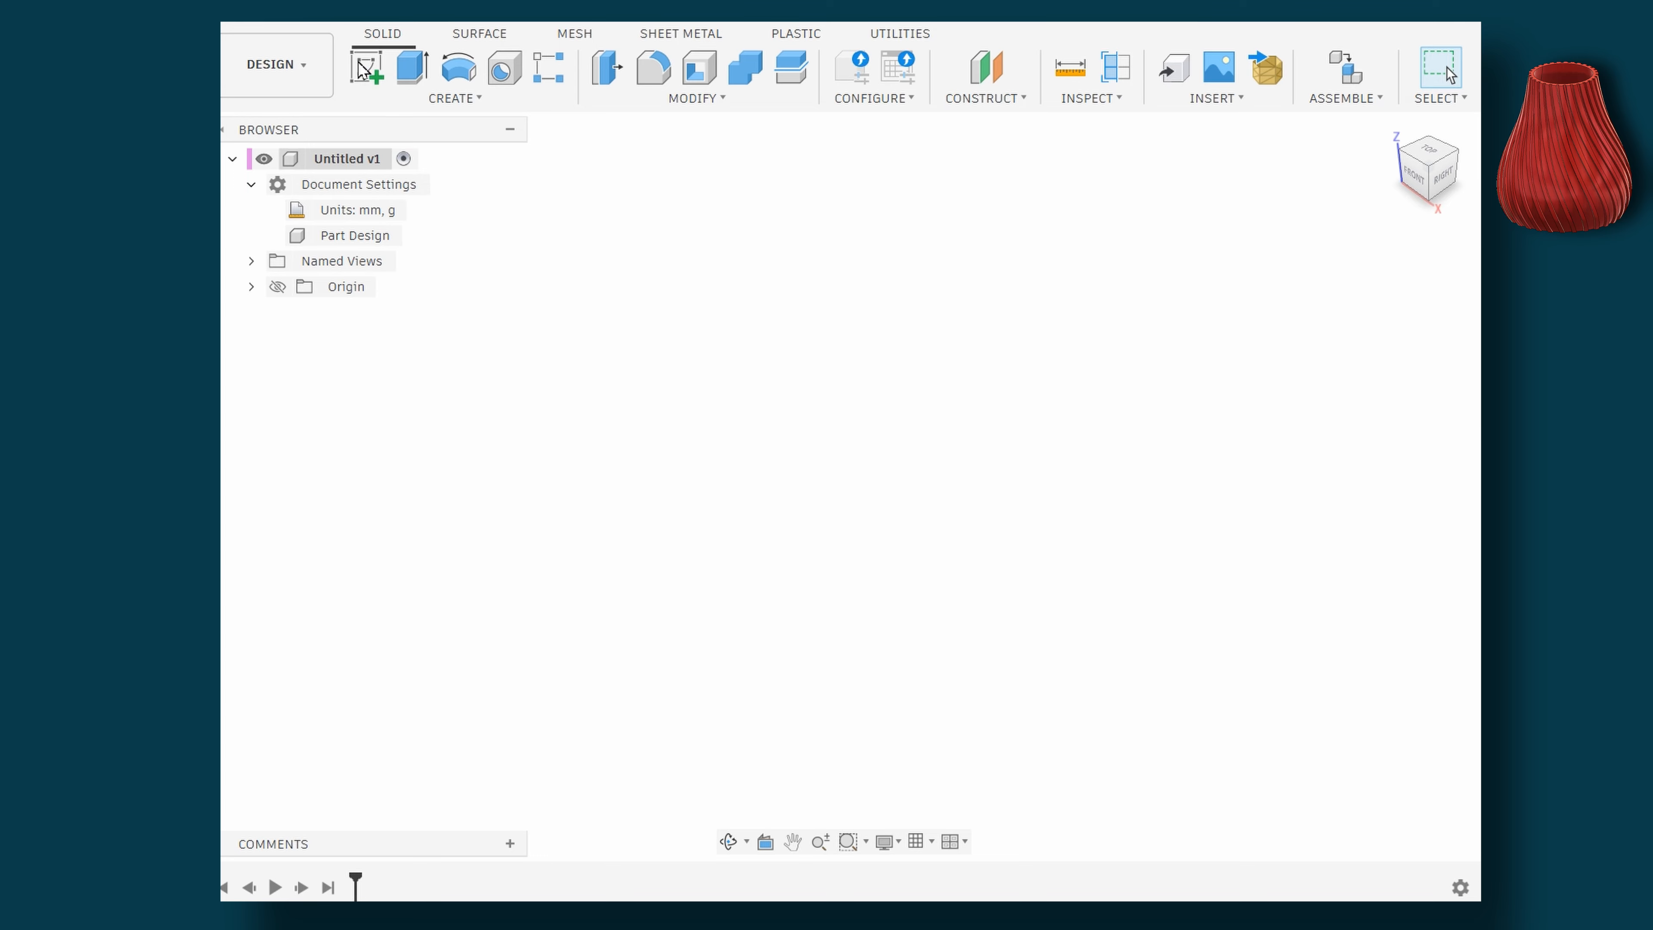
Start a sketch on the front (XZ) plane and draw a rectangle about 100 mm wide and 90 mm high from the origin
{"action": "left_click", "coordinate": [370, 73]}
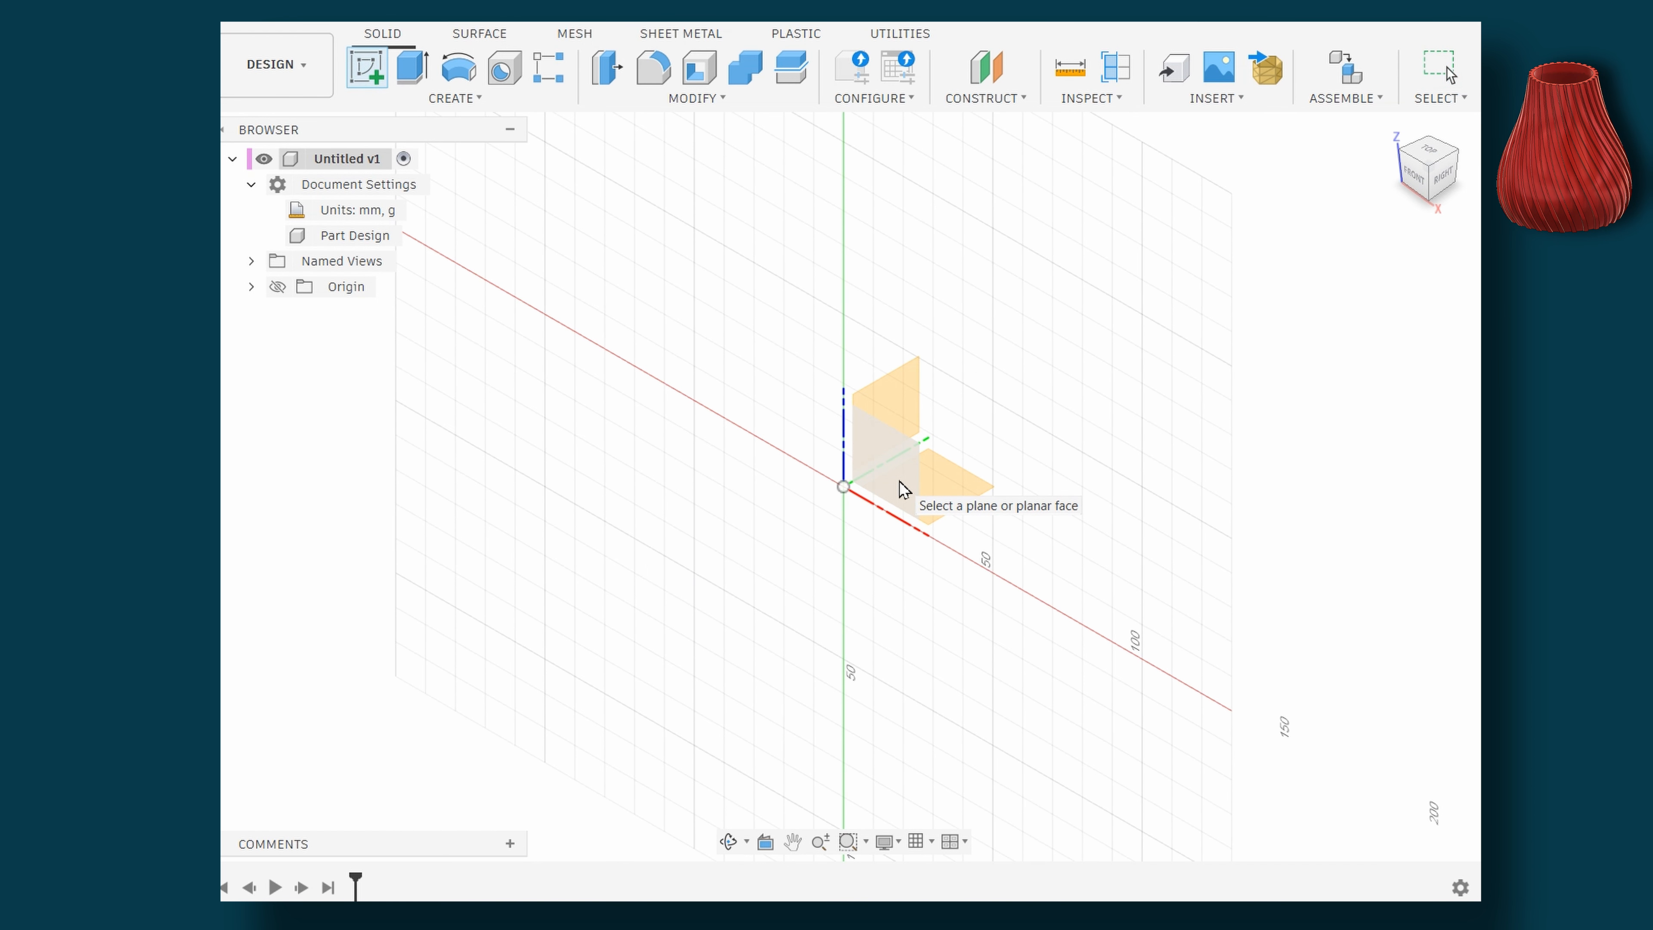
{"action": "left_click", "coordinate": [900, 485]}
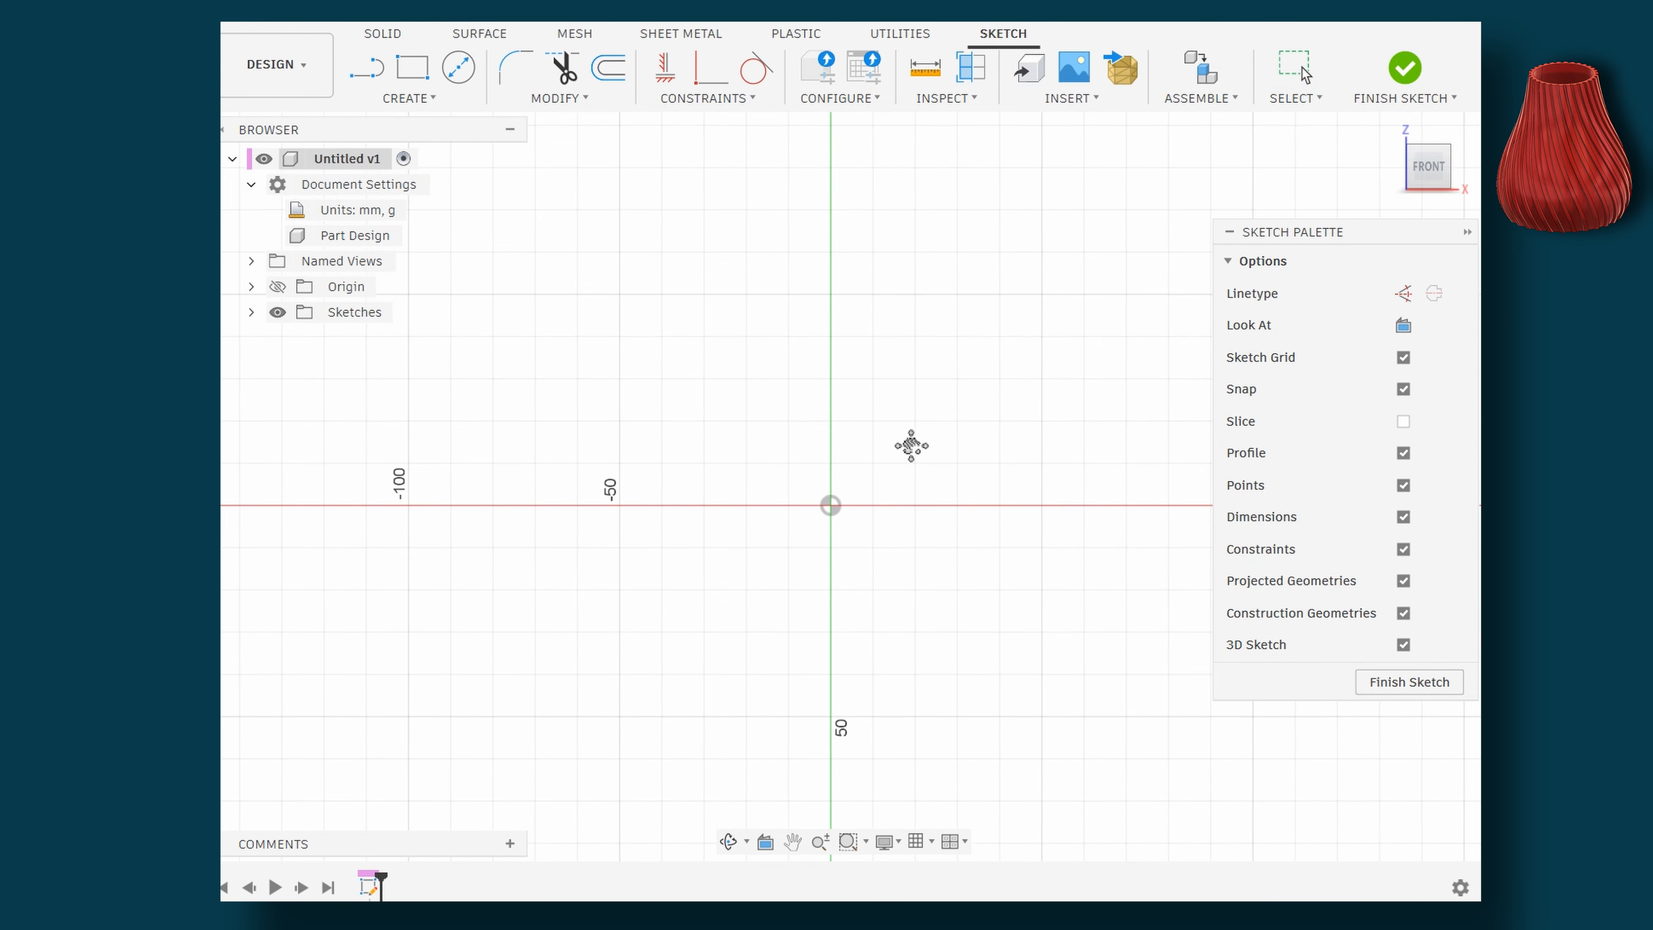
{"action": "middle_click_drag", "start_coordinate": [854, 500], "coordinate": [712, 550]}
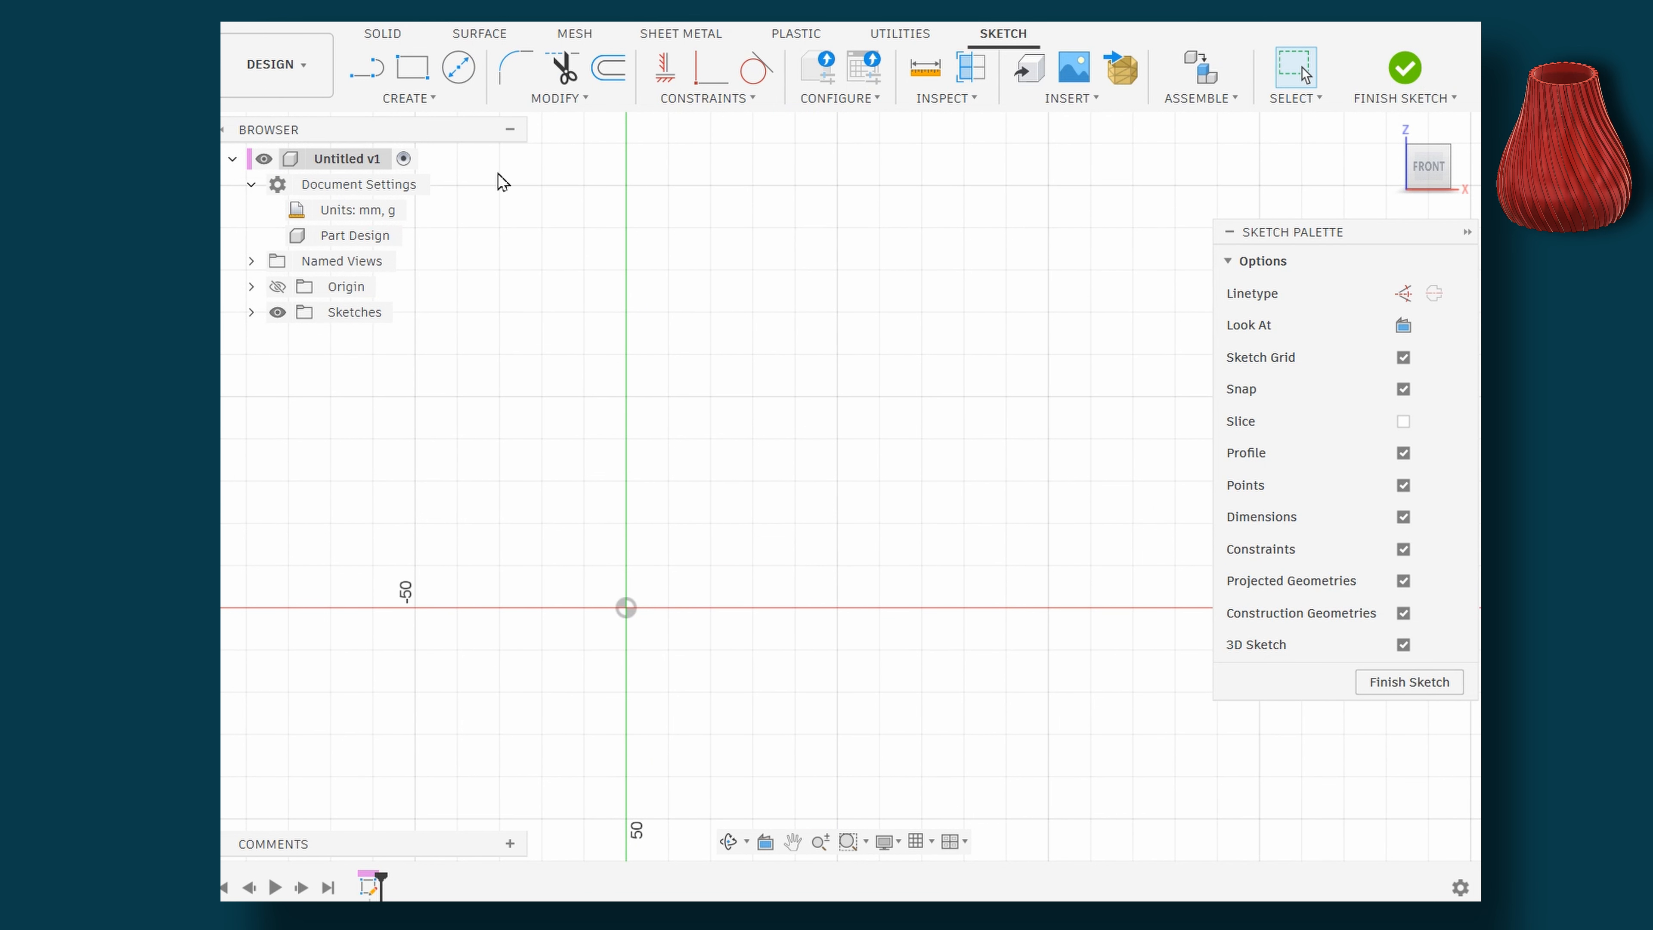
{"action": "left_click", "coordinate": [423, 68]}
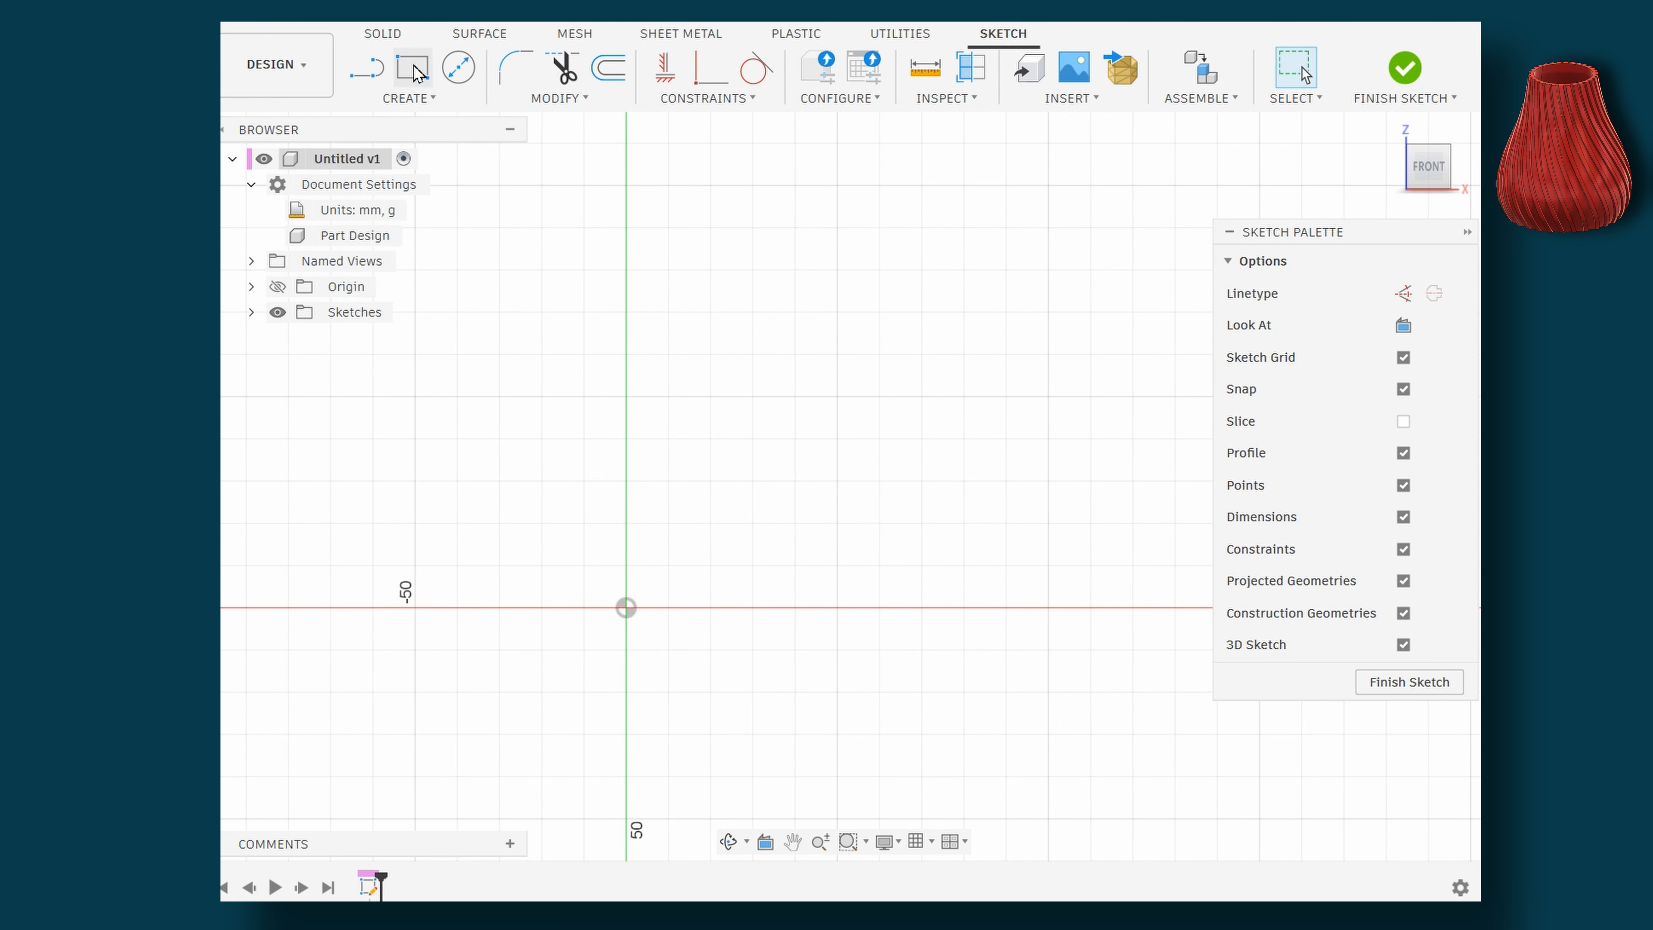
{"action": "left_click", "coordinate": [625, 607]}
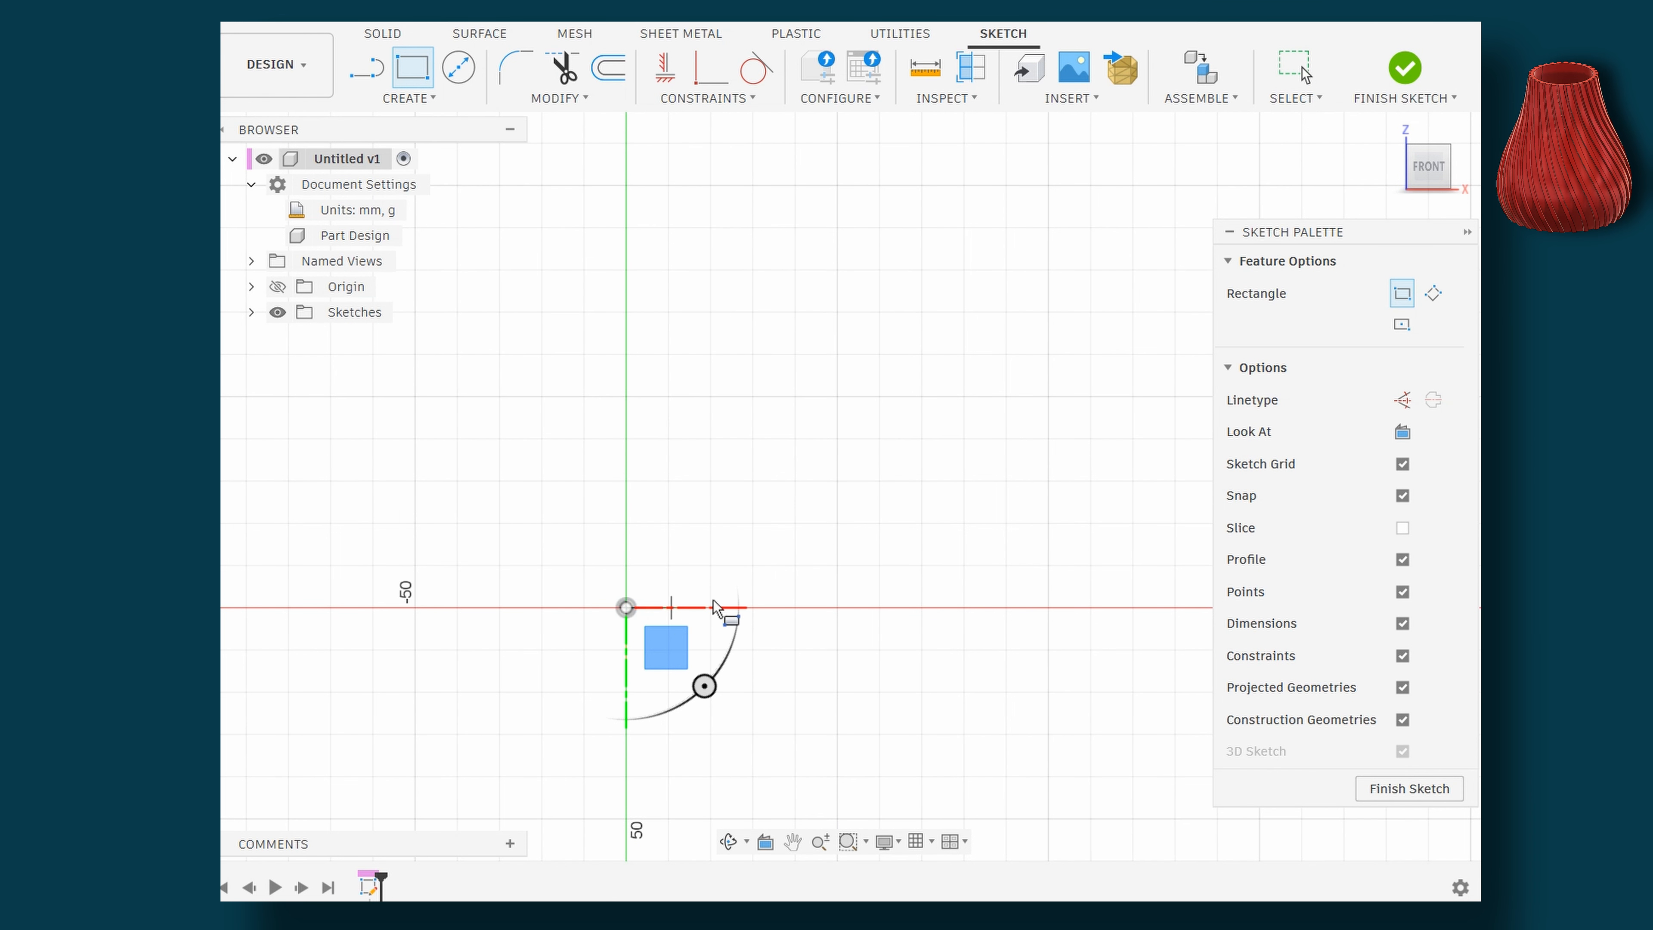
{"action": "left_click", "coordinate": [1049, 228]}
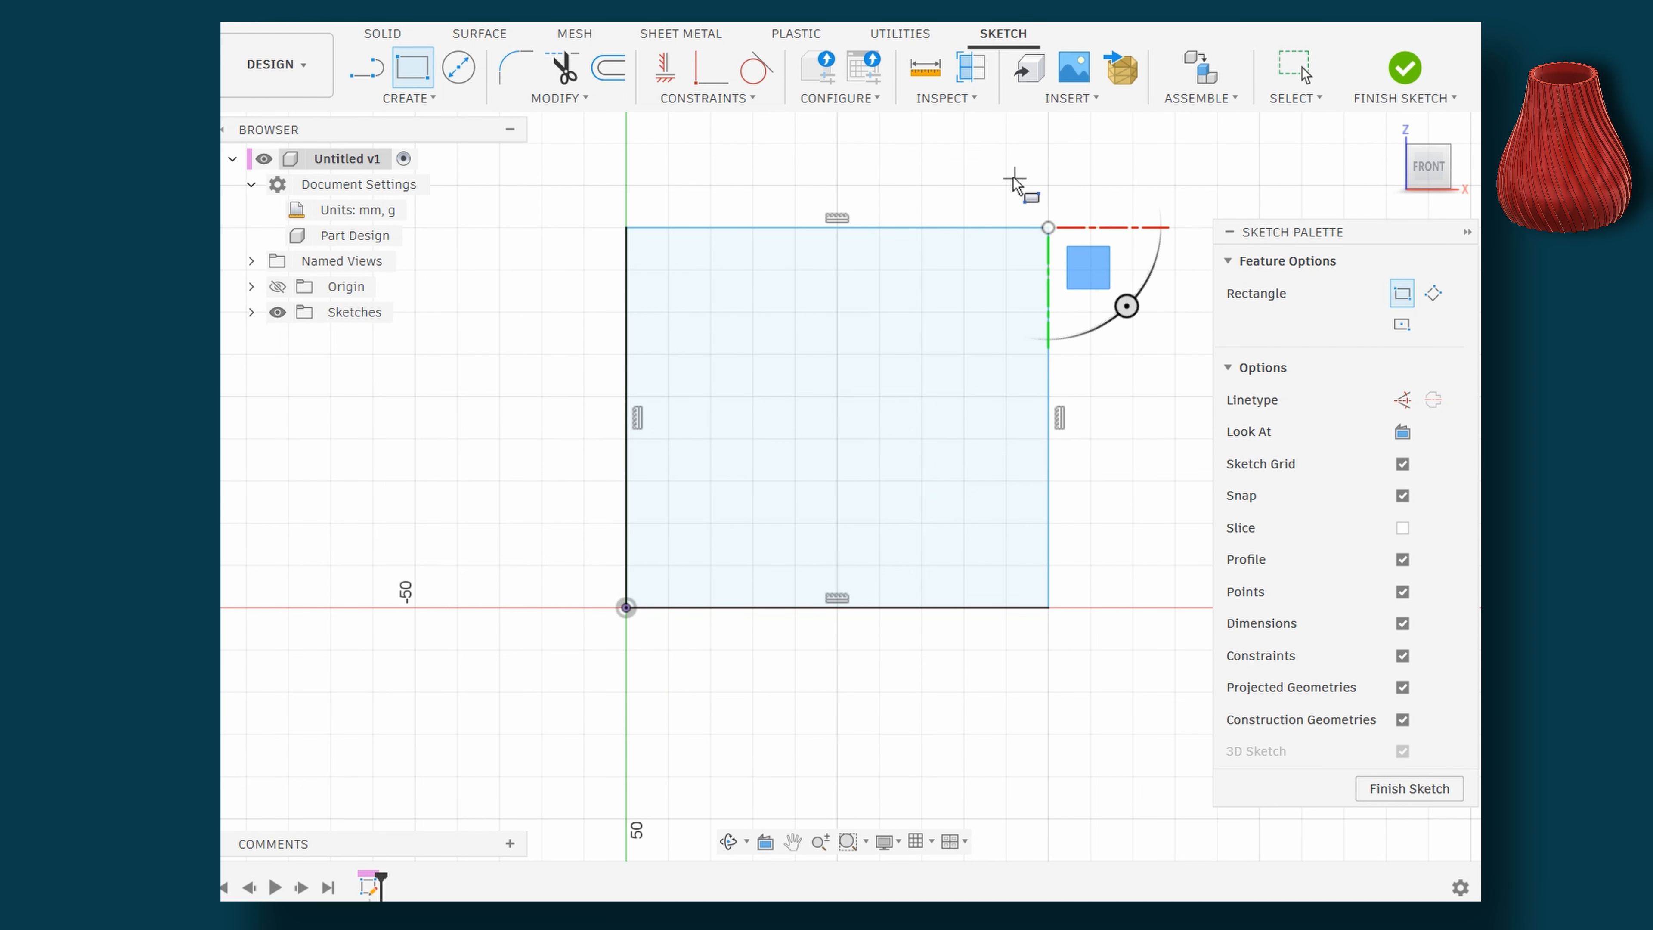
{"action": "key", "text": "Escape"}
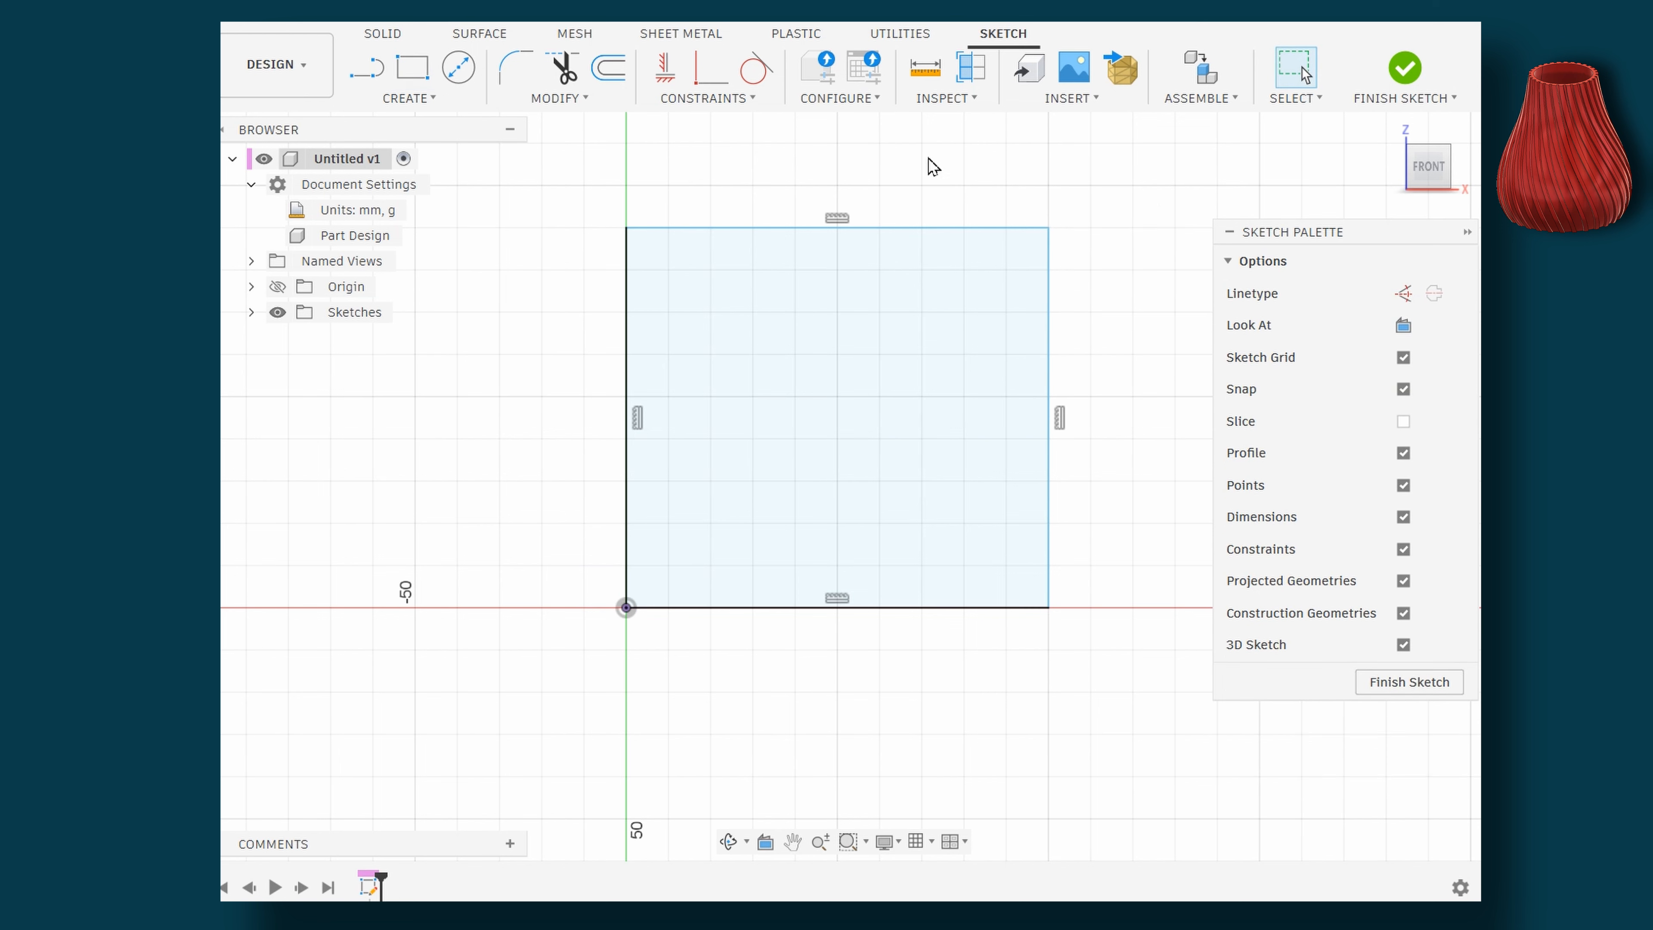
Dimension the rectangle's height along its left side as 200 mm
{"action": "left_click", "coordinate": [432, 99]}
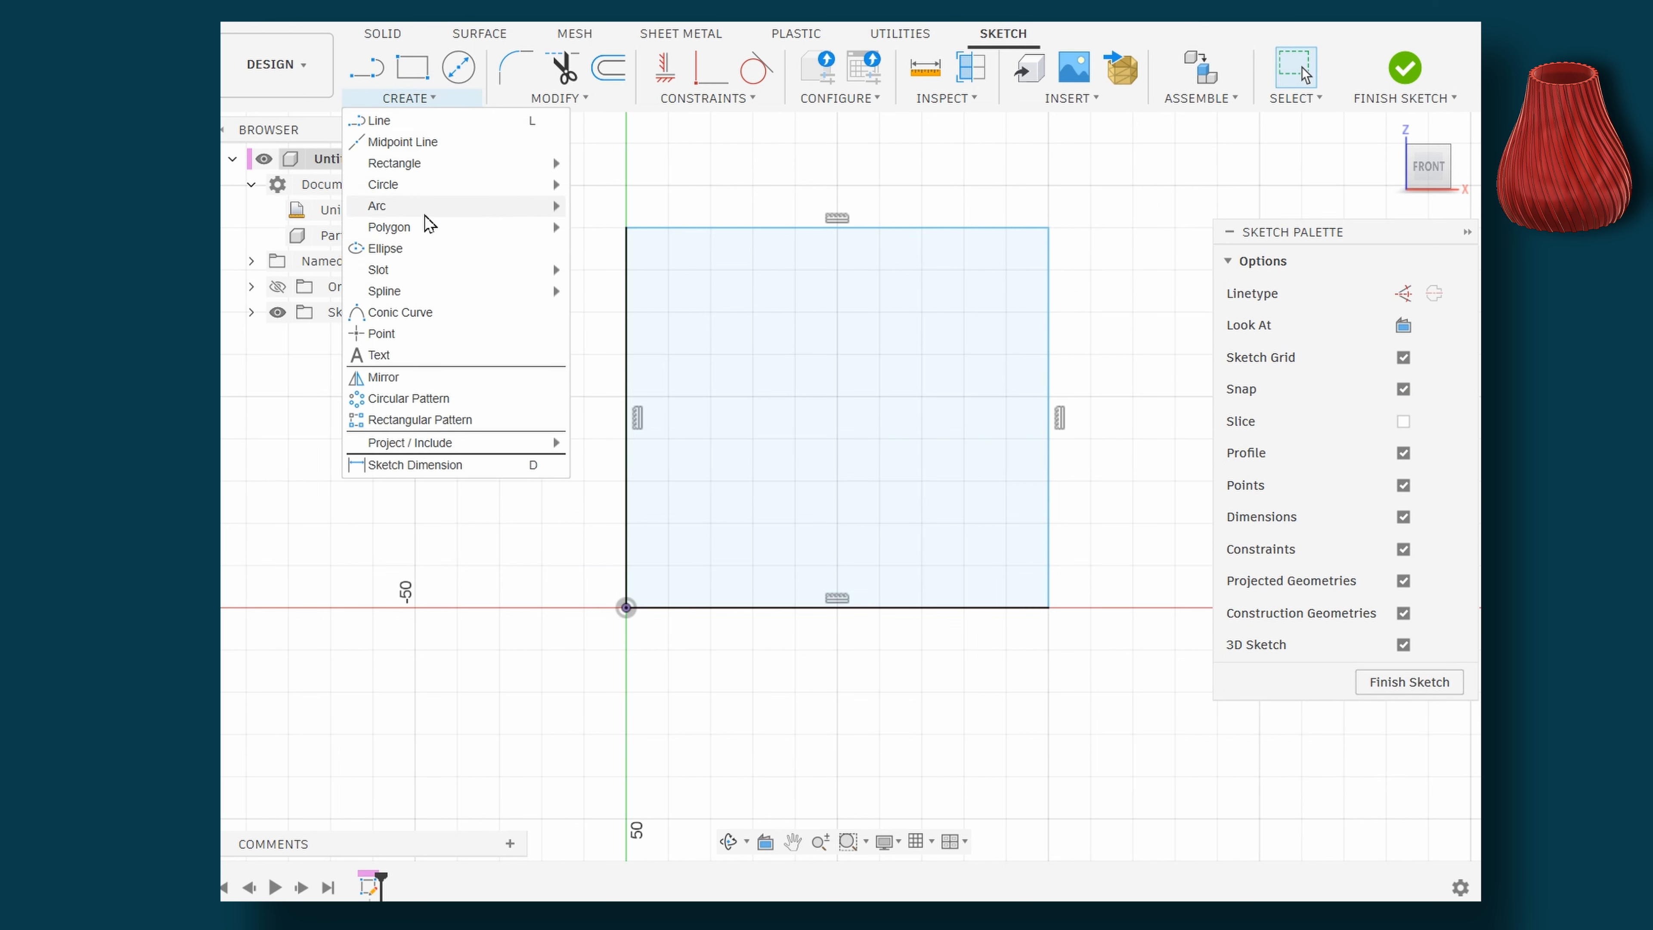
{"action": "left_click", "coordinate": [417, 464]}
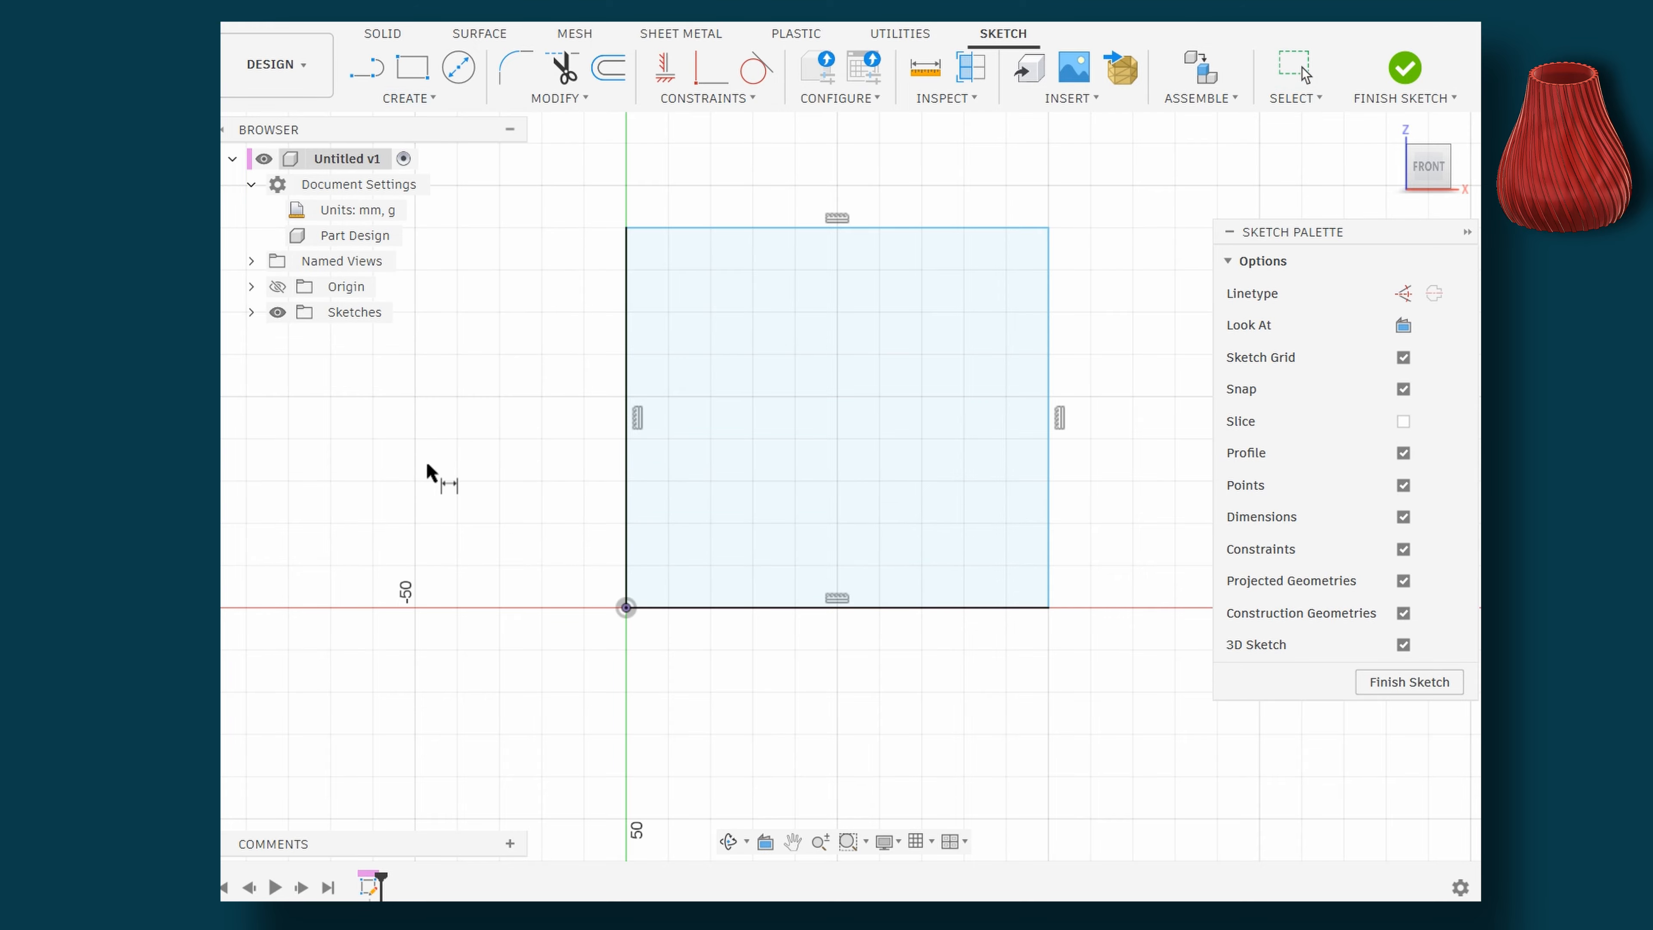
{"action": "left_click", "coordinate": [625, 451]}
{"action": "left_click", "coordinate": [538, 411]}
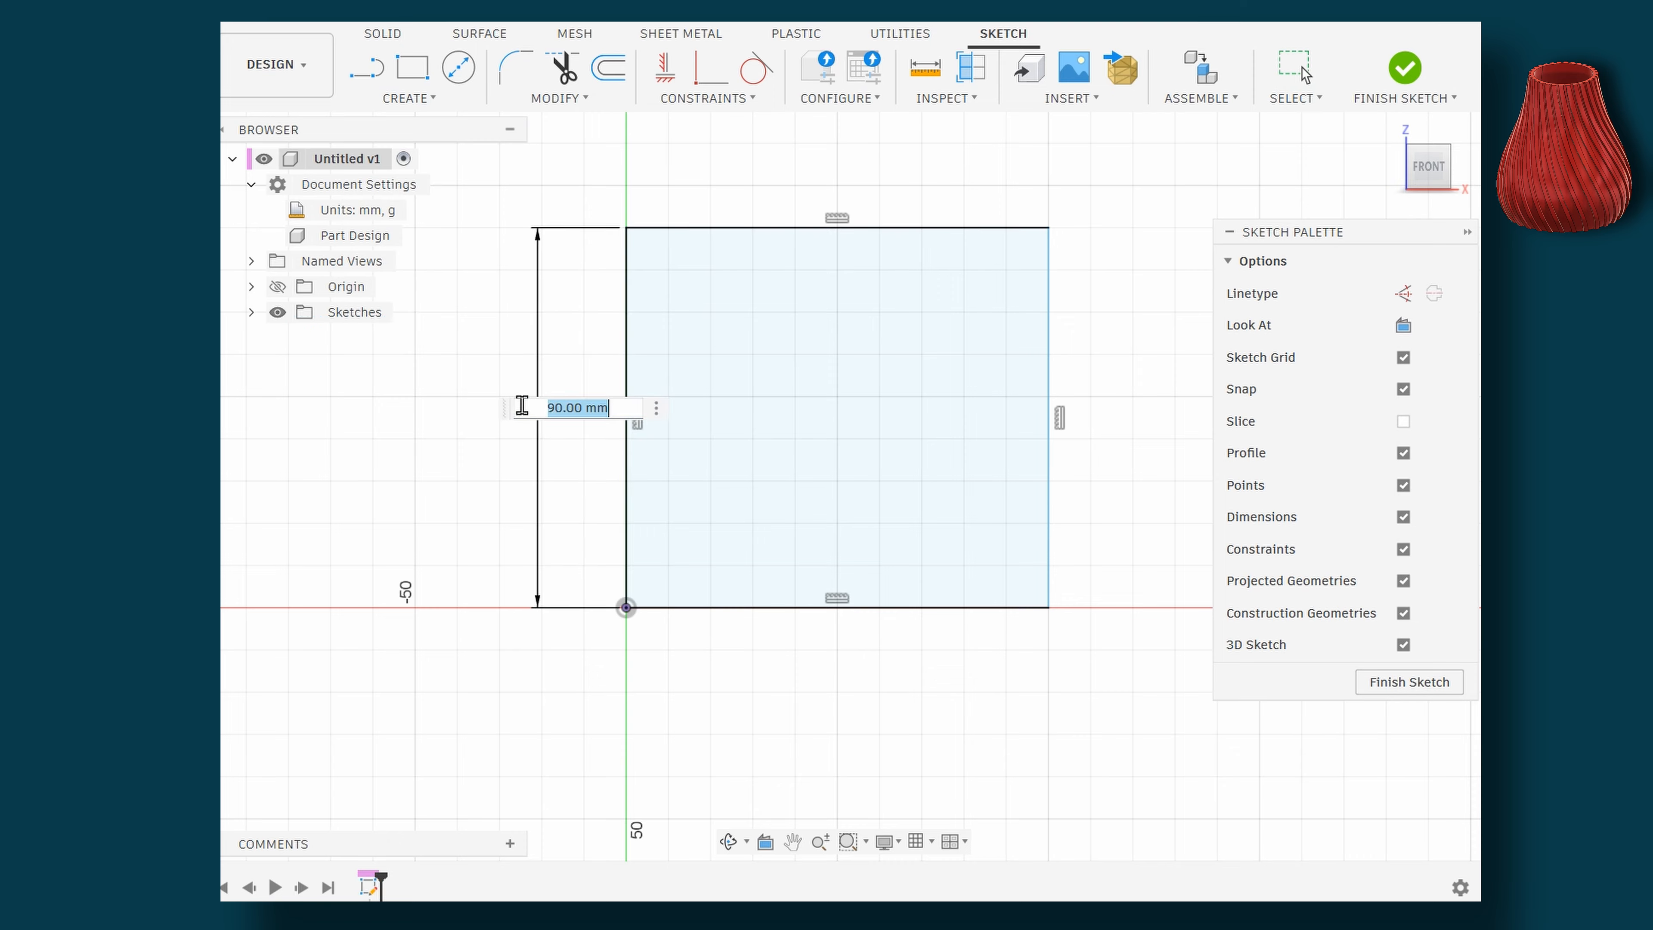
{"action": "type", "text": "2"}
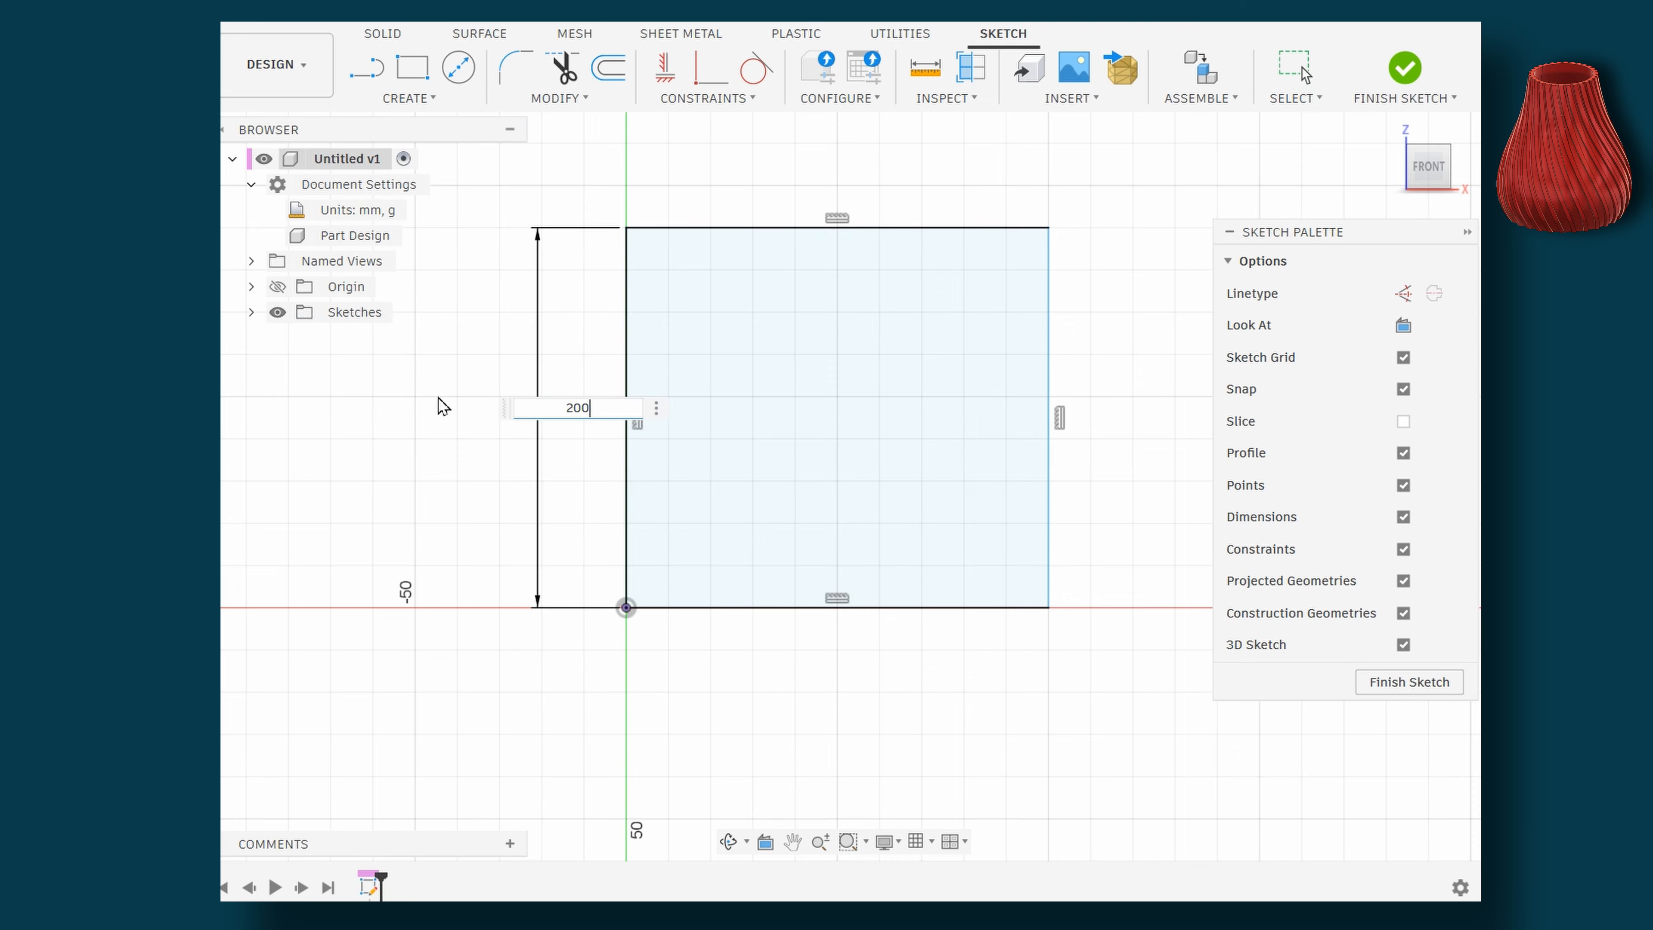
{"action": "type", "text": "00"}
{"action": "key", "text": "Return"}
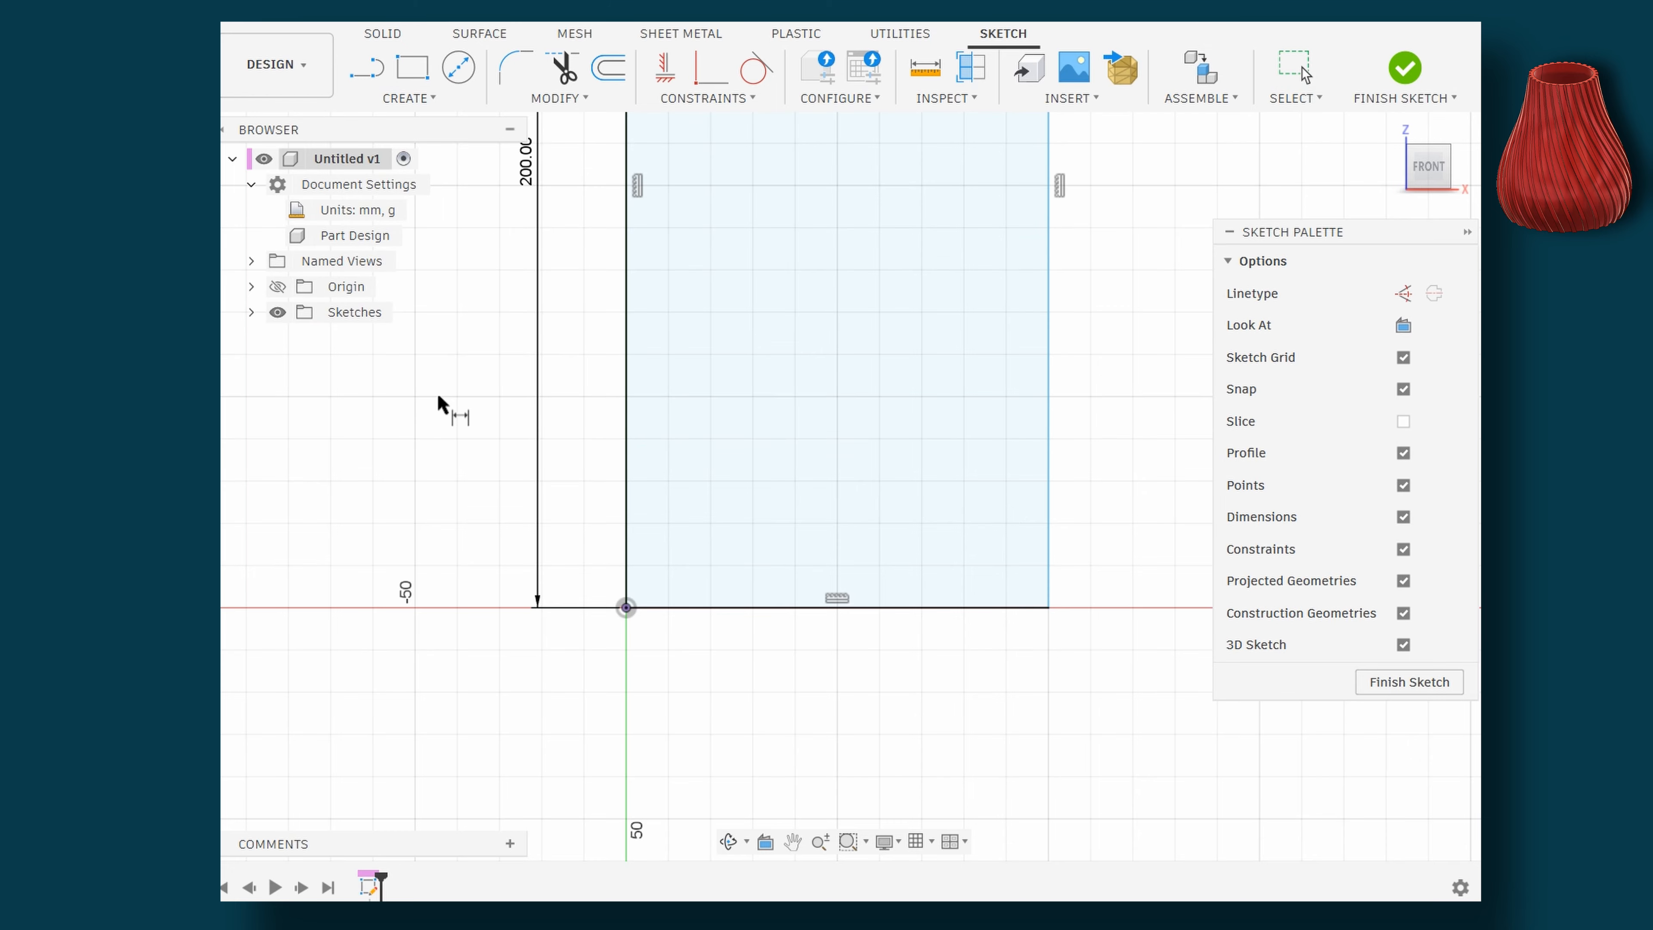
Dimension the rectangle's width along its bottom side as 200 mm
{"action": "left_click", "coordinate": [711, 619]}
{"action": "left_click", "coordinate": [792, 670]}
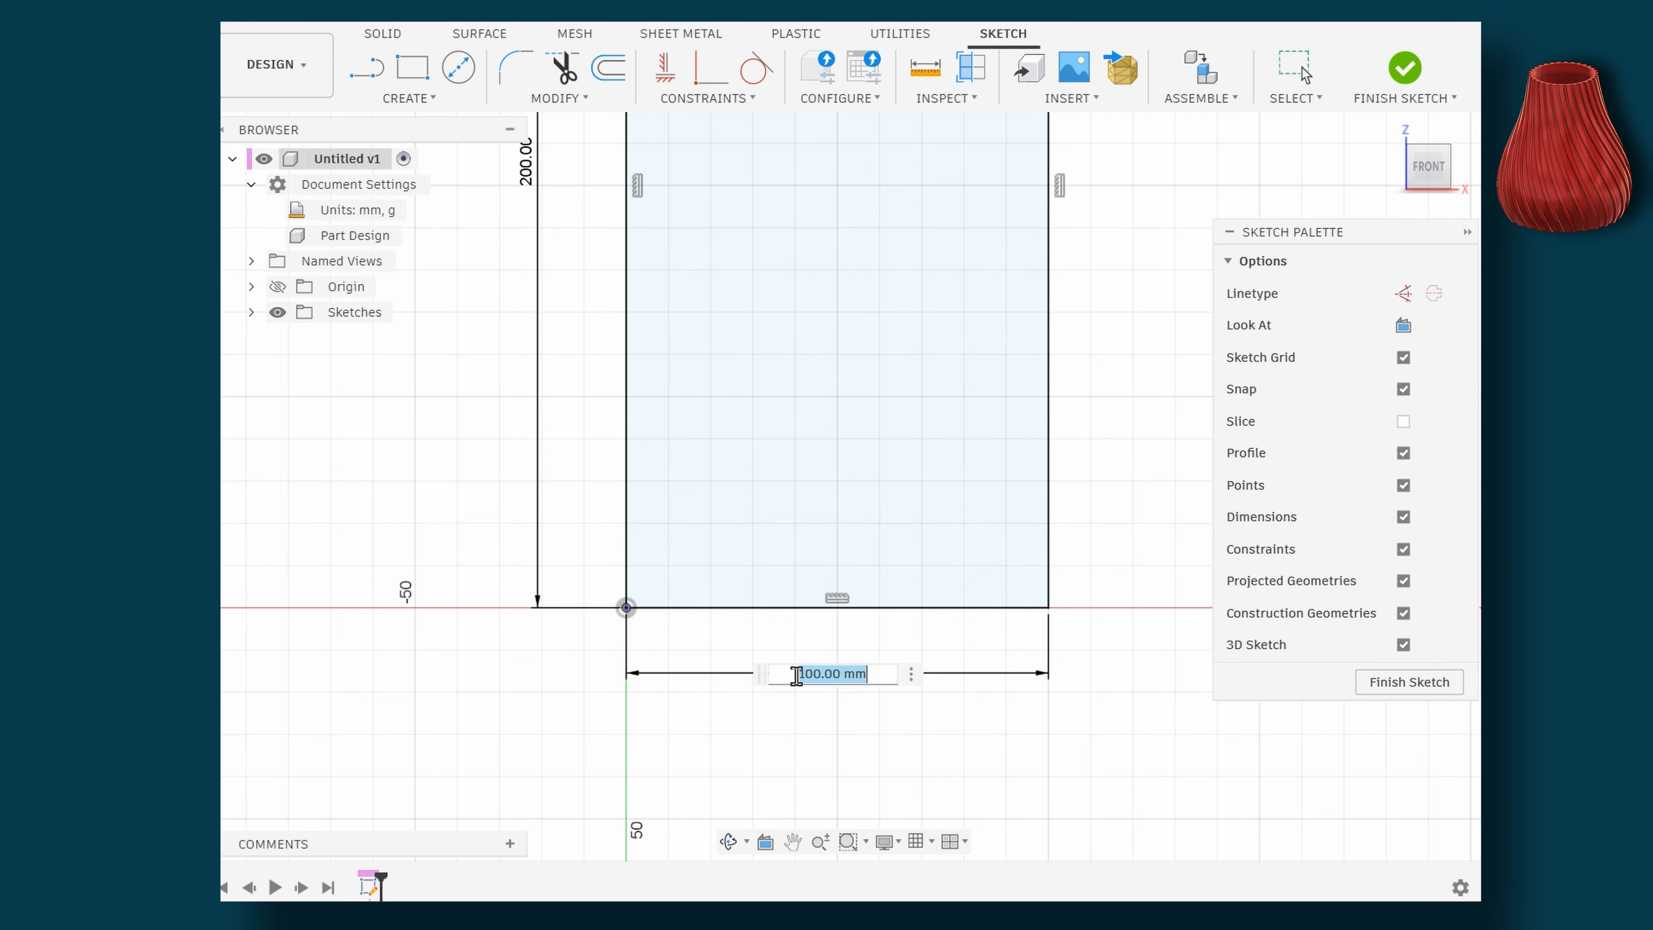
{"action": "type", "text": "200"}
{"action": "key", "text": "Return"}
{"action": "scroll", "coordinate": [742, 732], "scroll_direction": "down", "scroll_amount": 4}
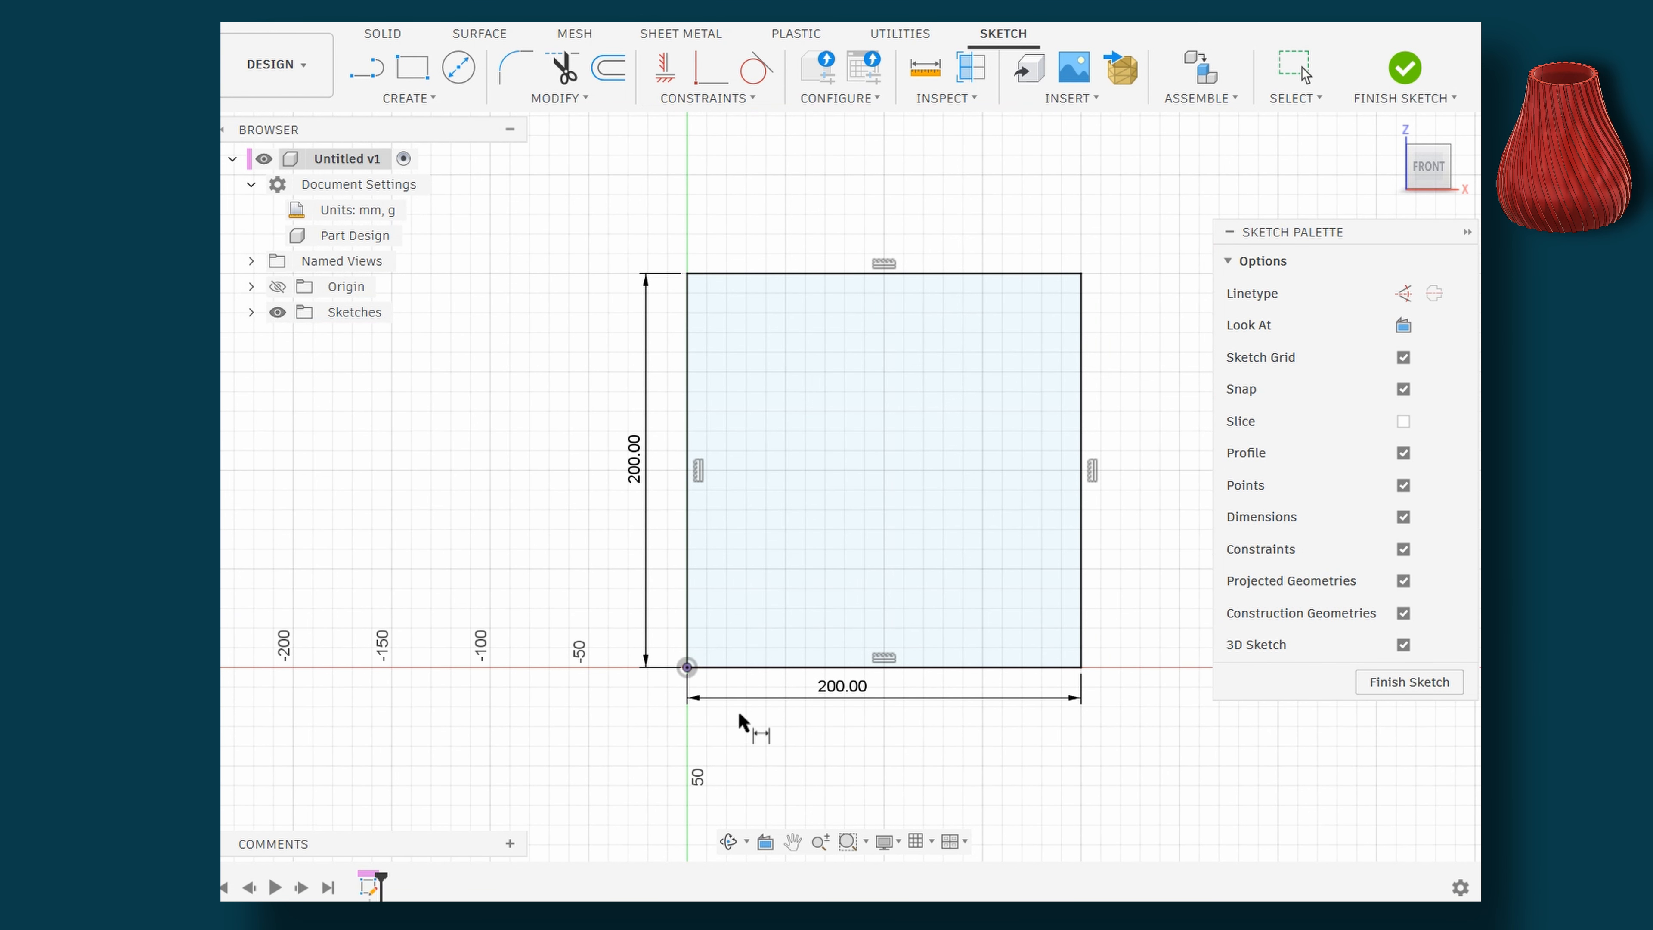
{"action": "middle_click_drag", "start_coordinate": [738, 716], "coordinate": [656, 701]}
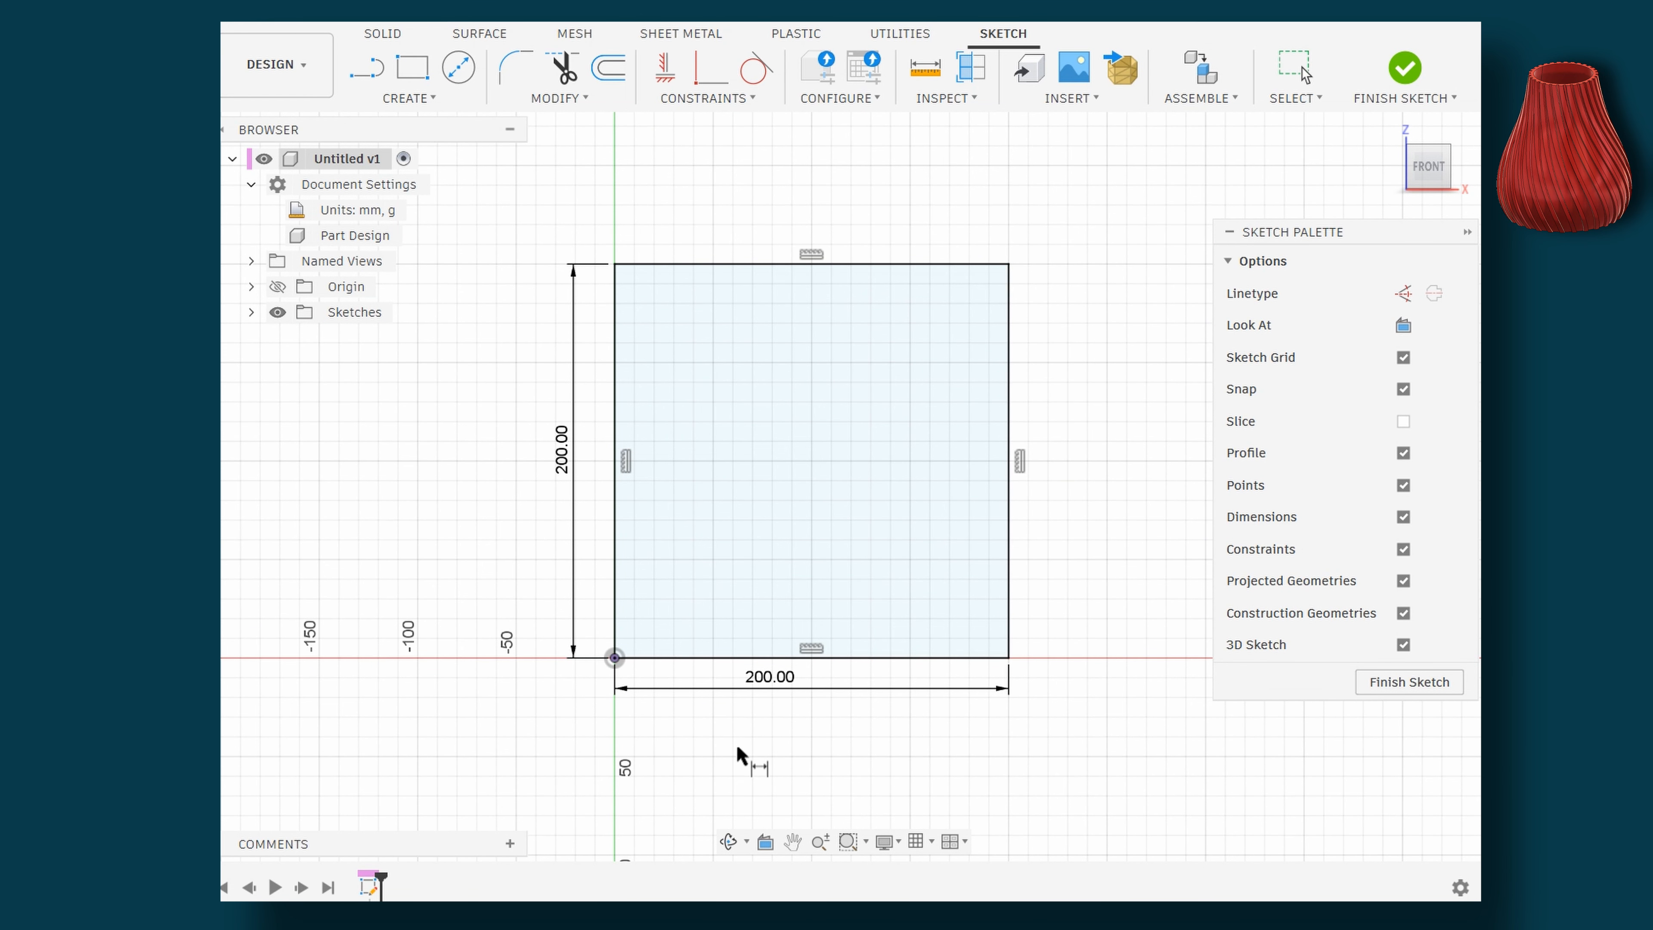
{"action": "key", "text": "Escape"}
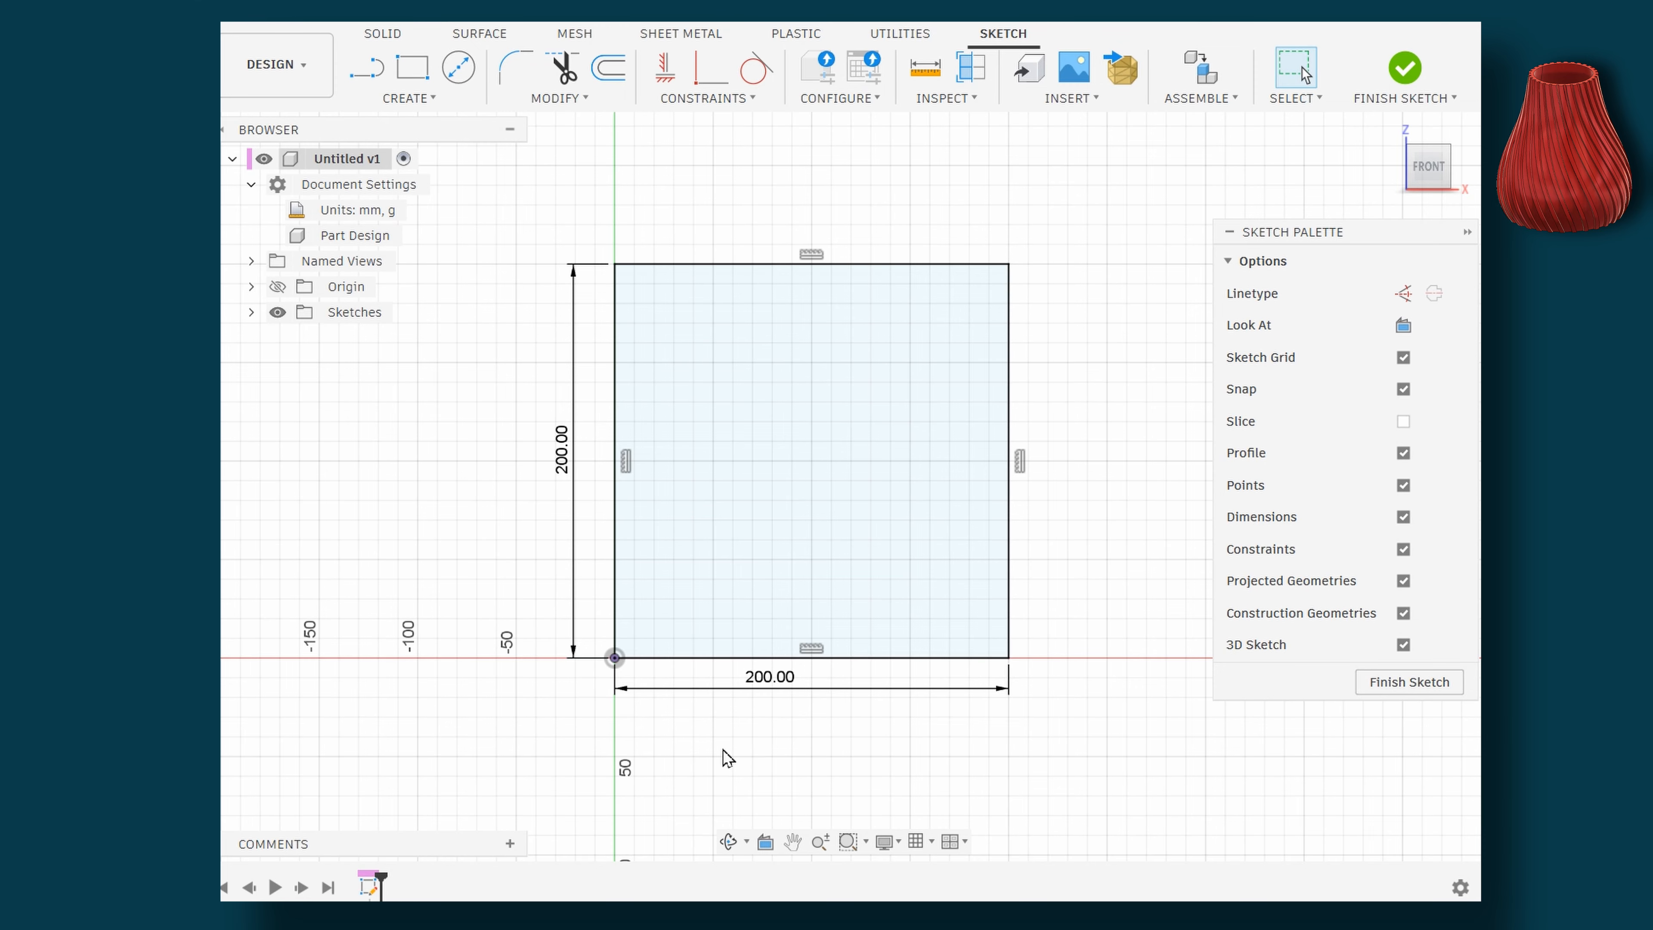
Draw a four-point fit point spline from about 35 mm along the rectangle's top edge to about 60 mm along its bottom edge
{"action": "left_click", "coordinate": [437, 103]}
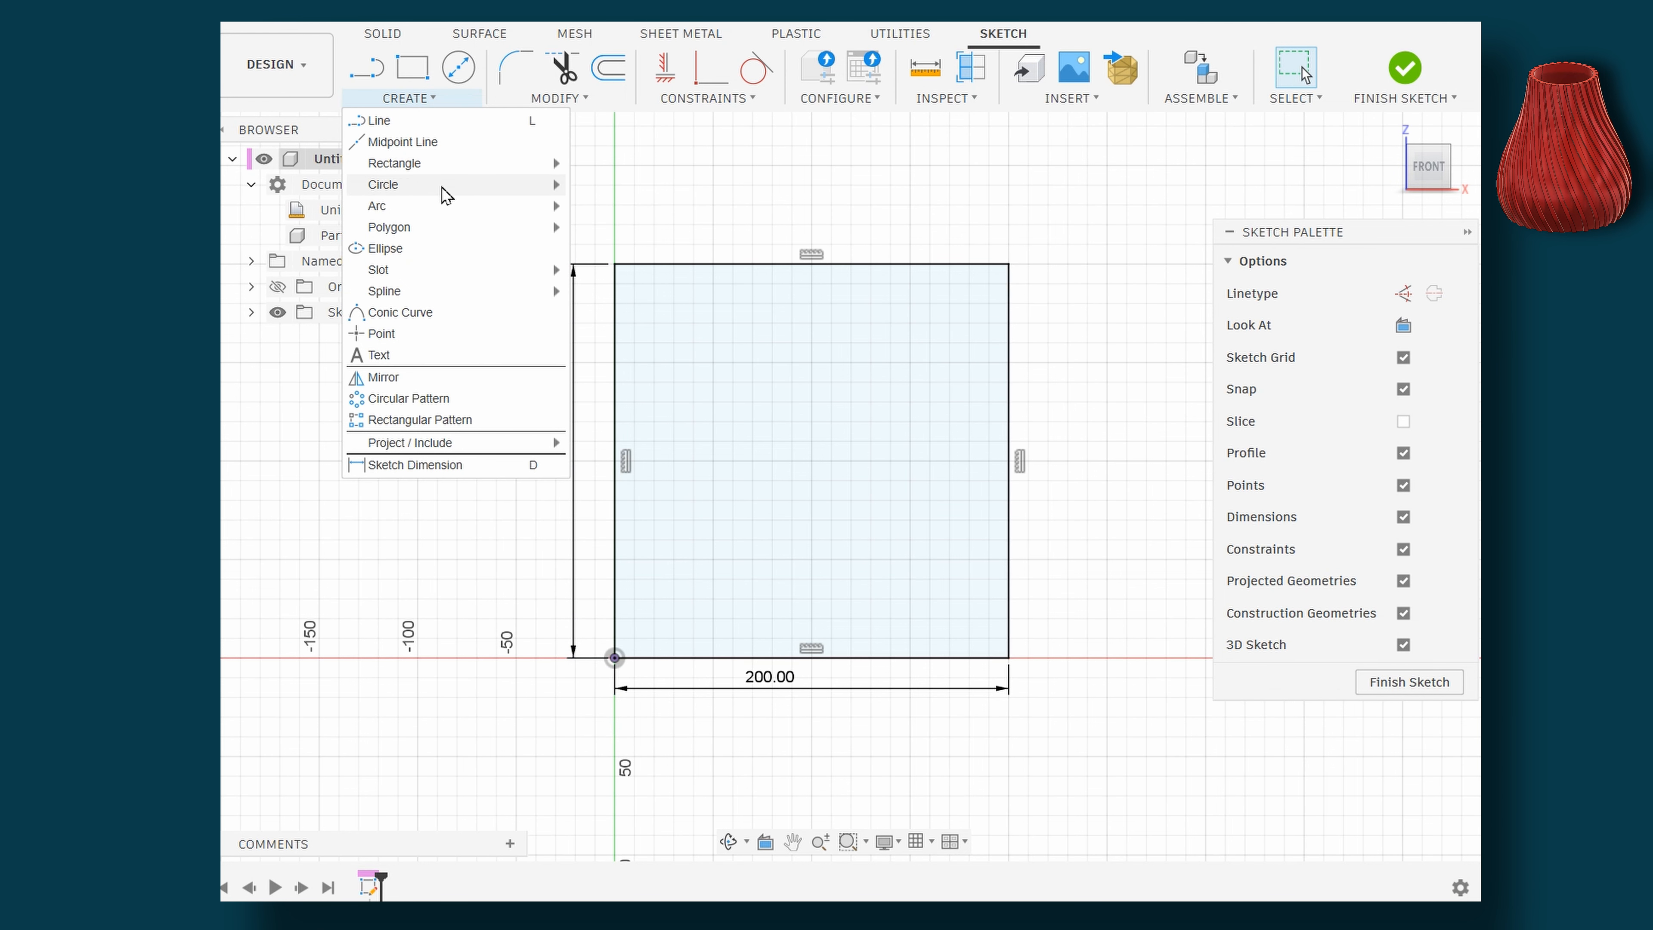
{"action": "mouse_move", "coordinate": [489, 299]}
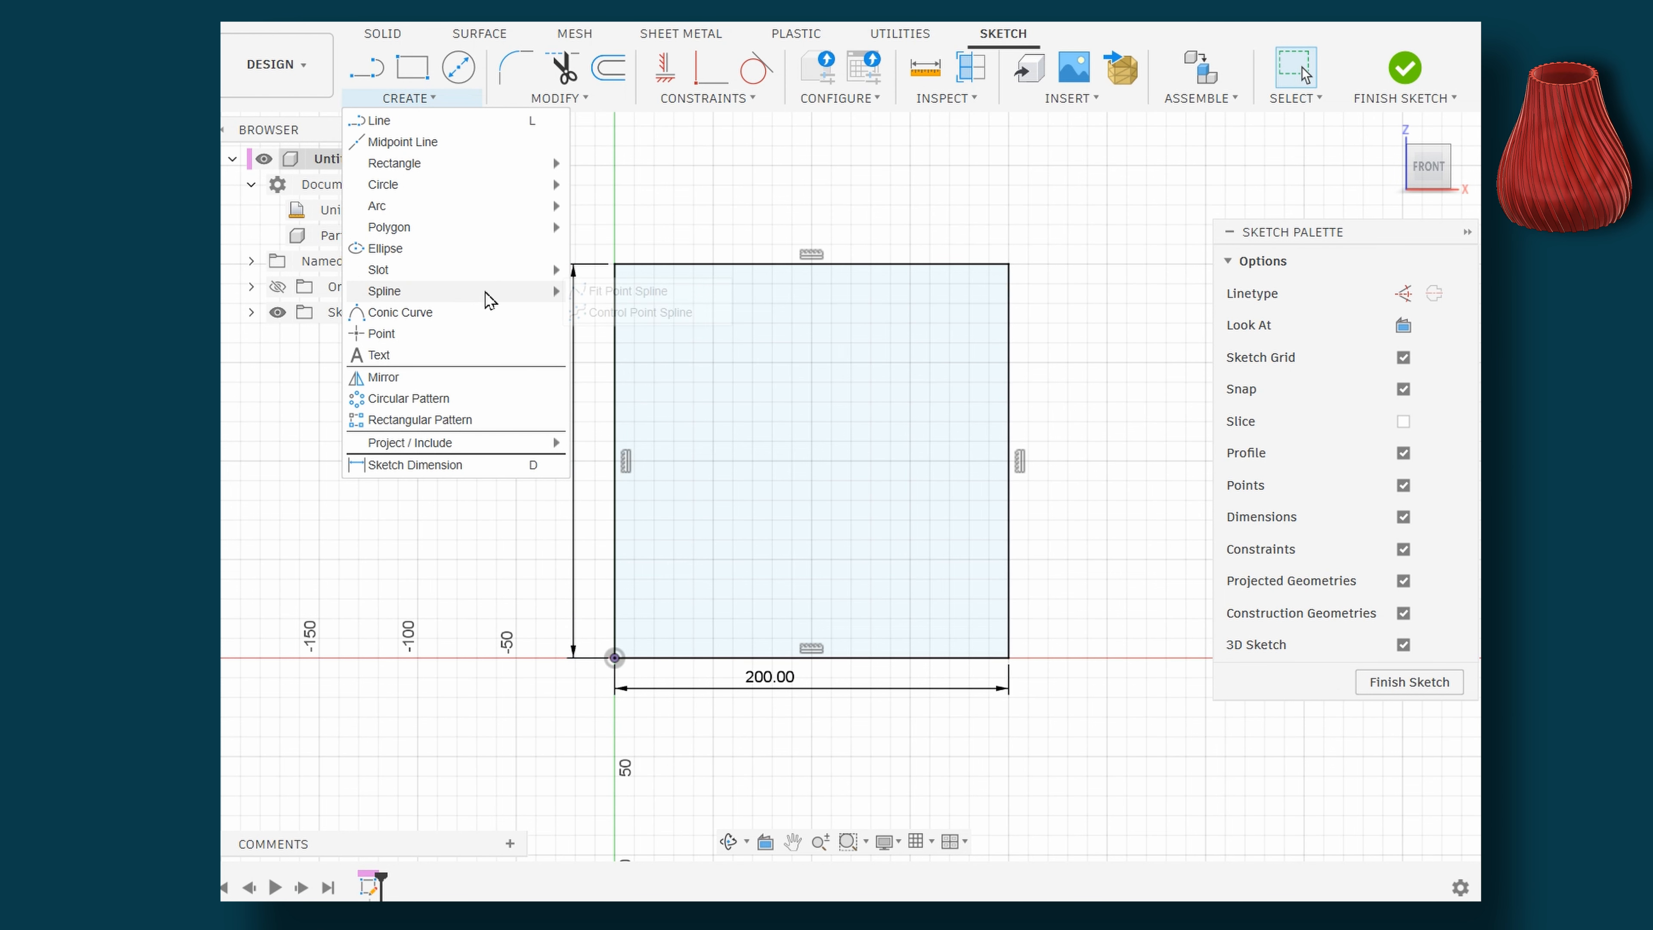
{"action": "left_click", "coordinate": [623, 299]}
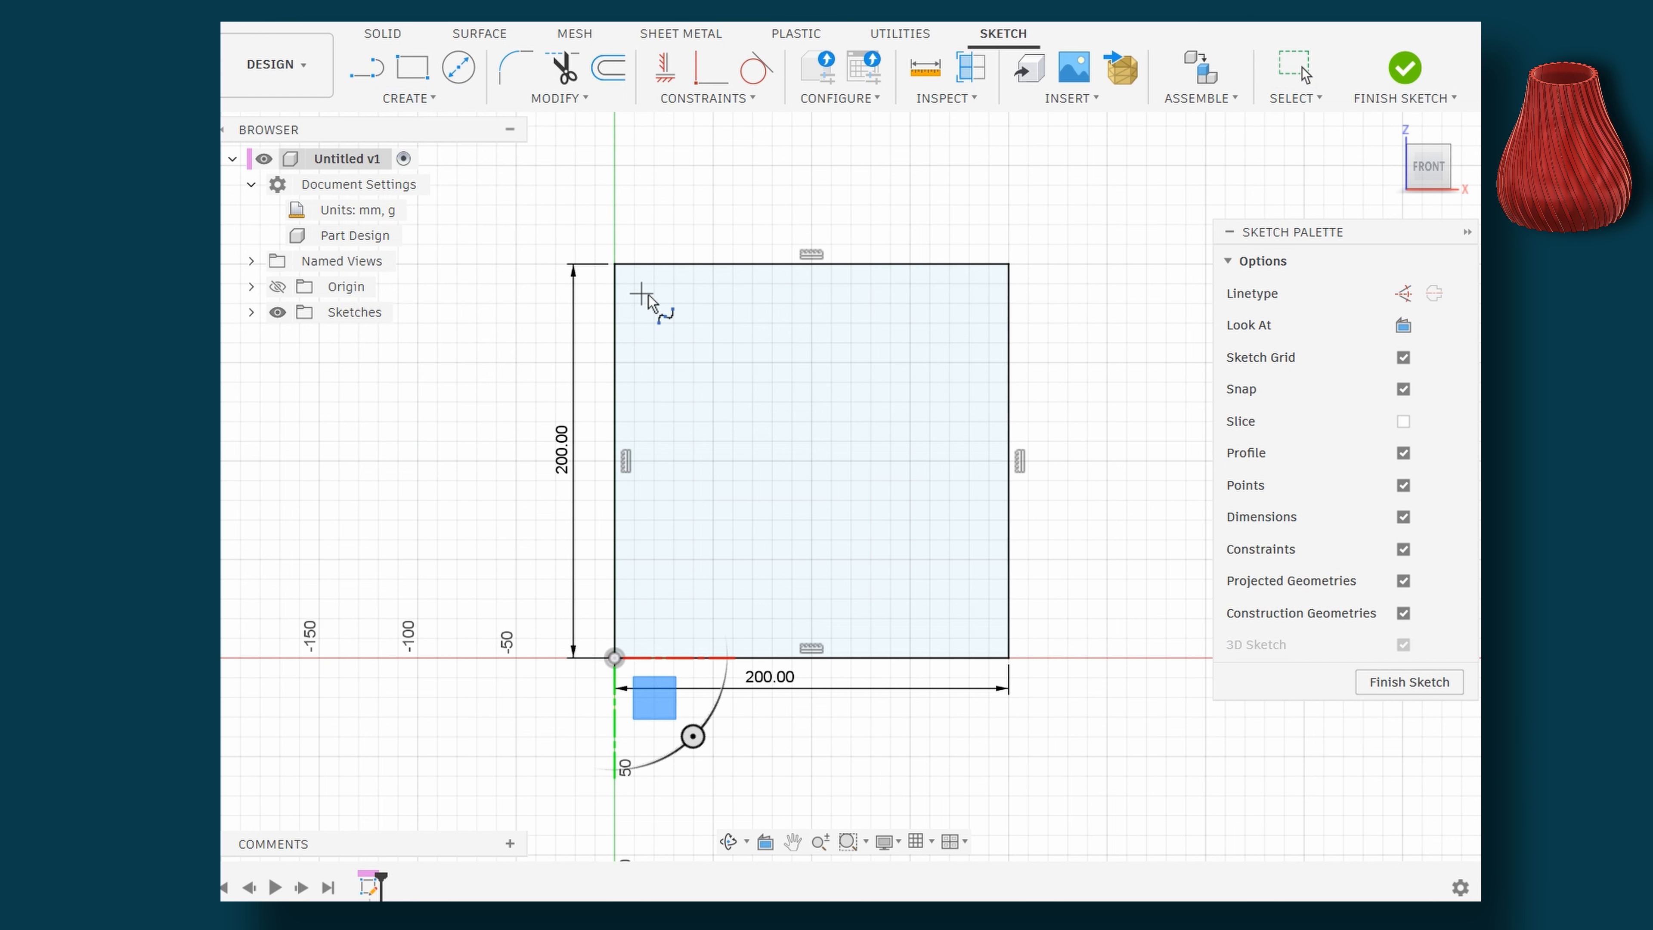
{"action": "left_click", "coordinate": [683, 264]}
{"action": "left_click", "coordinate": [713, 421]}
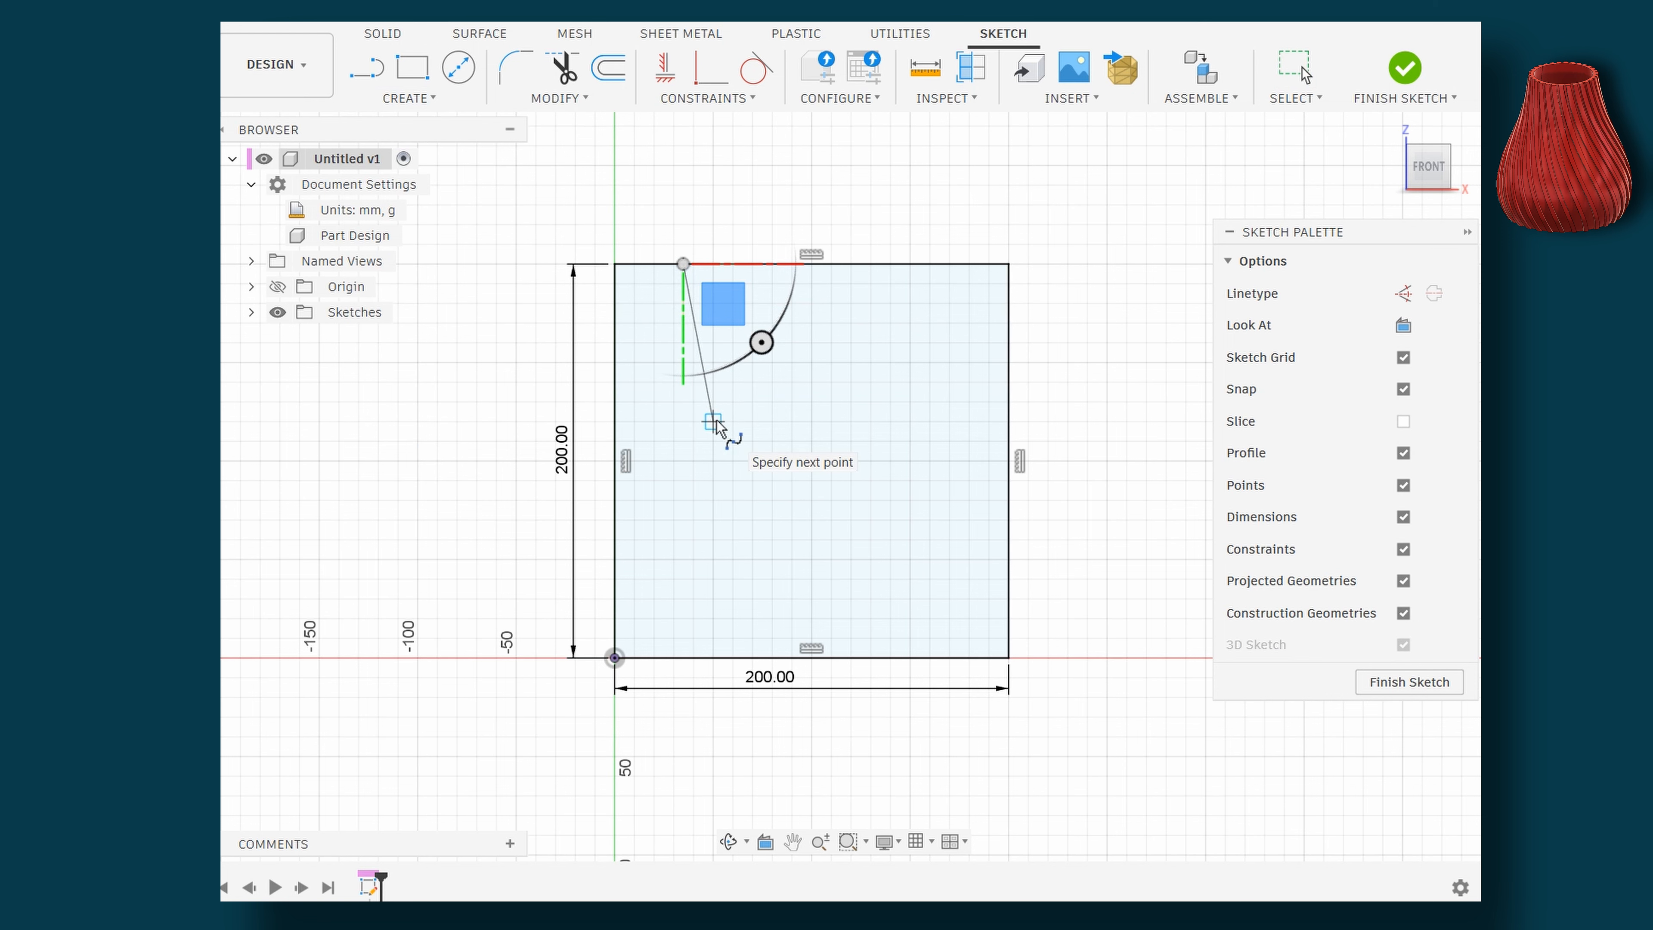
{"action": "left_click", "coordinate": [786, 565]}
{"action": "left_click", "coordinate": [732, 656]}
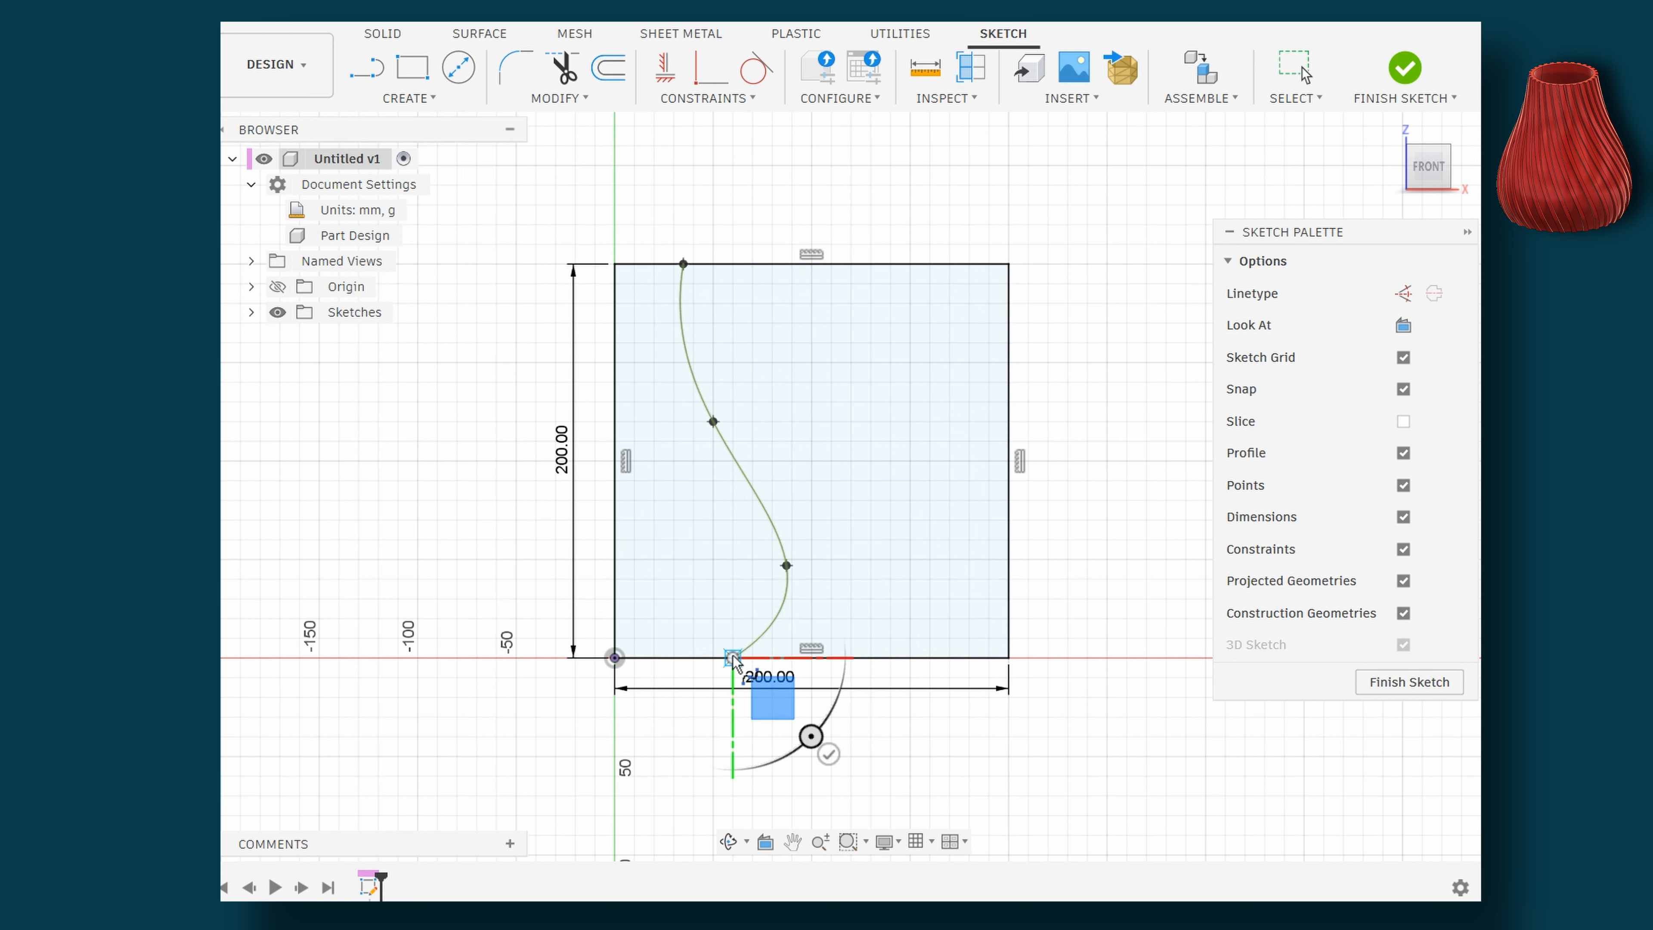
{"action": "key", "text": "Return"}
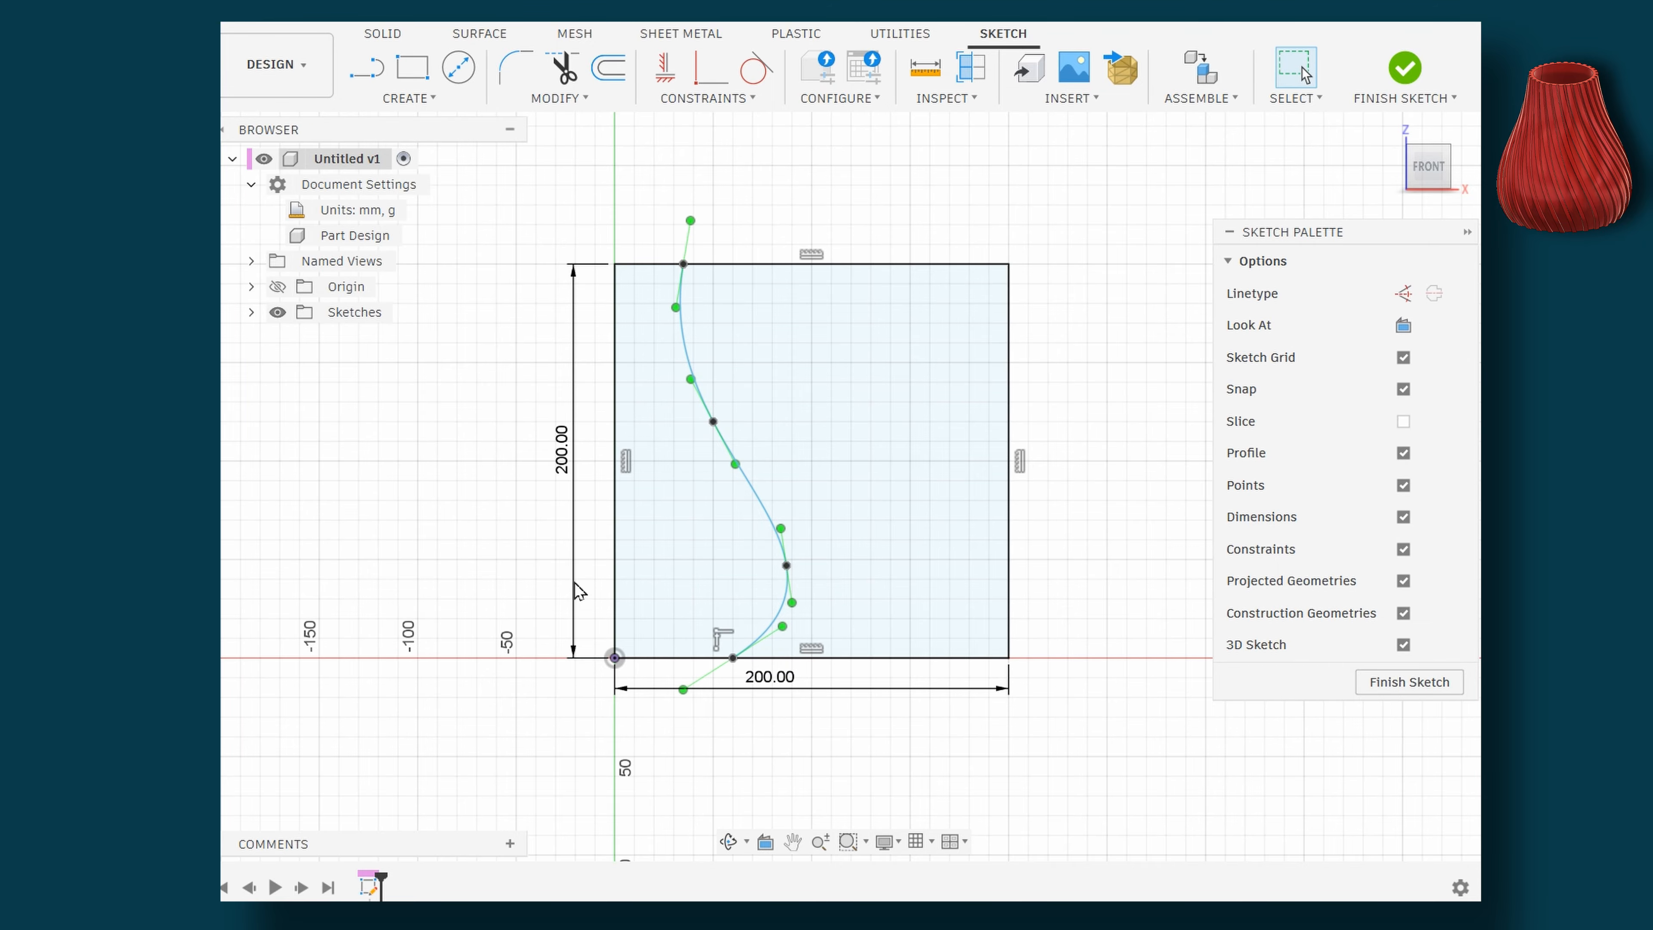
{"action": "key", "text": "Escape"}
Dimension the spline's upper endpoint 40 mm from the rectangle's upper-left corner
{"action": "scroll", "coordinate": [492, 560], "scroll_direction": "up", "scroll_amount": 2}
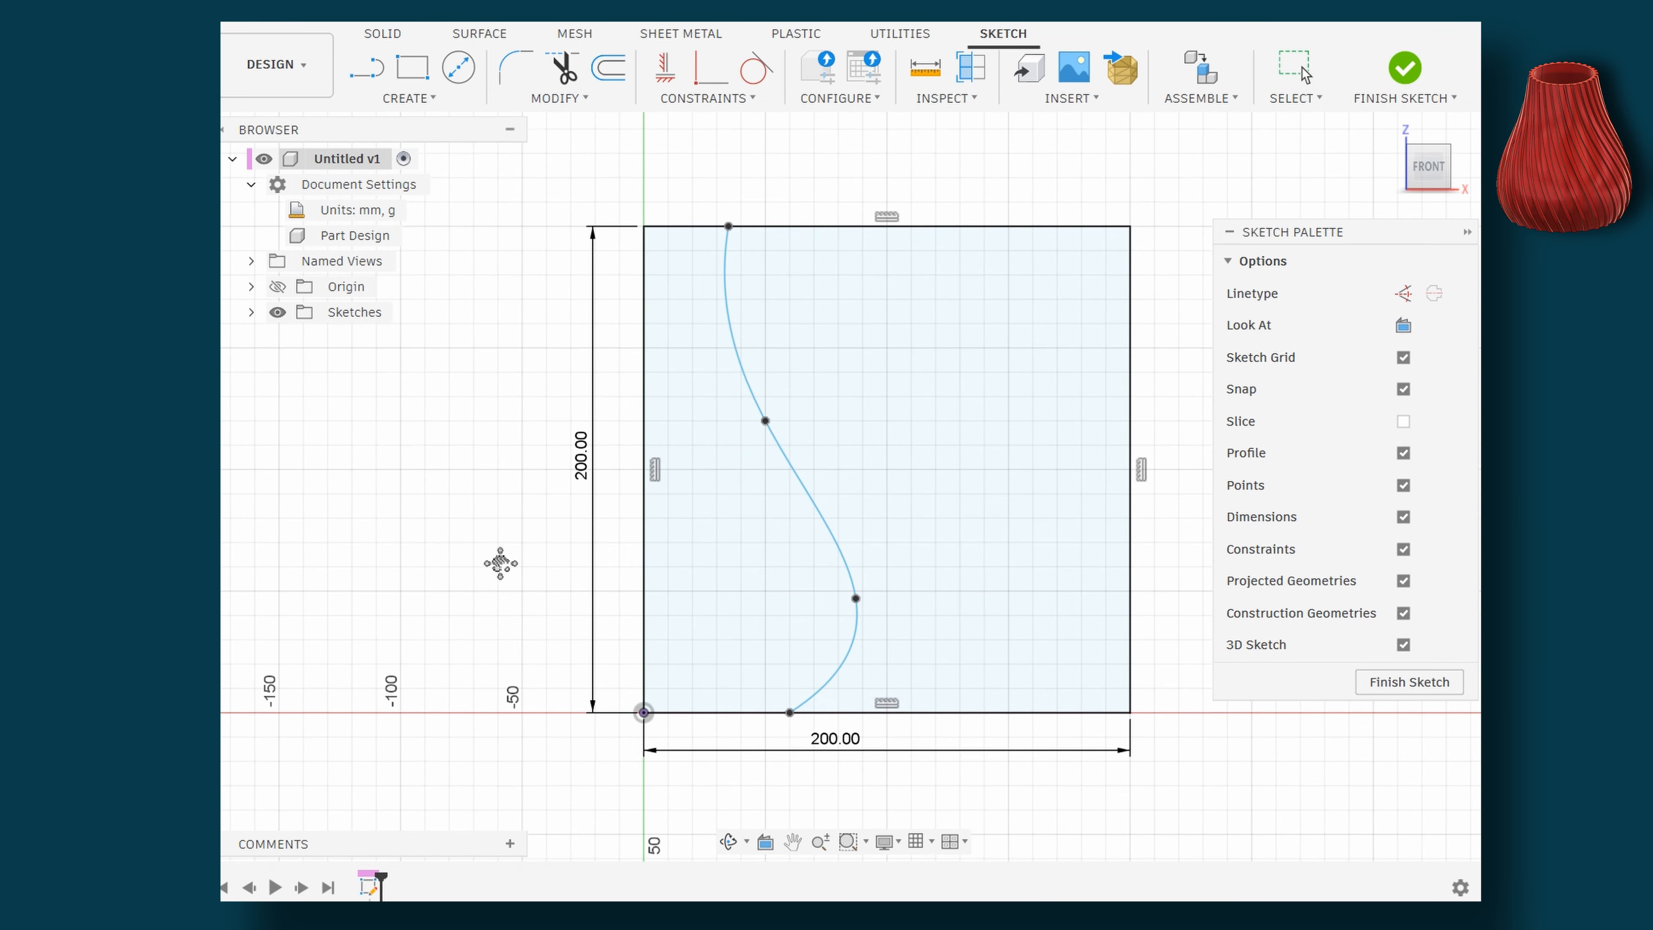
{"action": "left_click", "coordinate": [432, 100]}
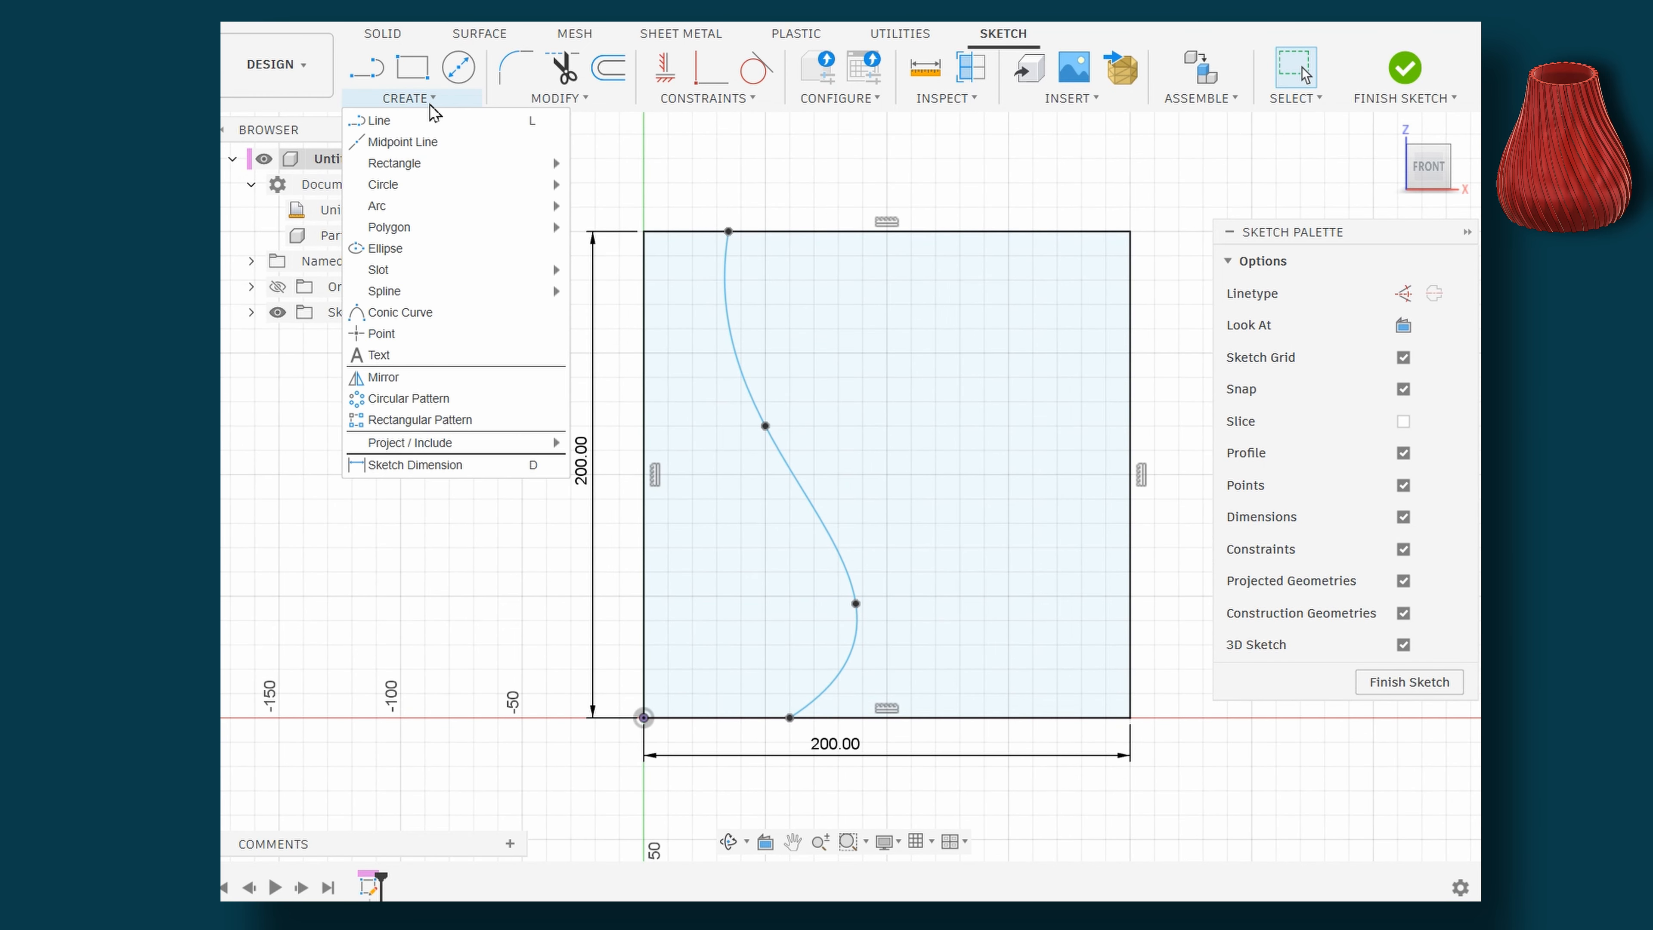
{"action": "left_click", "coordinate": [452, 469]}
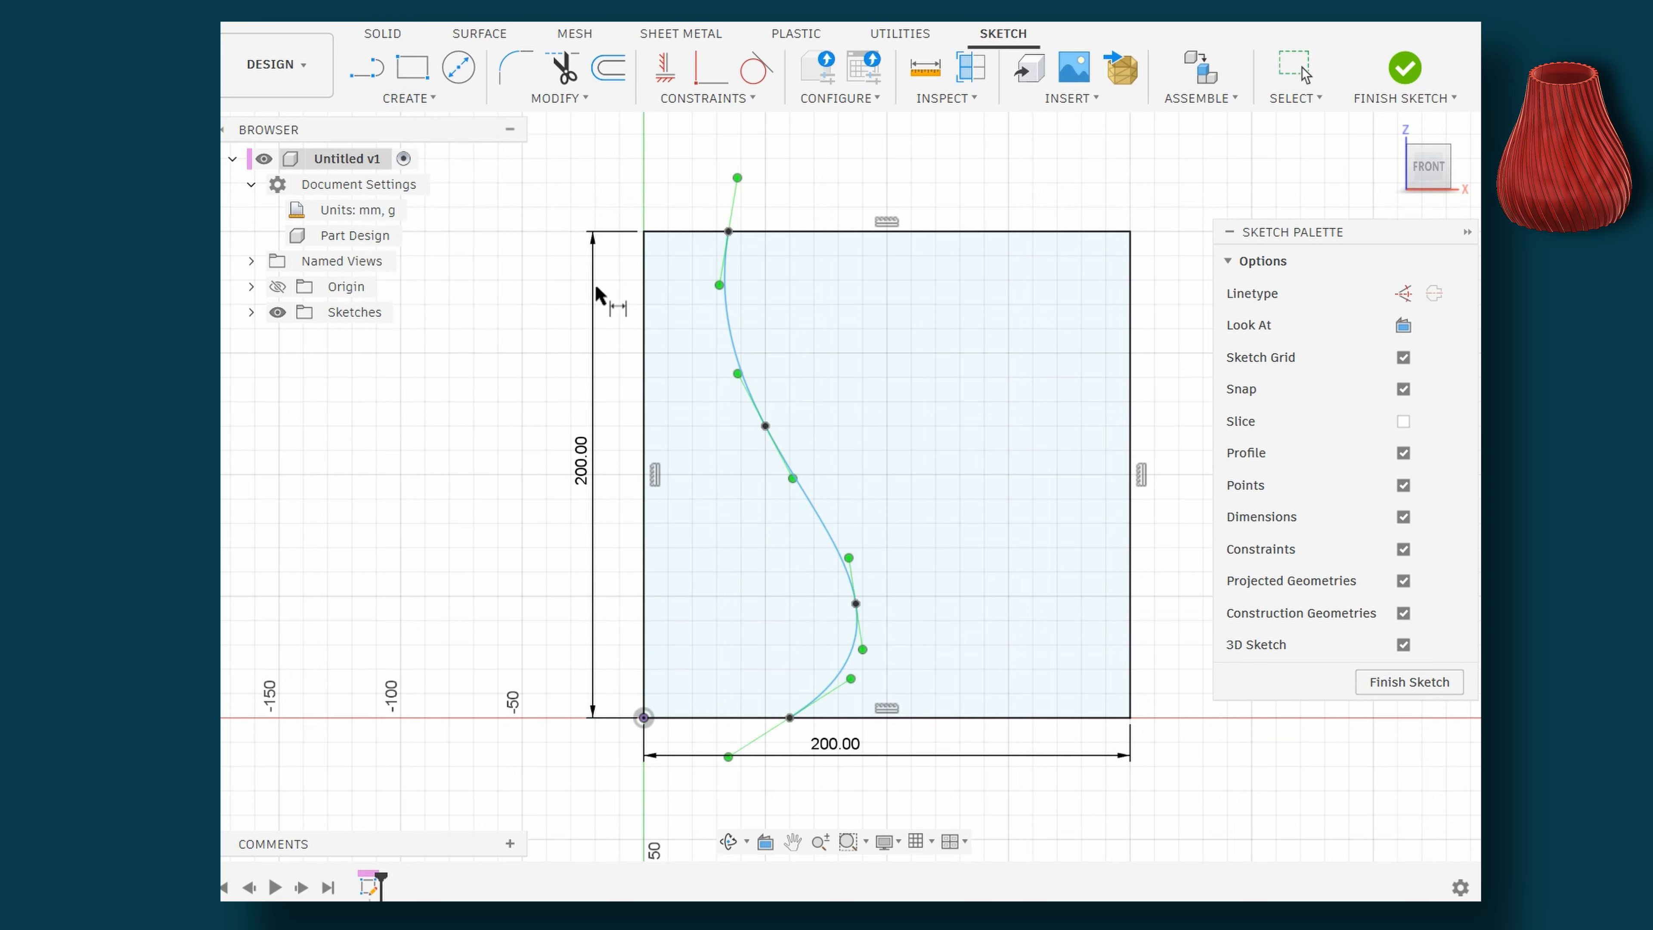
{"action": "left_click", "coordinate": [727, 231]}
{"action": "left_click", "coordinate": [643, 231]}
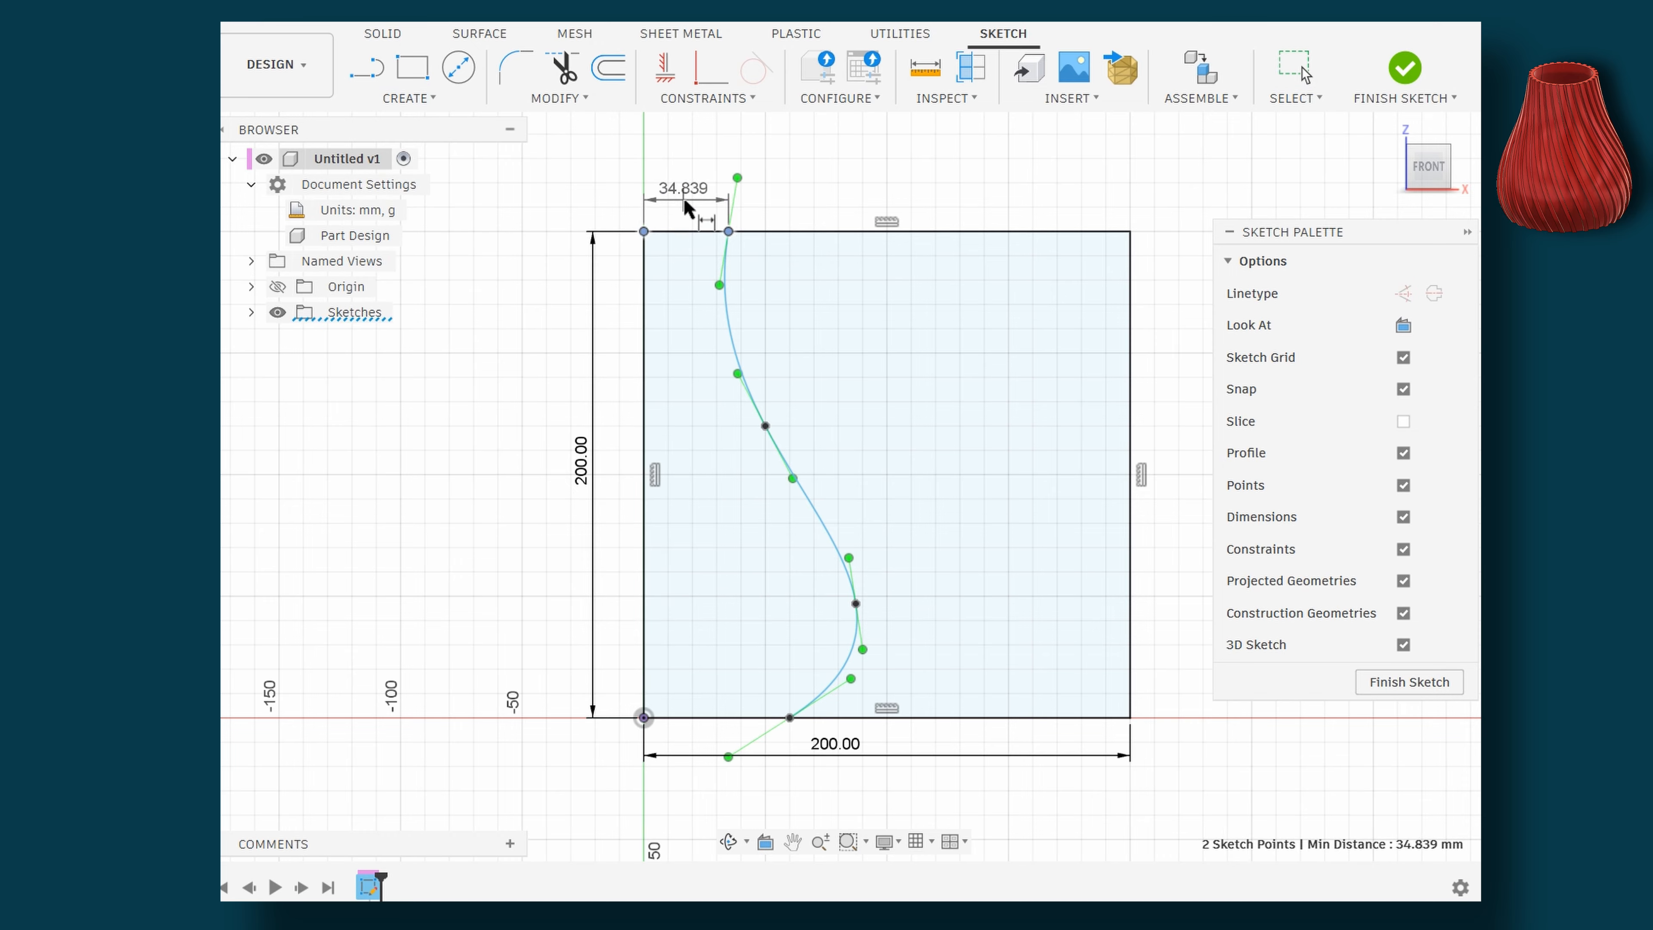
{"action": "left_click", "coordinate": [688, 198]}
{"action": "type", "text": "40"}
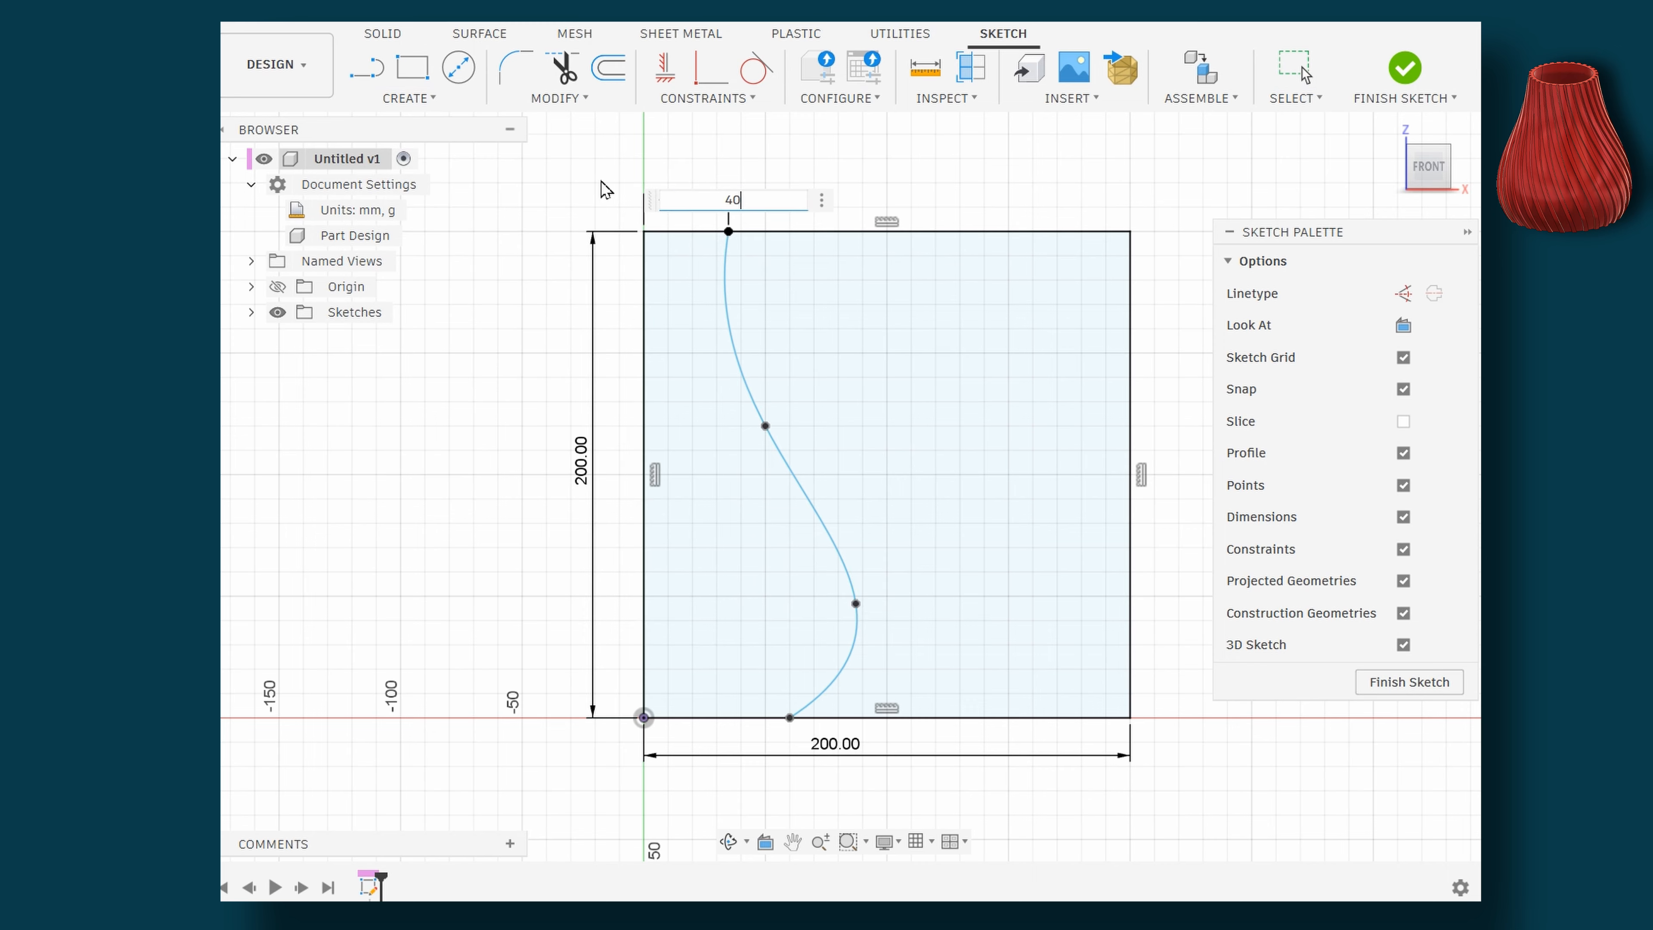
{"action": "key", "text": "Return"}
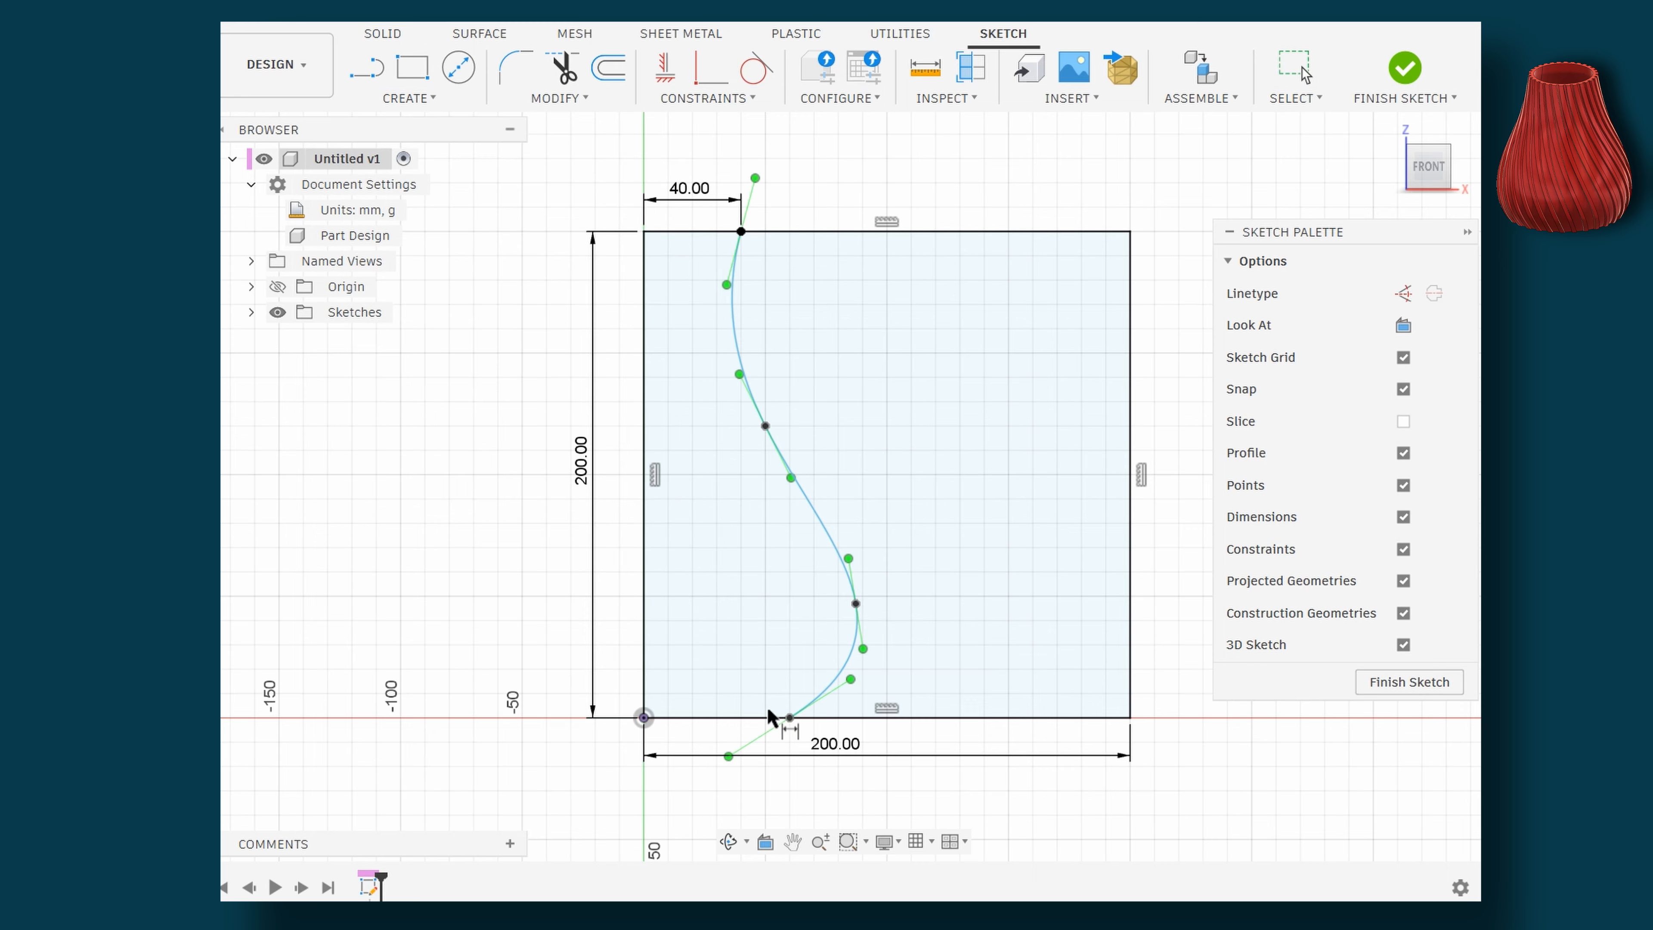
Dimension the spline's lower endpoint 70 mm from the origin and space the two dimensions below the rectangle further apart
{"action": "left_click", "coordinate": [786, 717]}
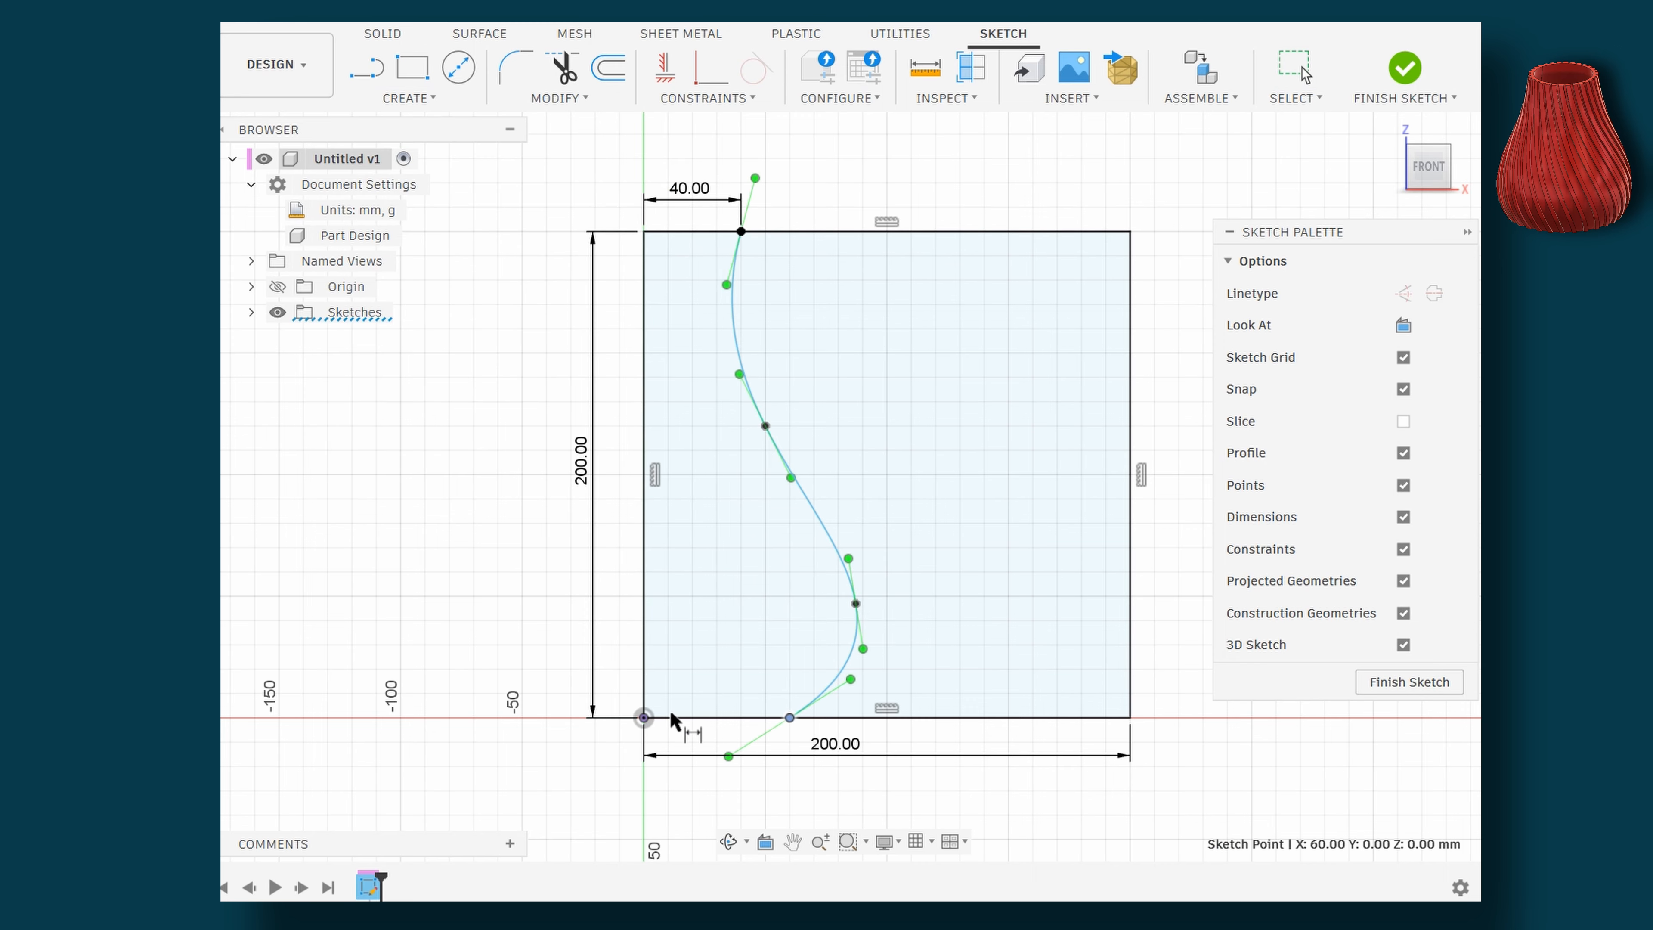
{"action": "left_click", "coordinate": [644, 717]}
{"action": "left_click", "coordinate": [677, 742]}
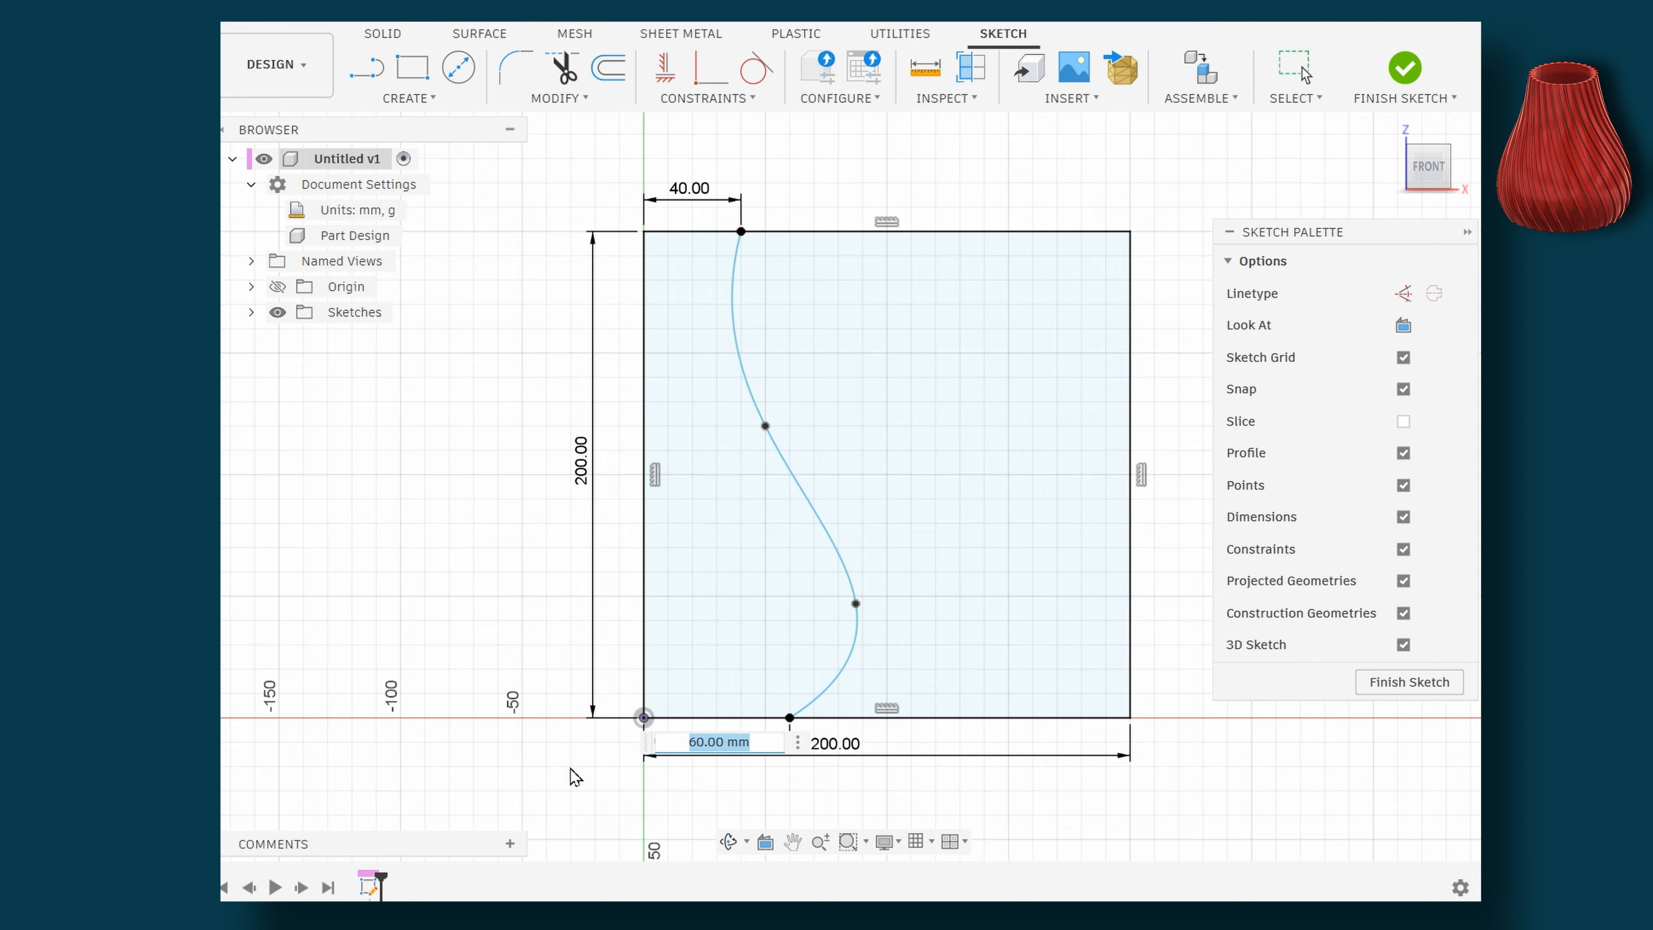
{"action": "type", "text": "70"}
{"action": "key", "text": "Return"}
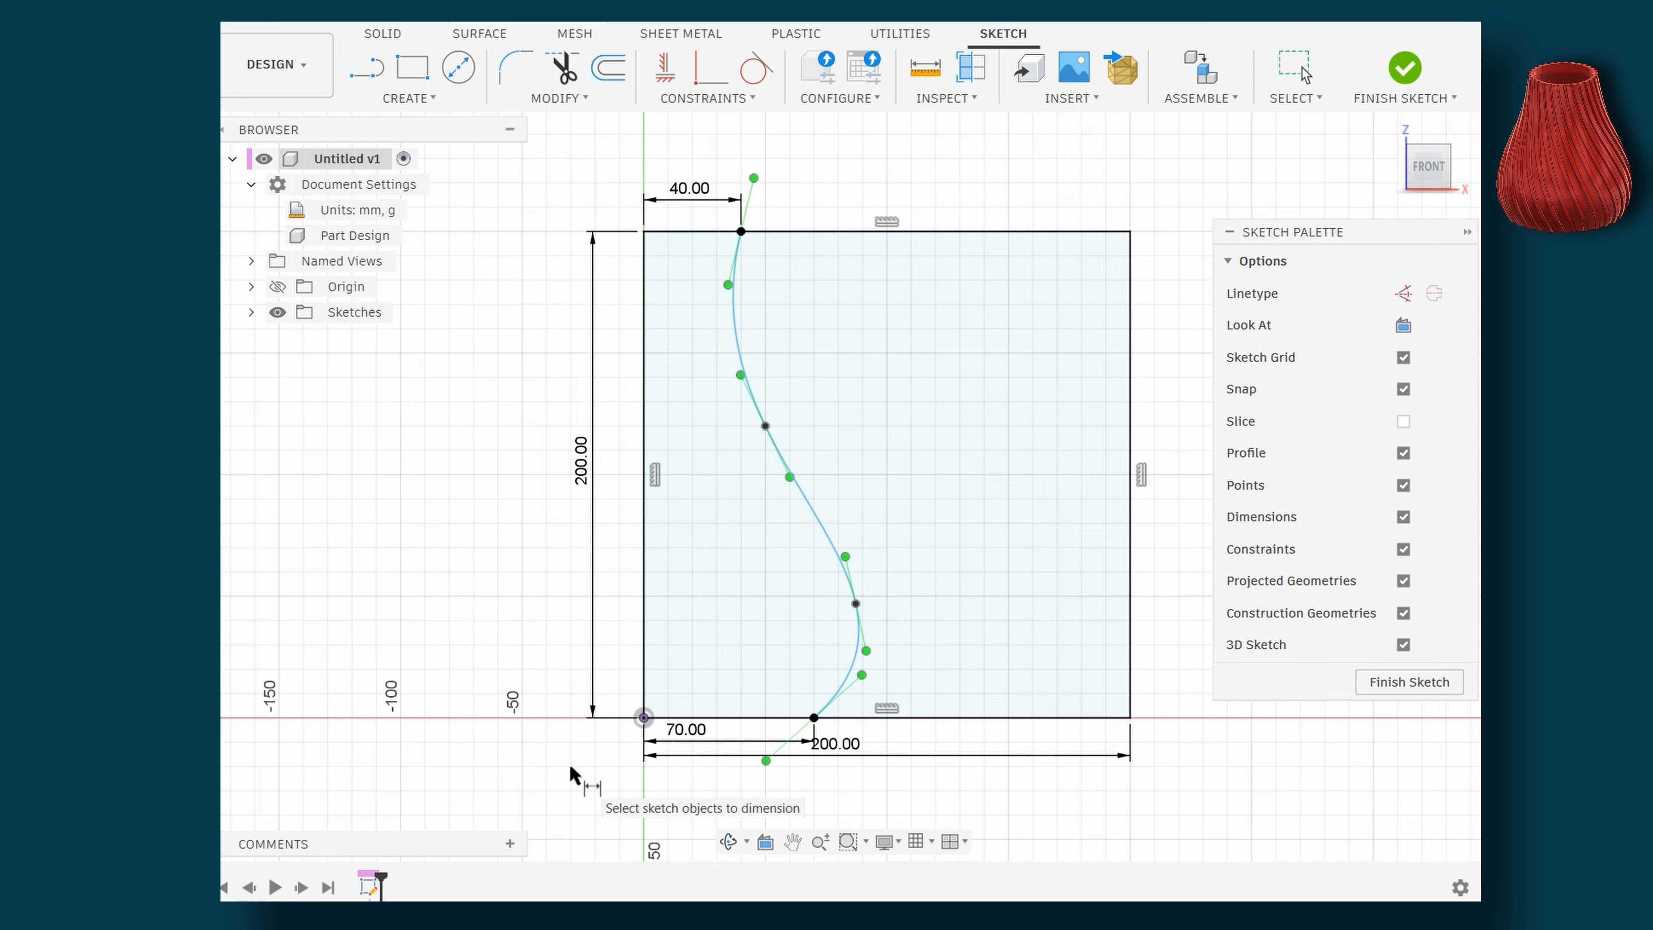
{"action": "key", "text": "Escape"}
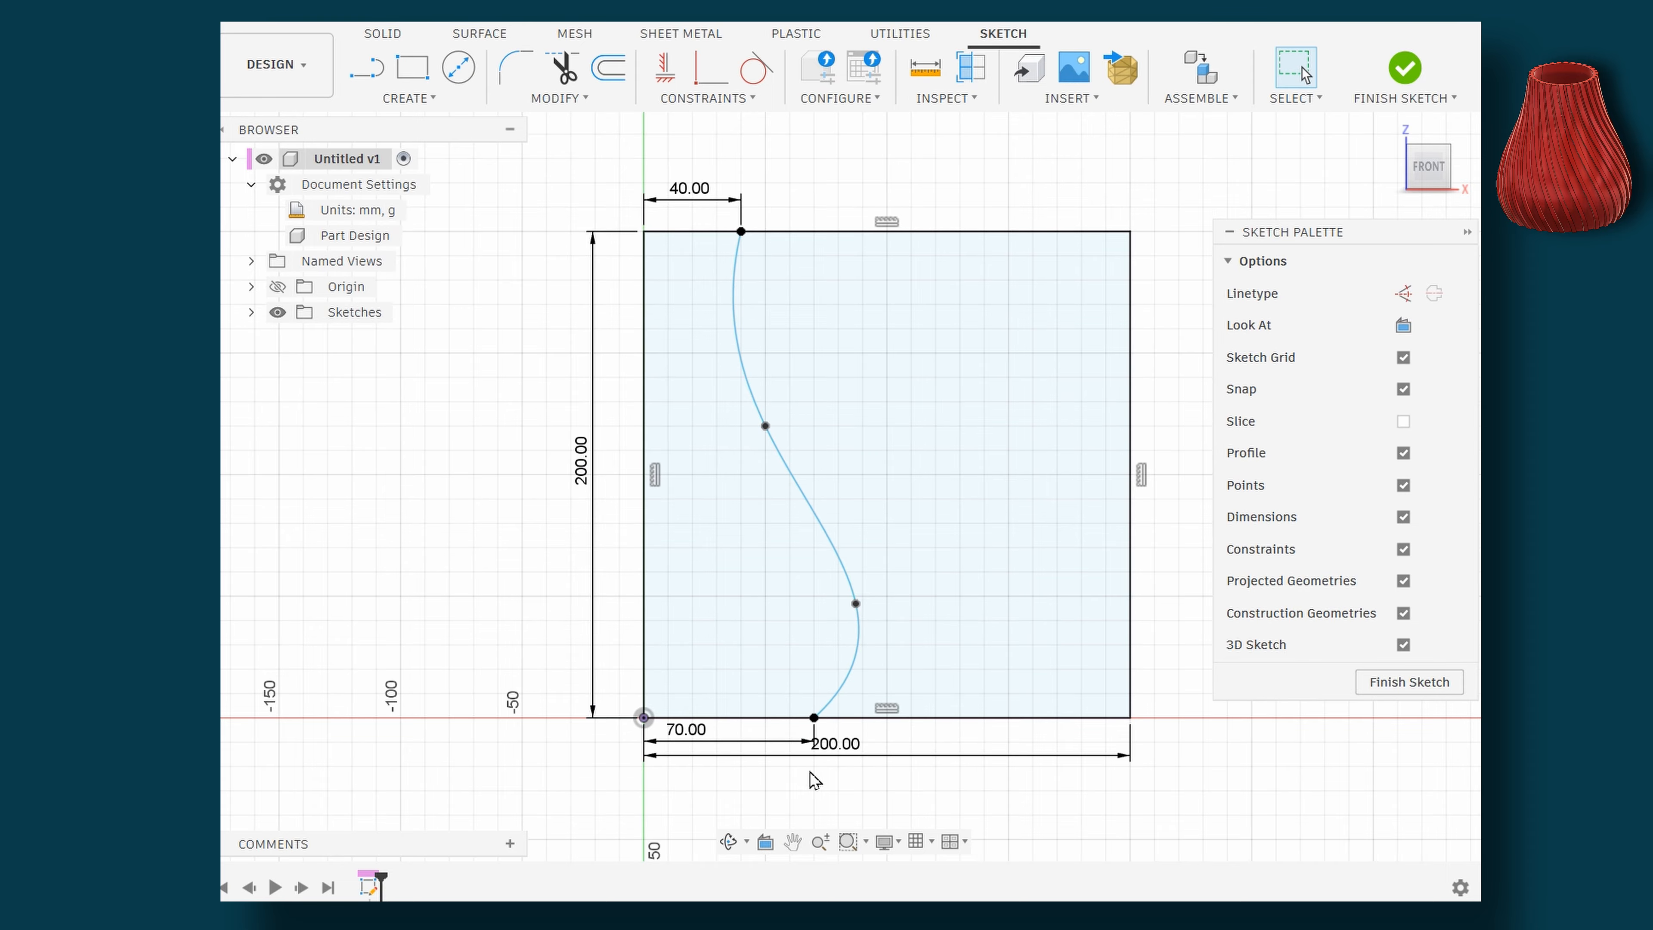
{"action": "left_click_drag", "start_coordinate": [835, 743], "coordinate": [883, 789]}
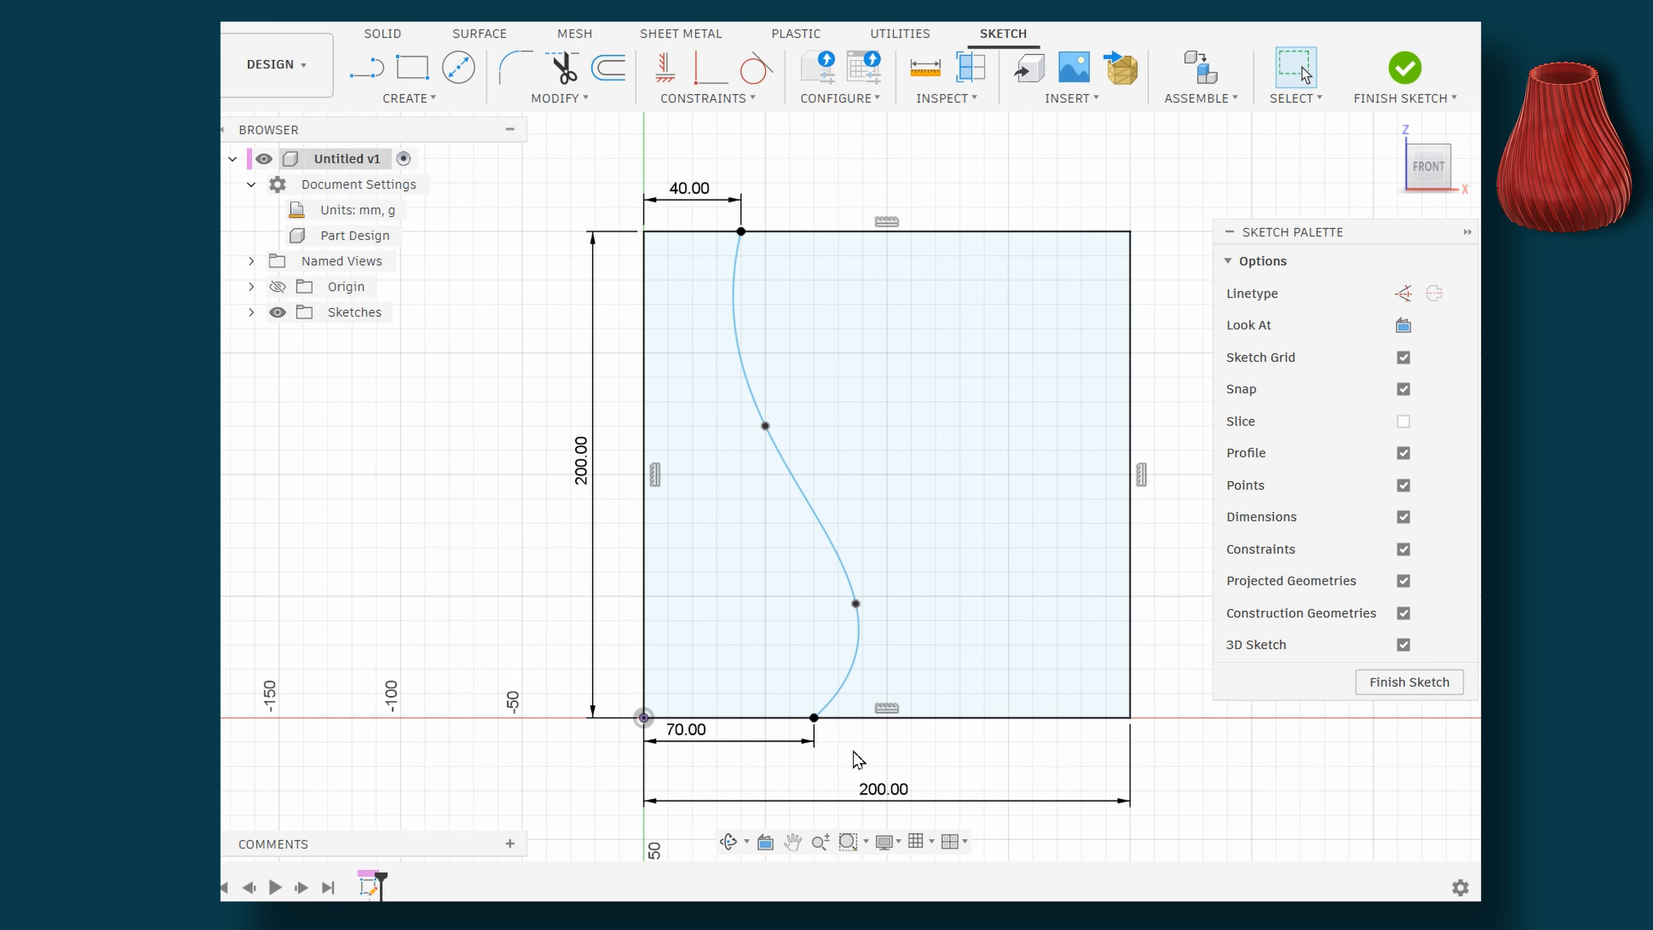
{"action": "left_click_drag", "start_coordinate": [709, 732], "coordinate": [739, 771]}
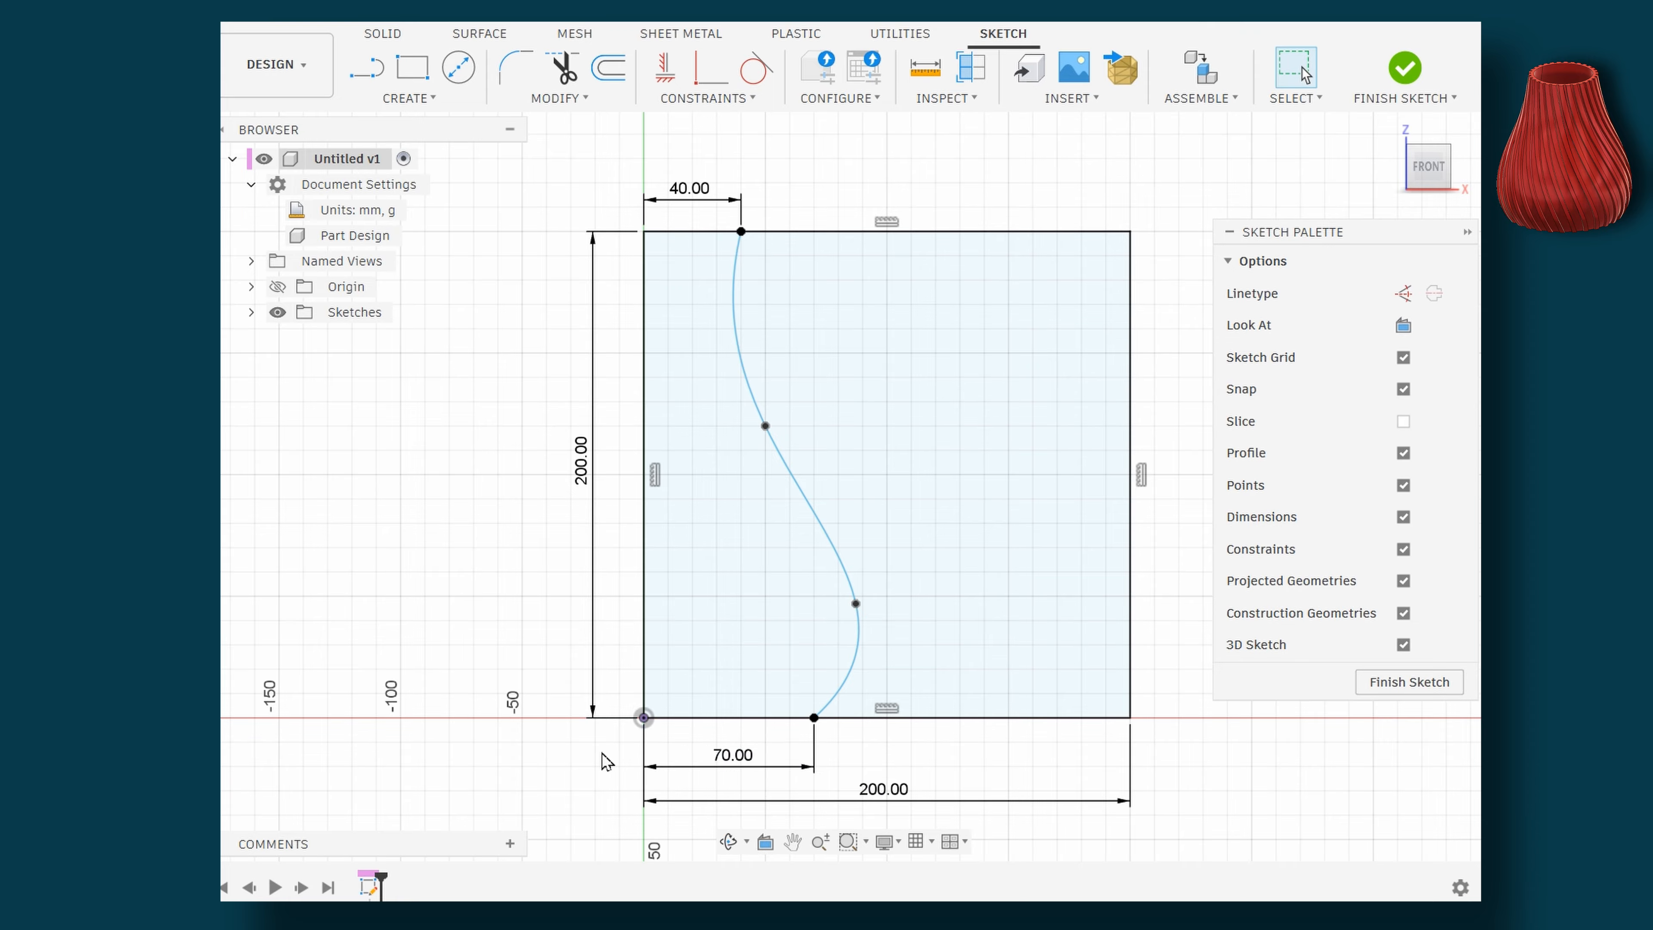
Reshape the spline into a smoother vase outline by repositioning its two middle fit points and adjusting the upper one's tangent handle
{"action": "left_click_drag", "start_coordinate": [854, 612], "coordinate": [828, 580]}
{"action": "mouse_move", "coordinate": [766, 426]}
{"action": "left_mouse_down"}
{"action": "mouse_move", "coordinate": [753, 378]}
{"action": "mouse_move", "coordinate": [801, 441]}
{"action": "left_mouse_up"}
{"action": "scroll", "coordinate": [800, 448], "scroll_direction": "up", "scroll_amount": 3}
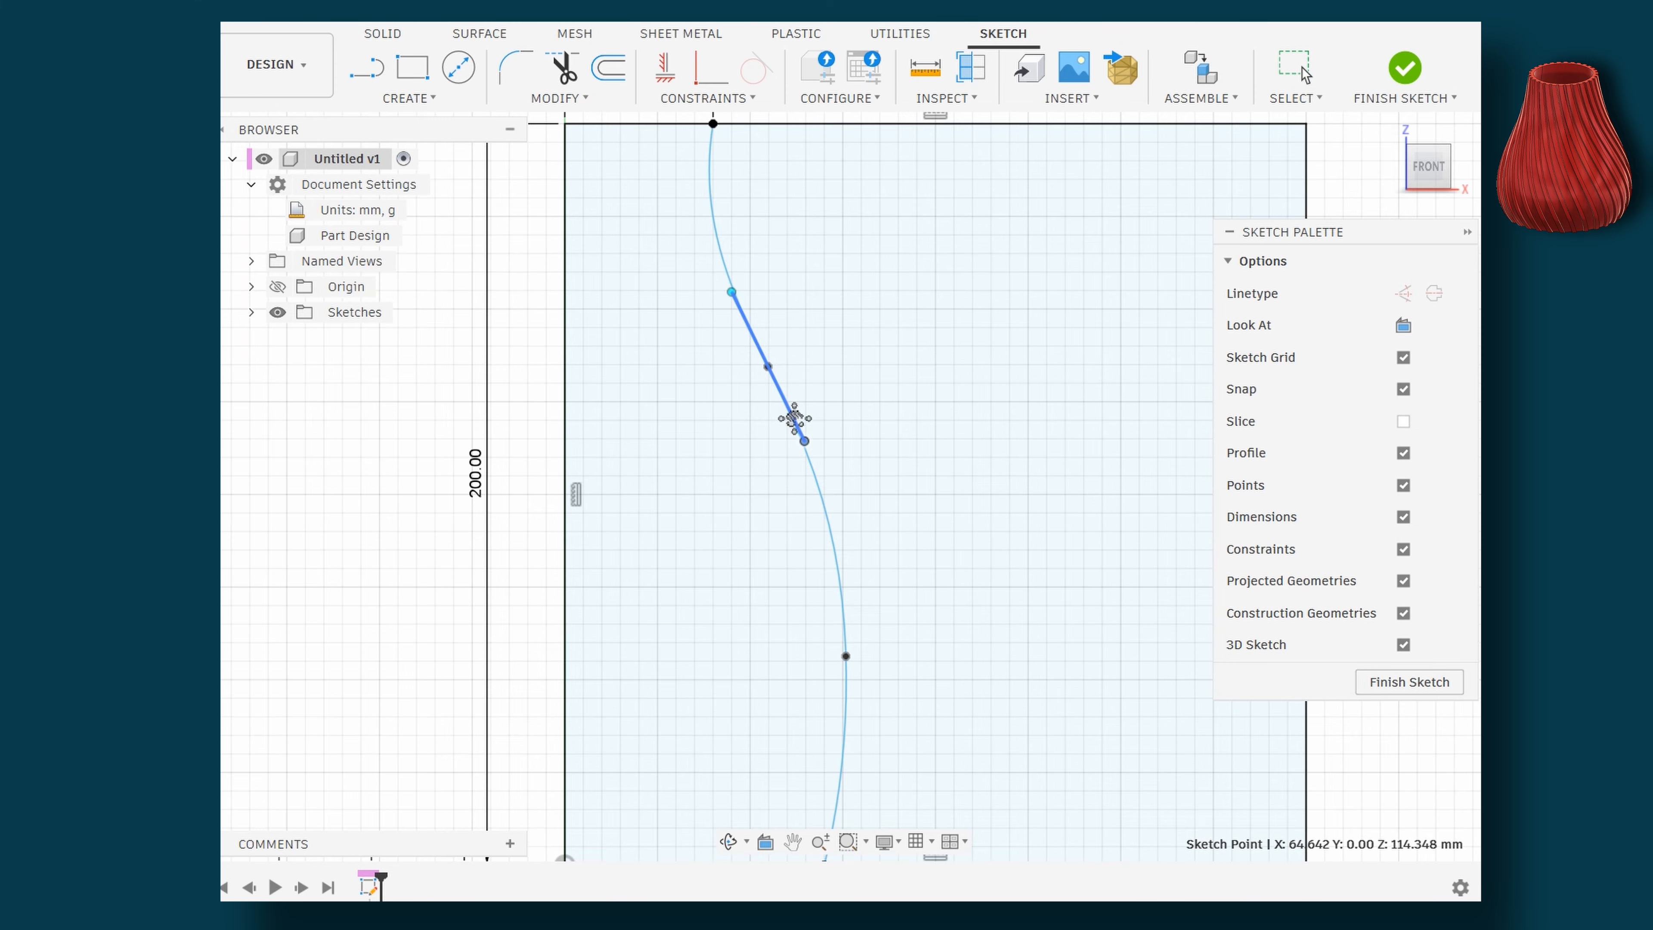
{"action": "left_click_drag", "start_coordinate": [795, 539], "coordinate": [784, 531]}
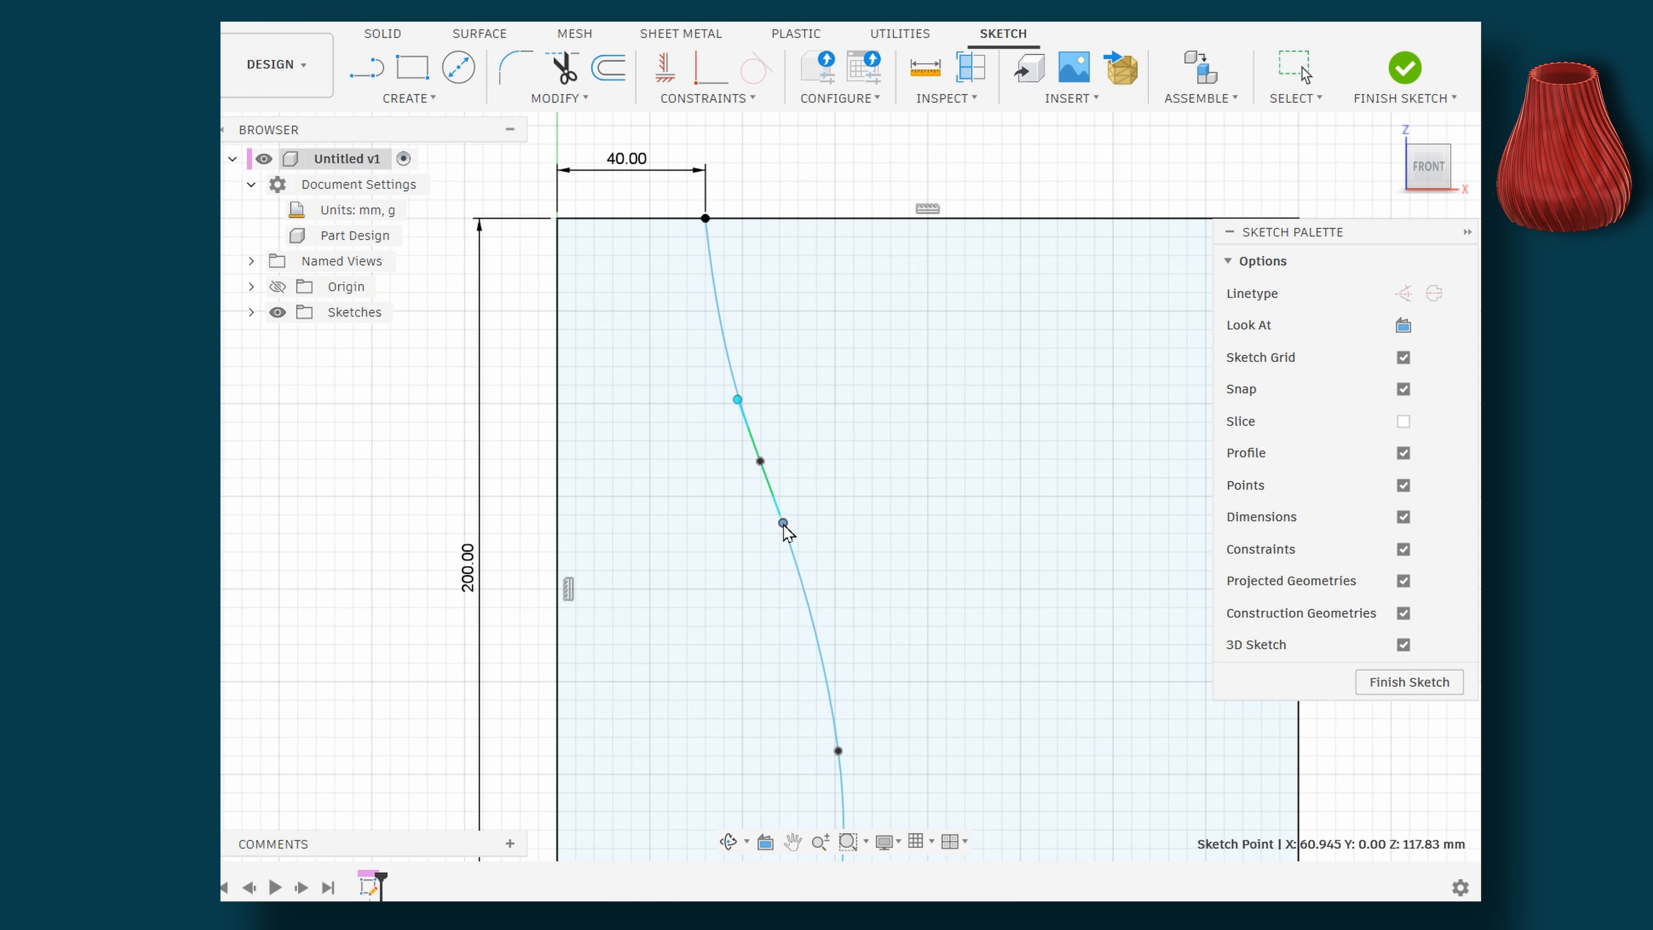
{"action": "left_click", "coordinate": [412, 541]}
{"action": "middle_click_drag", "start_coordinate": [656, 675], "coordinate": [683, 487]}
{"action": "scroll", "coordinate": [729, 524], "scroll_direction": "down", "scroll_amount": 2}
{"action": "mouse_move", "coordinate": [843, 560]}
{"action": "left_mouse_down"}
{"action": "mouse_move", "coordinate": [871, 554]}
{"action": "mouse_move", "coordinate": [856, 546]}
{"action": "left_mouse_up"}
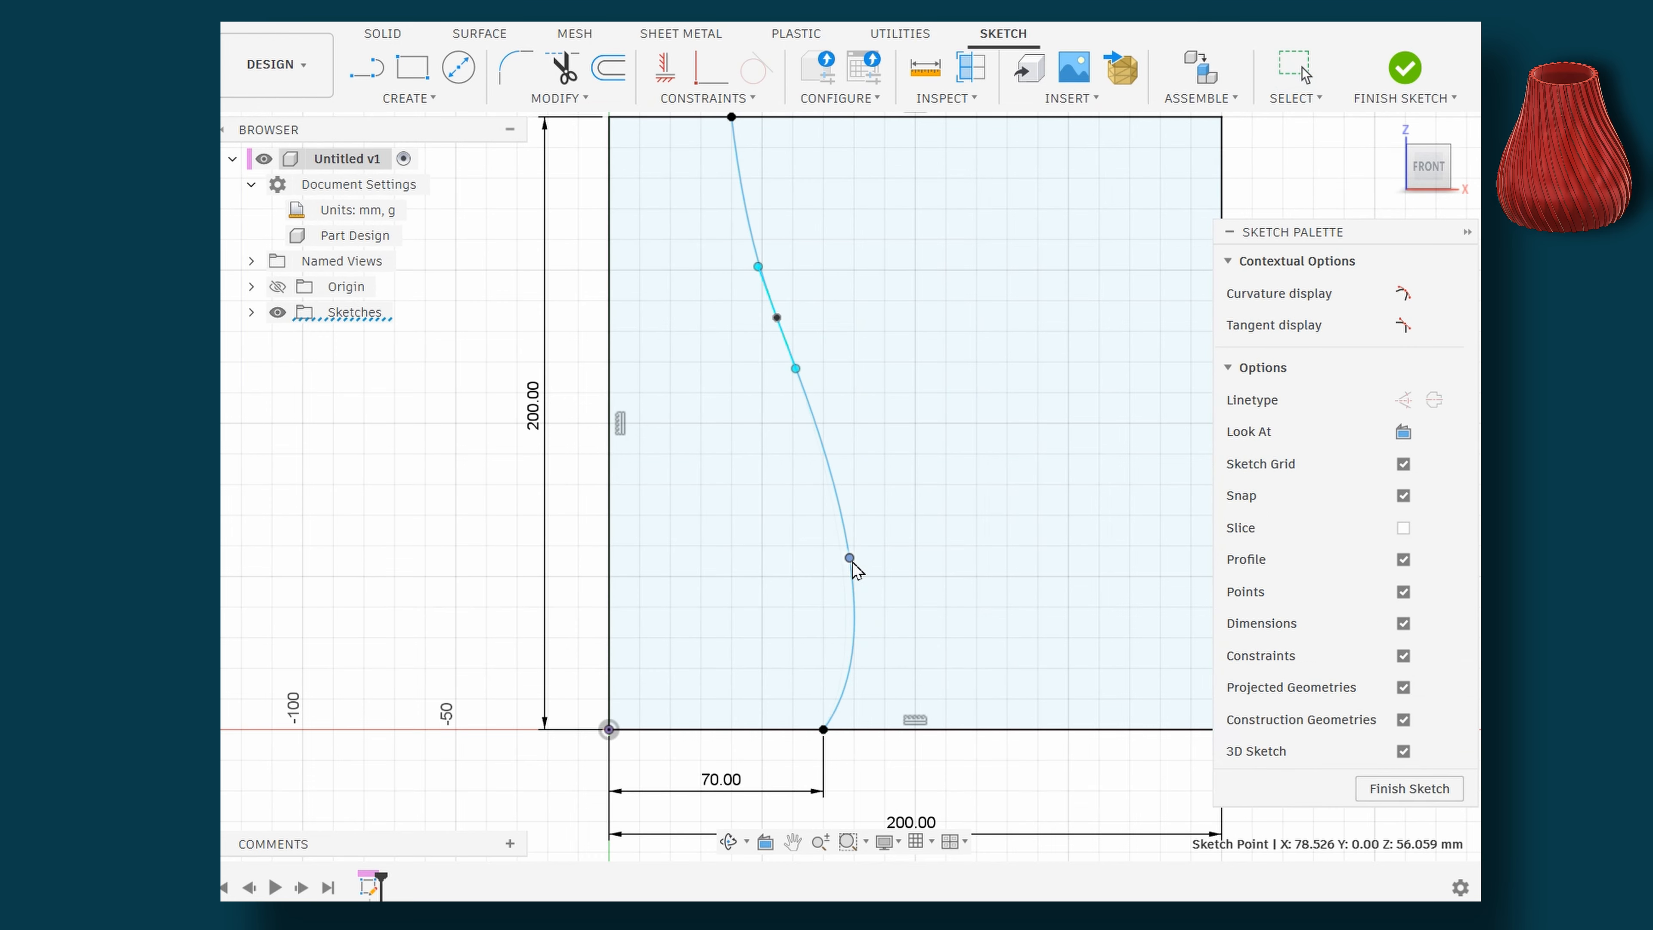
{"action": "left_click", "coordinate": [462, 525]}
{"action": "middle_click_drag", "start_coordinate": [462, 524], "coordinate": [425, 582]}
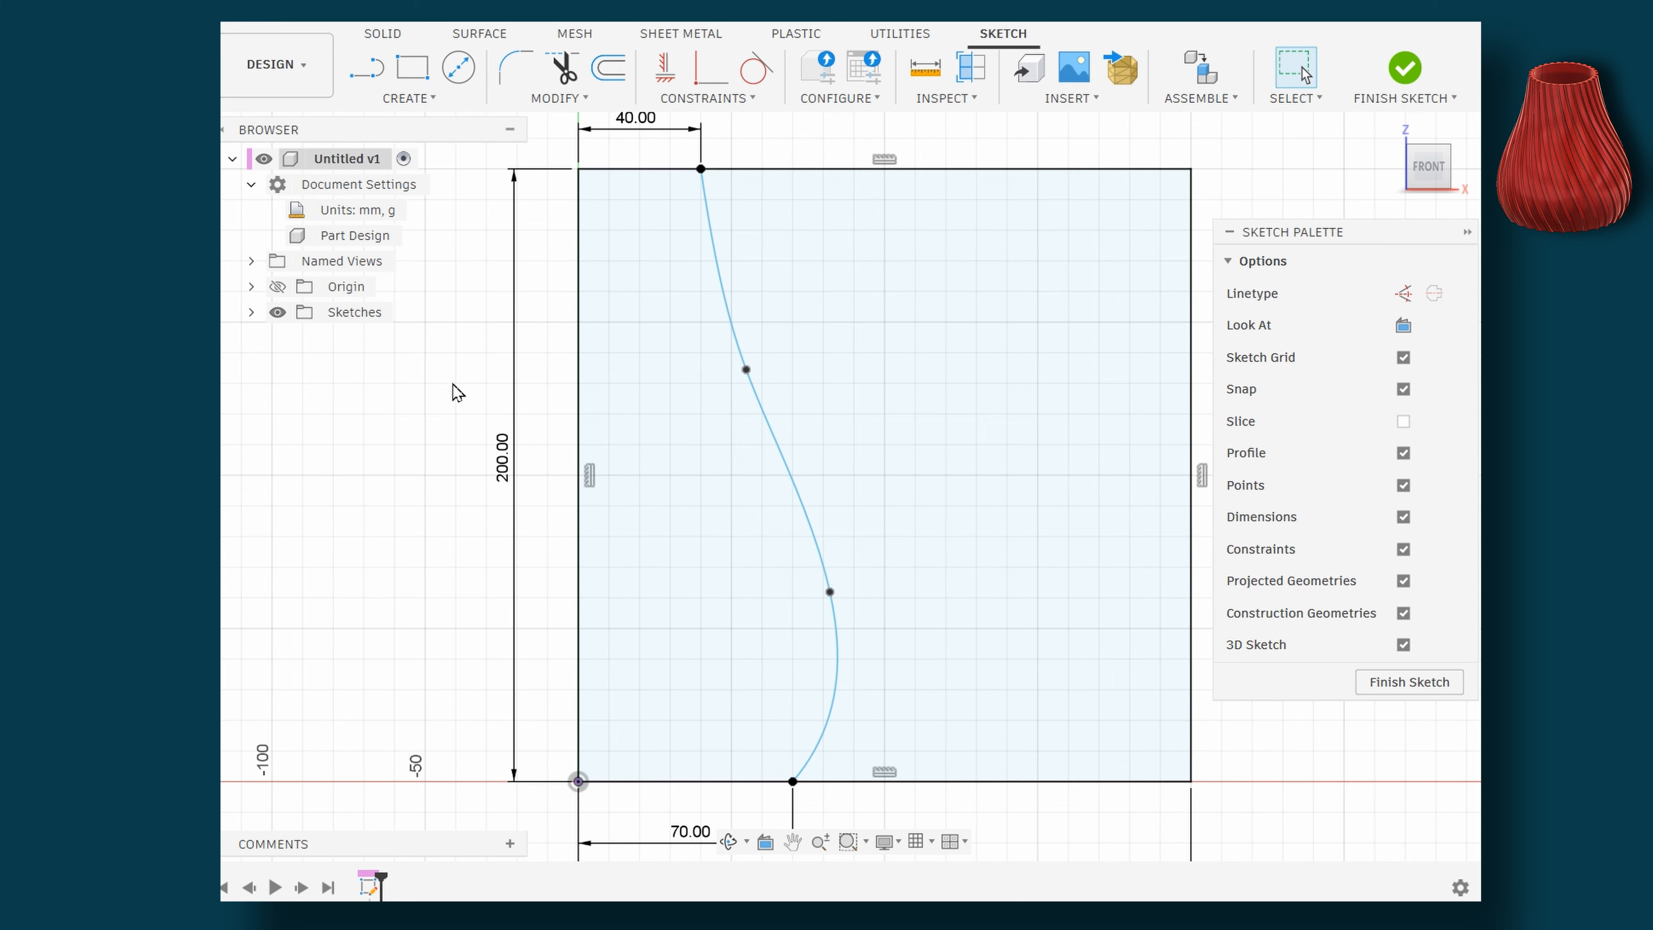
Offset the vase spline 4 mm outward on one side, away from the rectangle's left edge
{"action": "left_click", "coordinate": [624, 81]}
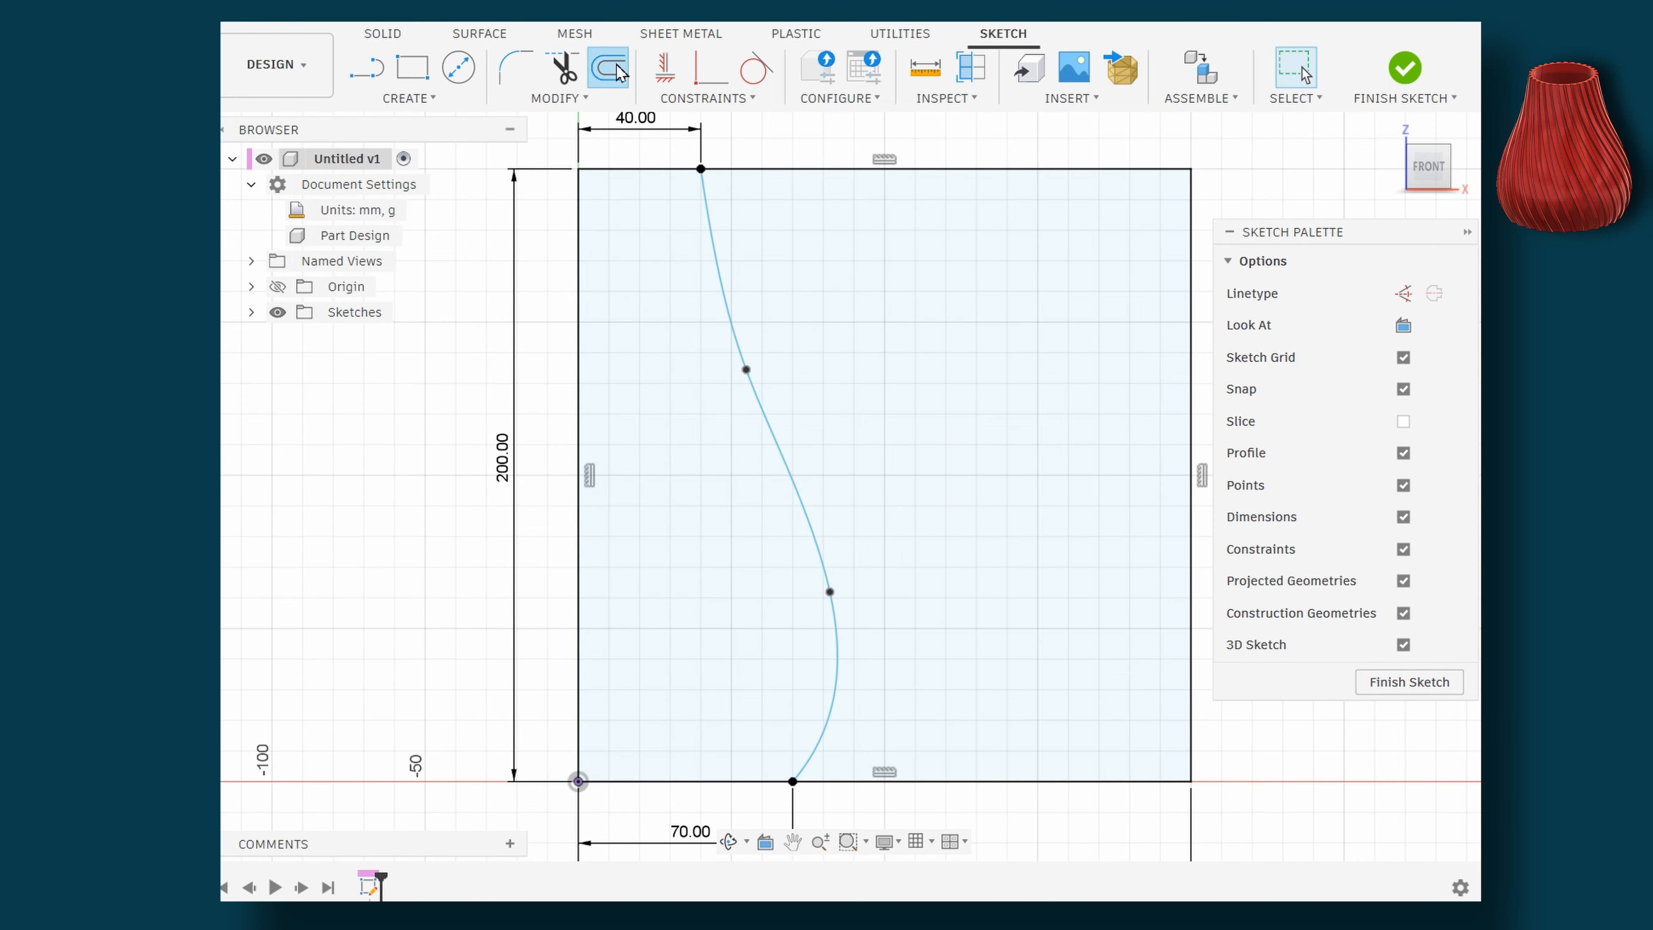
{"action": "left_click", "coordinate": [714, 263]}
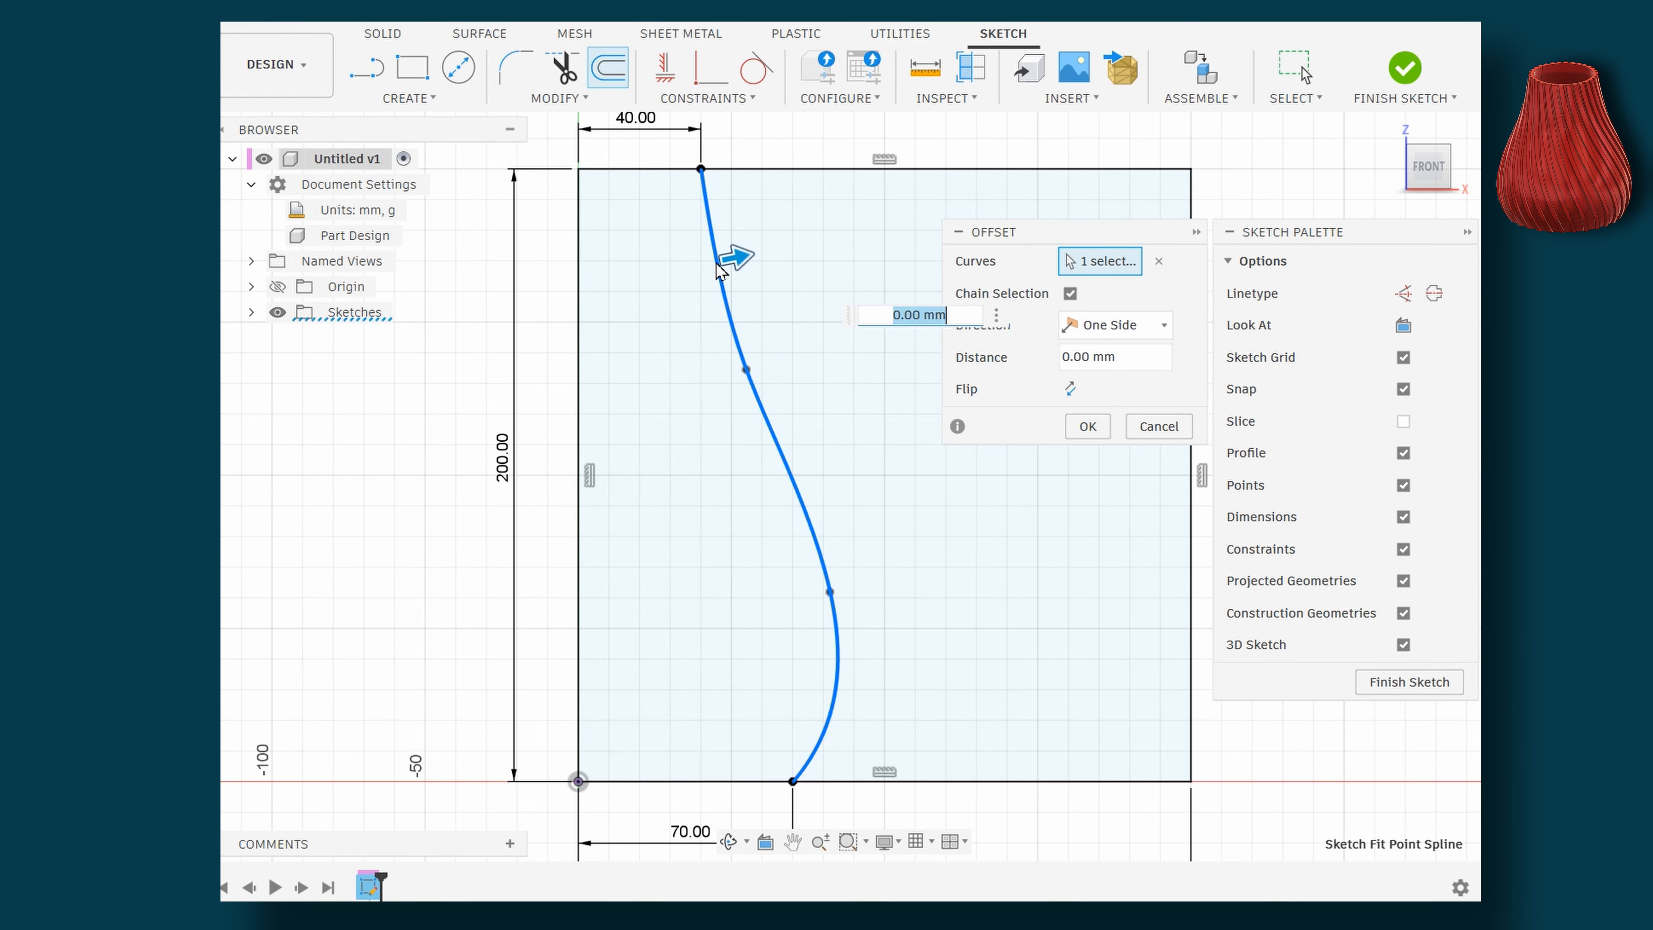
{"action": "type", "text": "4"}
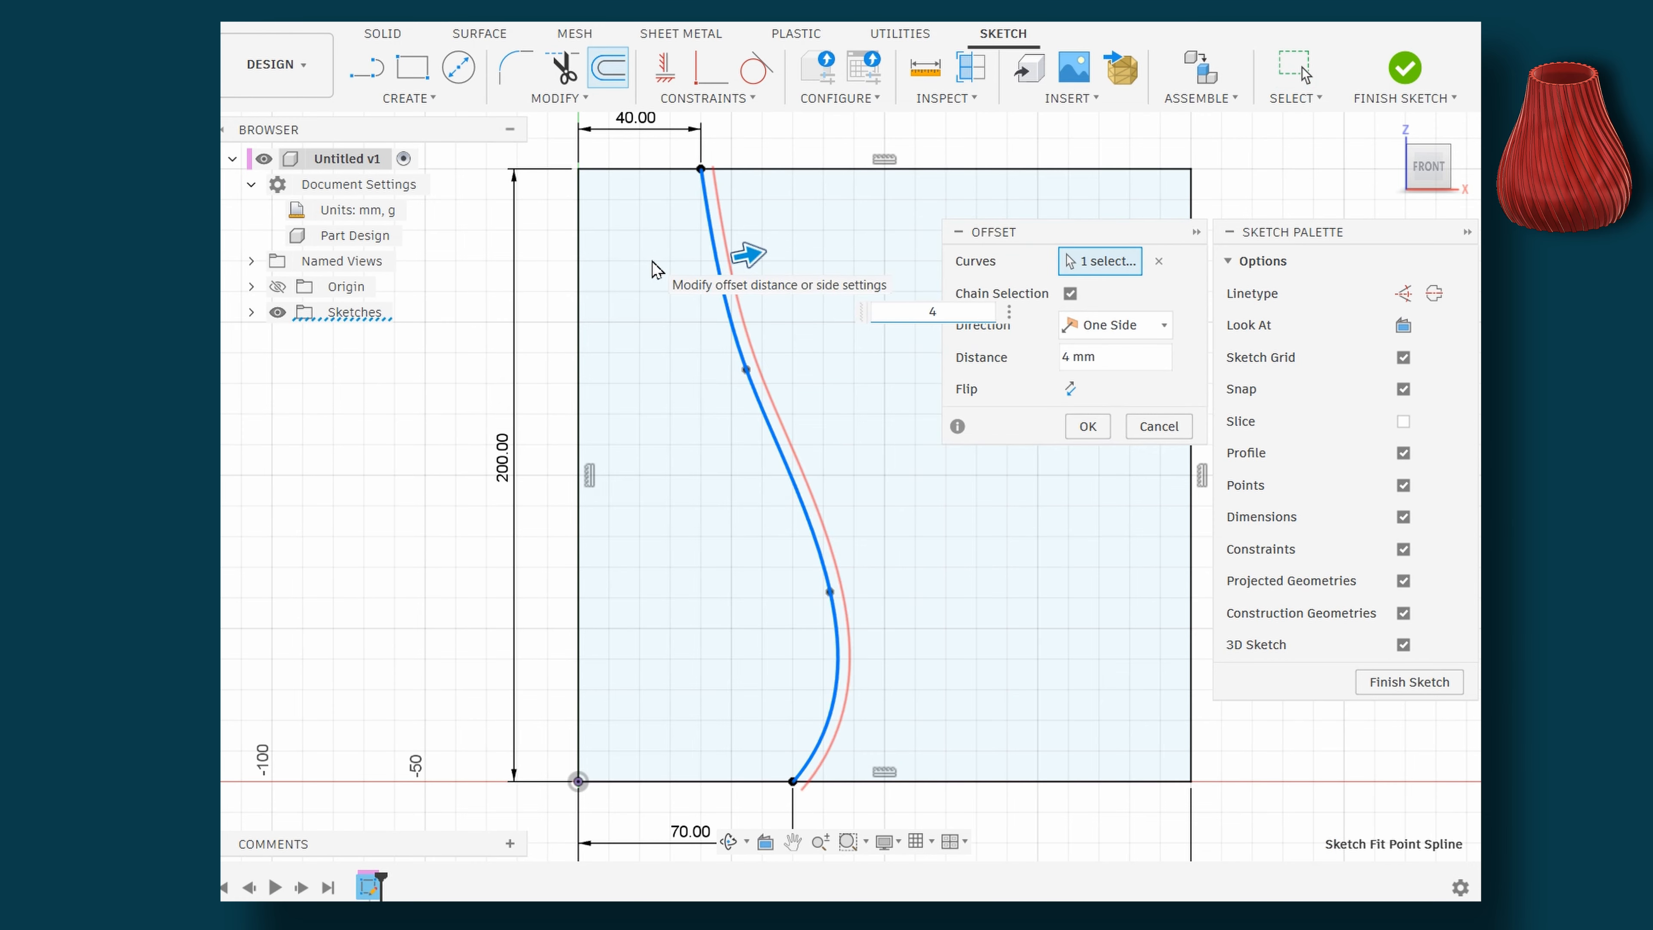
{"action": "left_click", "coordinate": [1098, 436]}
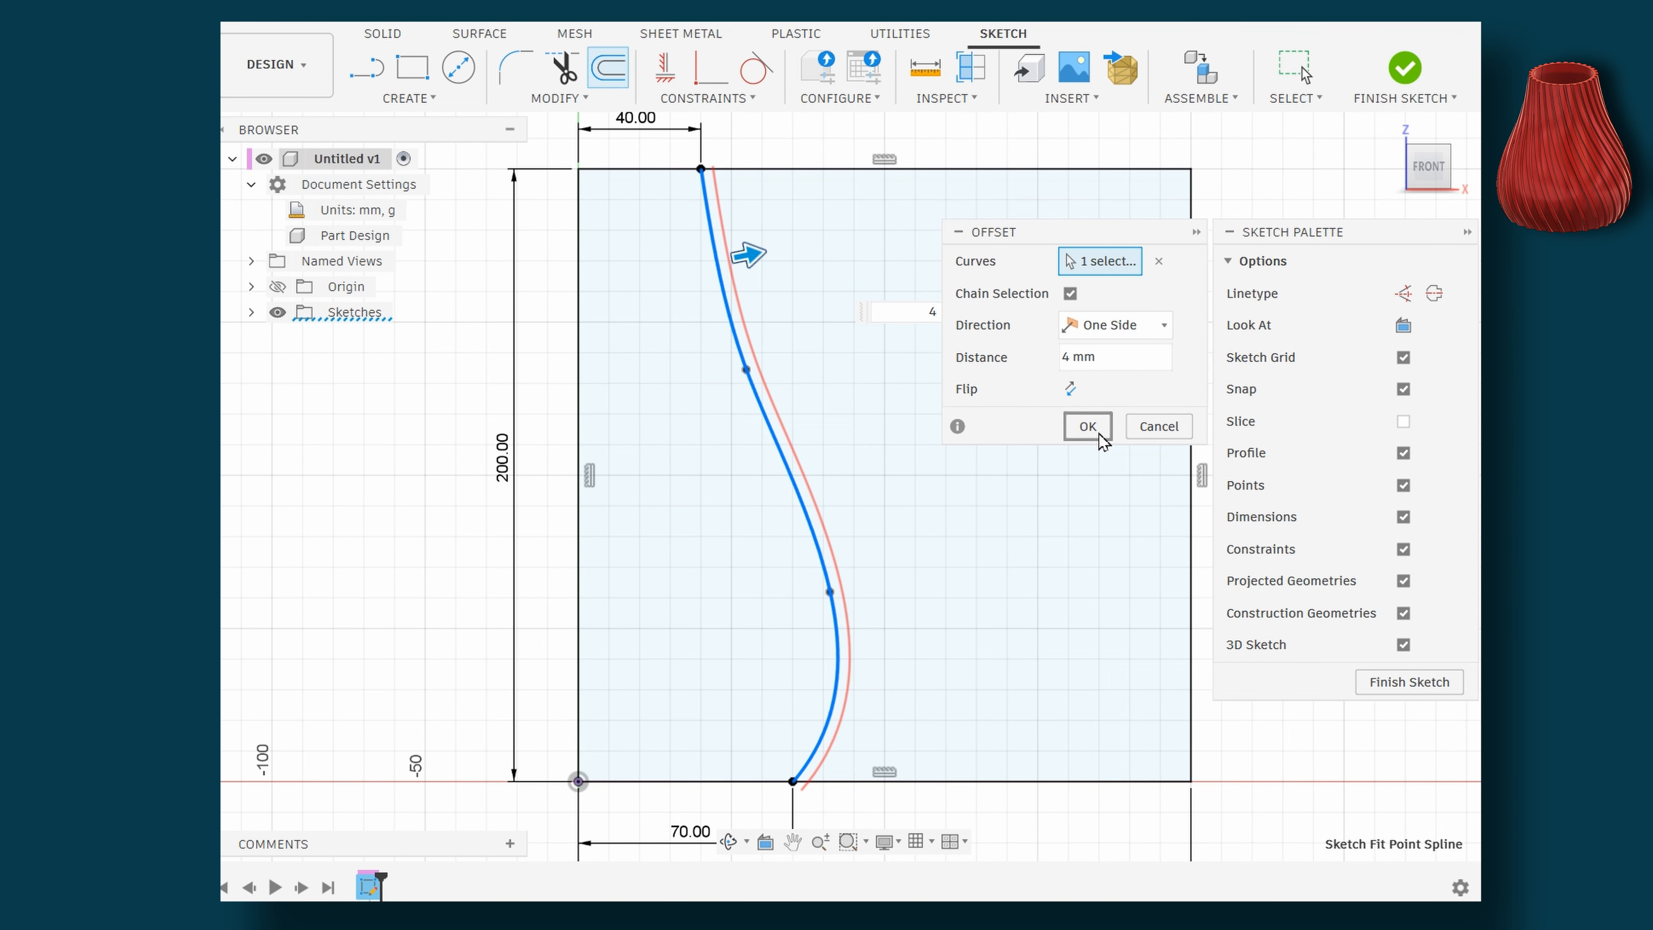
Offset the outer curve another 3 mm outward and move both offset dimensions clear of the curves
{"action": "left_click", "coordinate": [618, 79]}
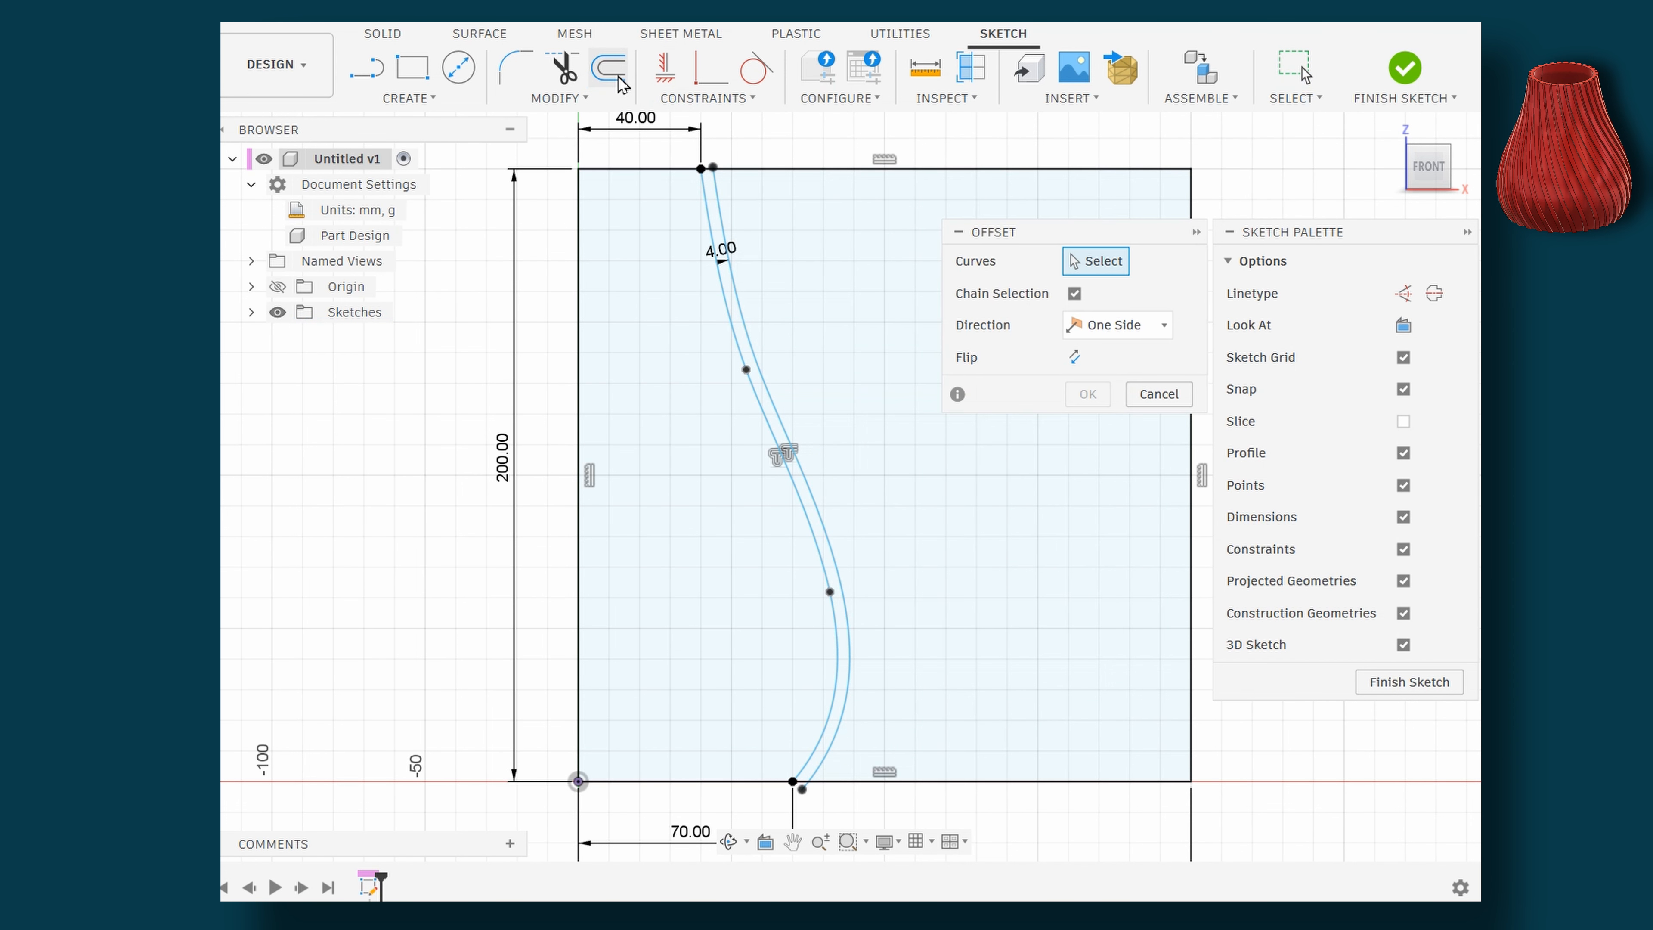
{"action": "left_click", "coordinate": [745, 304]}
{"action": "type", "text": "3"}
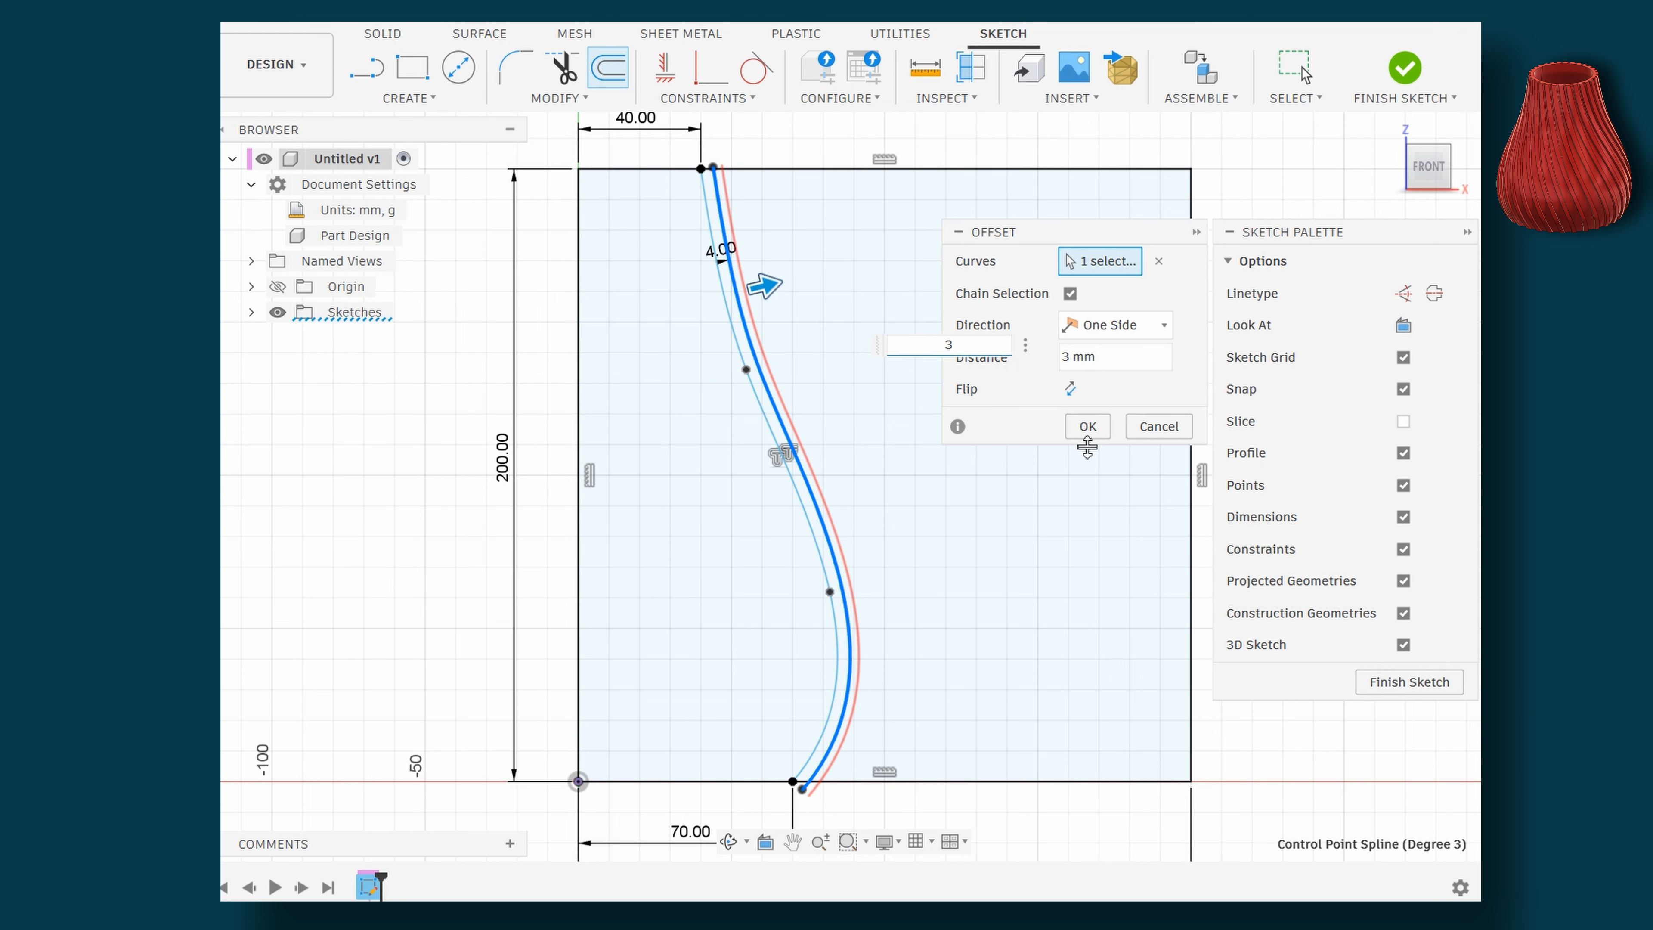
{"action": "left_click", "coordinate": [1088, 425]}
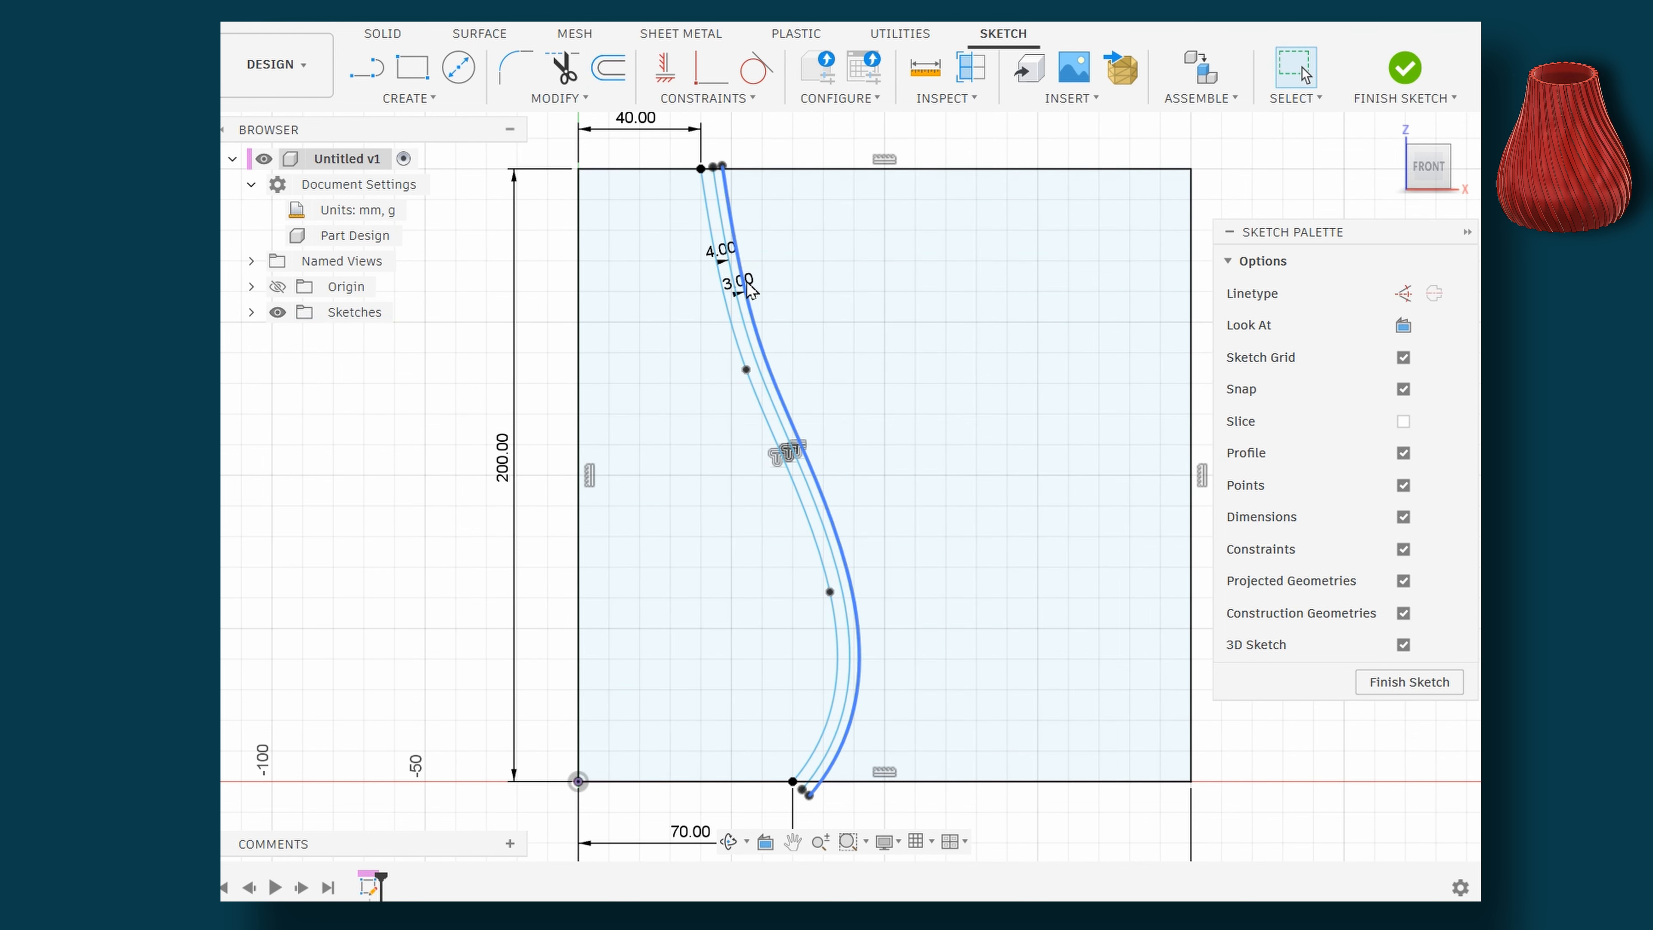
{"action": "mouse_move", "coordinate": [753, 292]}
{"action": "left_mouse_down"}
{"action": "mouse_move", "coordinate": [846, 427]}
{"action": "mouse_move", "coordinate": [864, 420]}
{"action": "mouse_move", "coordinate": [849, 425]}
{"action": "left_mouse_up"}
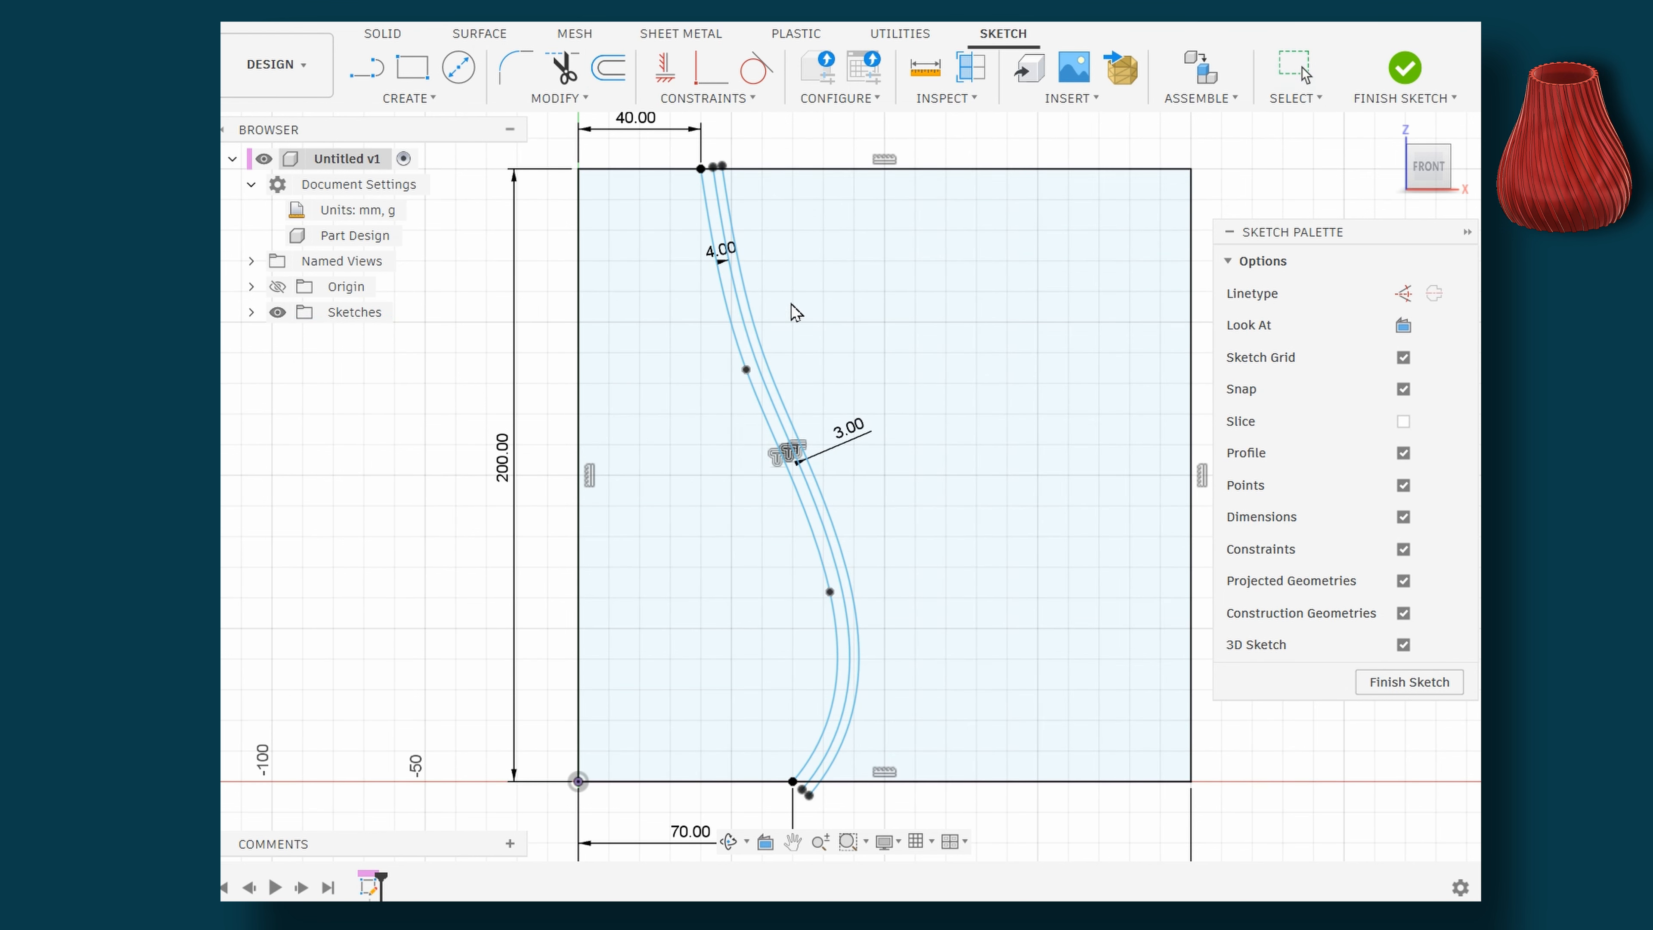
{"action": "left_click_drag", "start_coordinate": [711, 252], "coordinate": [691, 292]}
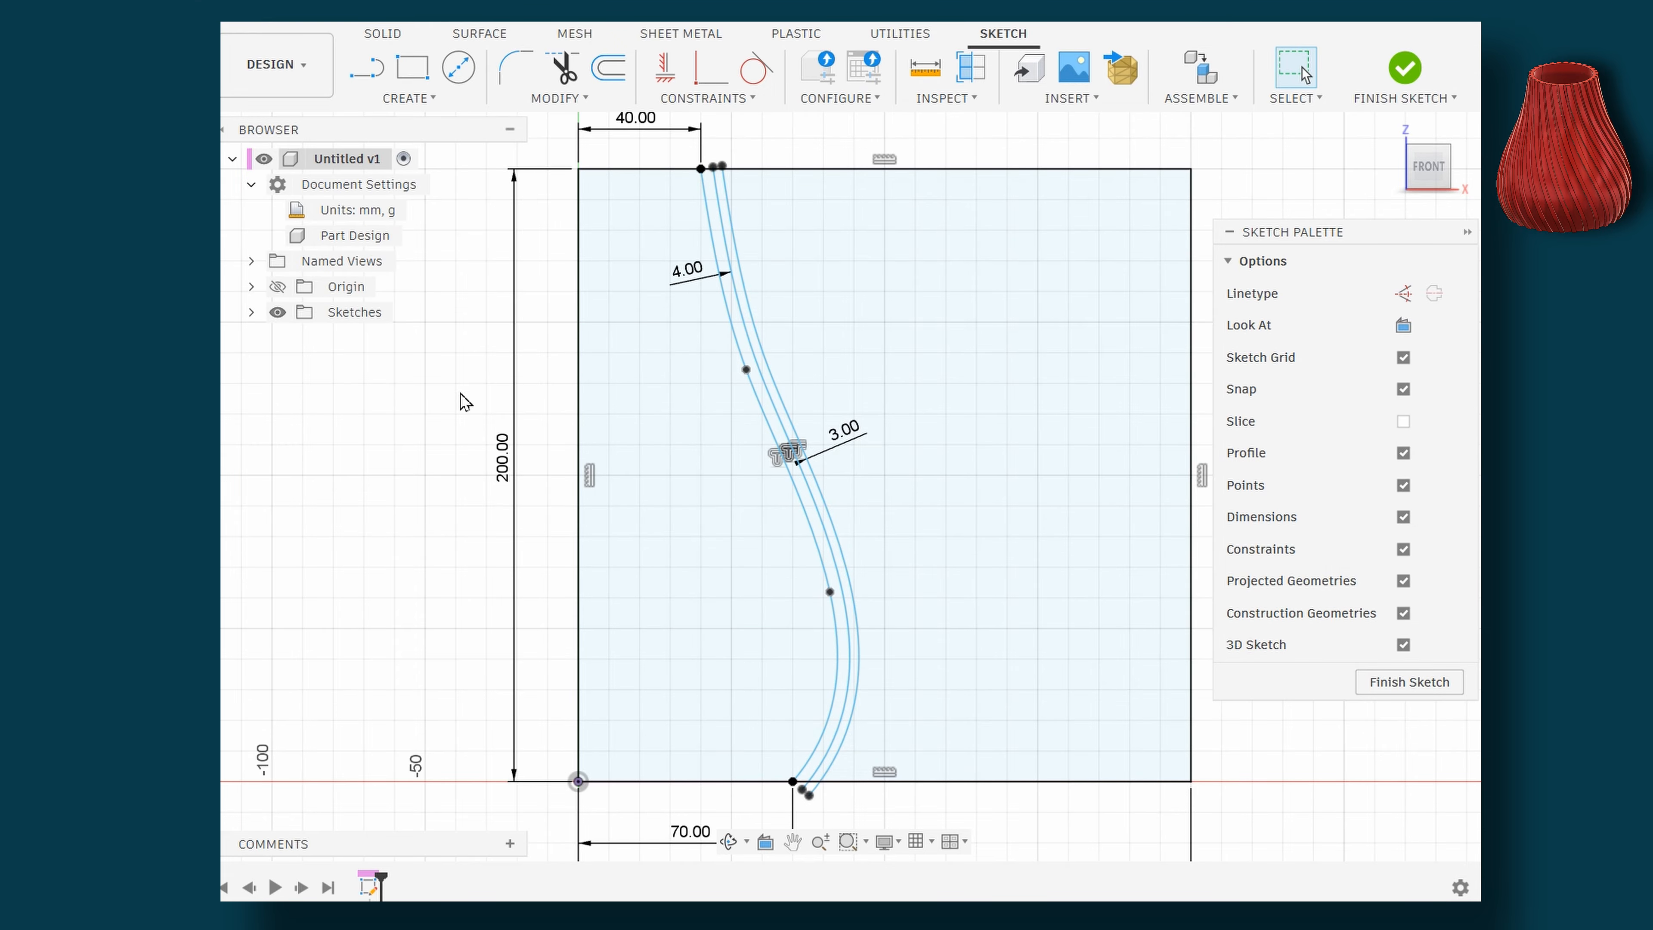
Draw a horizontal line about 110 mm long from the rectangle's left edge, near its base, across all three curves
{"action": "left_click", "coordinate": [370, 70]}
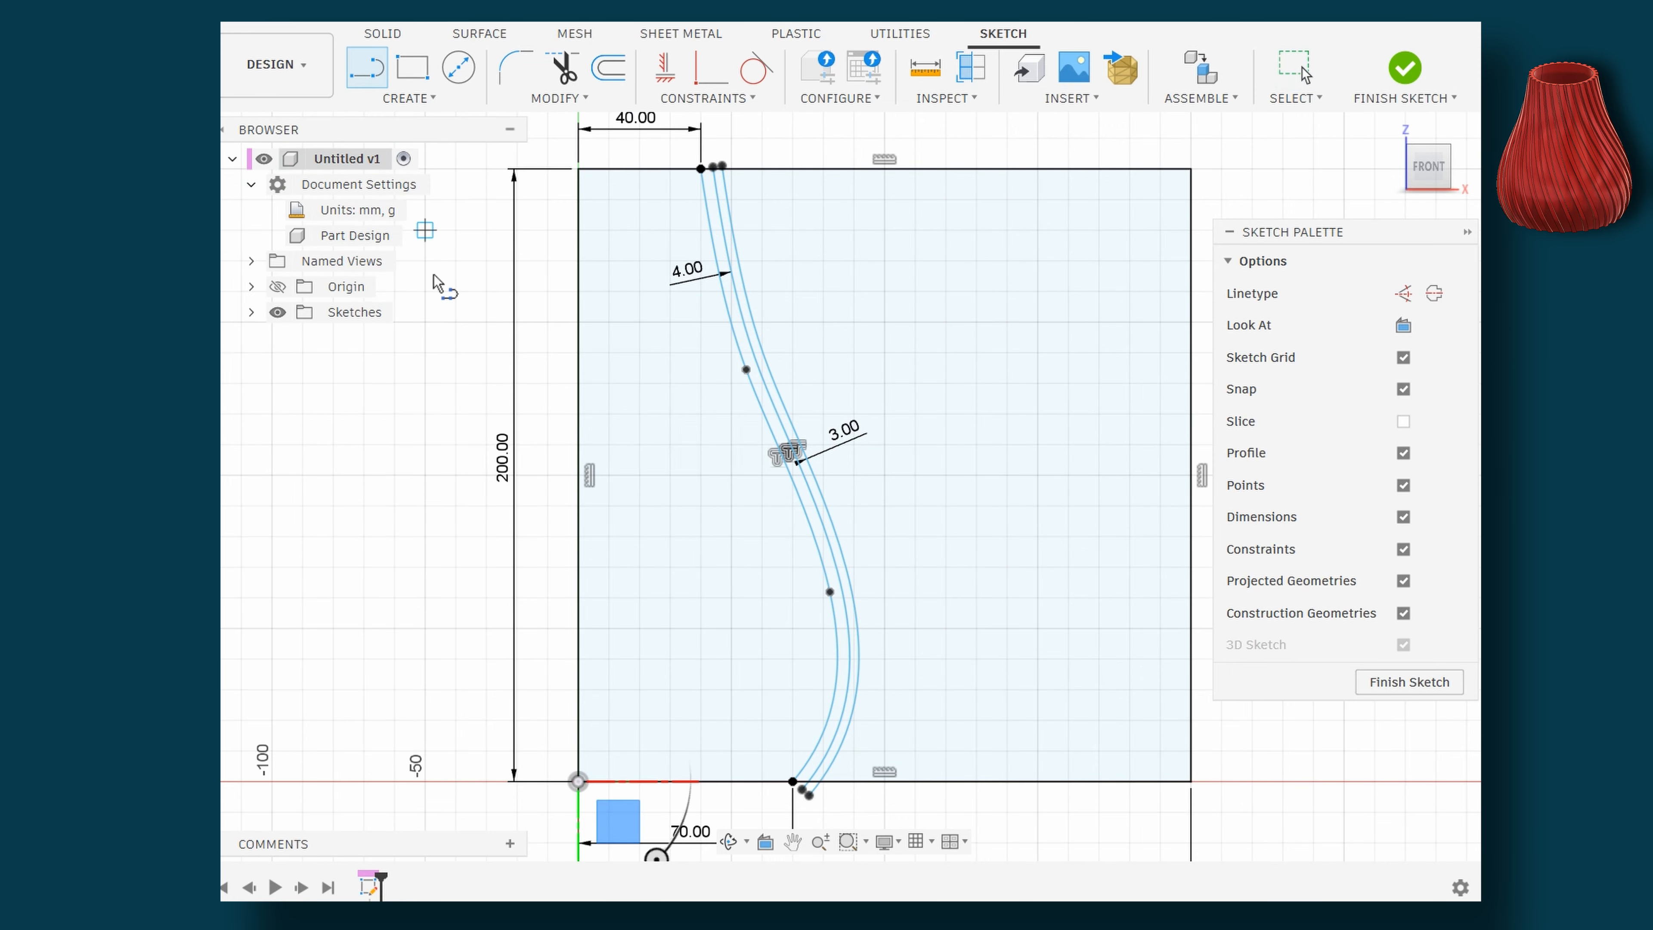
{"action": "left_click", "coordinate": [578, 742]}
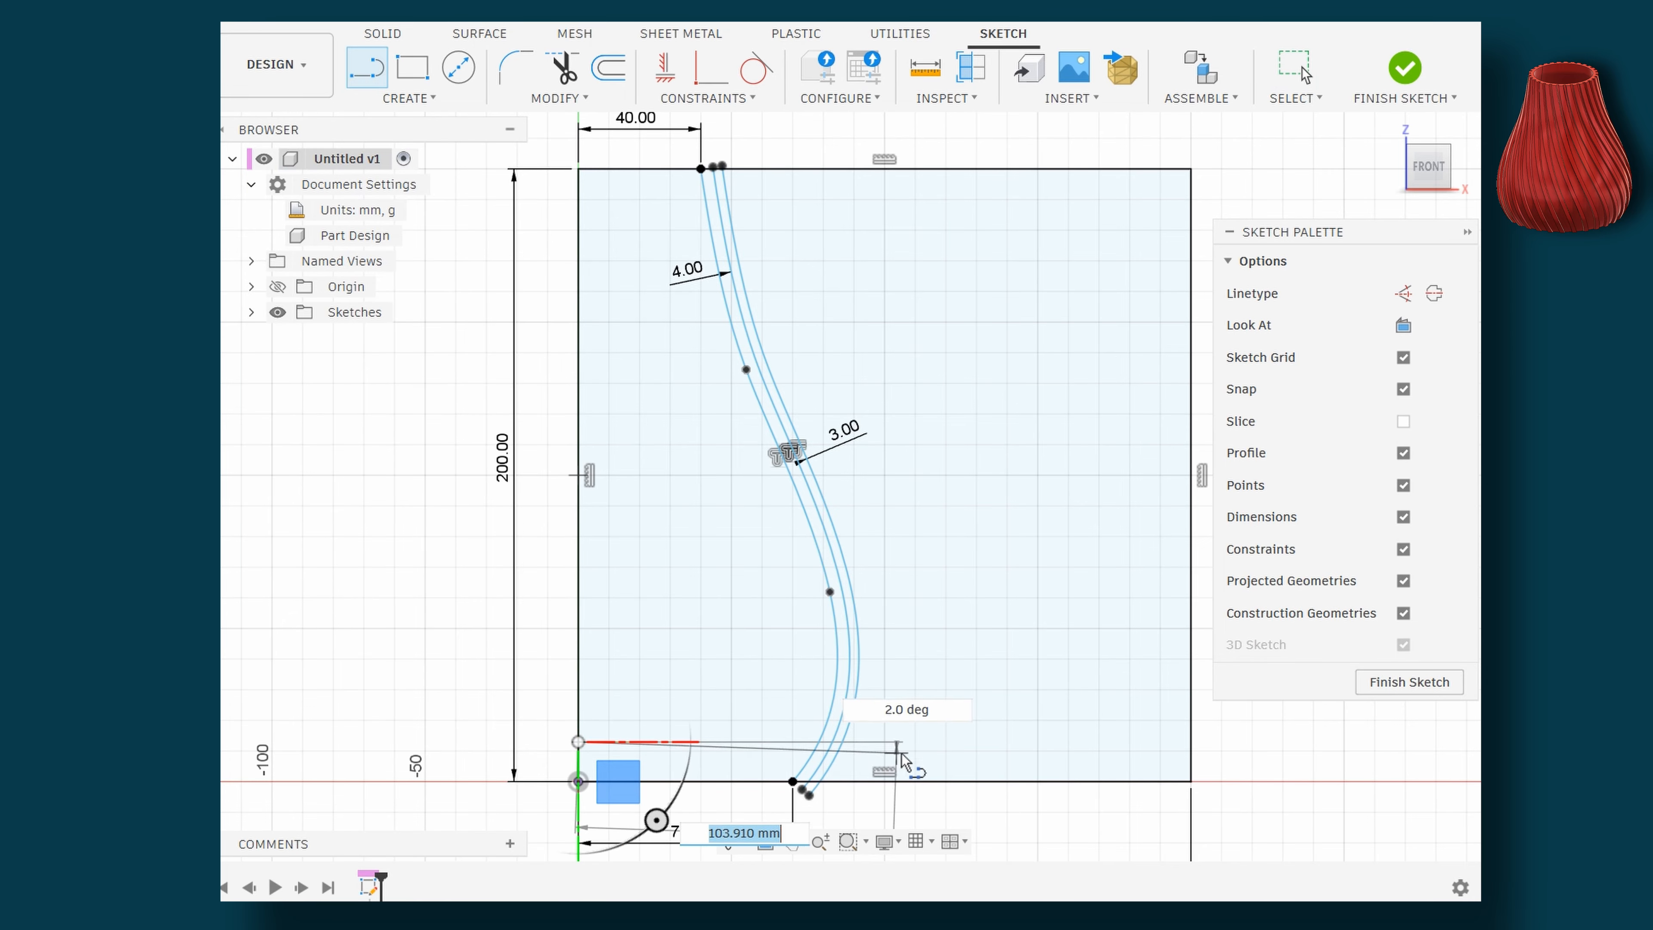
{"action": "left_click", "coordinate": [915, 742]}
{"action": "key", "text": "Escape"}
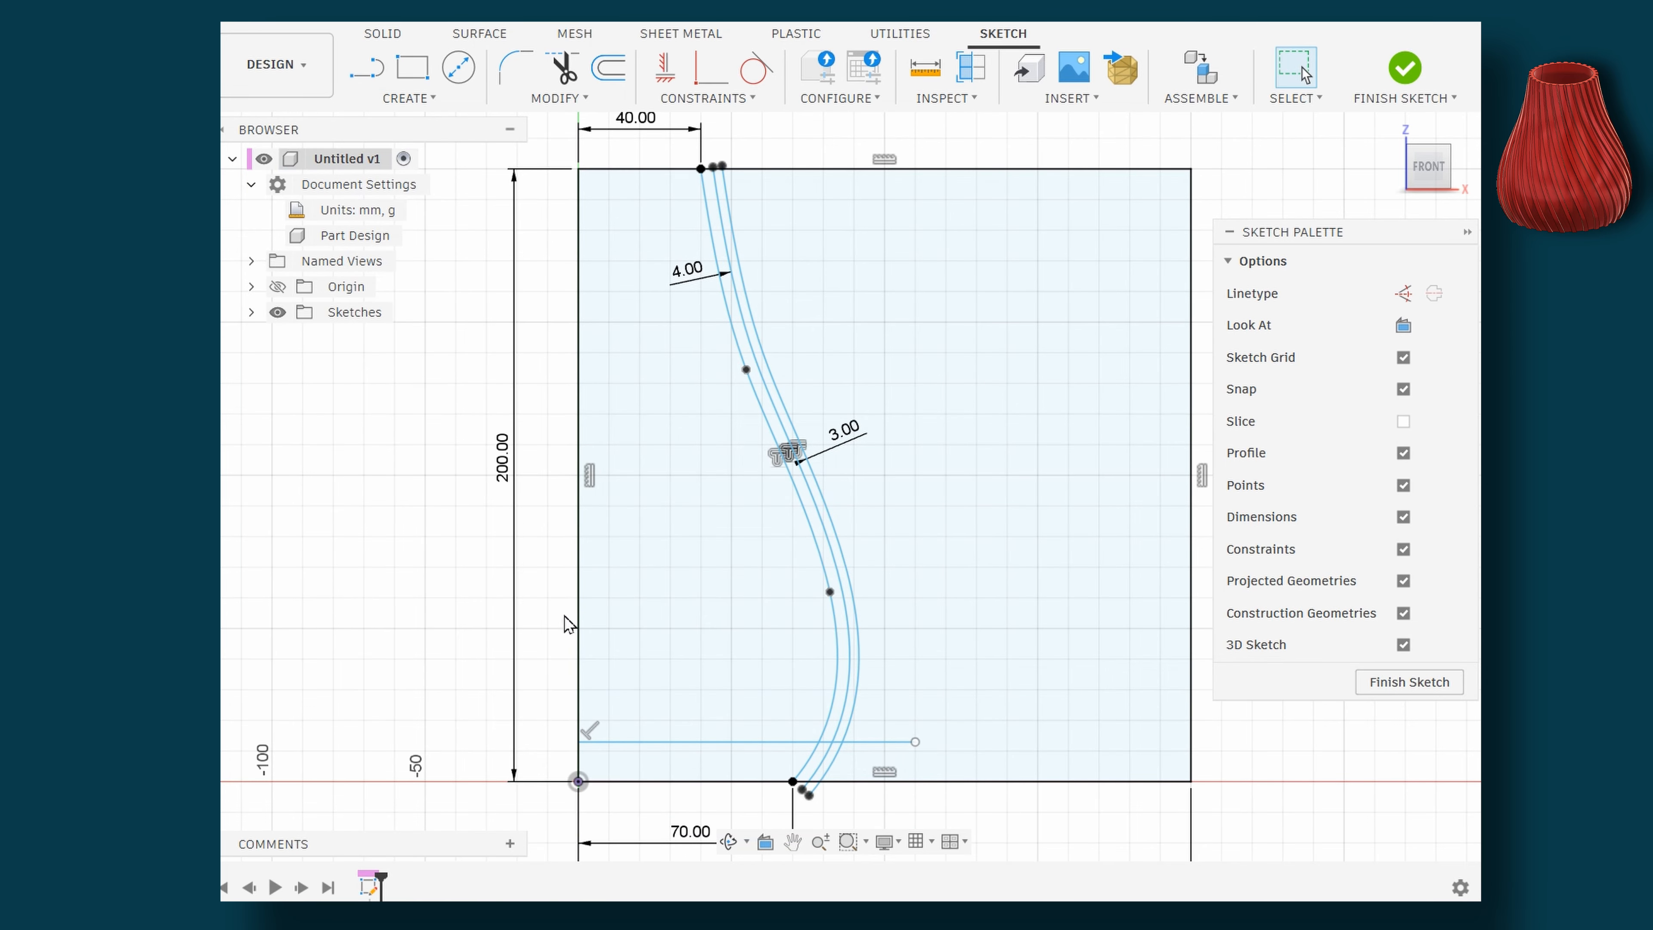
Dimension the horizontal line 4 mm above the rectangle's bottom edge
{"action": "left_click", "coordinate": [449, 99]}
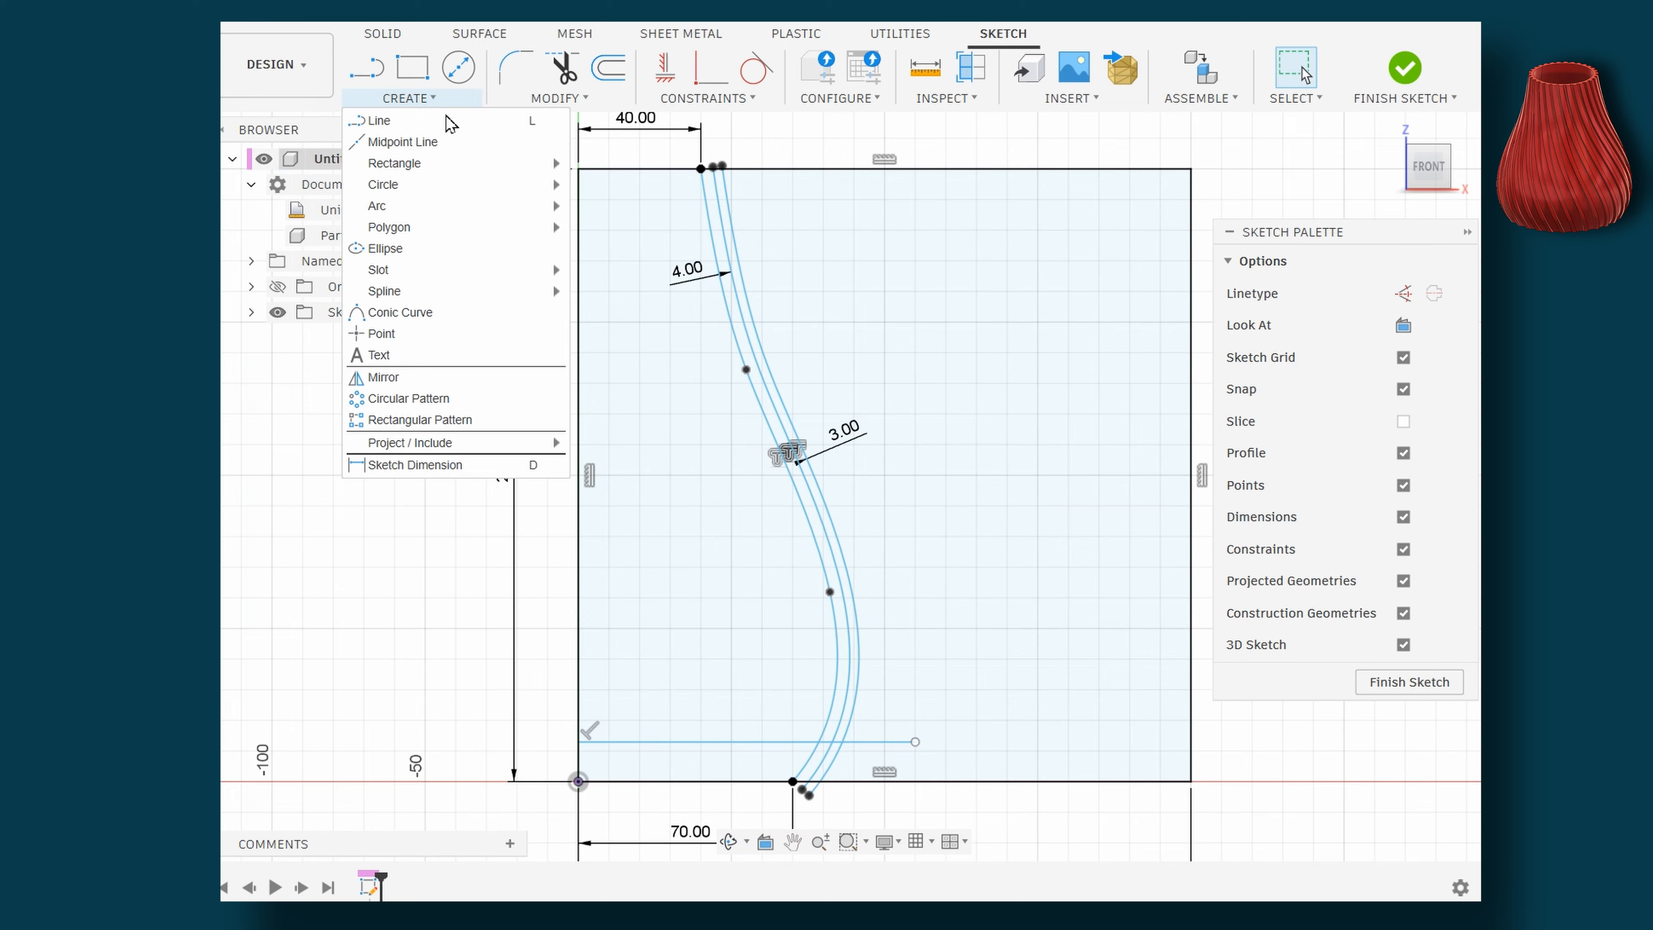
{"action": "left_click", "coordinate": [442, 465]}
{"action": "left_click", "coordinate": [691, 743]}
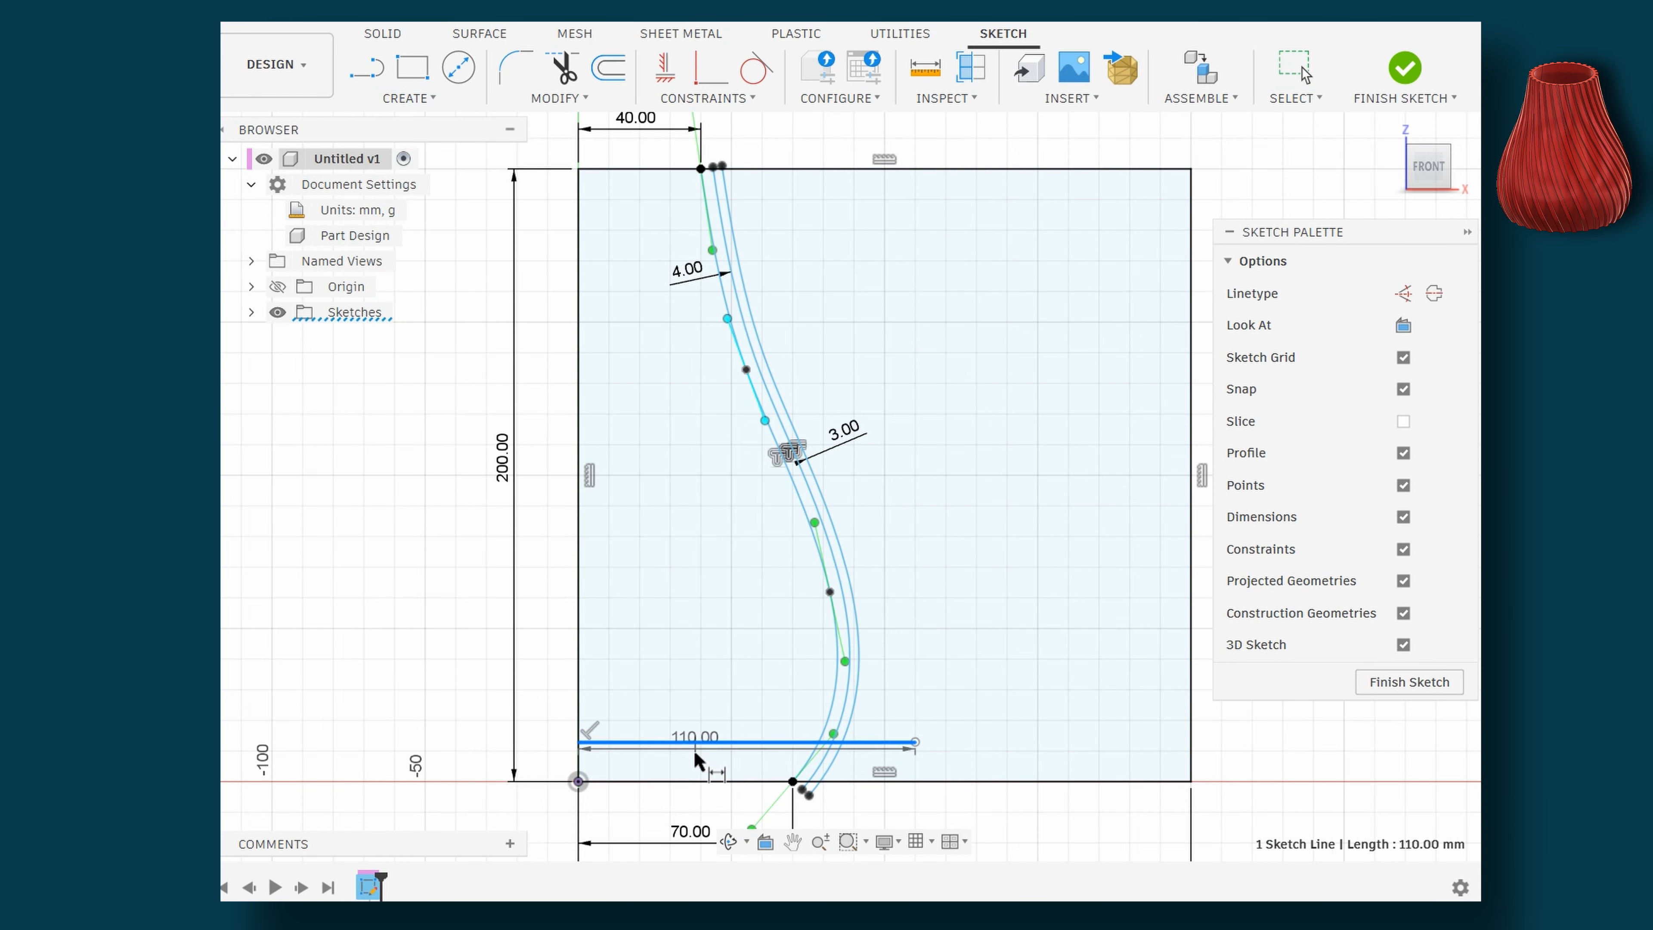
{"action": "left_click", "coordinate": [691, 779]}
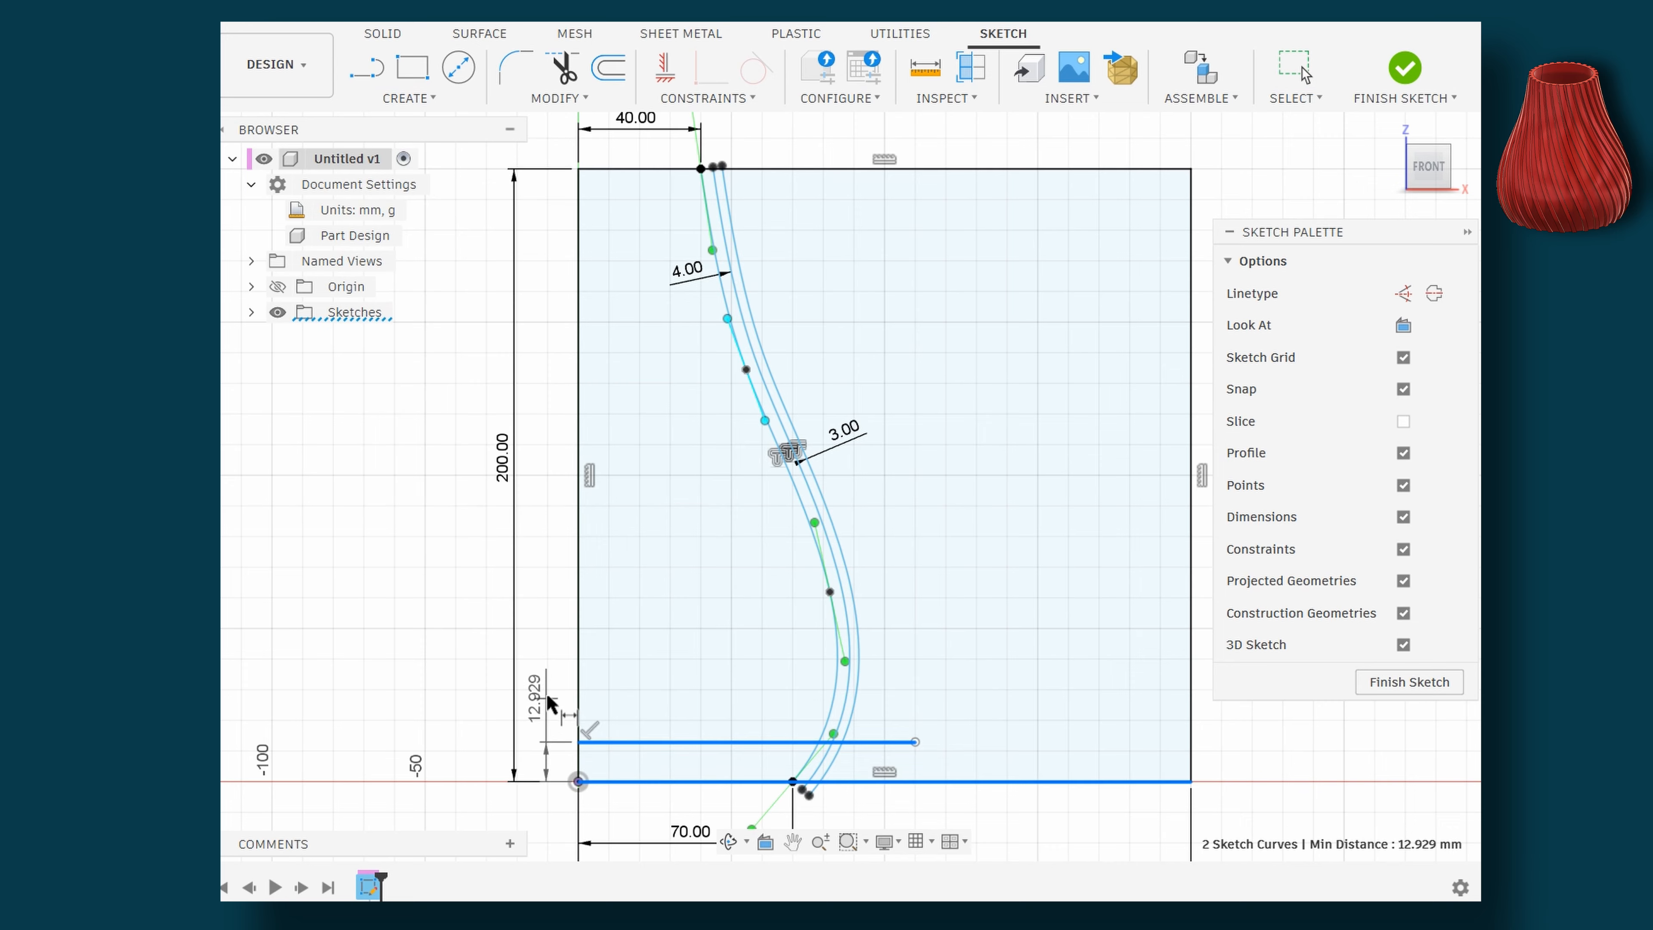
{"action": "left_click", "coordinate": [552, 697]}
{"action": "type", "text": "4"}
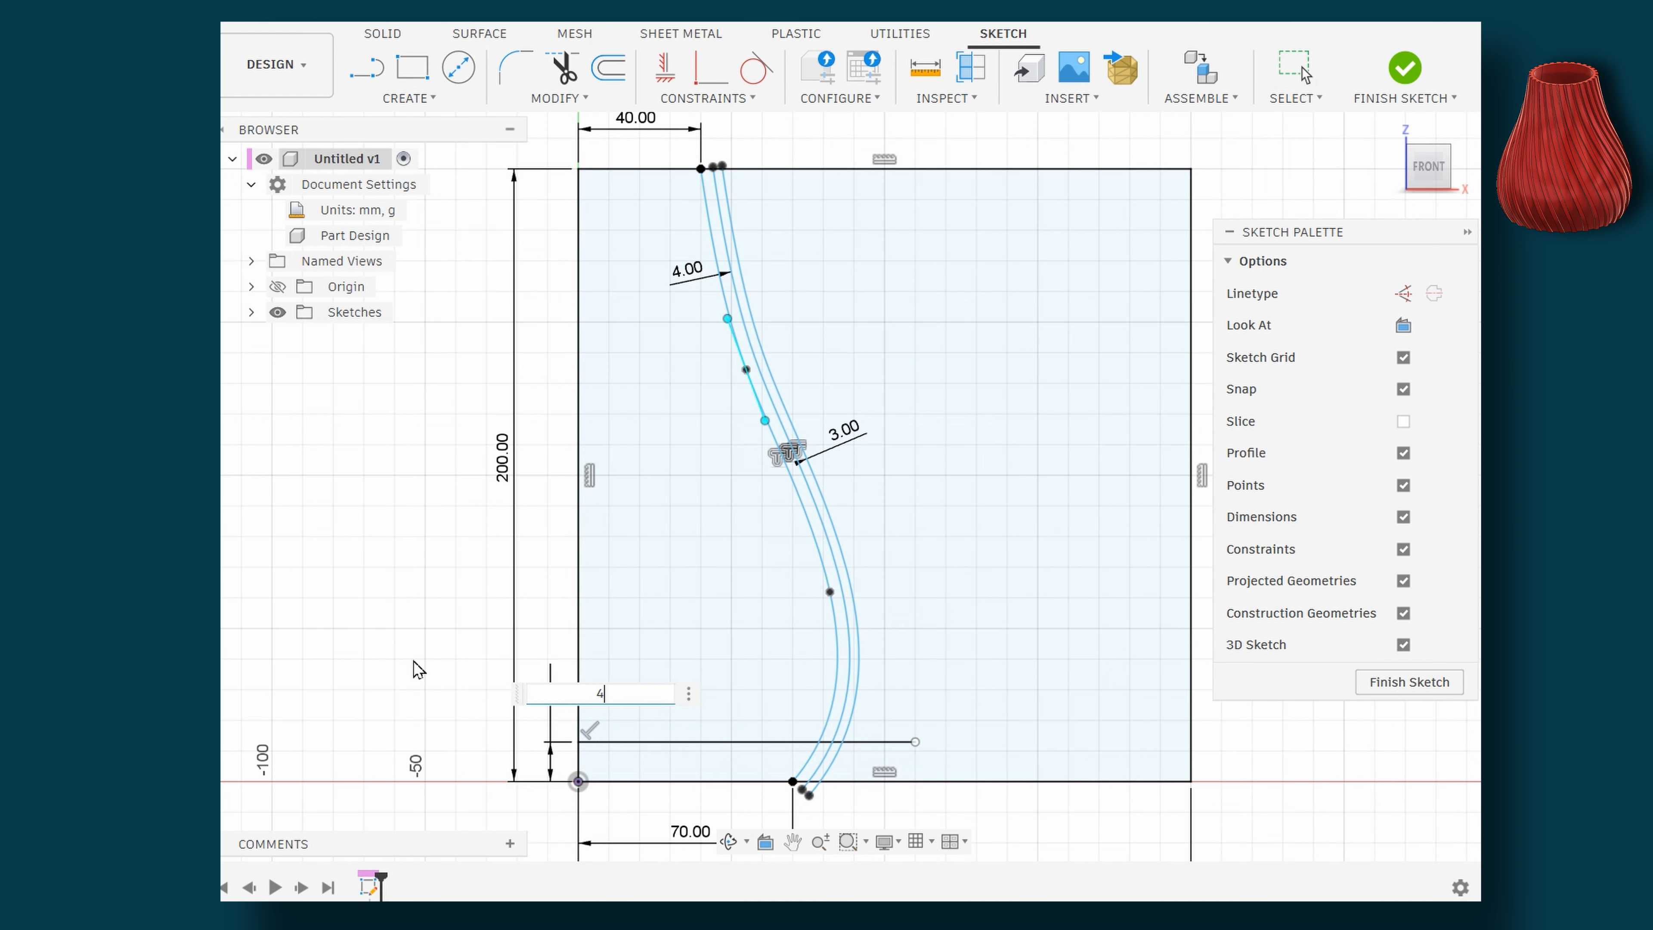
{"action": "key", "text": "Return"}
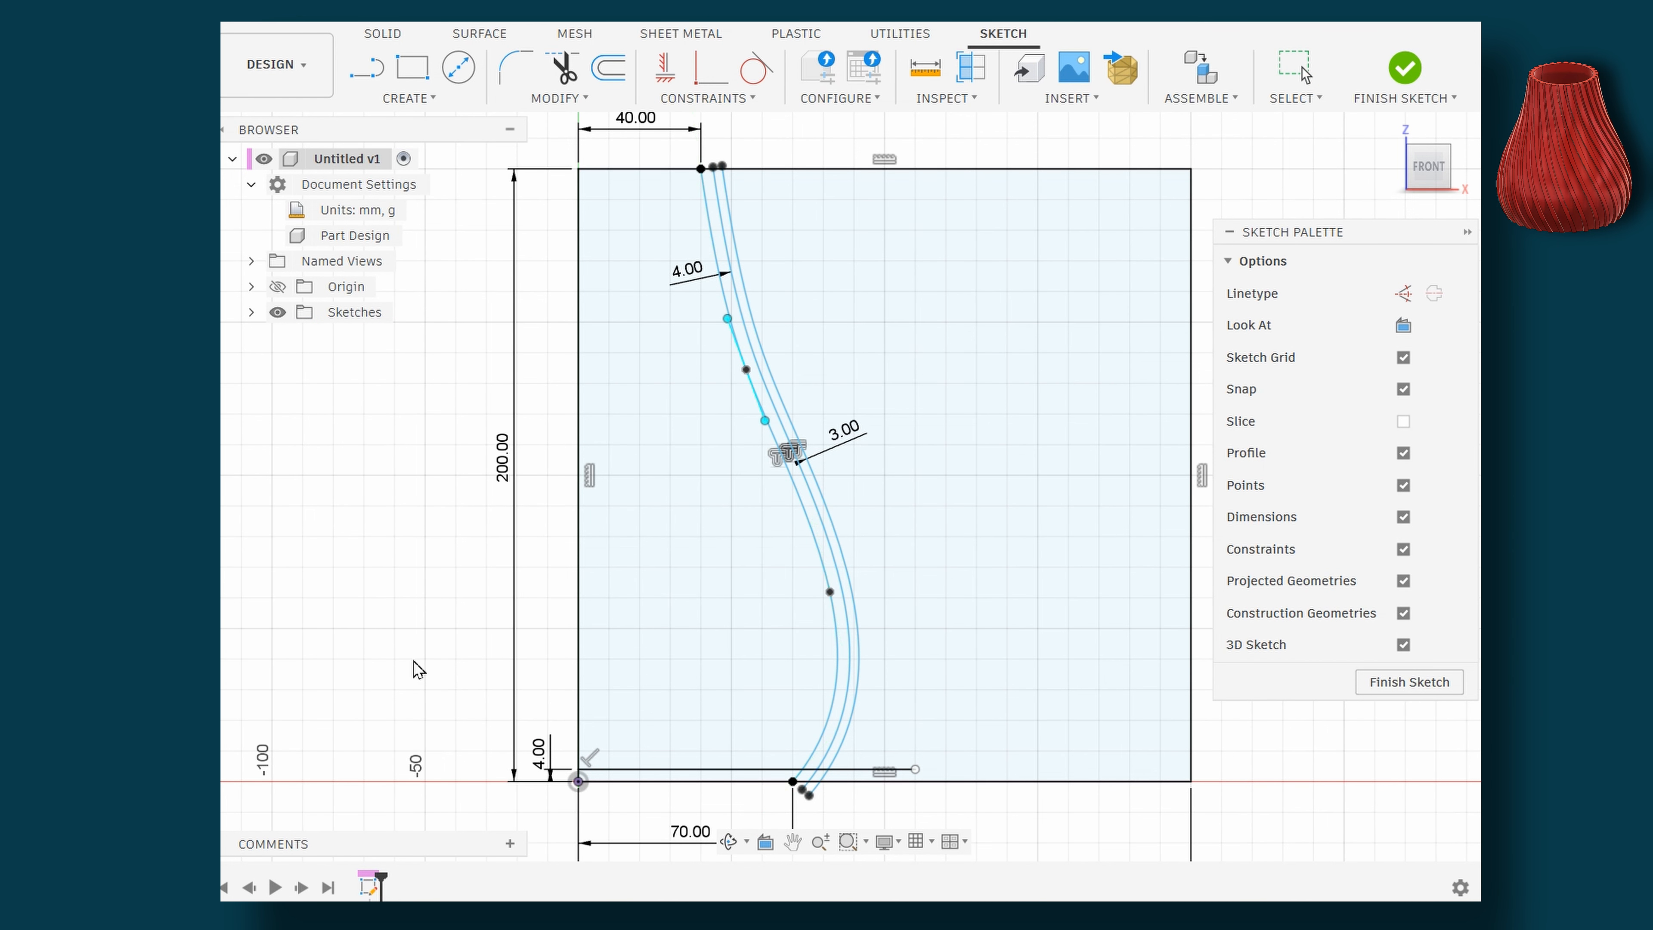
{"action": "key", "text": "Escape"}
Trim the horizontal line beyond the innermost spline and the piece of that spline below the line so they meet at a corner
{"action": "scroll", "coordinate": [640, 803], "scroll_direction": "up", "scroll_amount": 5}
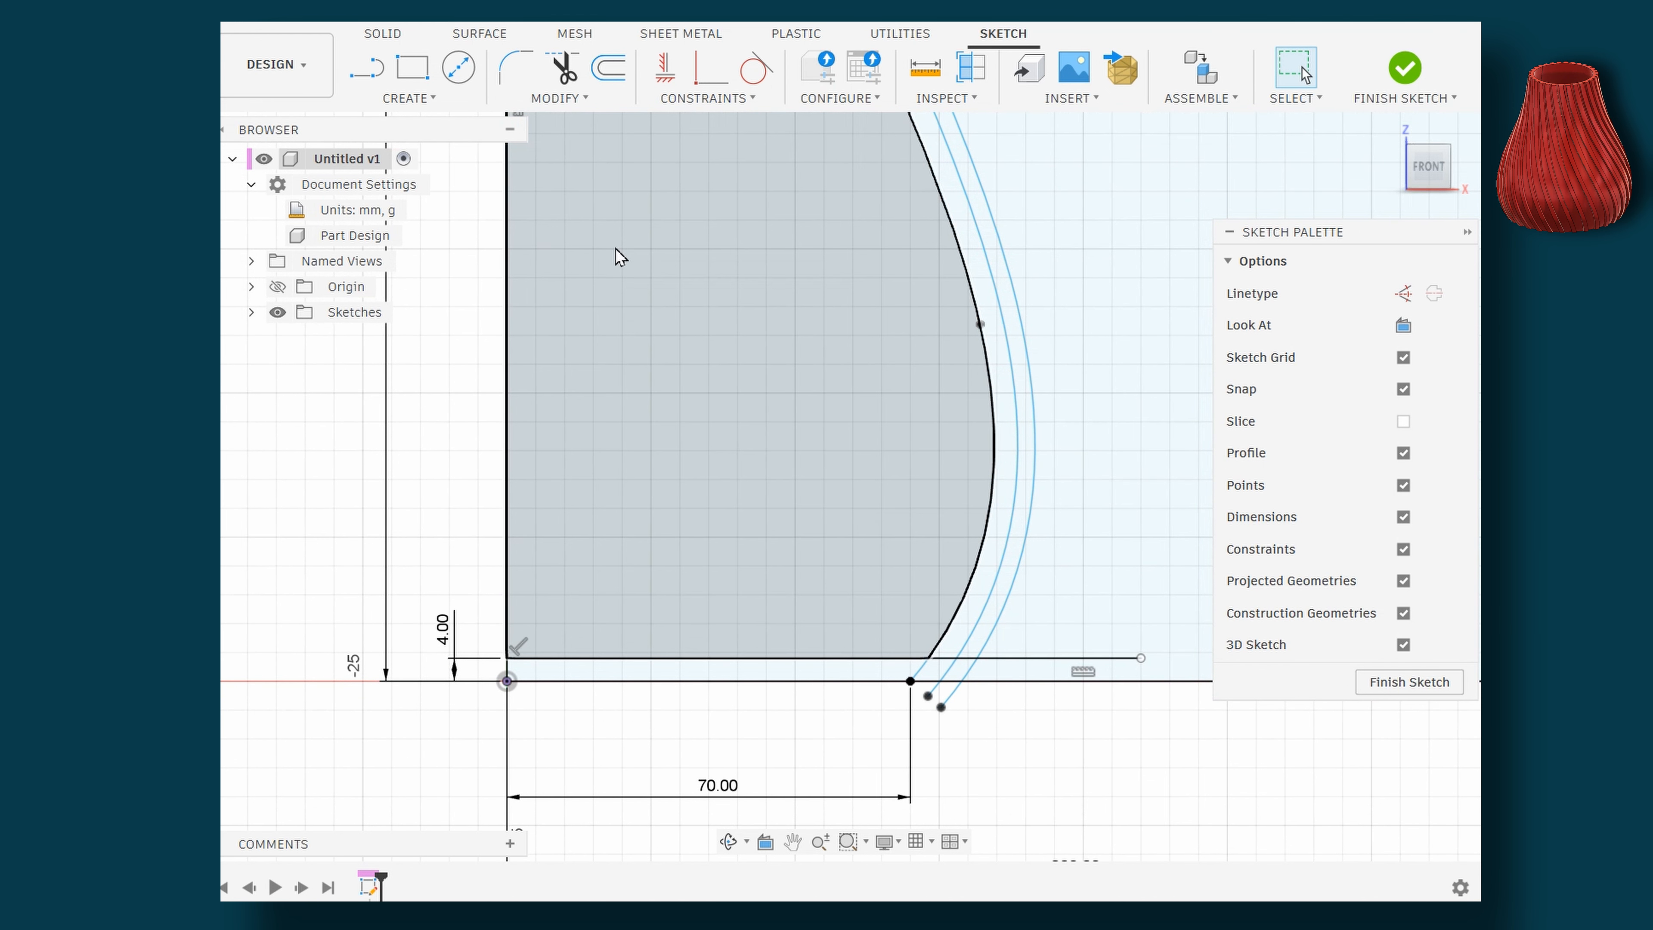
{"action": "left_click", "coordinate": [563, 67]}
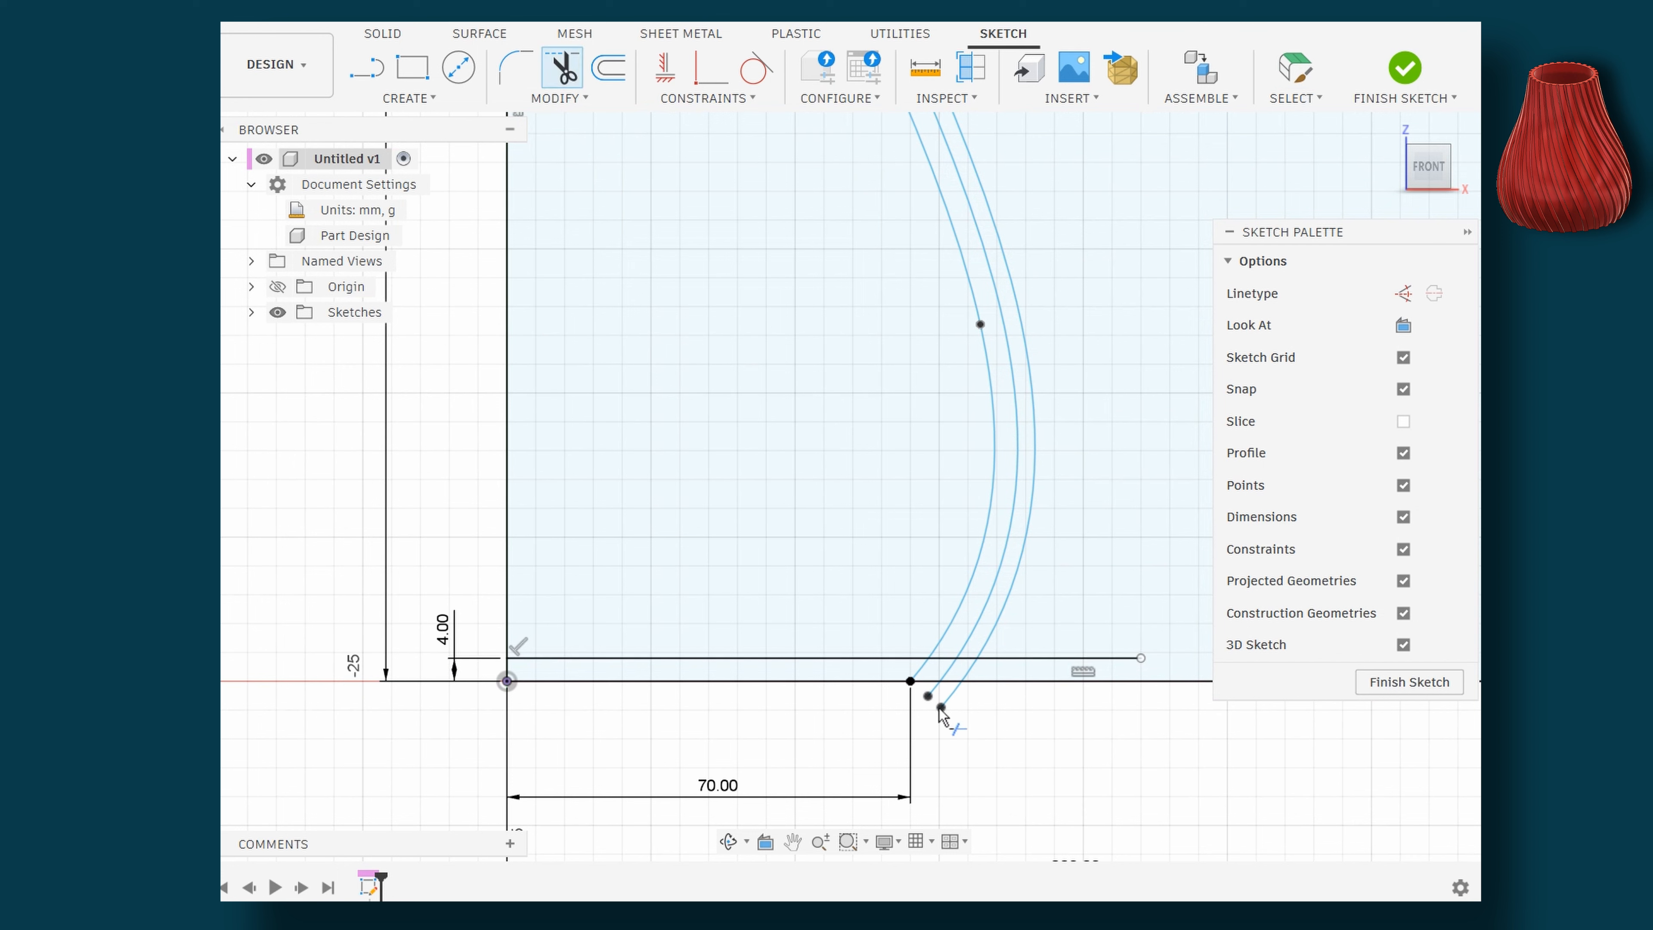
{"action": "left_click", "coordinate": [1025, 660]}
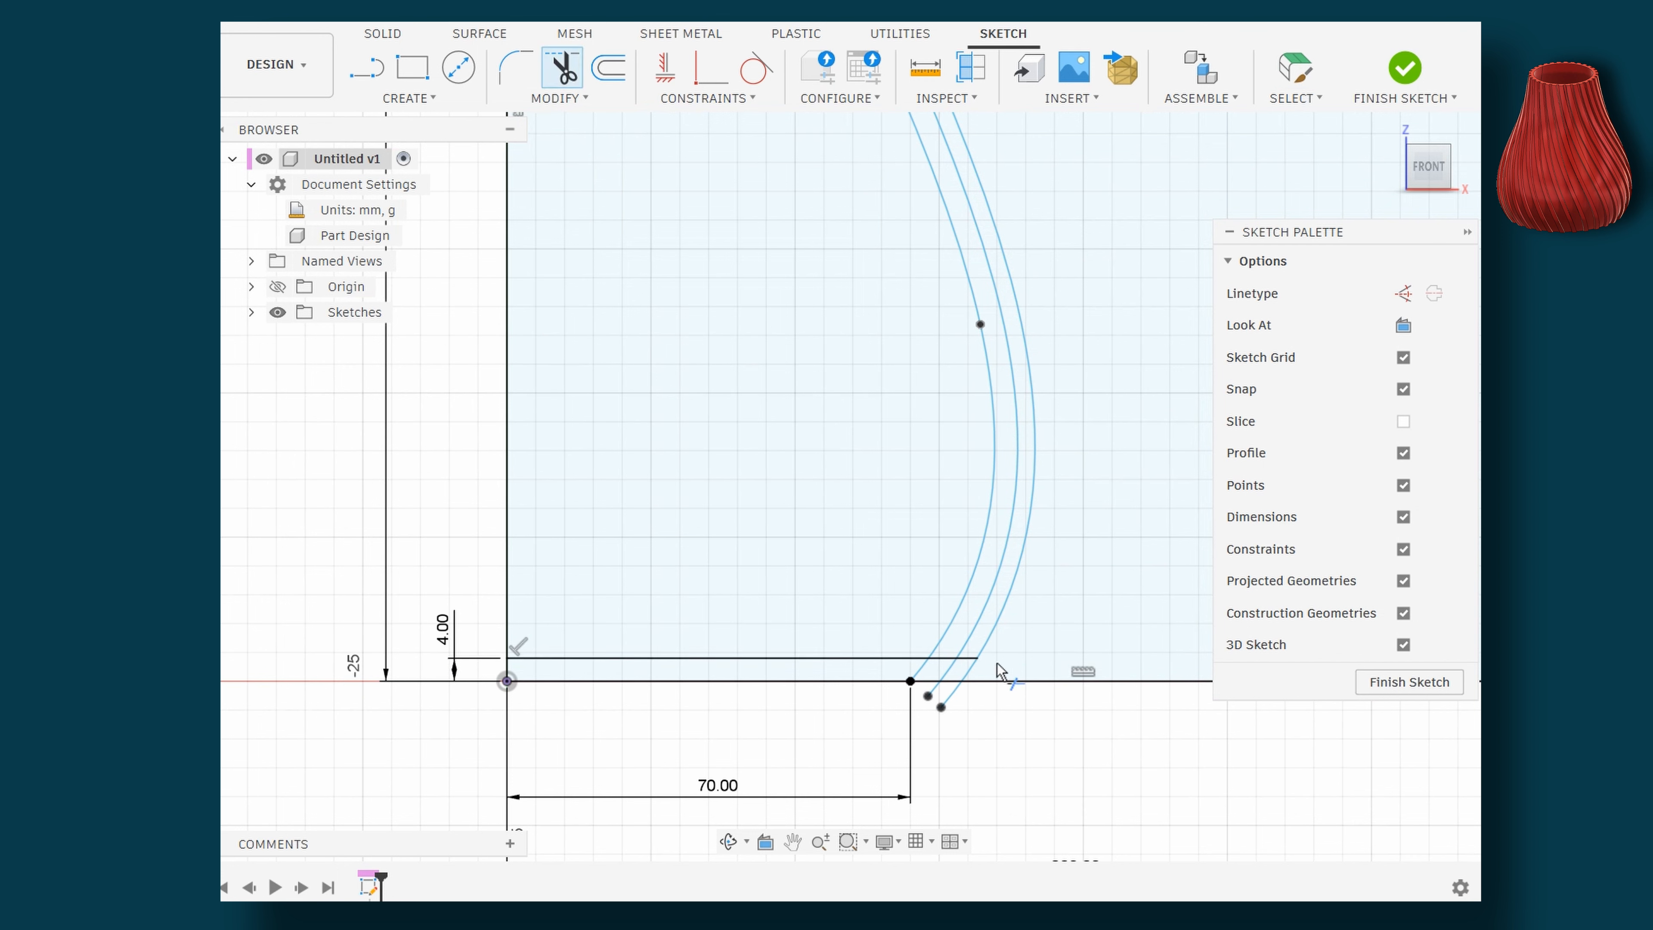
{"action": "left_click", "coordinate": [972, 660]}
{"action": "left_click", "coordinate": [942, 660]}
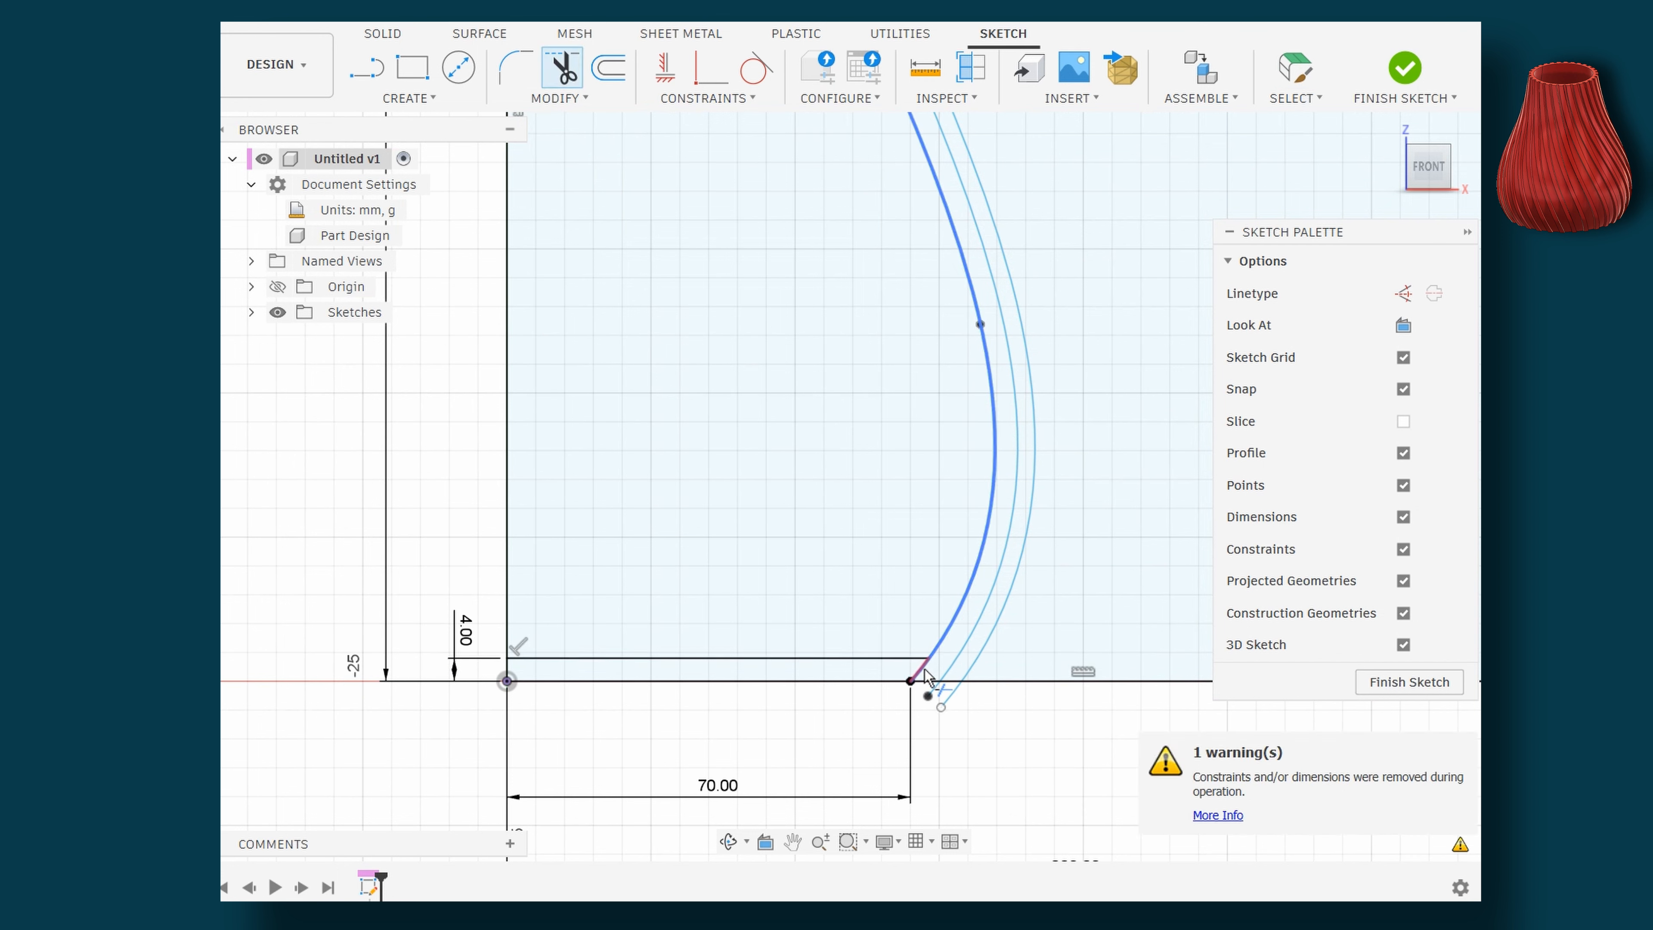
{"action": "left_click", "coordinate": [922, 673]}
{"action": "key", "text": "Escape"}
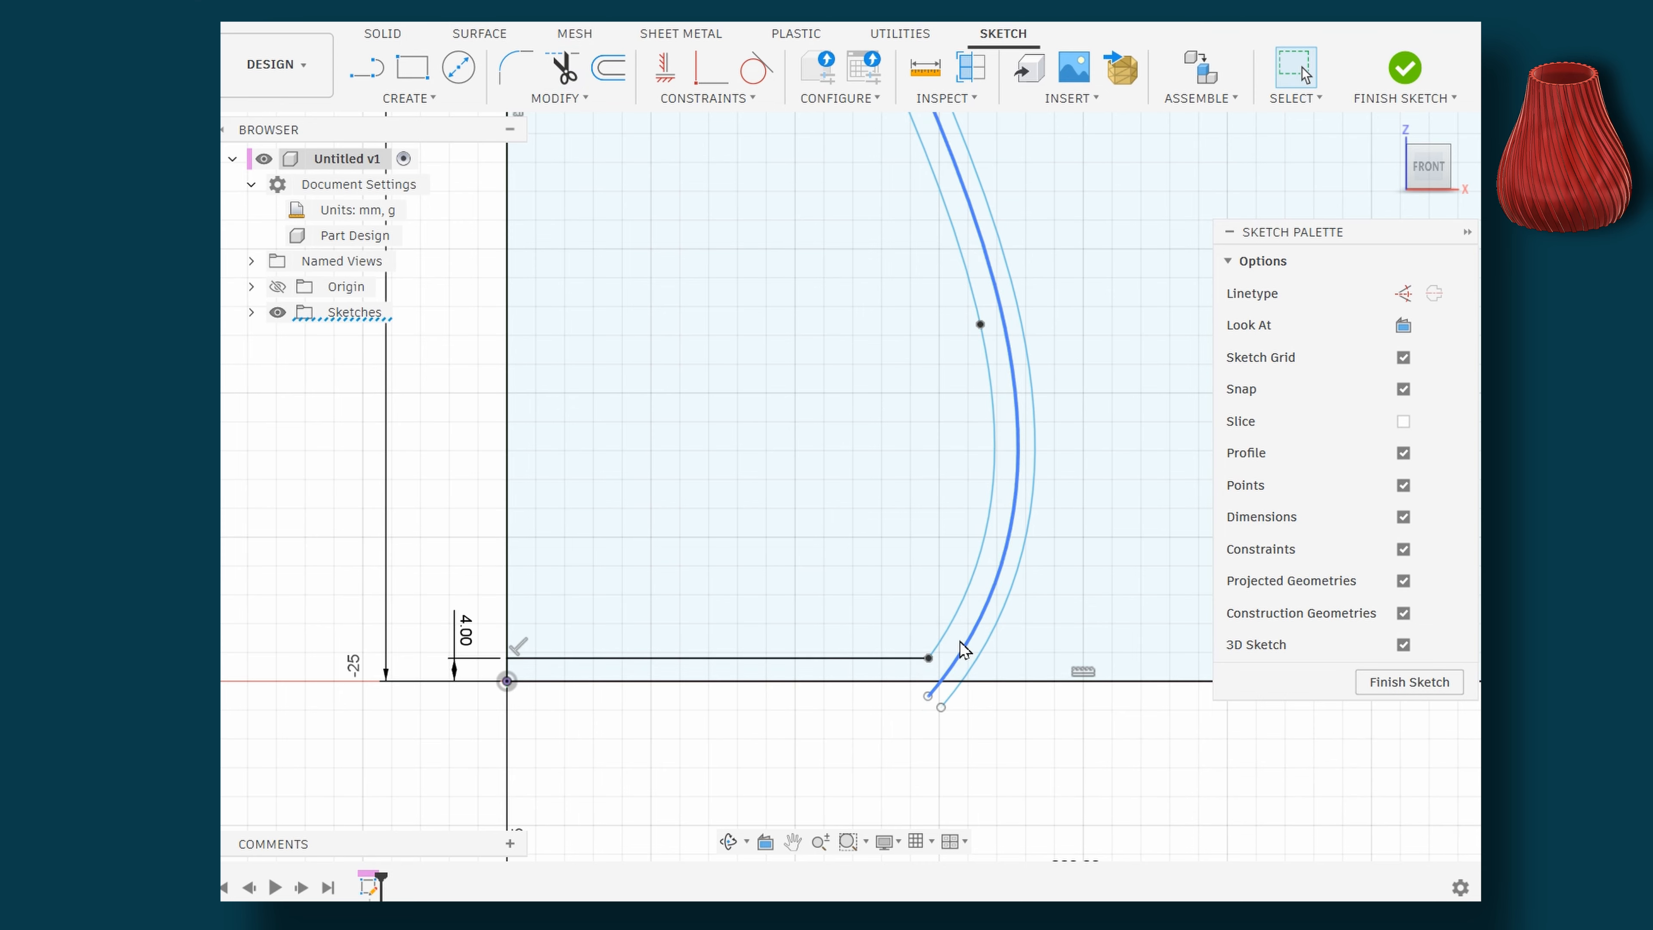
Finish the profile sketch and revolve the vase interior and inner wall profiles 360° about the rectangle's left edge as a new body
{"action": "scroll", "coordinate": [816, 689], "scroll_direction": "down", "scroll_amount": 6}
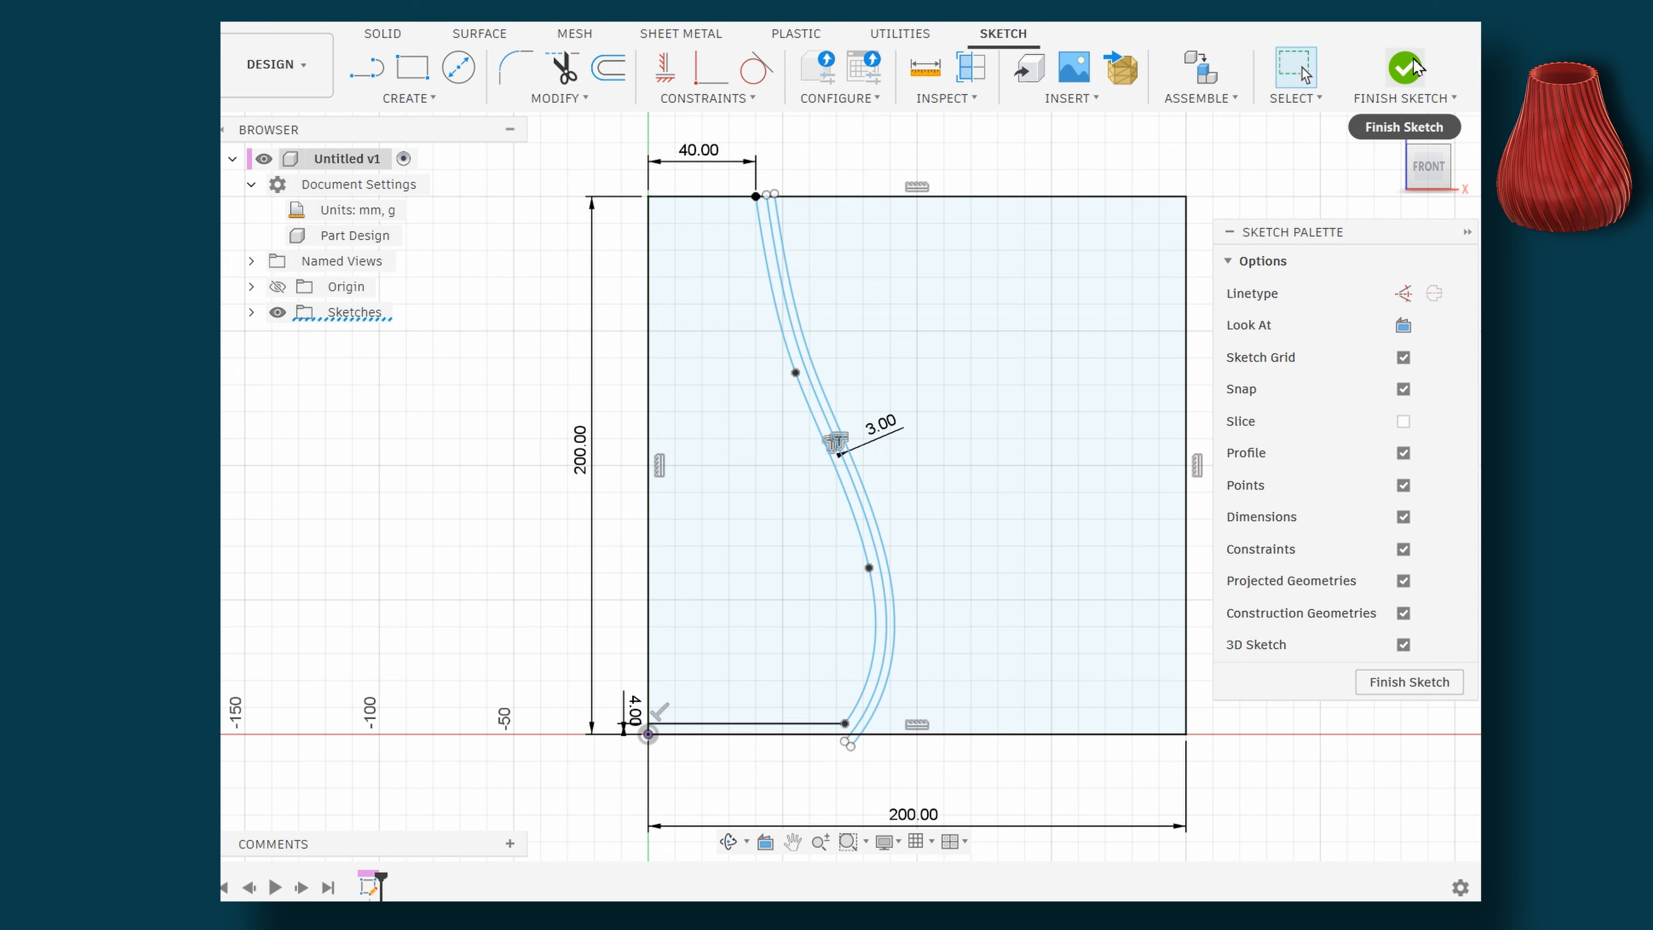
{"action": "left_click", "coordinate": [1400, 72]}
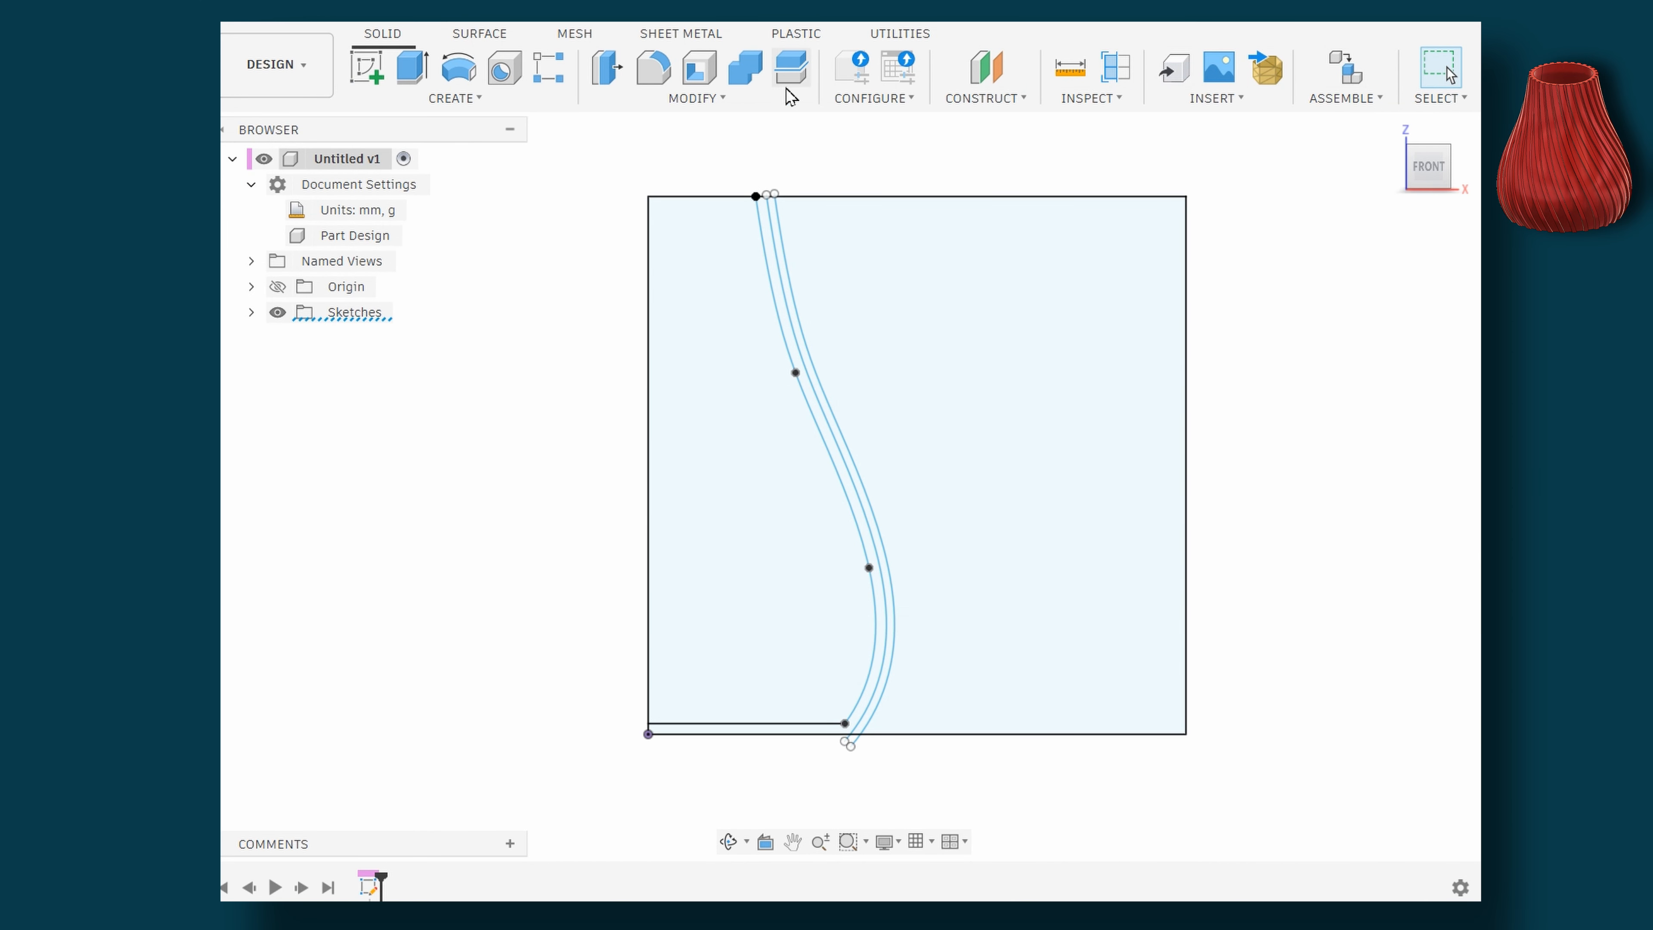
{"action": "left_click", "coordinate": [458, 73]}
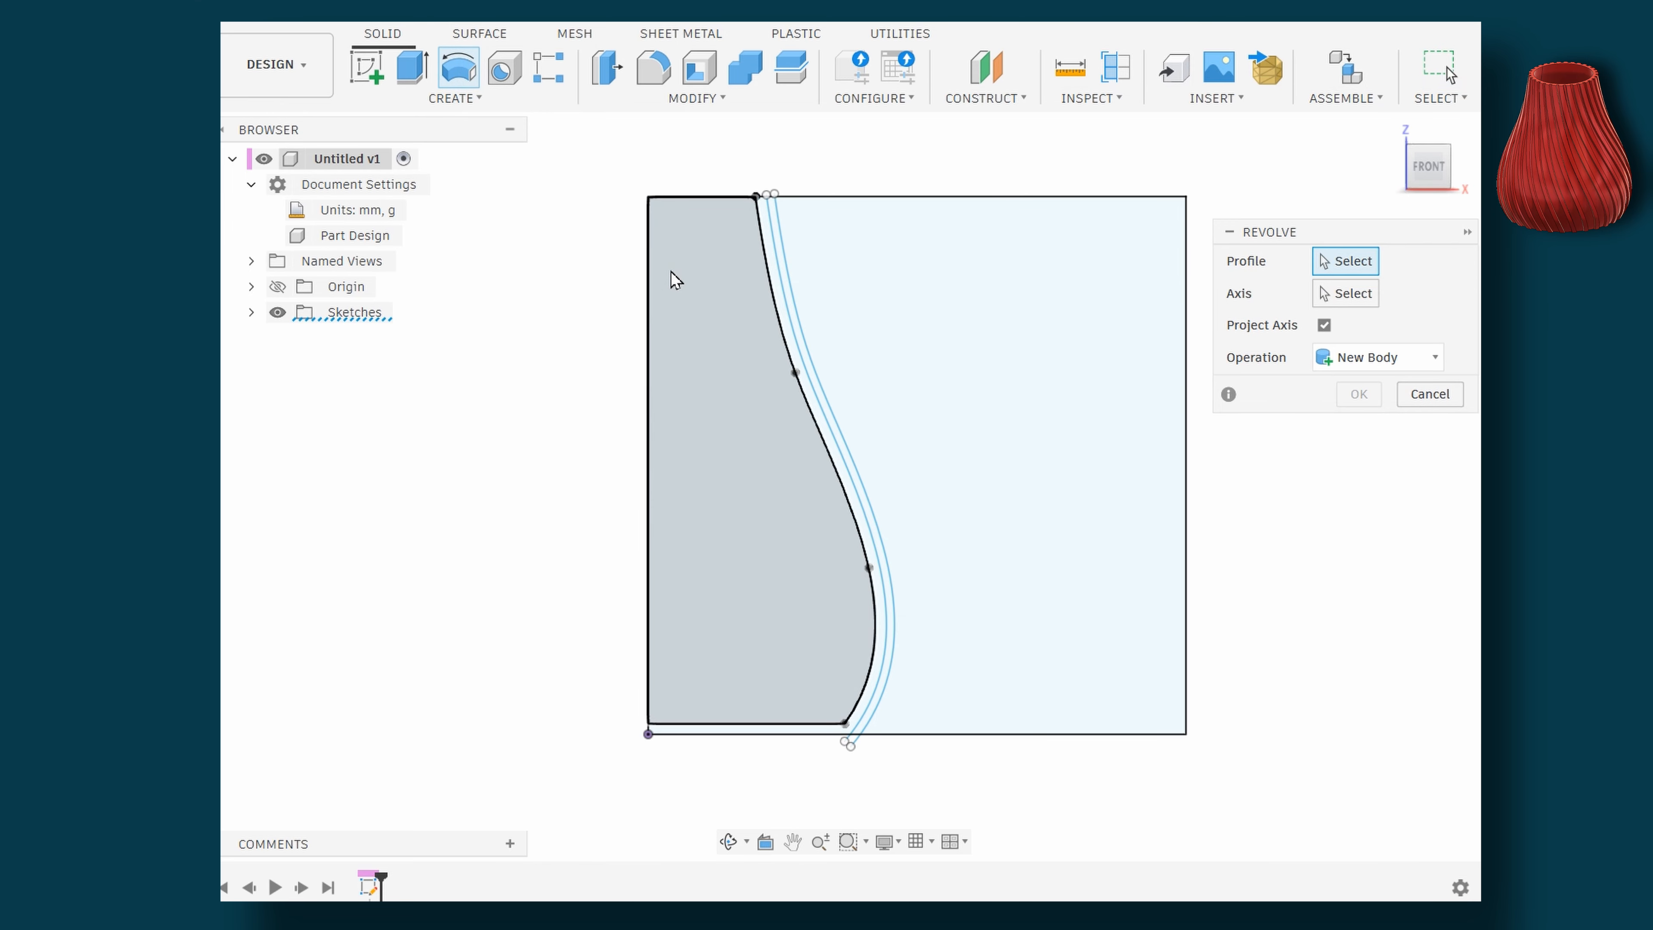
{"action": "left_click", "coordinate": [686, 264]}
{"action": "left_click", "coordinate": [769, 244]}
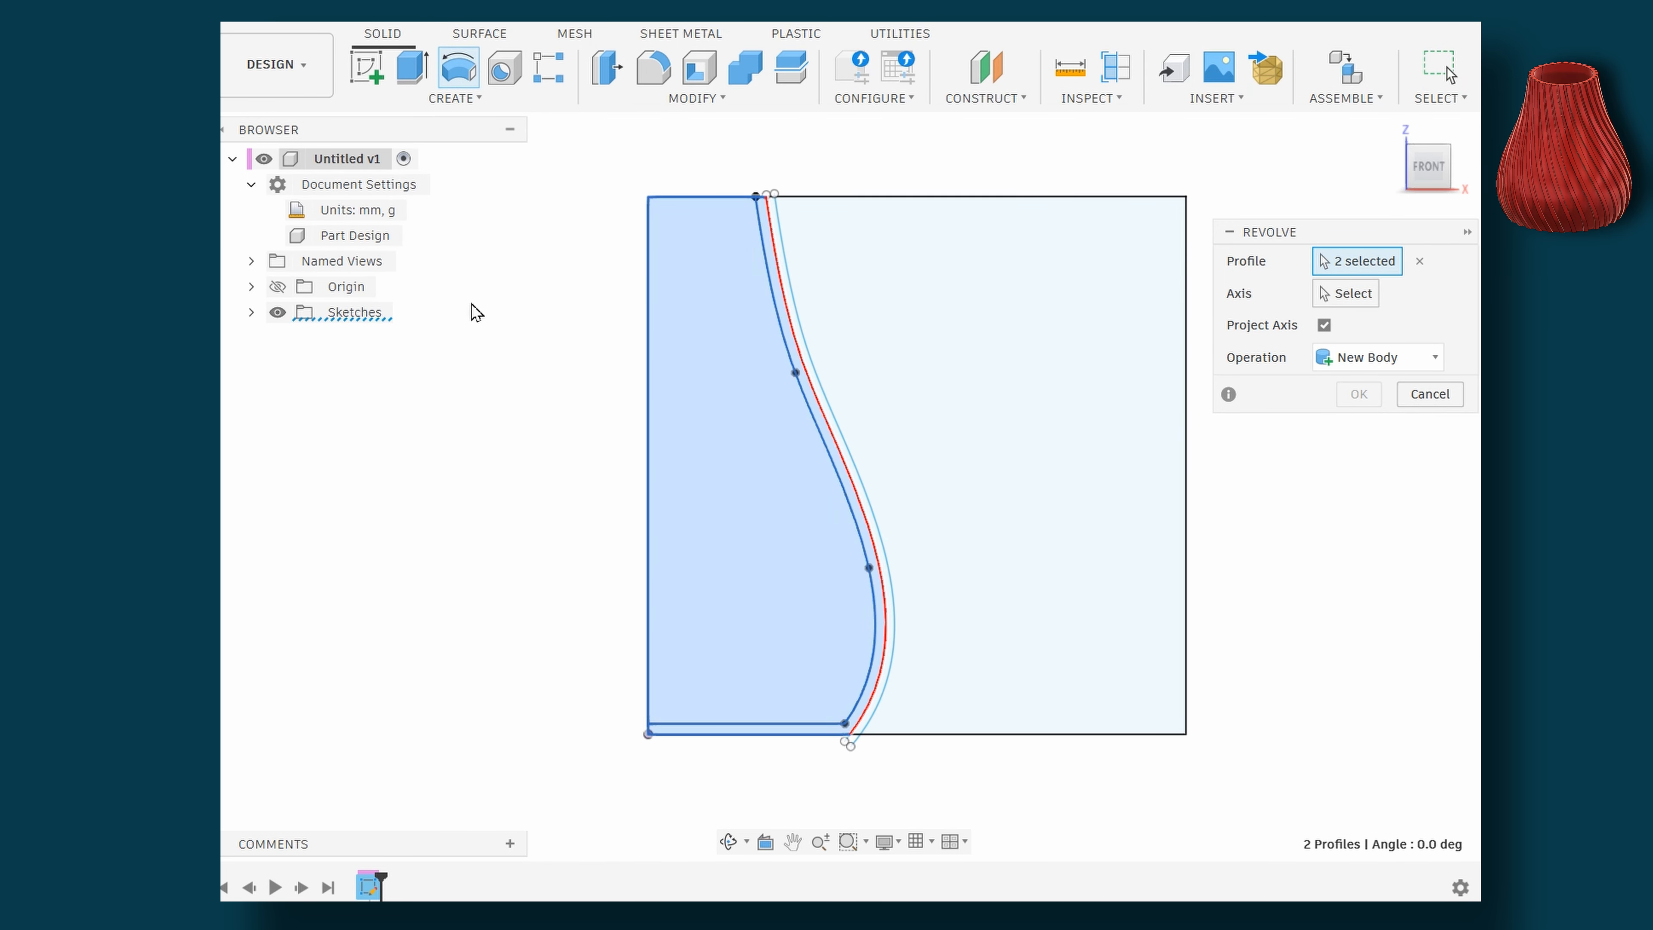
{"action": "left_click", "coordinate": [1347, 300]}
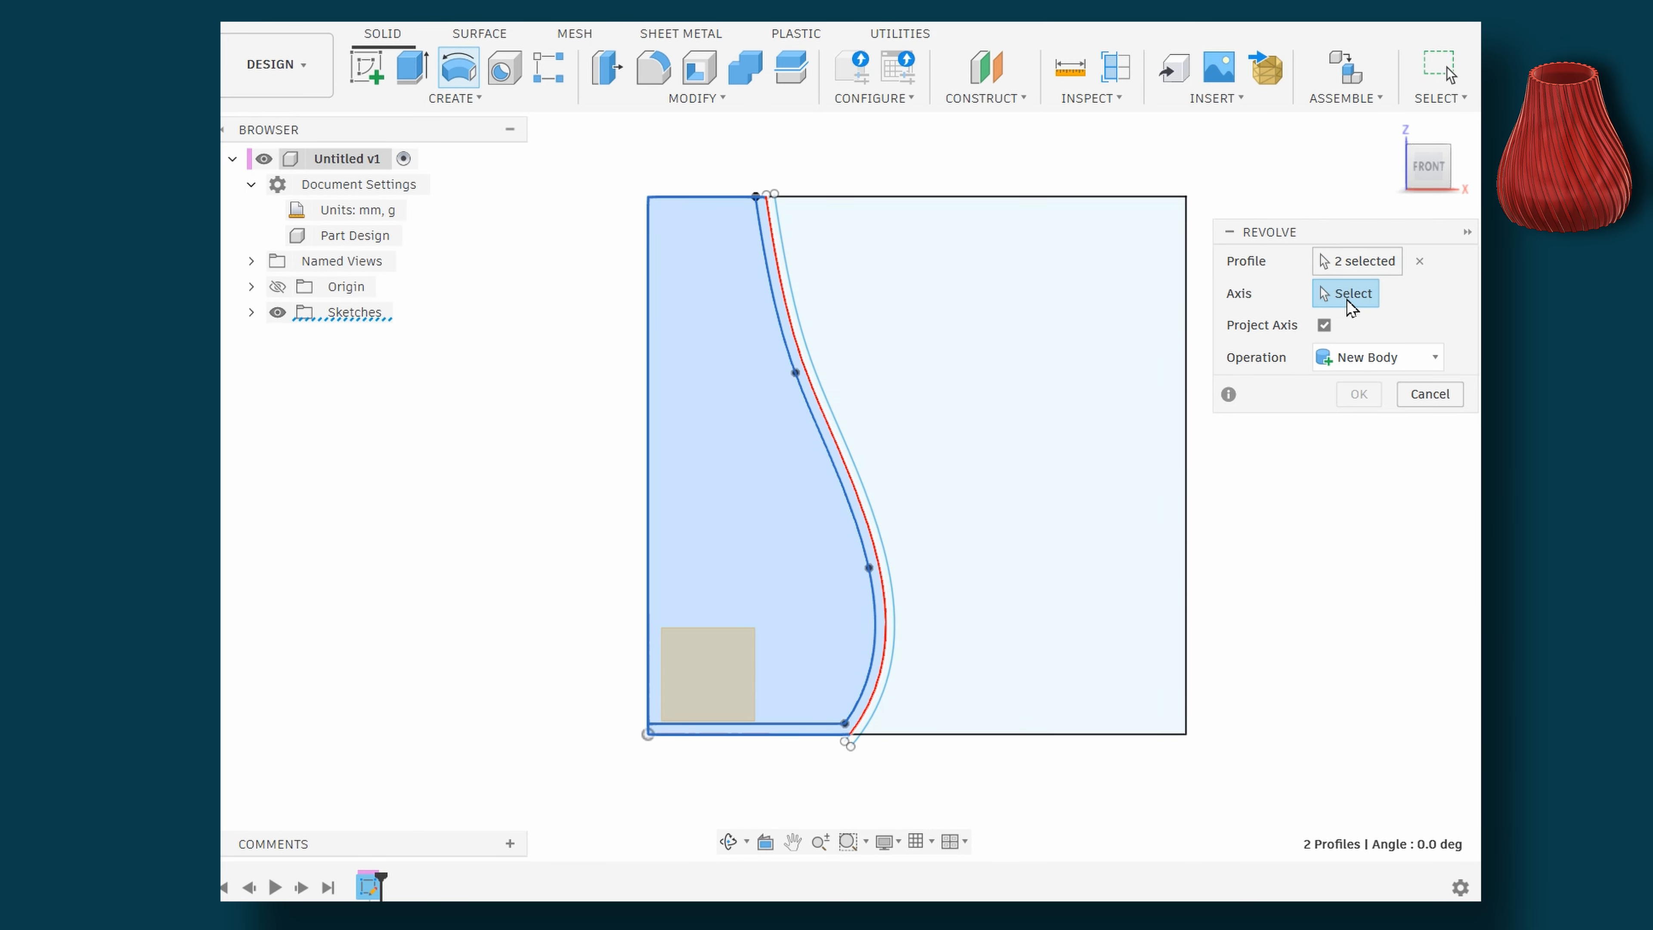
{"action": "left_click", "coordinate": [649, 612]}
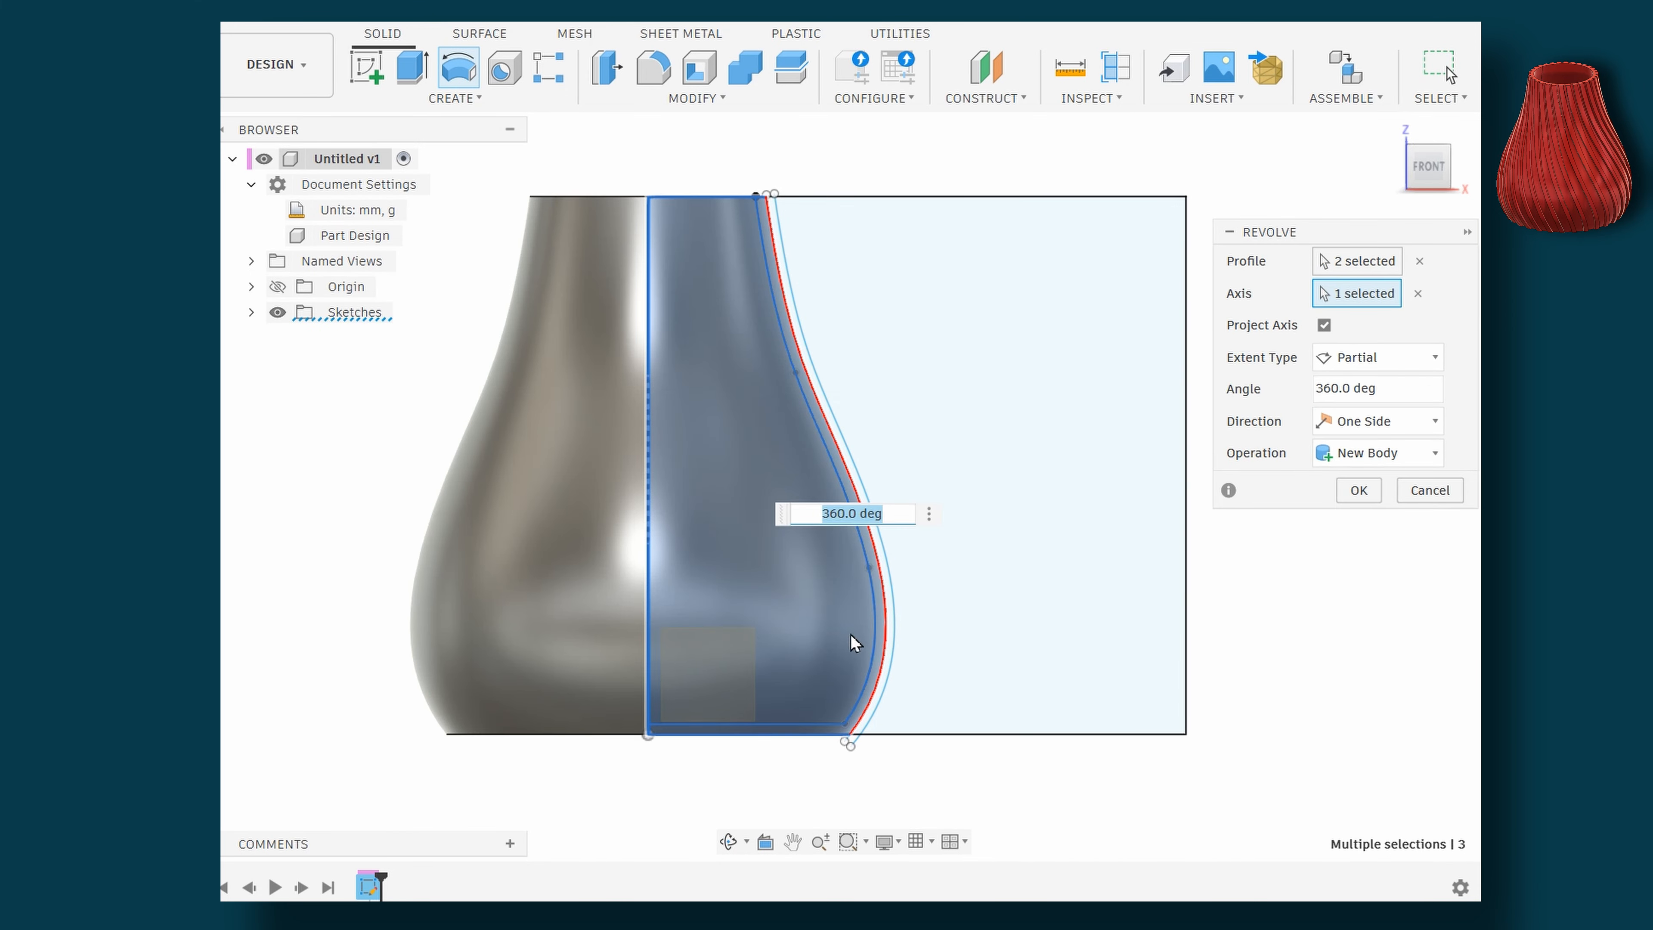
{"action": "mouse_move", "coordinate": [1228, 675]}
{"action": "middle_mouse_down", "text": "shift"}
{"action": "mouse_move", "coordinate": [1218, 664]}
{"action": "mouse_move", "coordinate": [1218, 718]}
{"action": "mouse_move", "coordinate": [1218, 690]}
{"action": "middle_mouse_up", "text": "shift"}
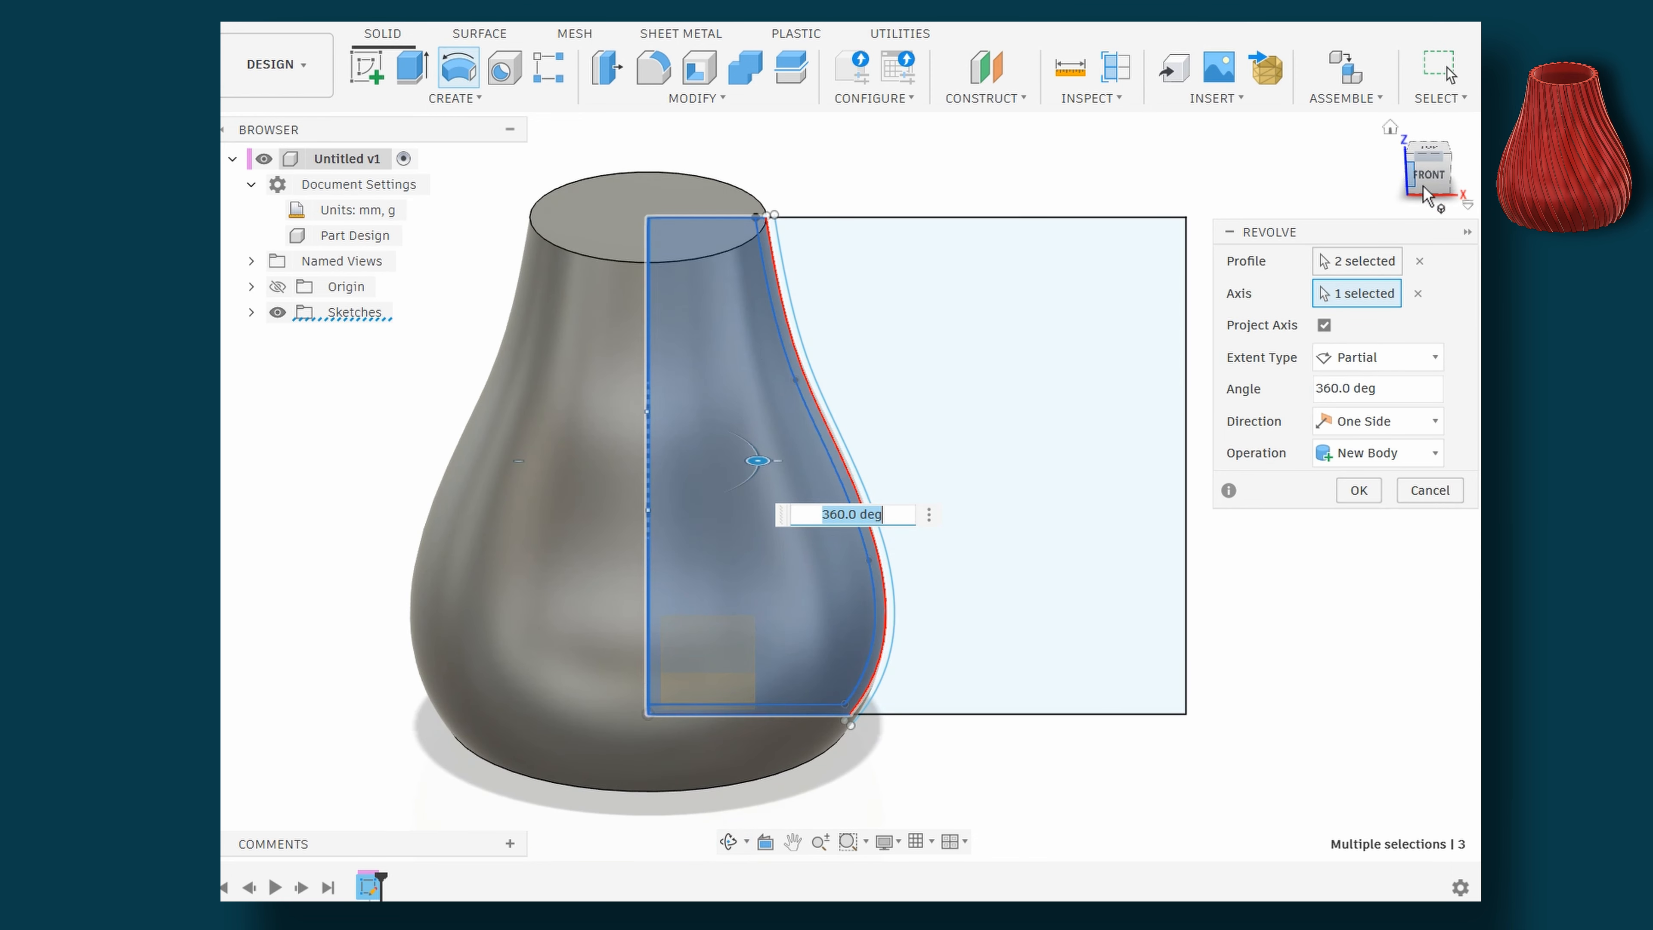
{"action": "middle_click_drag", "start_coordinate": [760, 454], "coordinate": [768, 465], "text": "shift"}
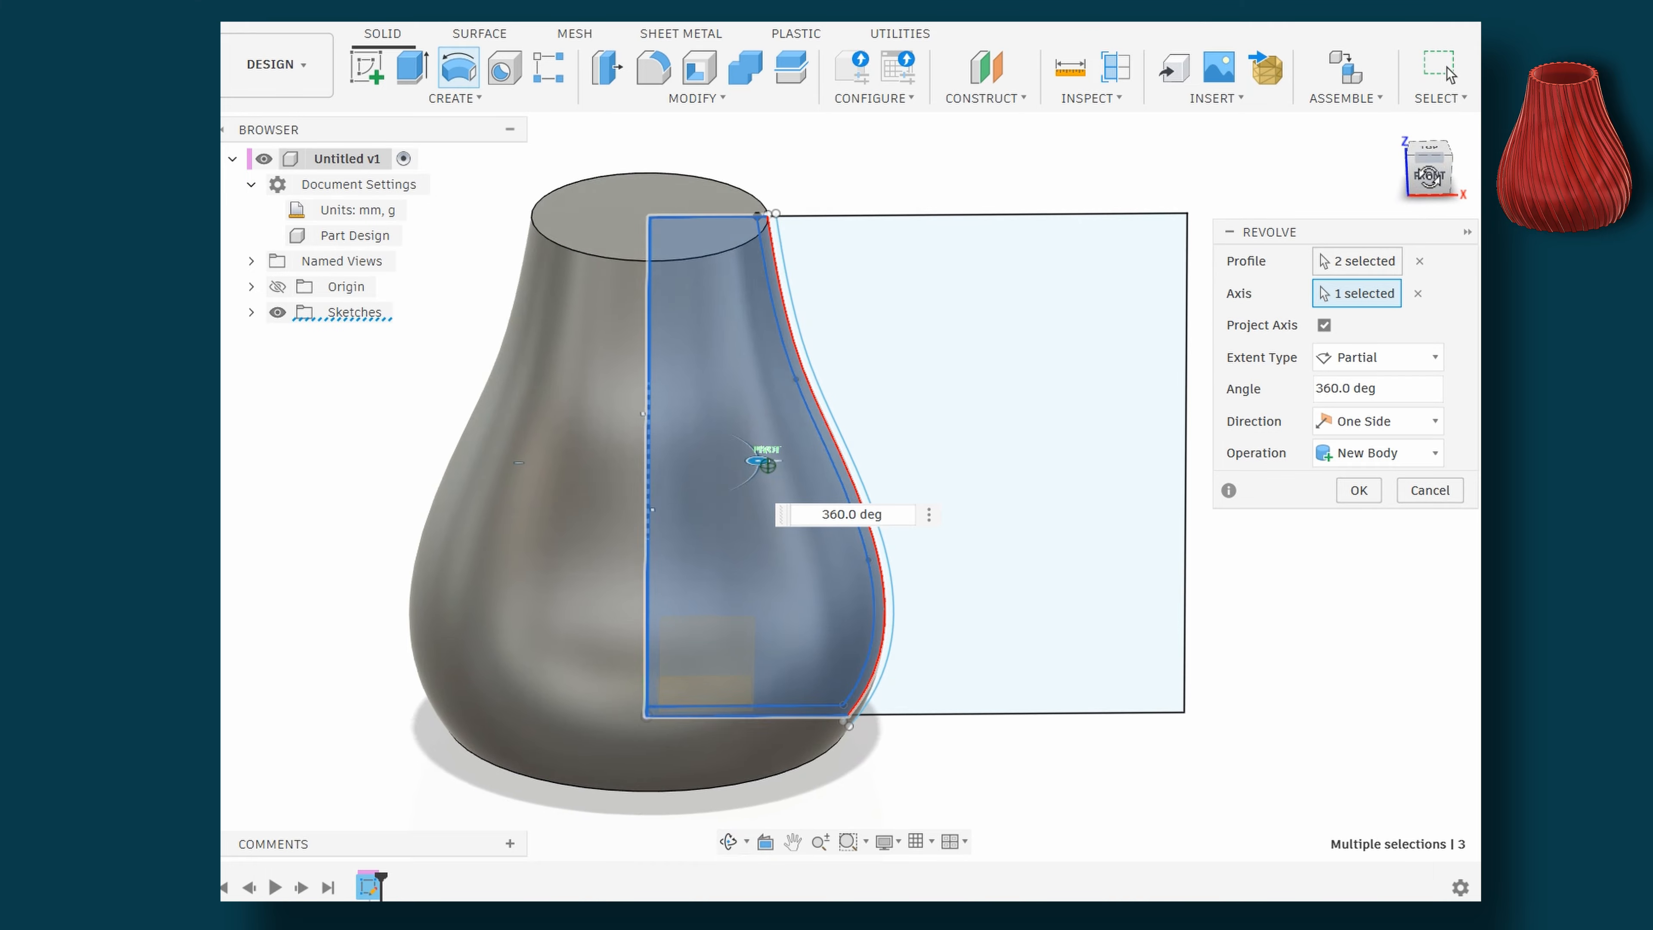
{"action": "middle_click_drag", "start_coordinate": [1295, 583], "coordinate": [1303, 599], "text": "shift"}
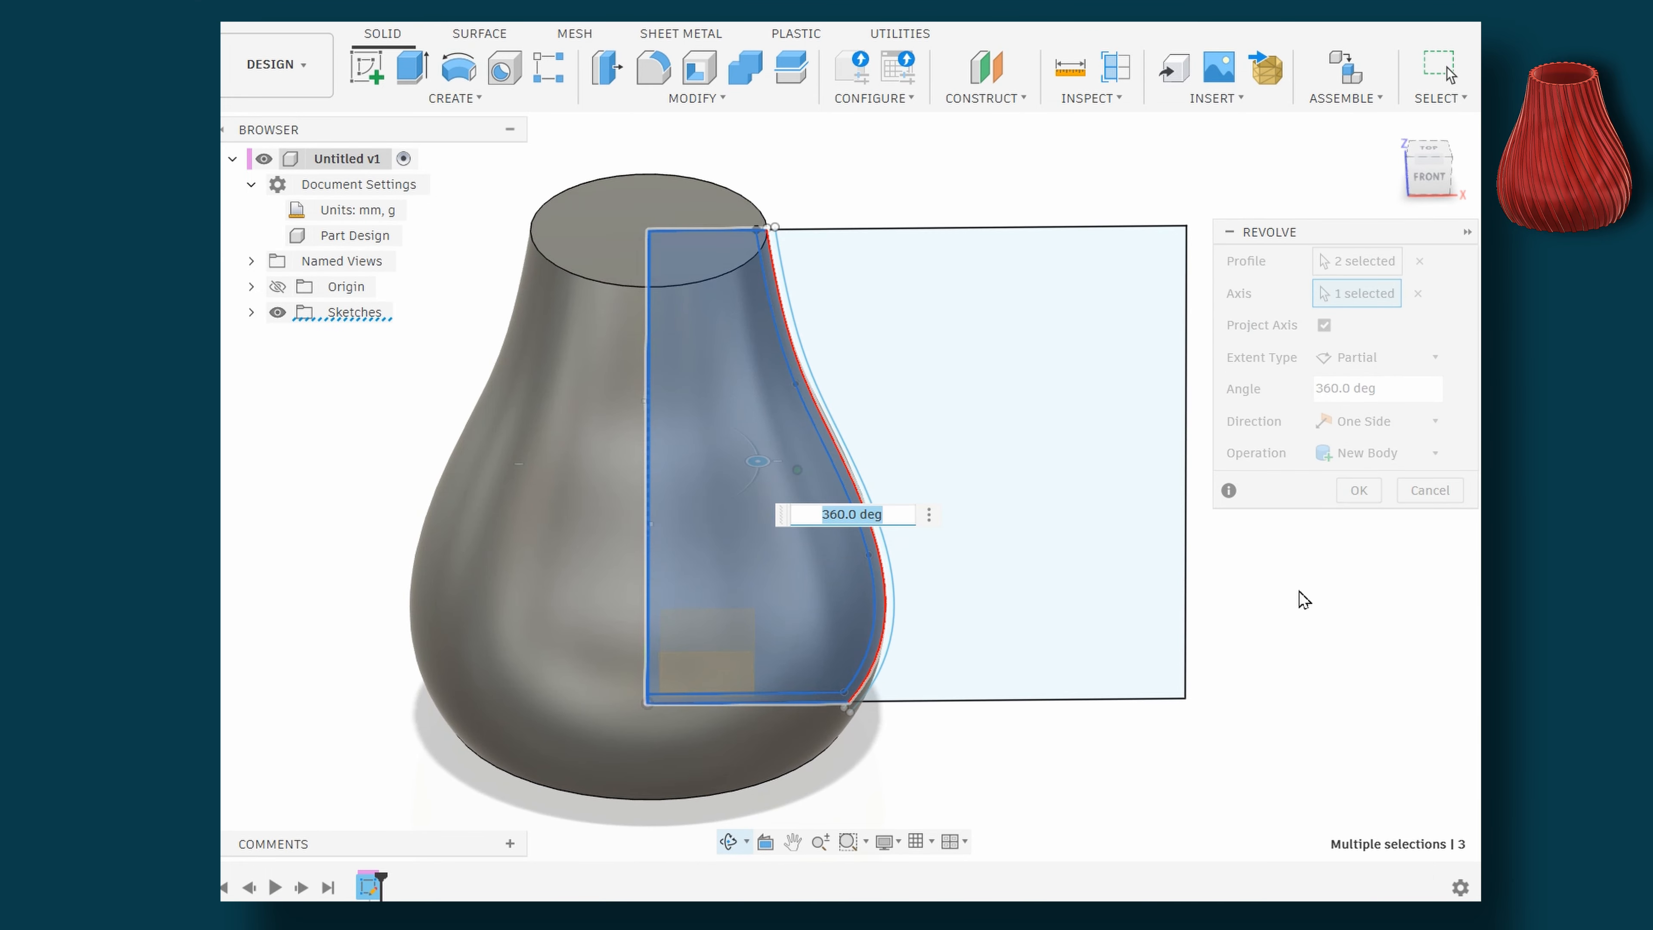
{"action": "left_click", "coordinate": [1359, 490]}
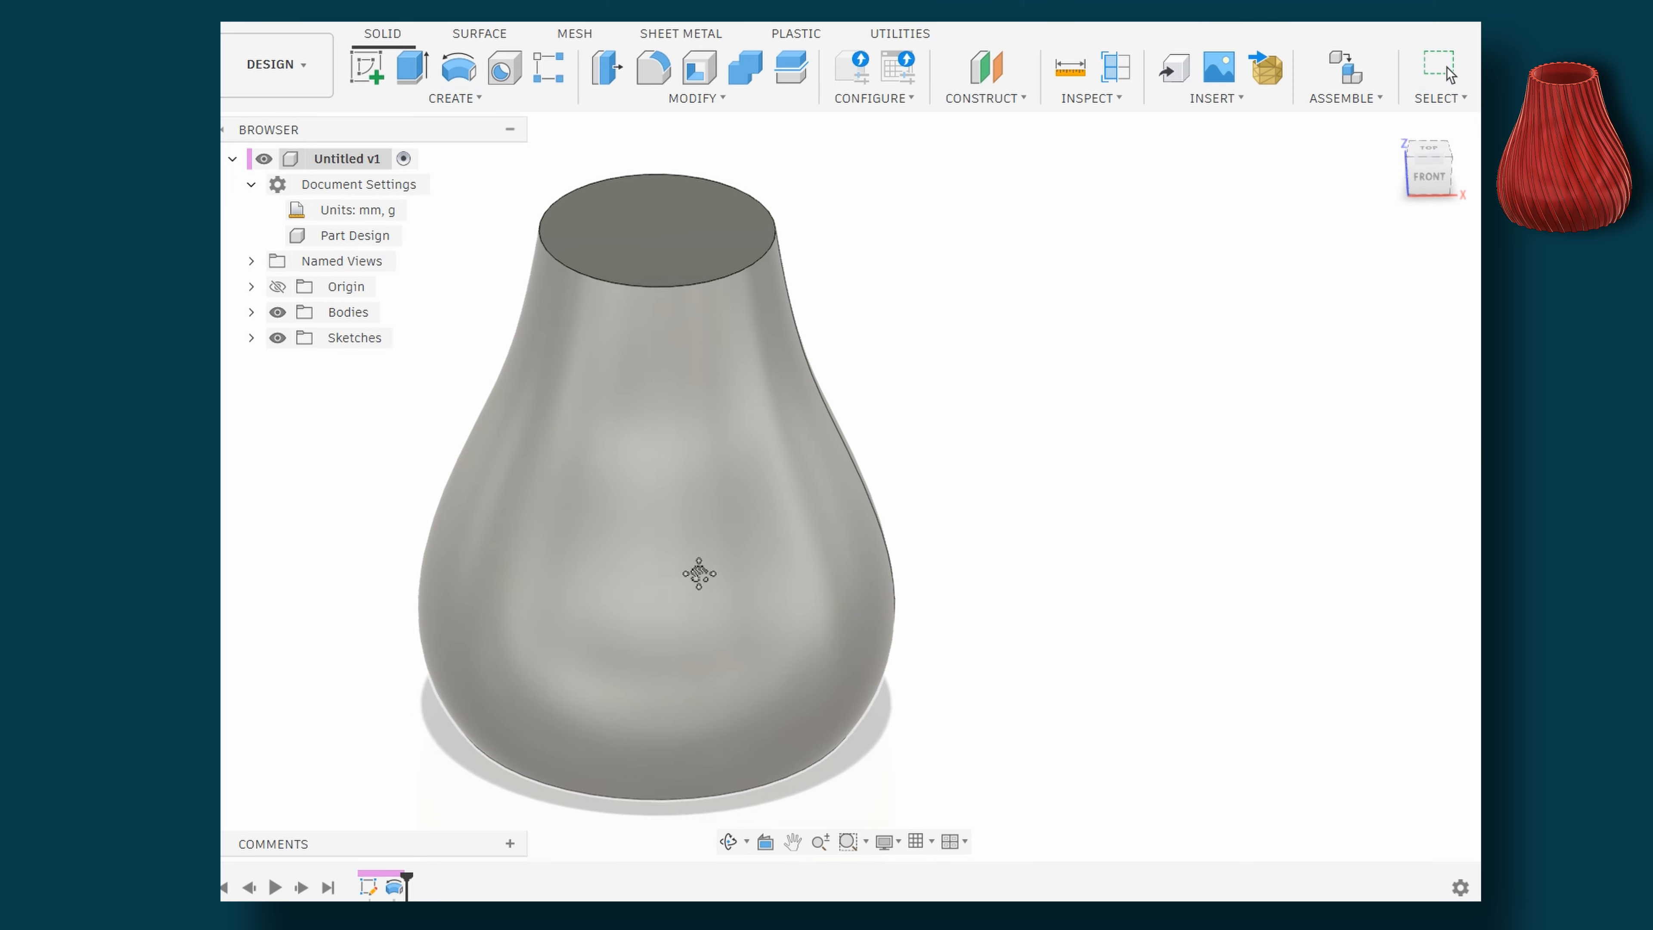
Start a new sketch on the flat top face of the vase body
{"action": "middle_click_drag", "start_coordinate": [698, 572], "coordinate": [918, 572]}
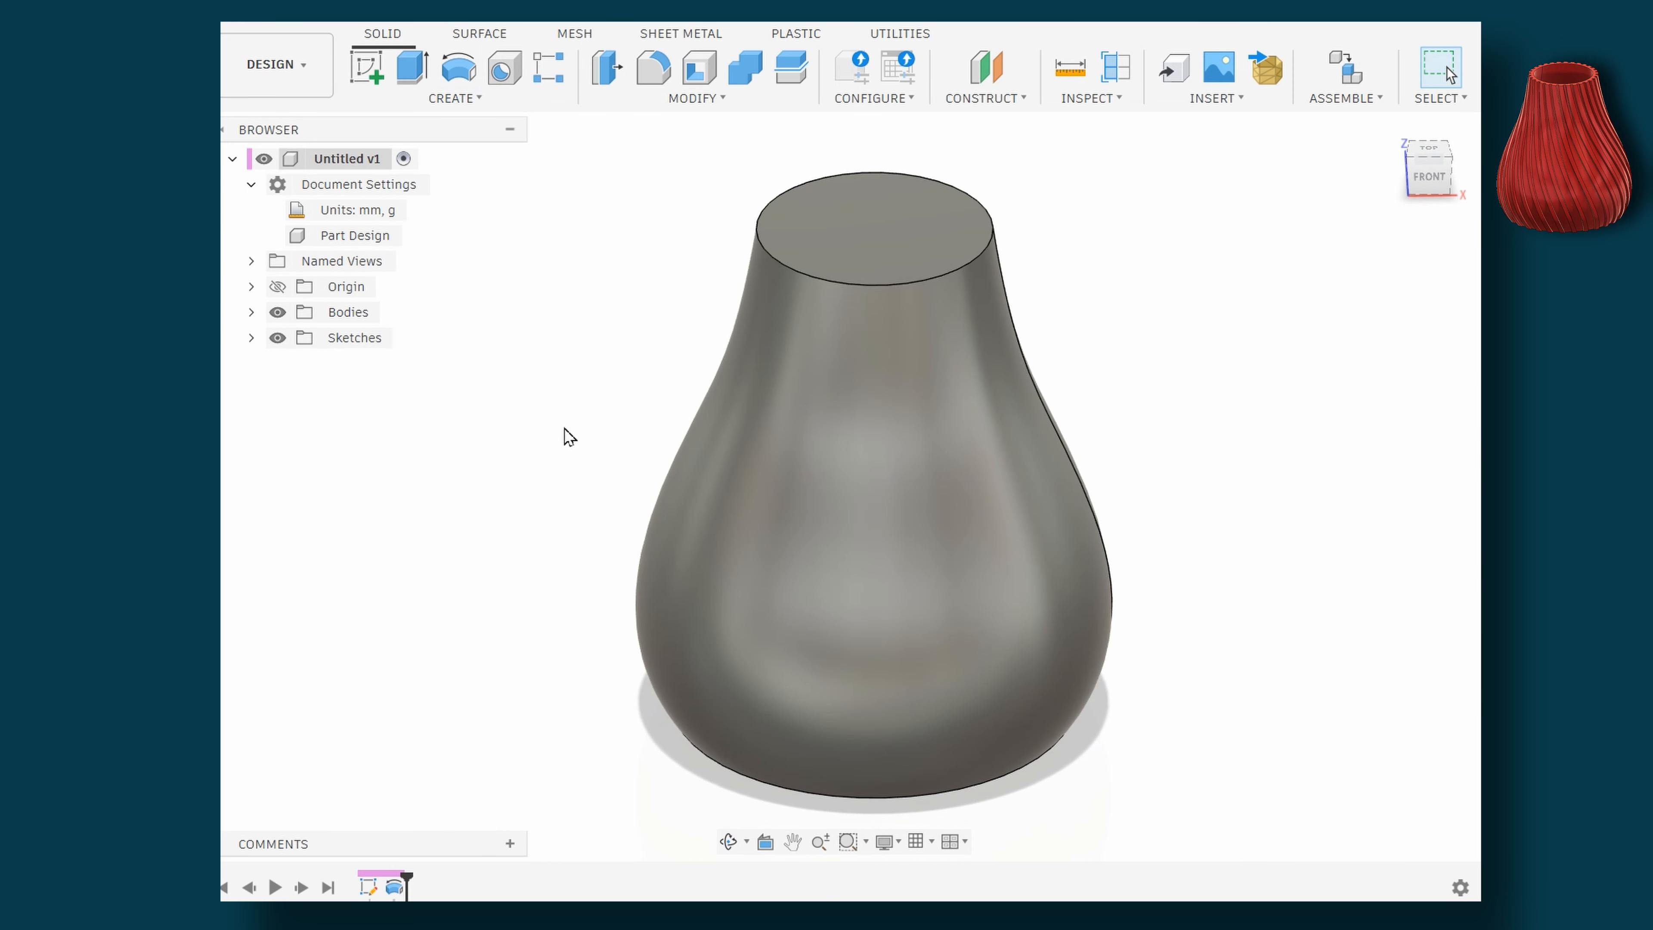
{"action": "mouse_move", "coordinate": [564, 429]}
{"action": "middle_mouse_down", "text": "shift"}
{"action": "mouse_move", "coordinate": [576, 494]}
{"action": "mouse_move", "coordinate": [571, 421]}
{"action": "middle_mouse_up", "text": "shift"}
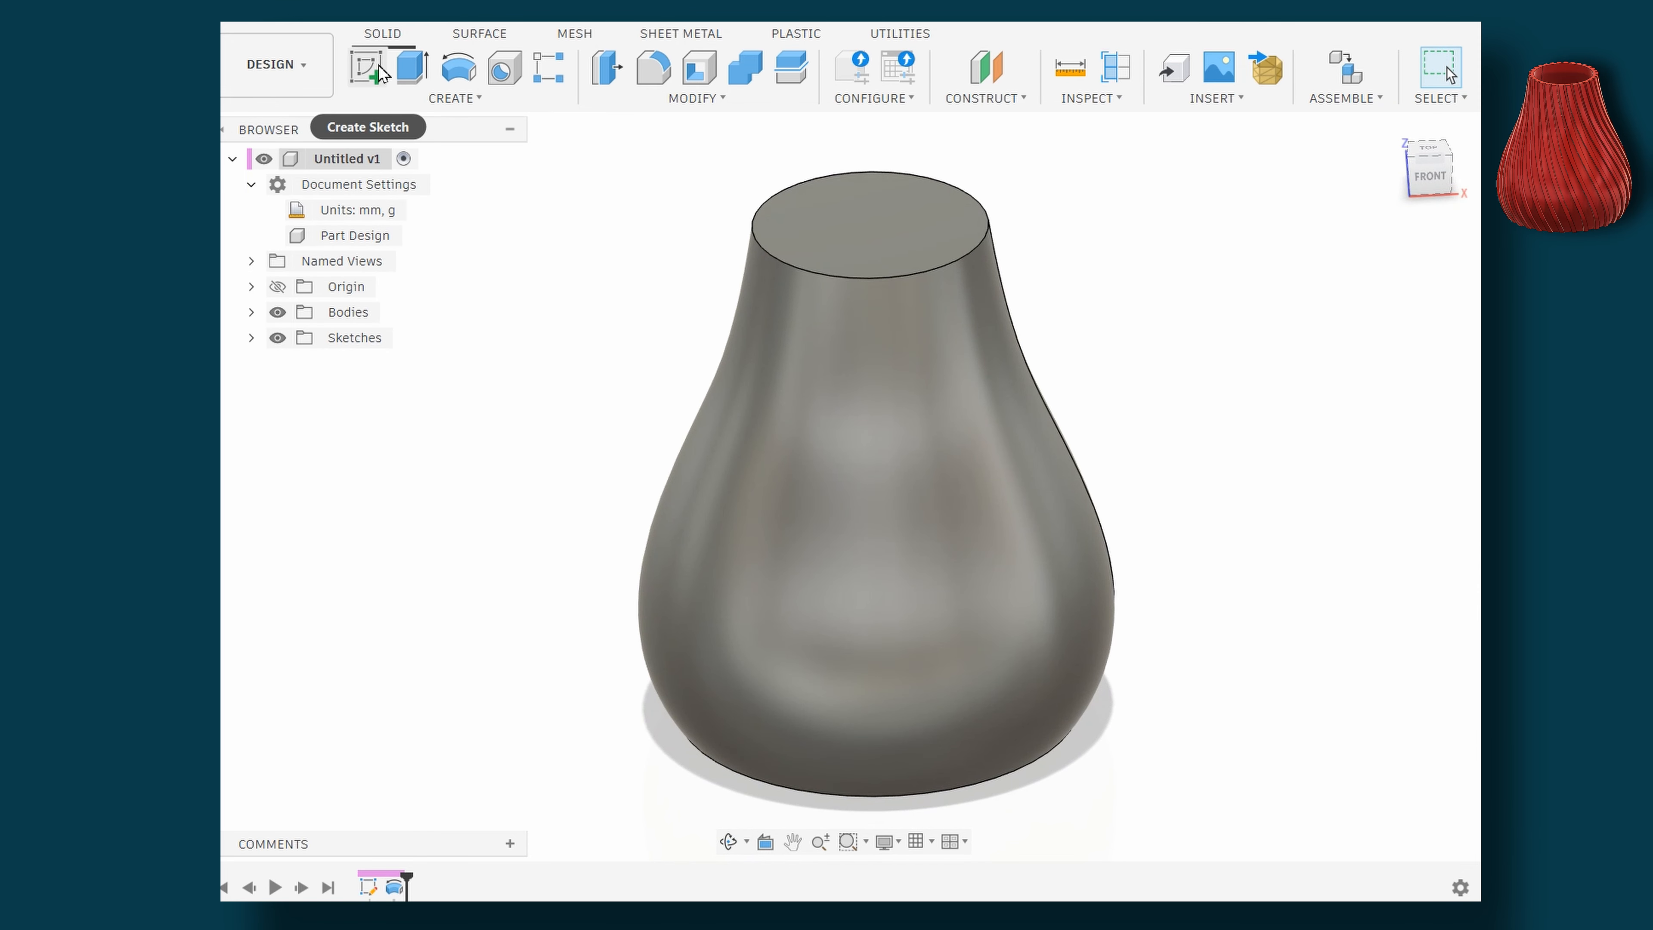
{"action": "left_click", "coordinate": [367, 65]}
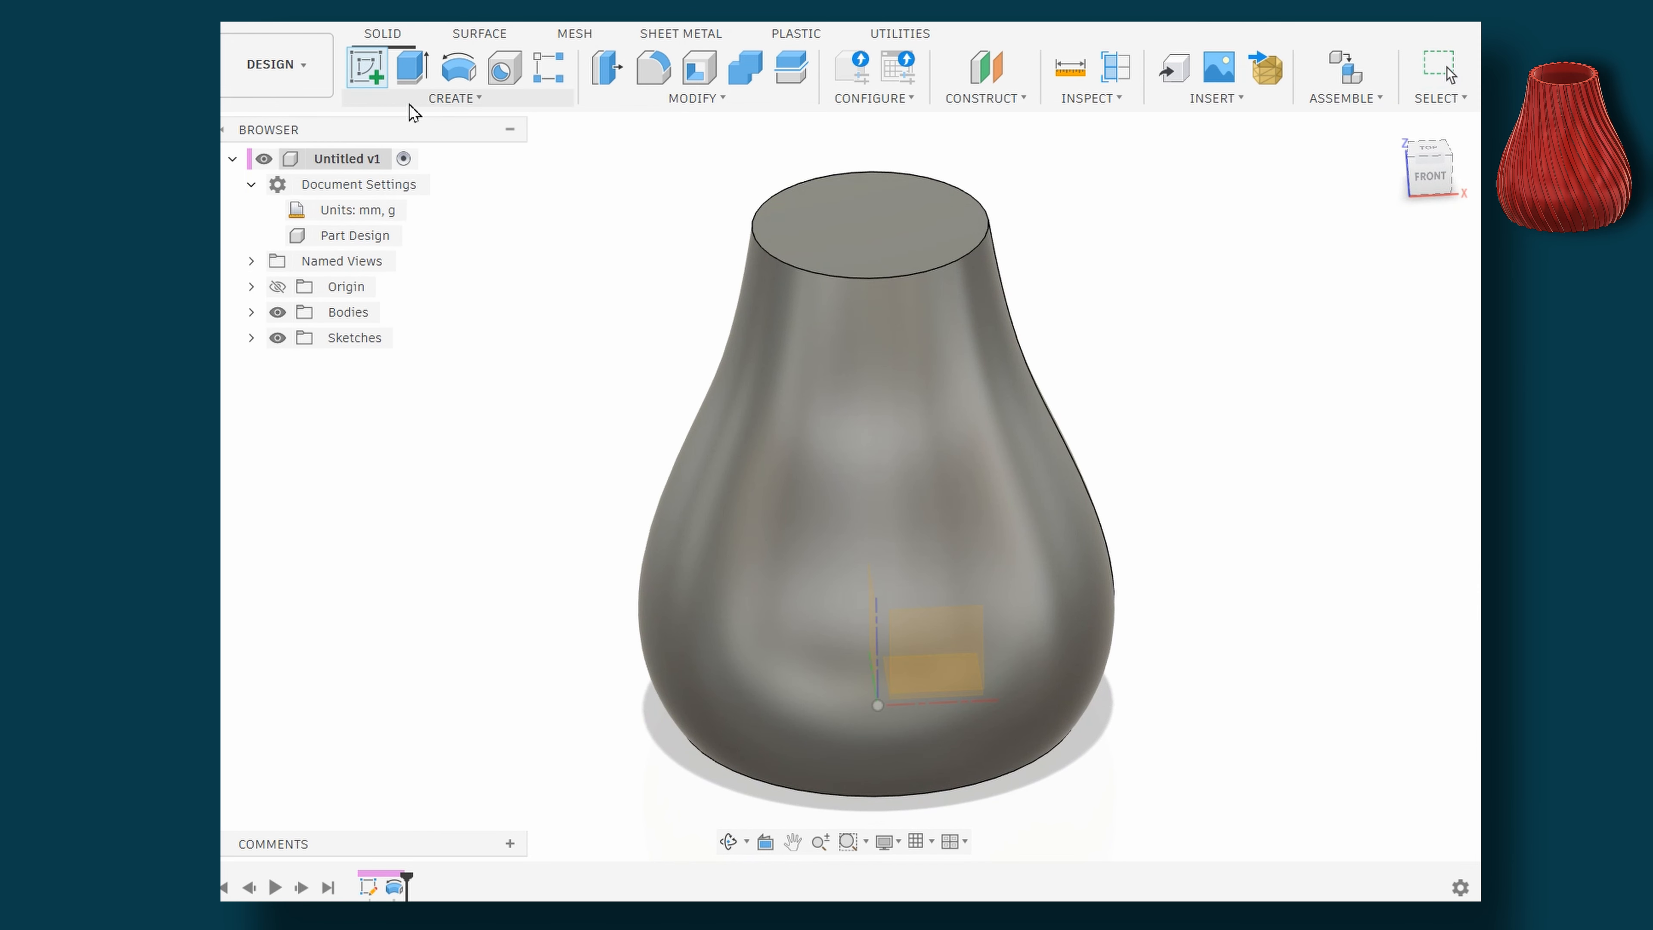
{"action": "left_click", "coordinate": [812, 249]}
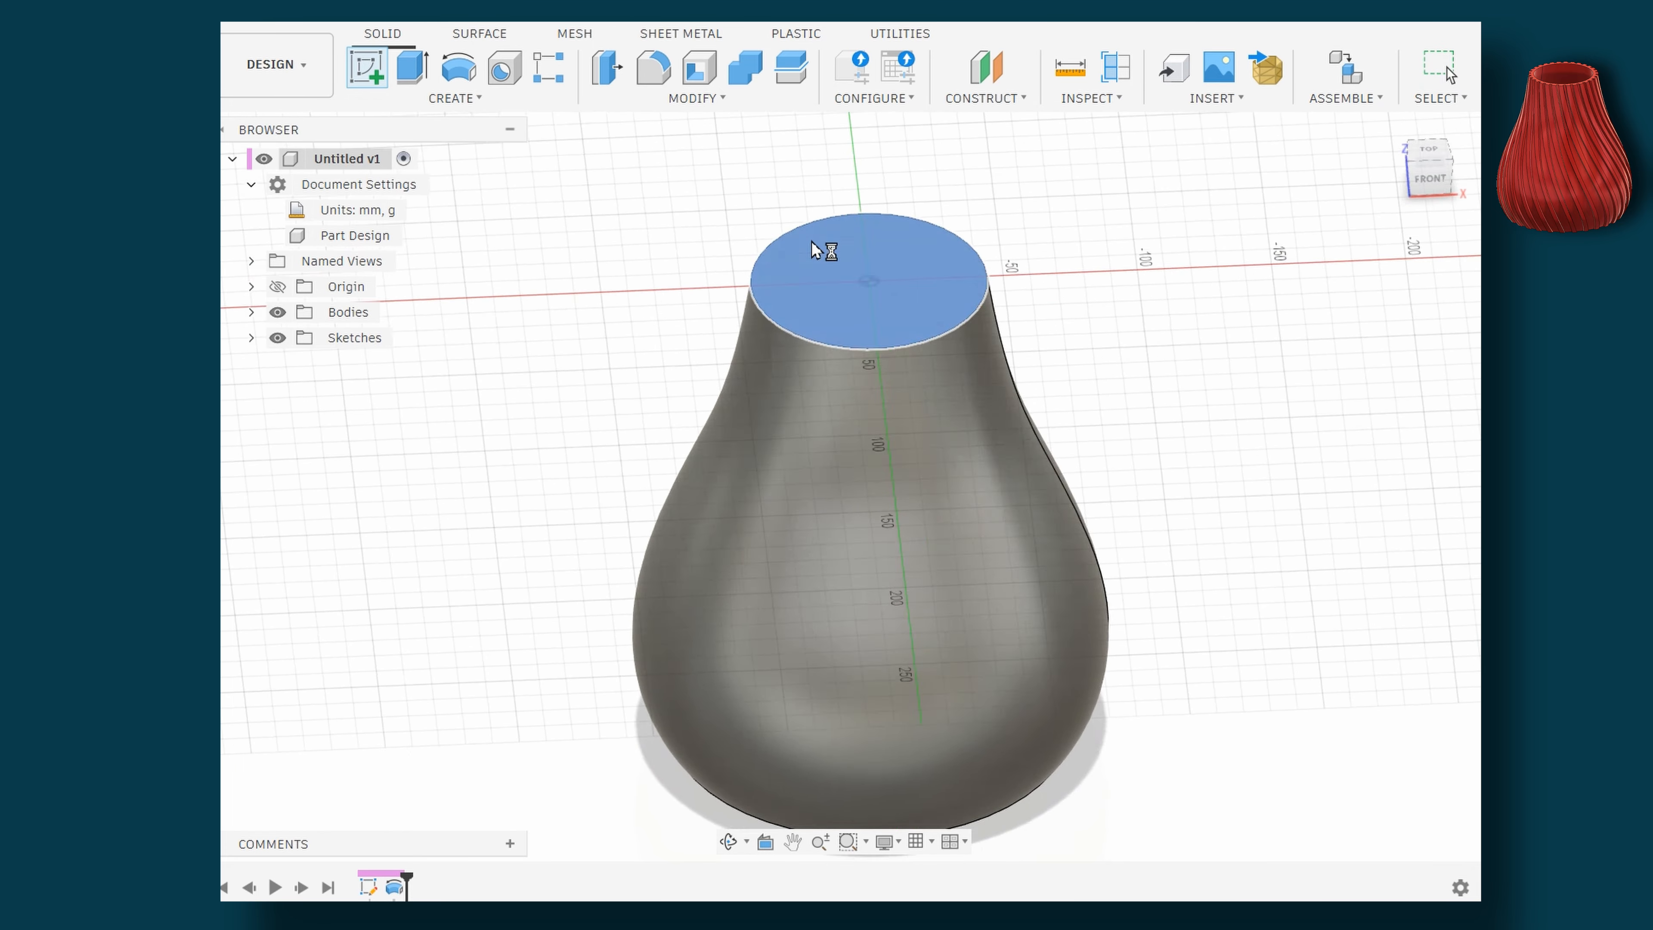
{"action": "scroll", "coordinate": [827, 509], "scroll_direction": "up", "scroll_amount": 3}
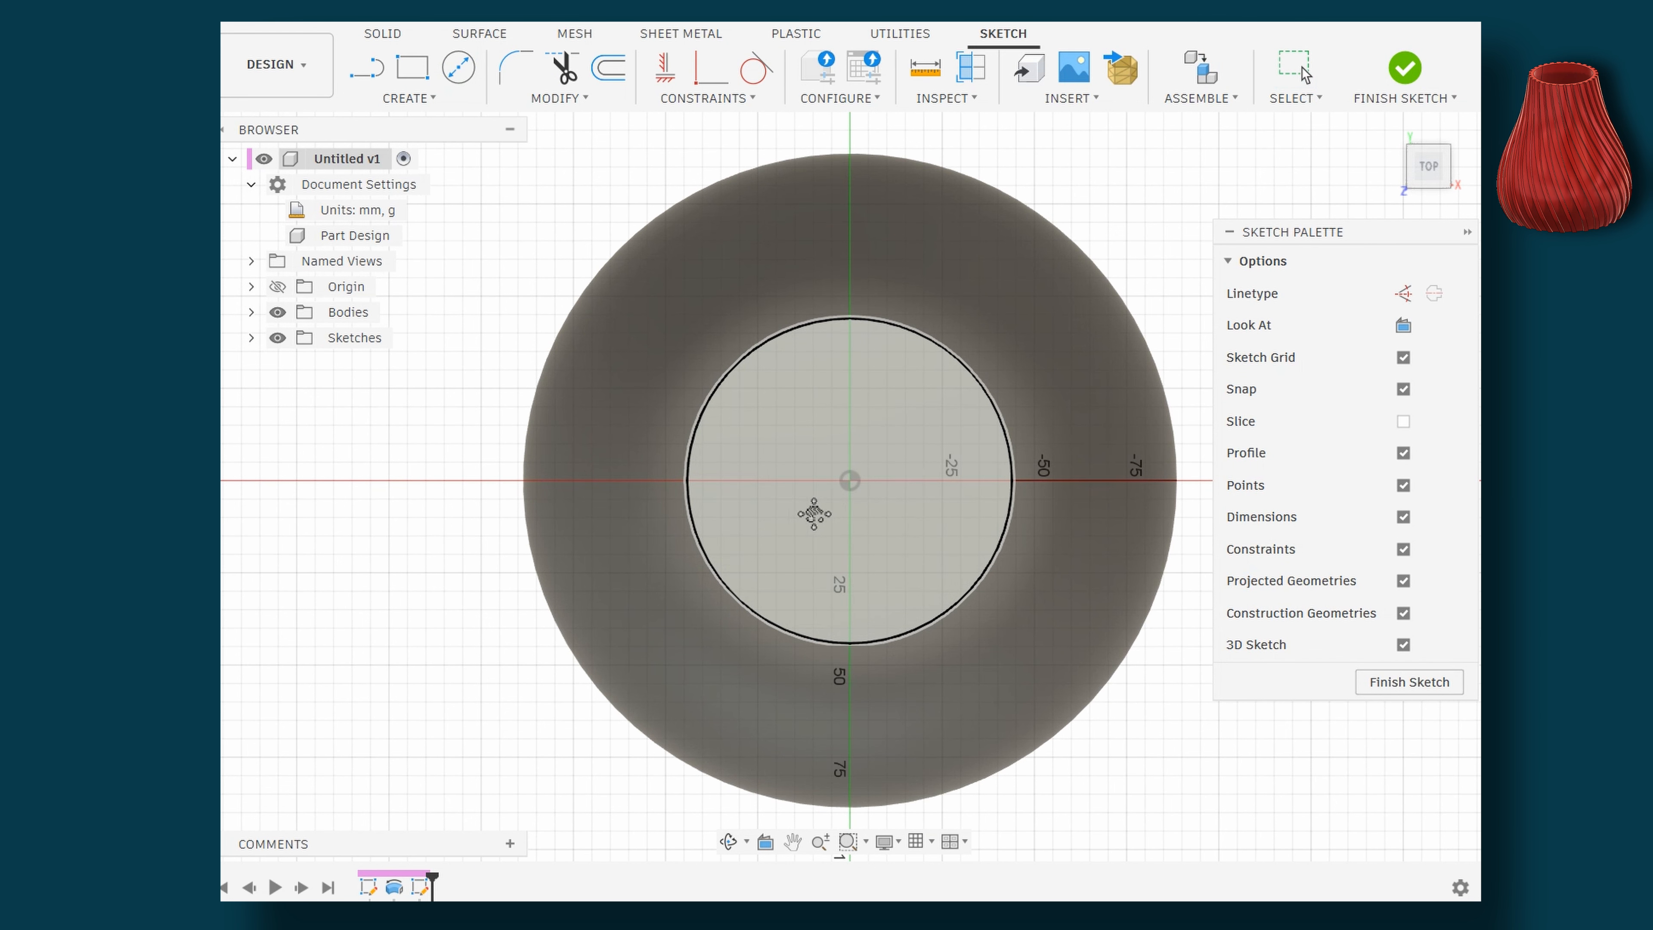
{"action": "middle_click_drag", "start_coordinate": [814, 514], "coordinate": [676, 495]}
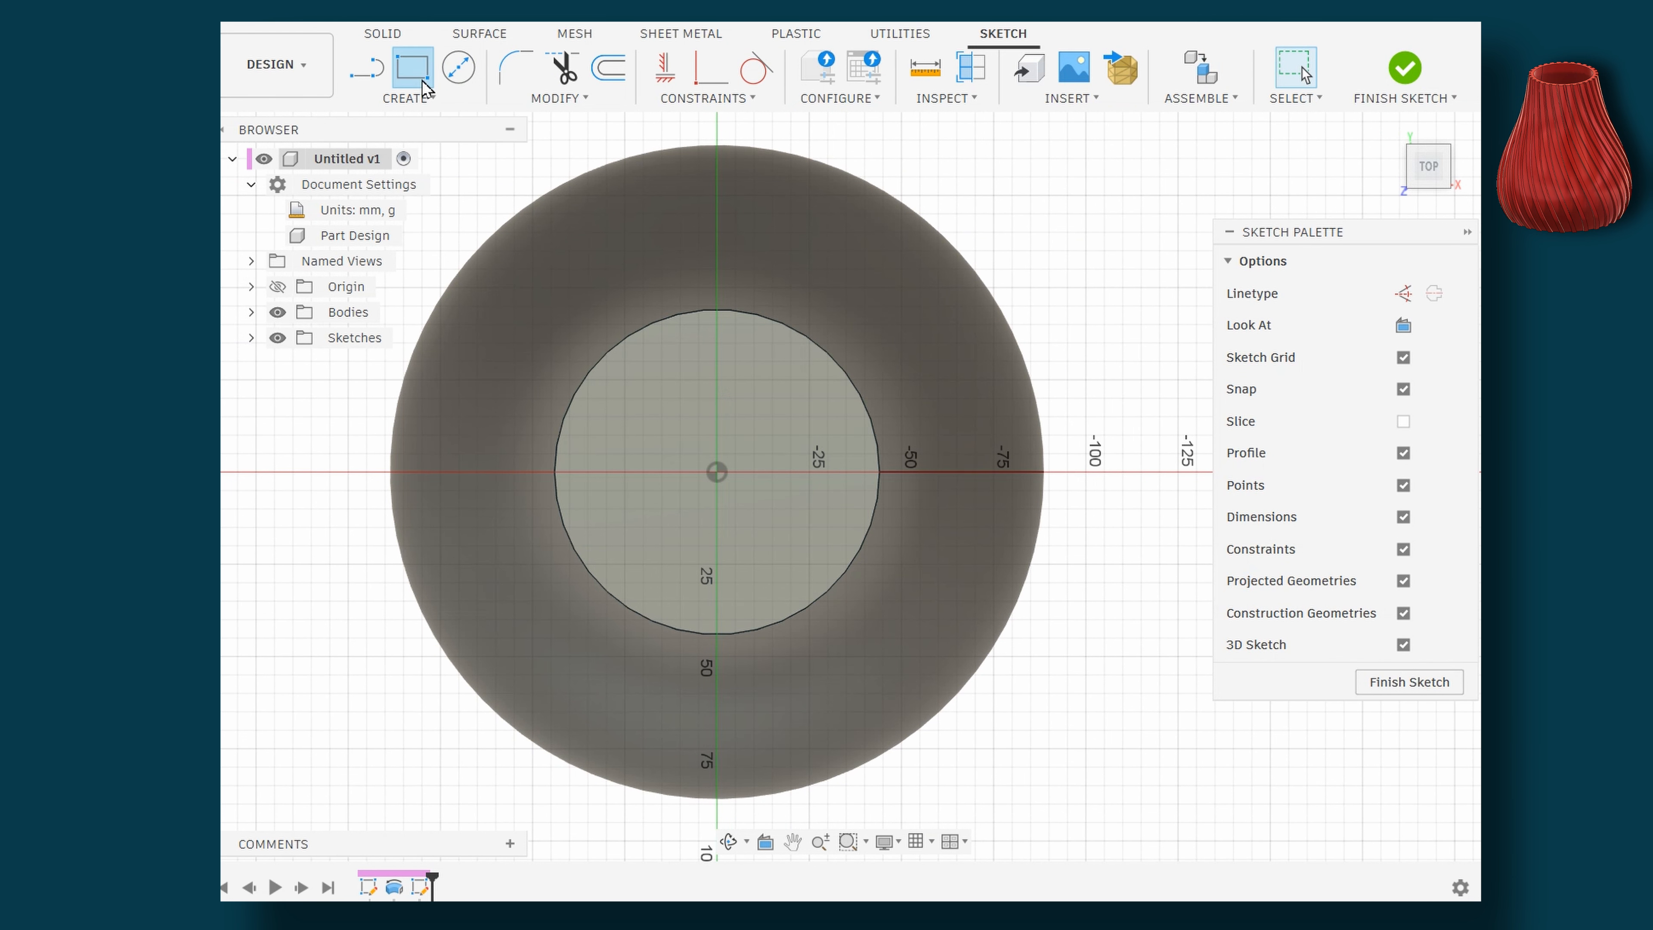
Draw a rectangle about 92 mm long from near the origin outward past the rim, and make its inner short edge coincident with the origin
{"action": "left_click", "coordinate": [417, 71]}
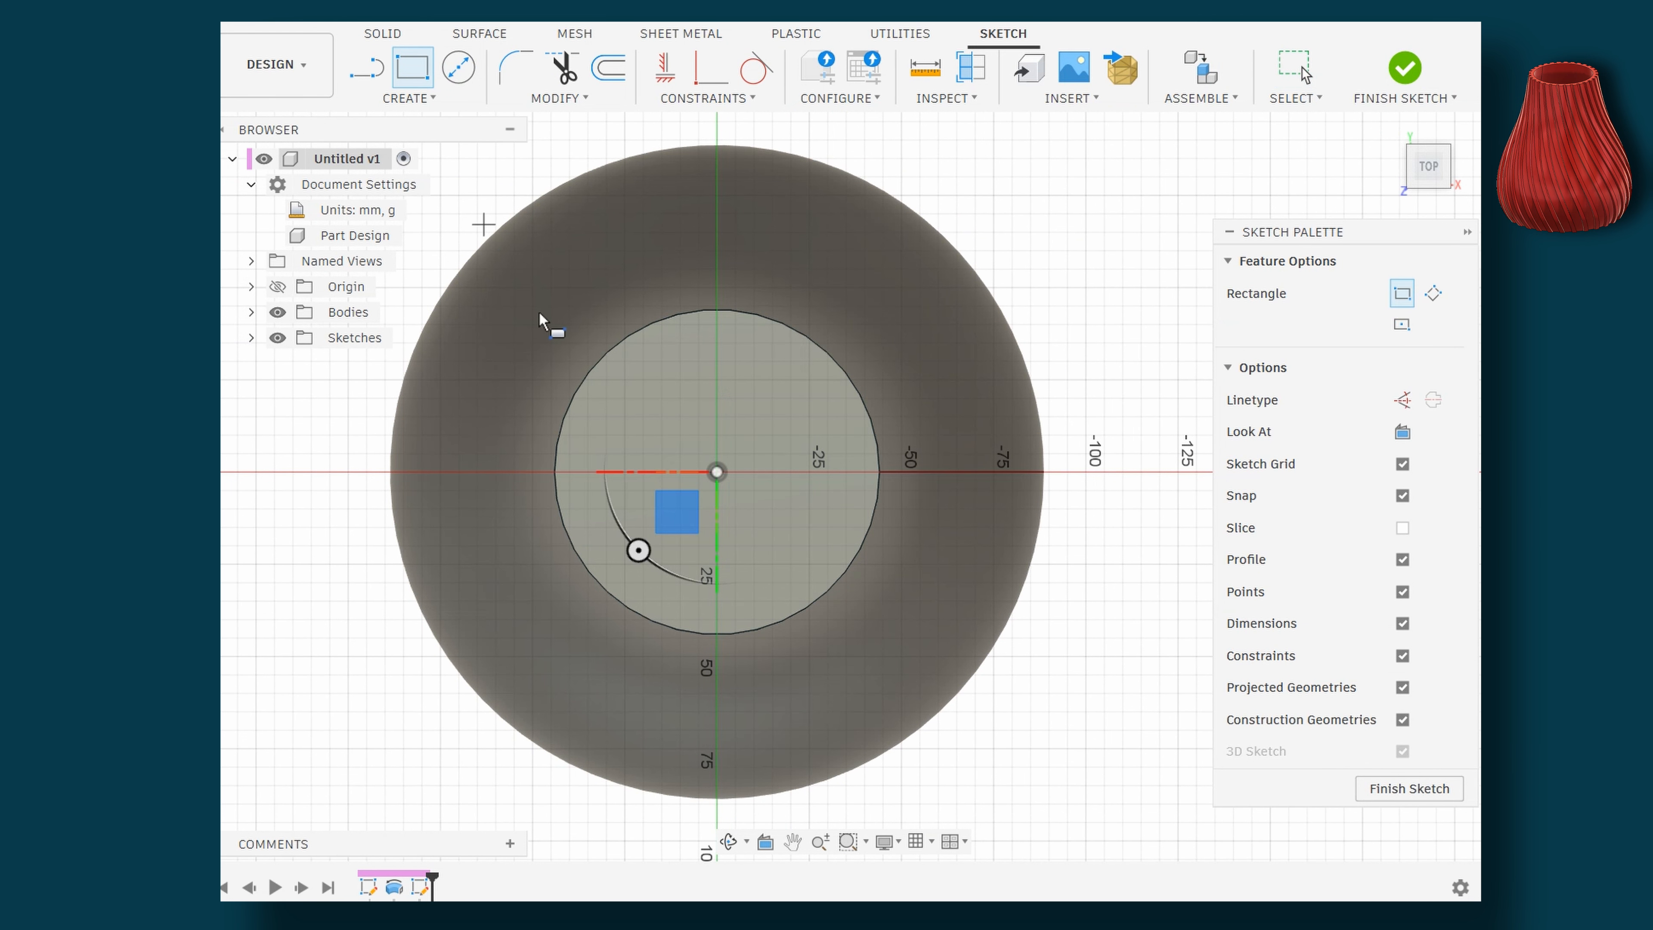
{"action": "left_click", "coordinate": [744, 421]}
{"action": "left_click", "coordinate": [1083, 518]}
{"action": "key", "text": "Escape"}
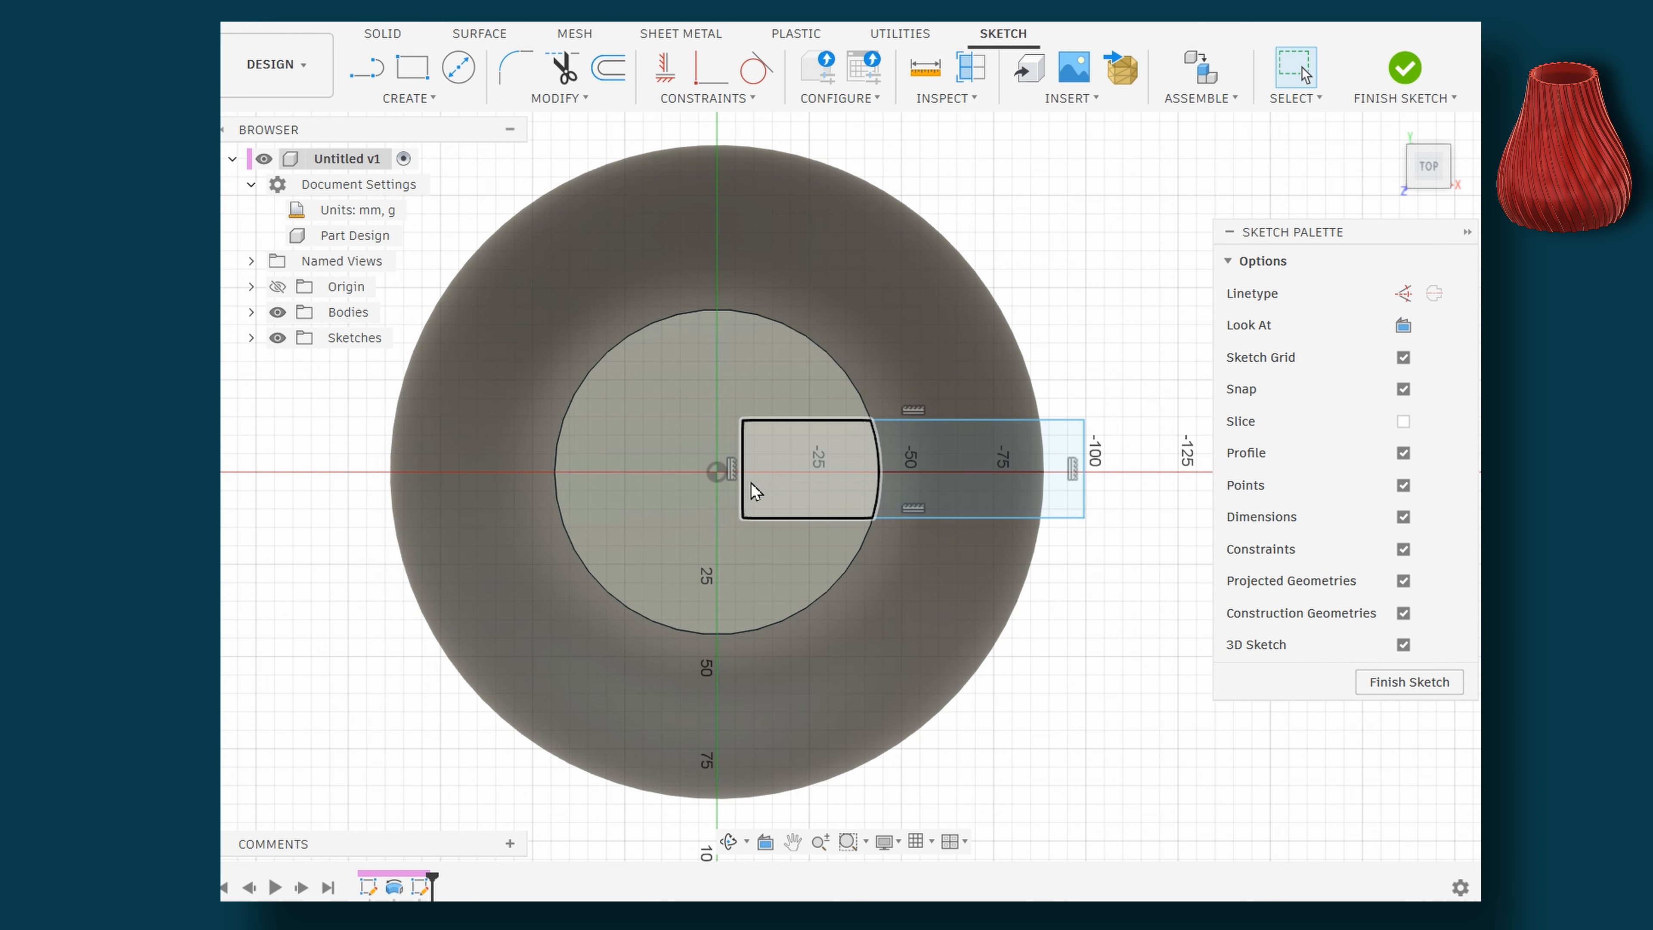
{"action": "left_click", "coordinate": [744, 483]}
{"action": "left_click", "coordinate": [717, 472], "text": "shift"}
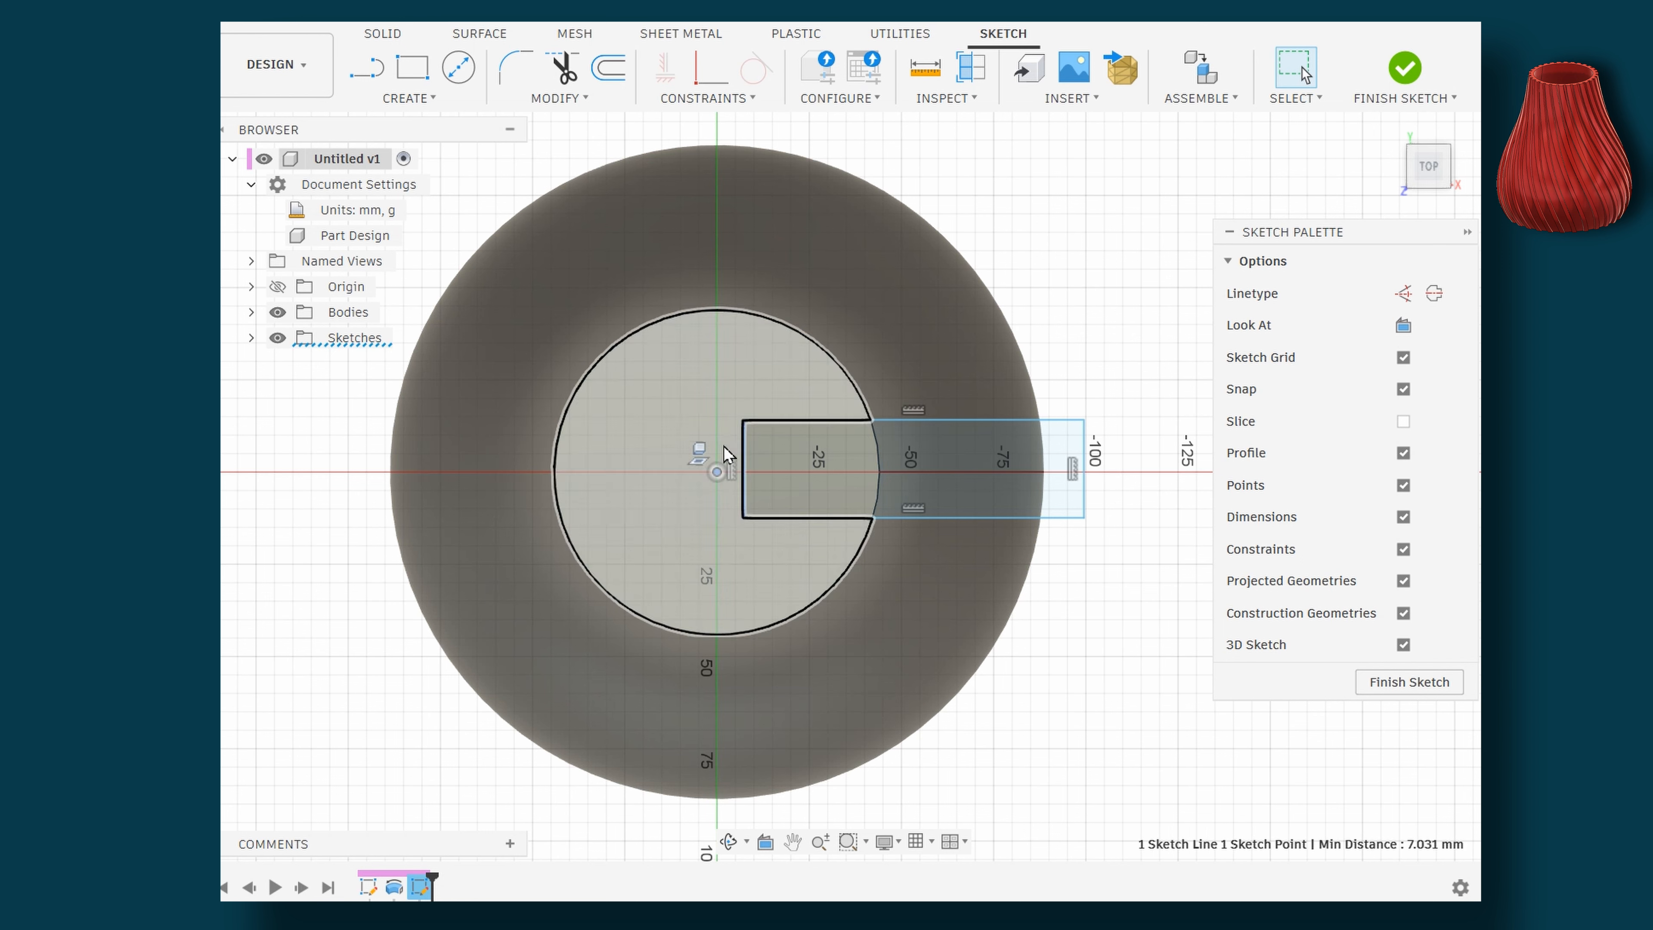
{"action": "left_click", "coordinate": [710, 68]}
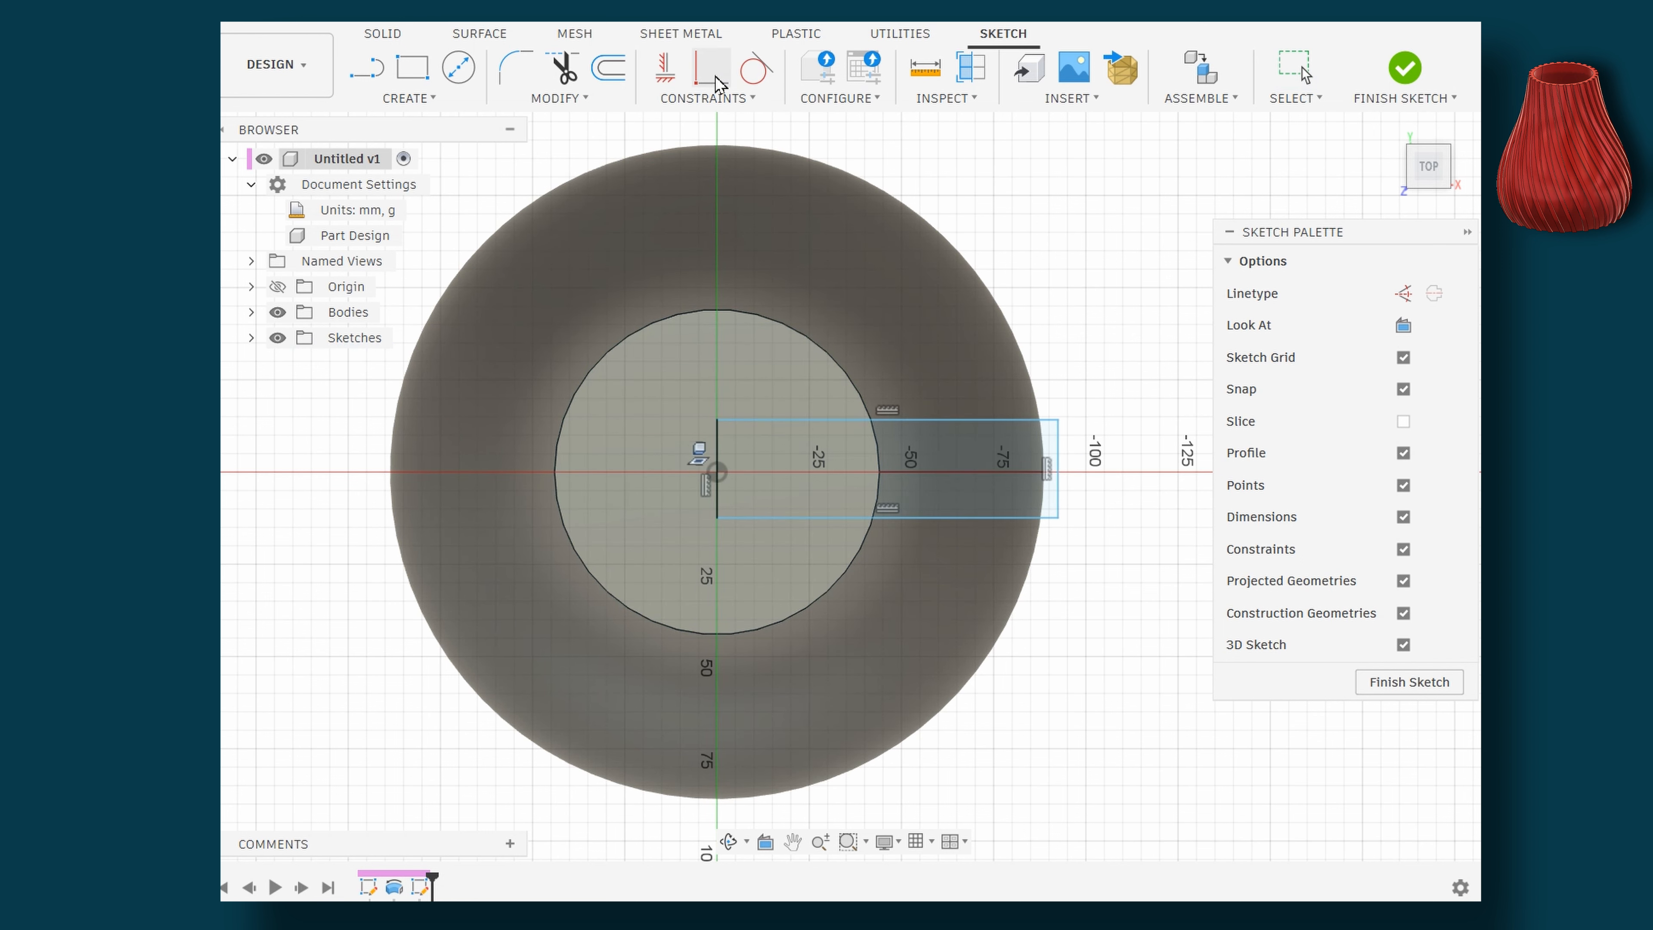
{"action": "key", "text": "Escape"}
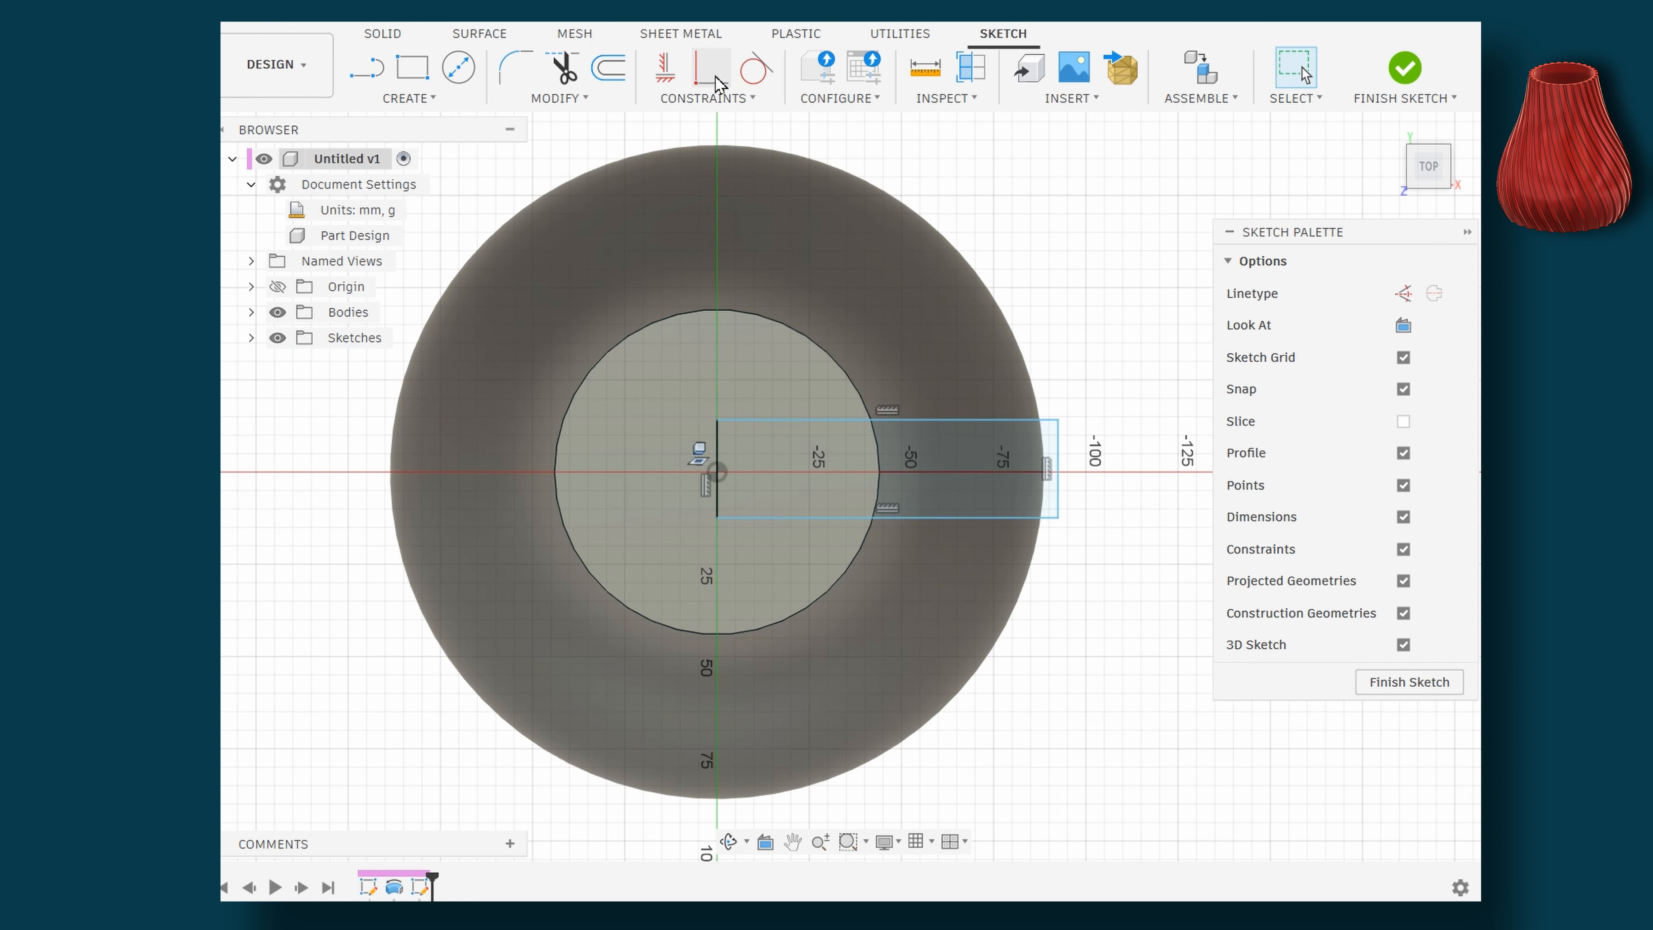
Hide the bodies and delete the projected rim circle from the sketch
{"action": "left_click", "coordinate": [278, 313]}
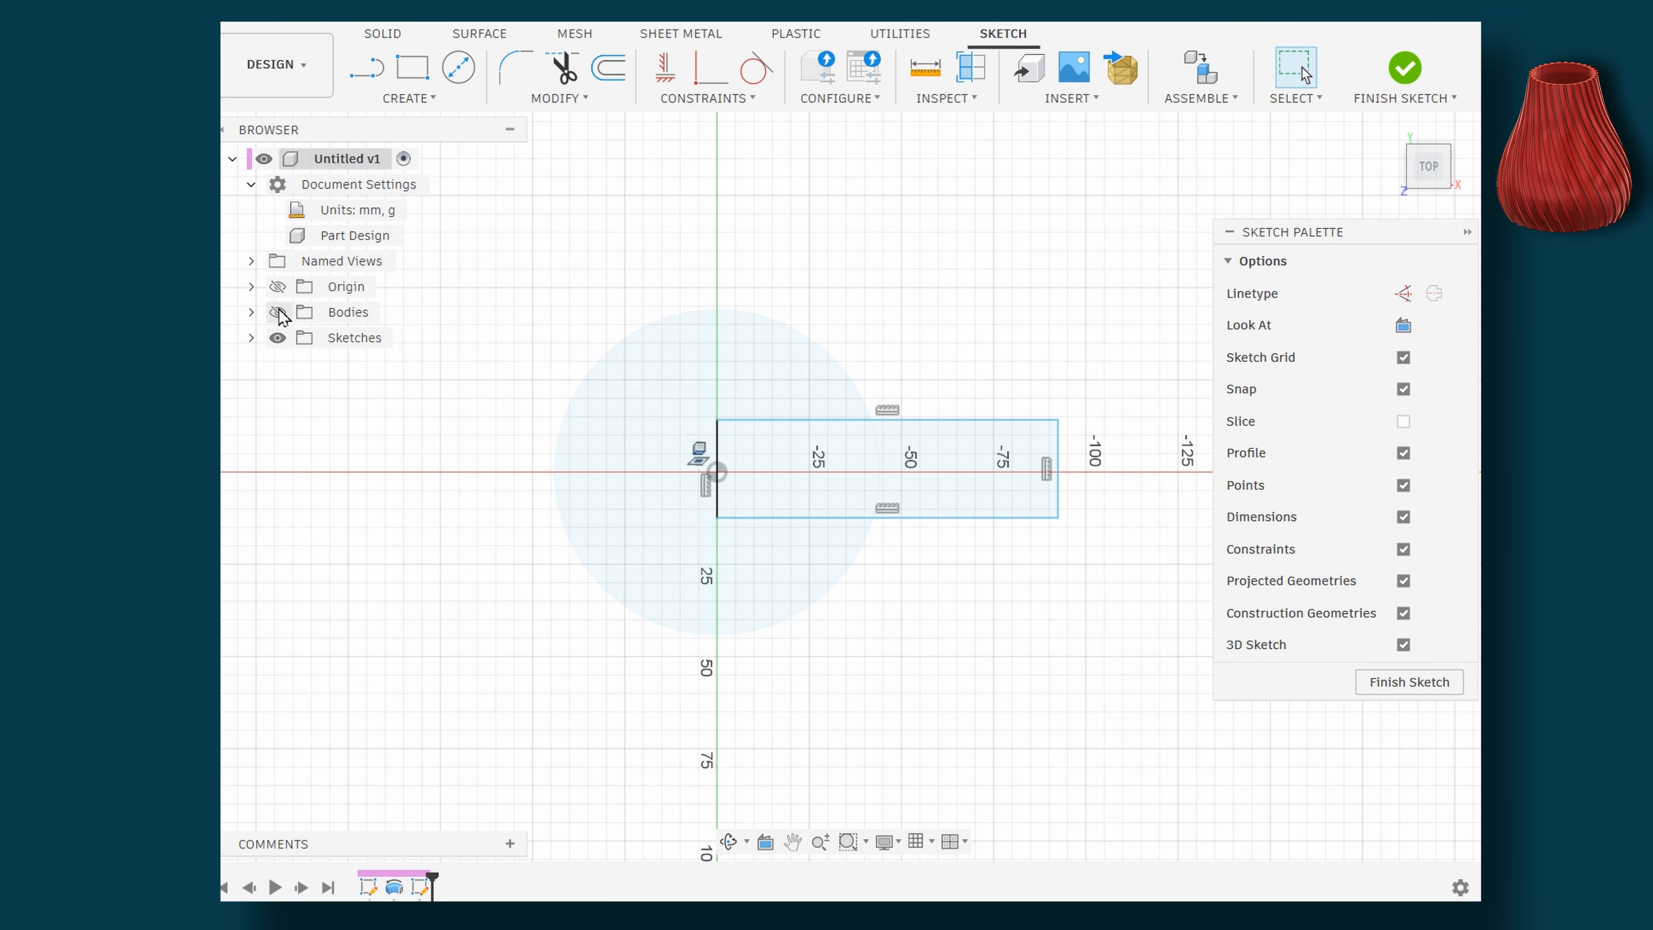
{"action": "left_click", "coordinate": [590, 409]}
{"action": "key", "text": "Escape"}
{"action": "left_click", "coordinate": [582, 385]}
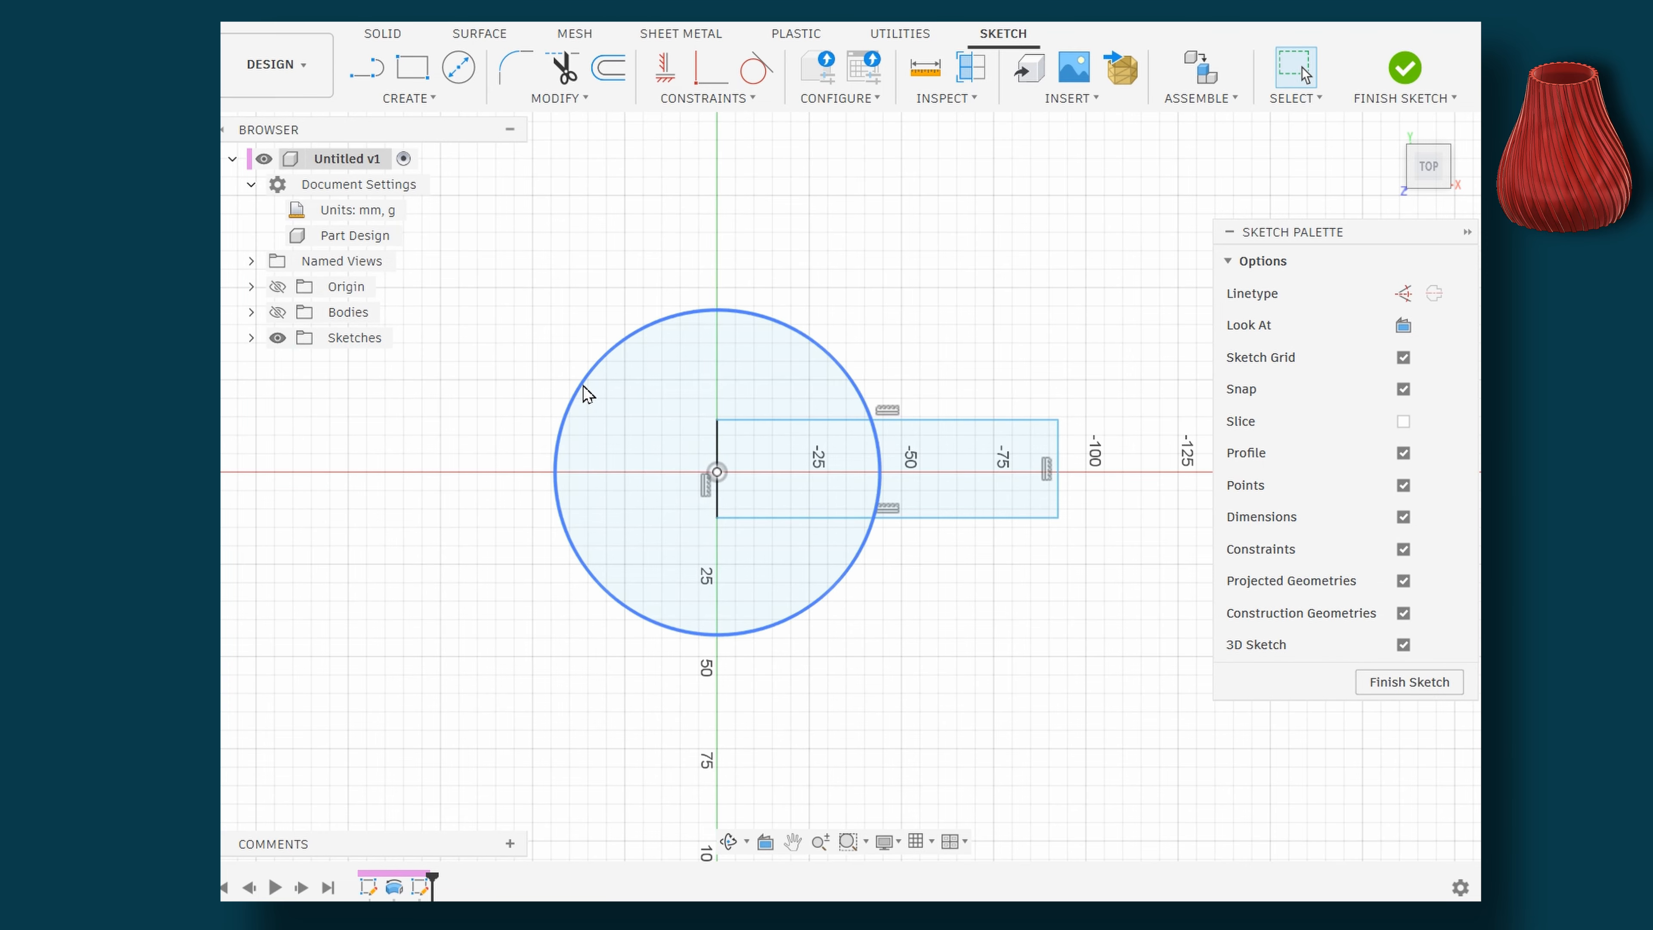
{"action": "key", "text": "Delete"}
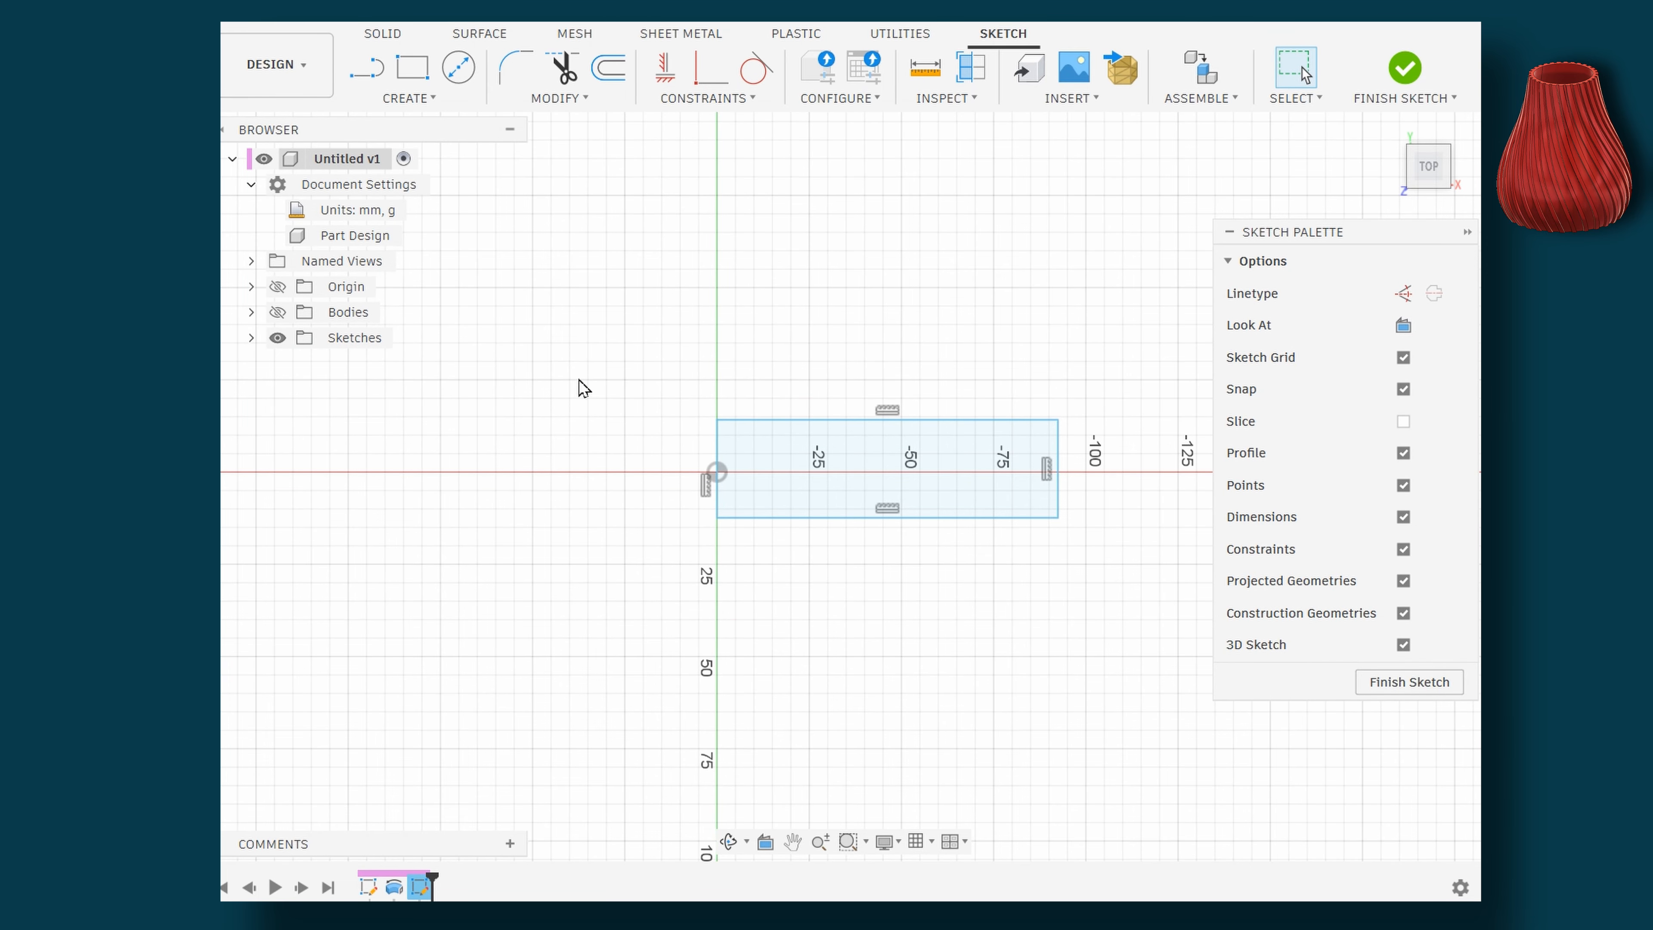
Dimension the rectangle 100 mm long and 6 mm wide
{"action": "left_click", "coordinate": [442, 101]}
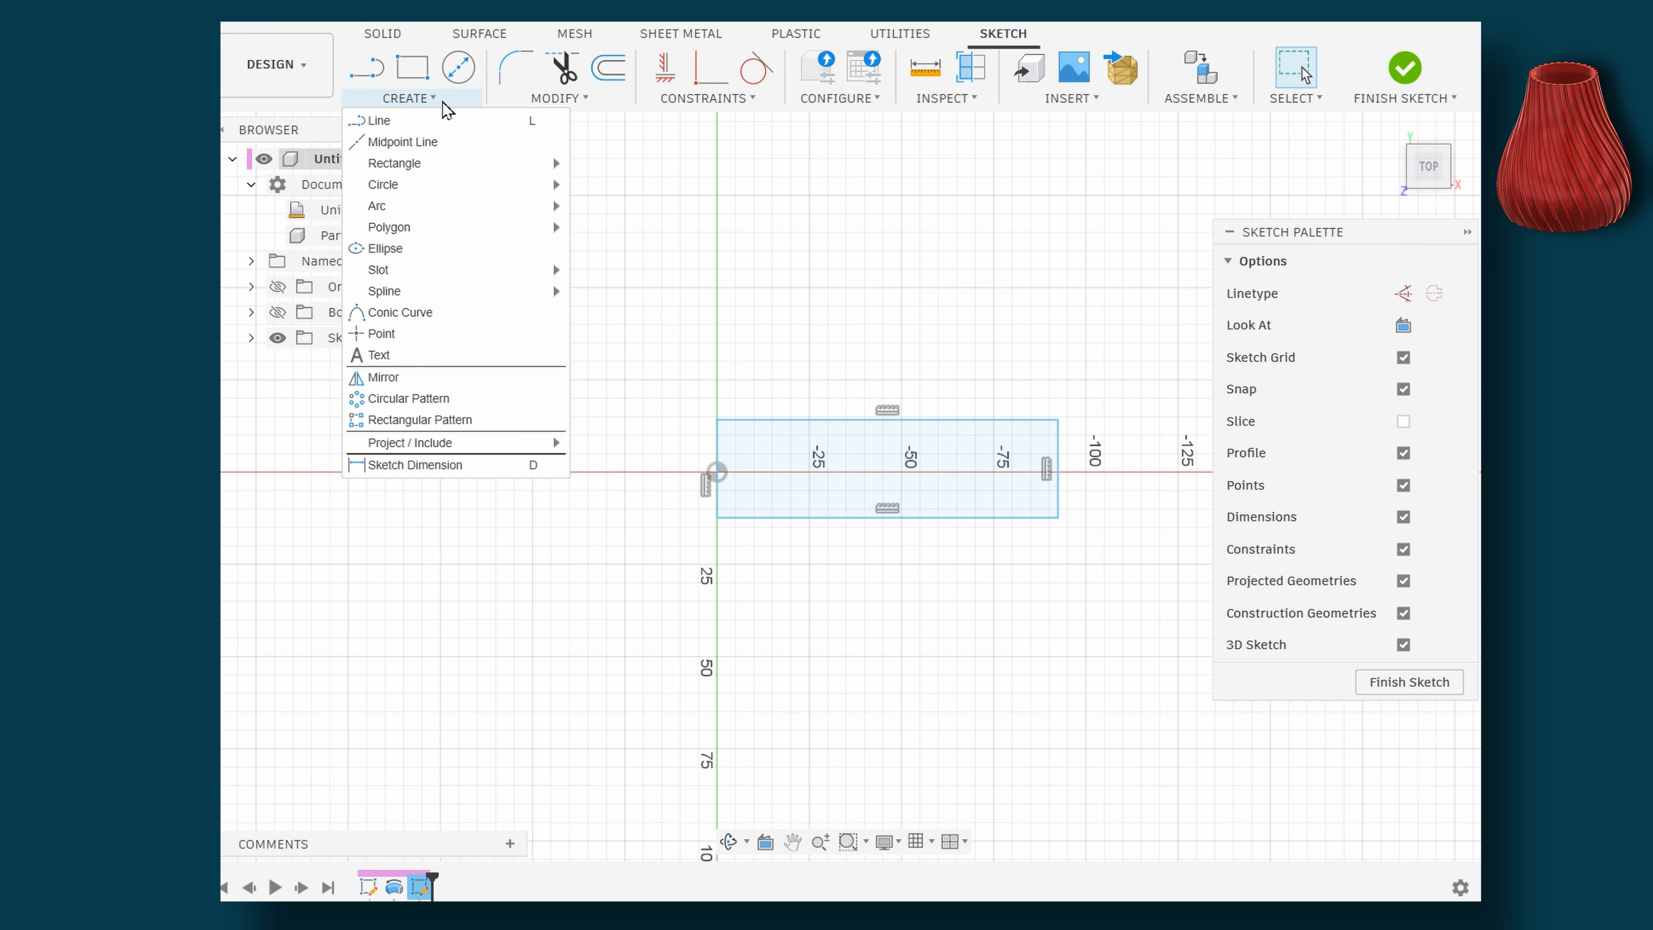
{"action": "left_click", "coordinate": [432, 465]}
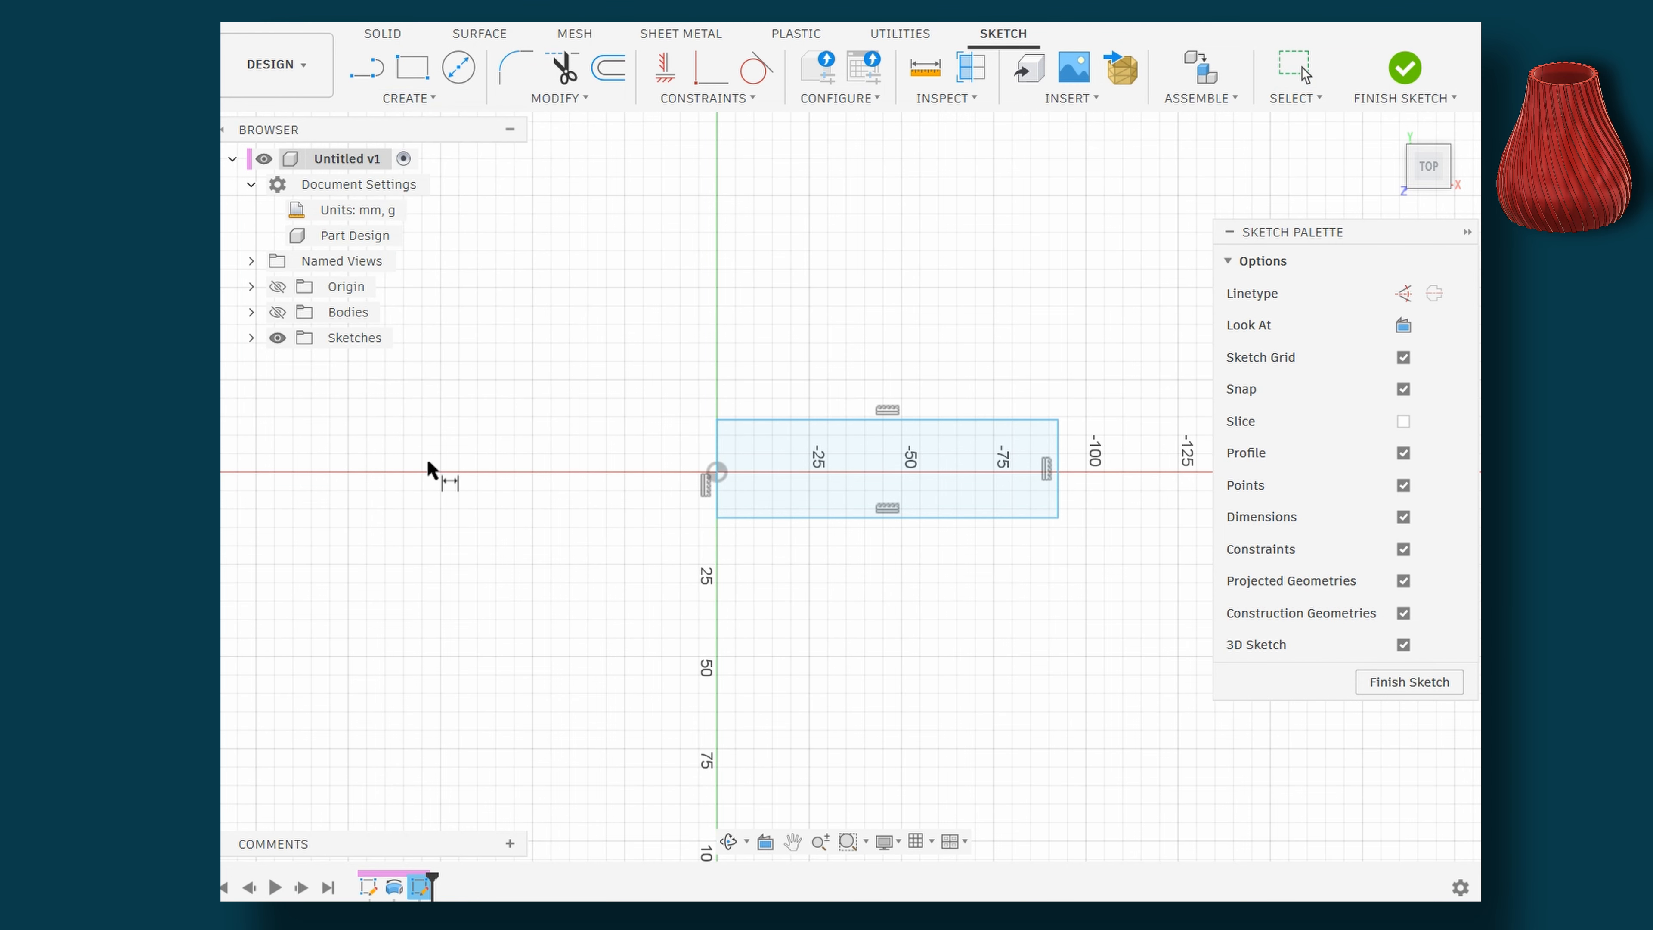
{"action": "left_click", "coordinate": [744, 420]}
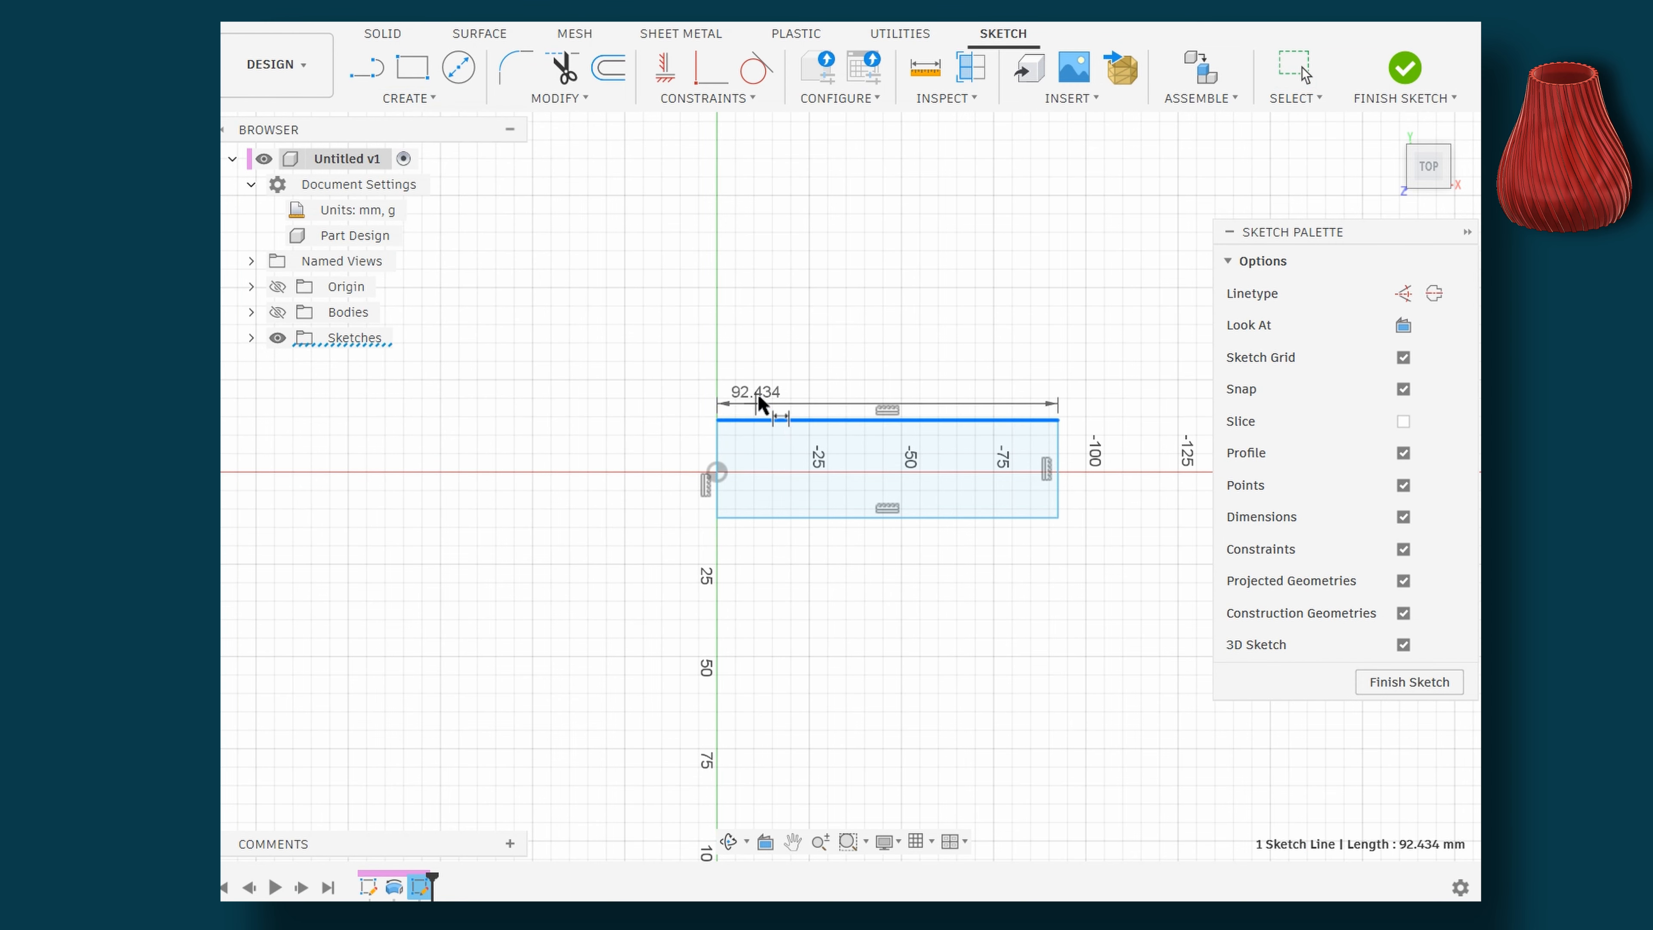
{"action": "left_click", "coordinate": [763, 357]}
{"action": "type", "text": "100"}
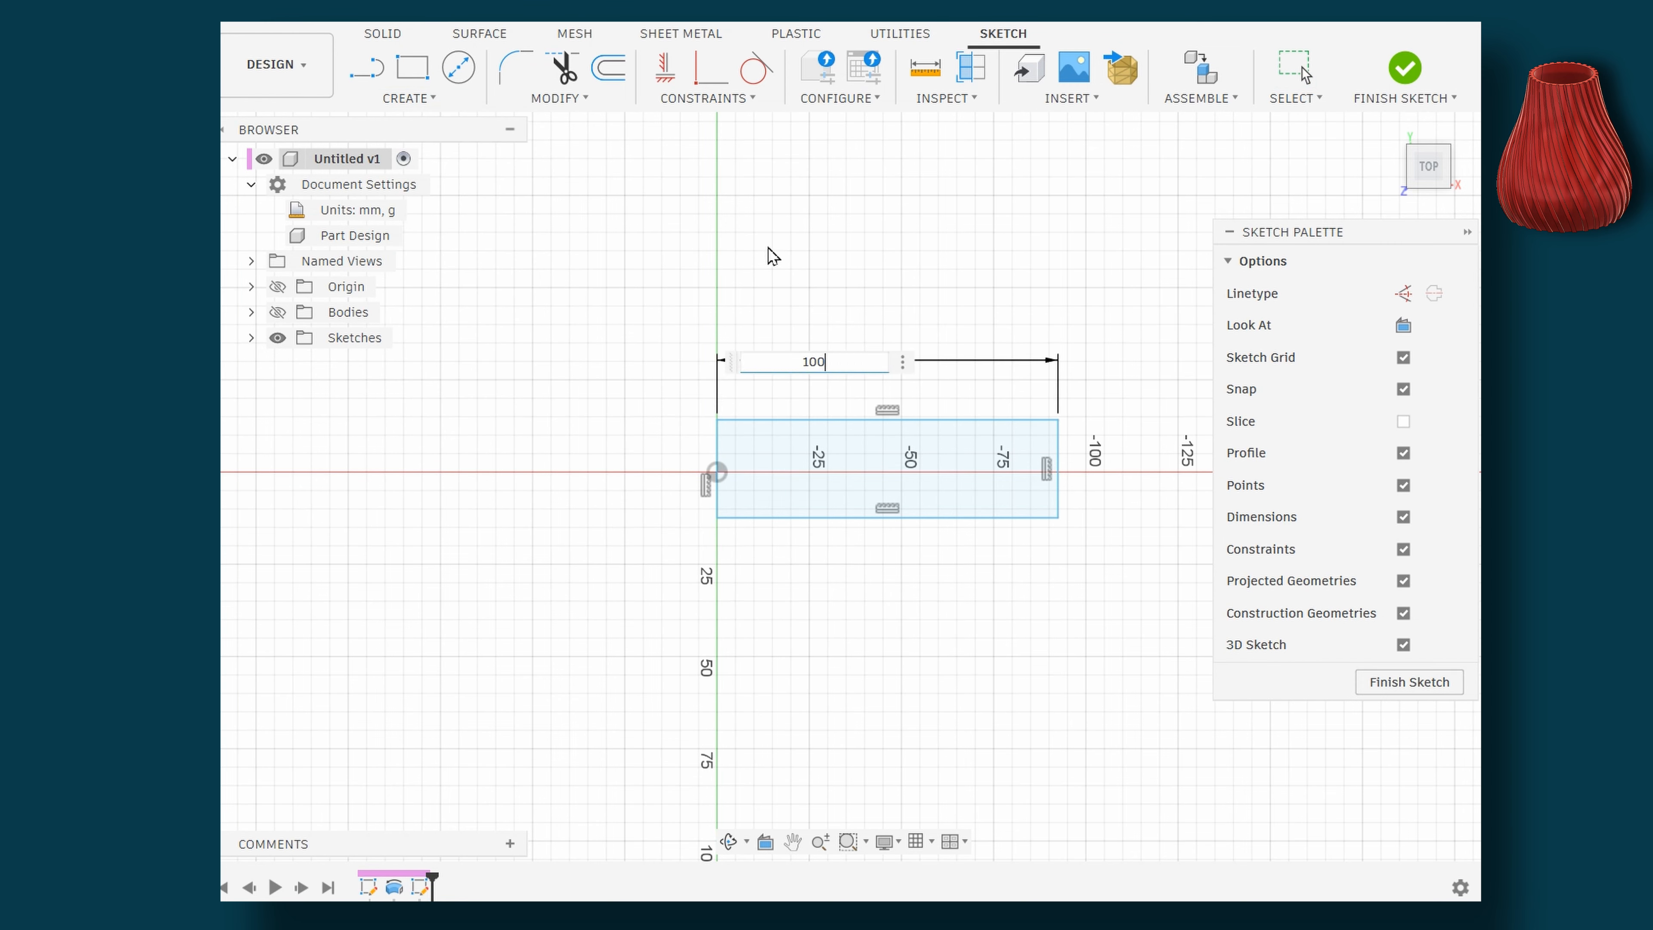
{"action": "key", "text": "Return"}
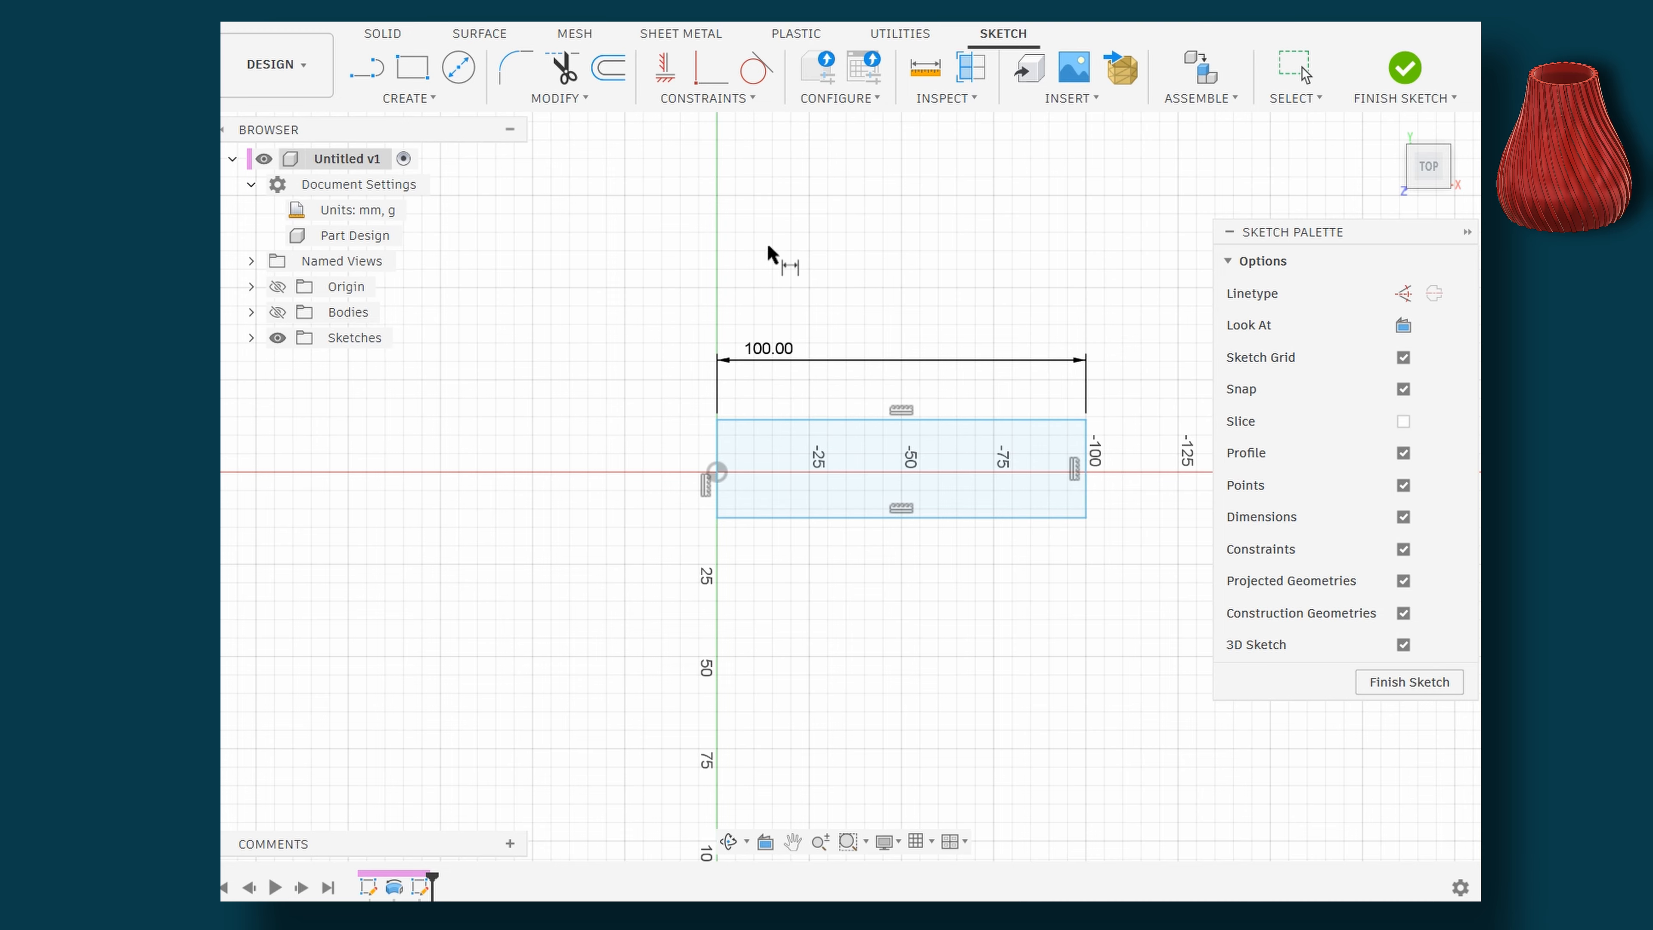
{"action": "left_click", "coordinate": [1088, 501]}
{"action": "left_click", "coordinate": [1137, 568]}
{"action": "type", "text": "1"}
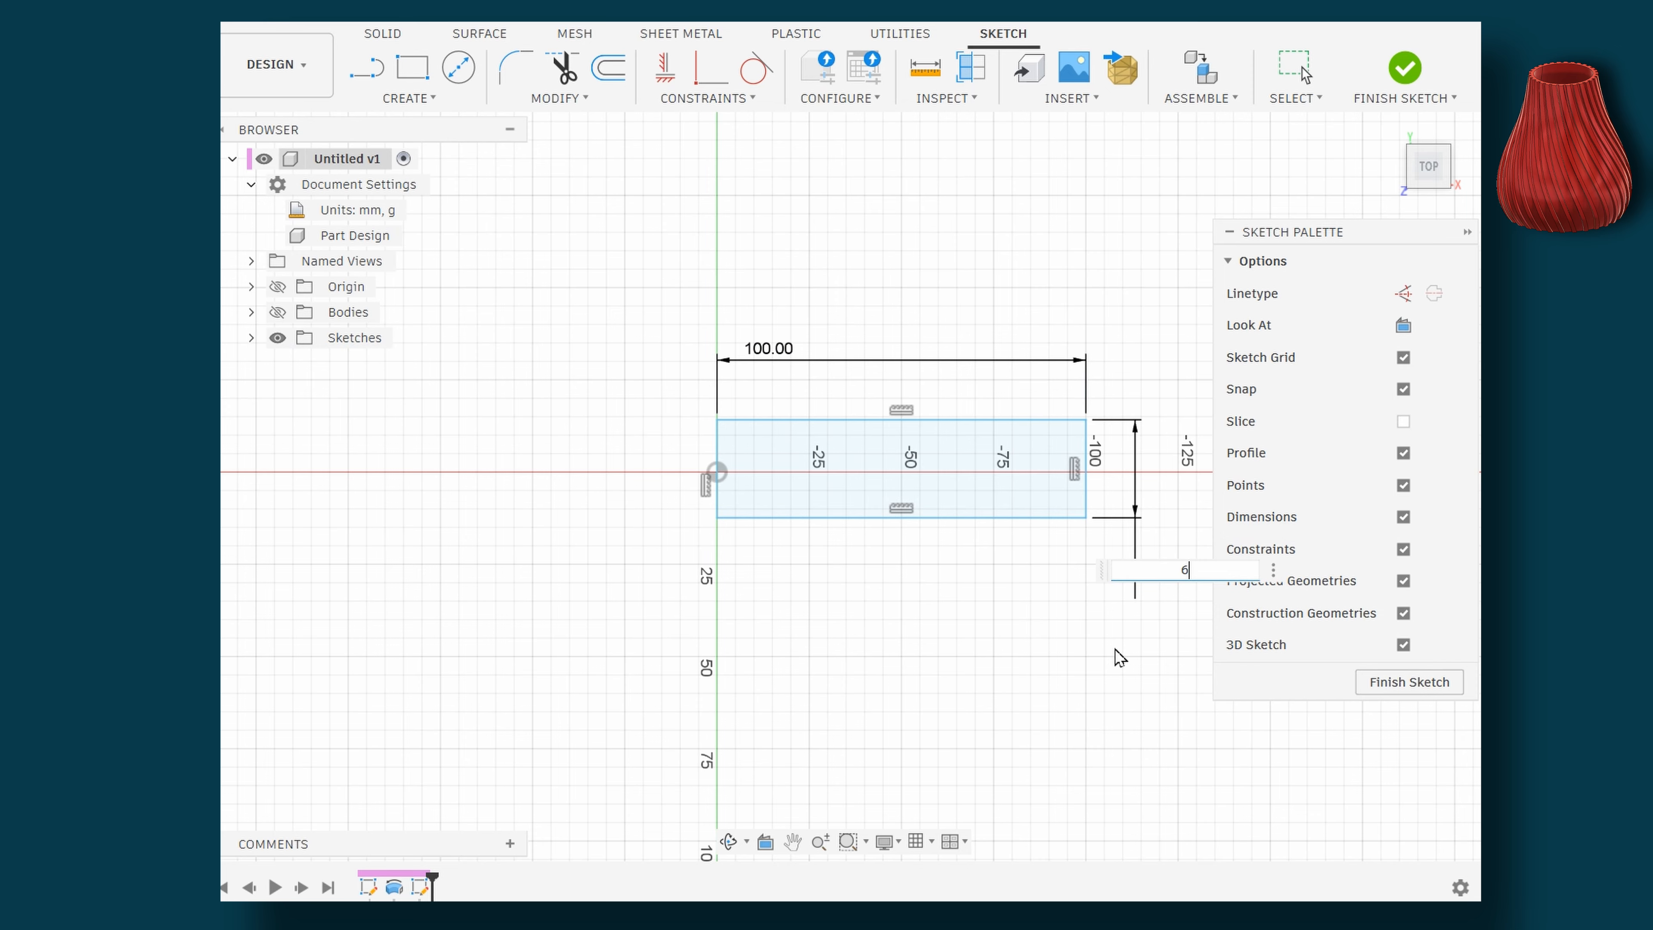
{"action": "key", "text": "Return"}
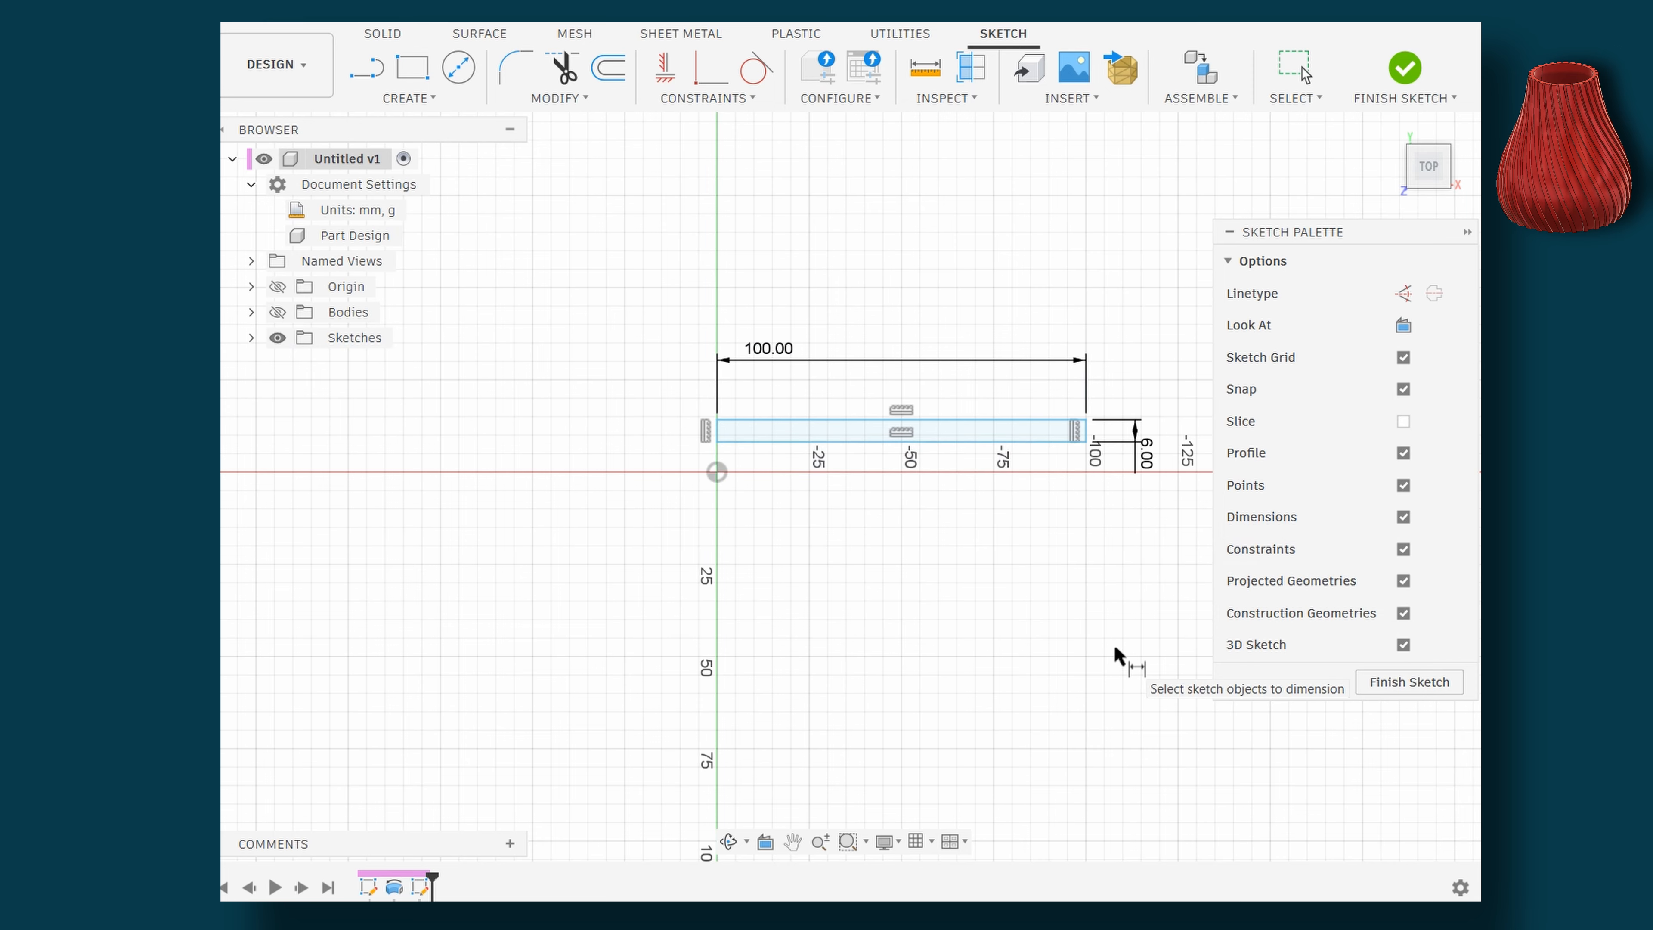
Dimension the rectangle's upper long edge 3 mm from the origin to centre the strip, and finish the sketch
{"action": "left_click", "coordinate": [976, 421]}
{"action": "left_click", "coordinate": [715, 472]}
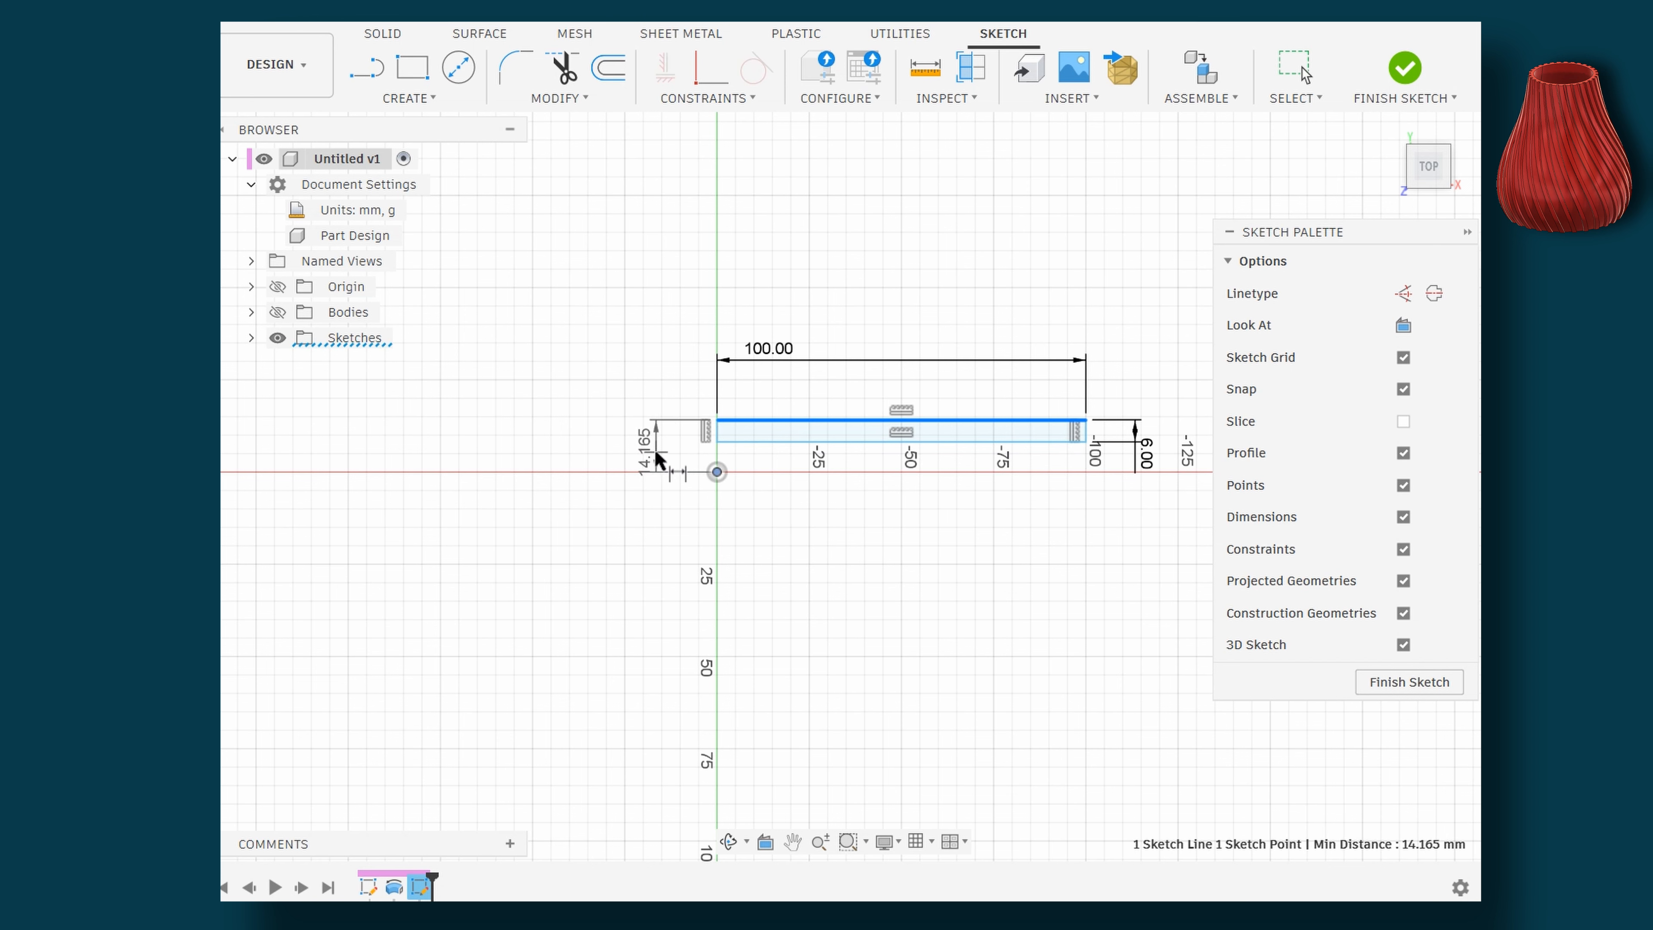
{"action": "left_click", "coordinate": [652, 456]}
{"action": "type", "text": "3"}
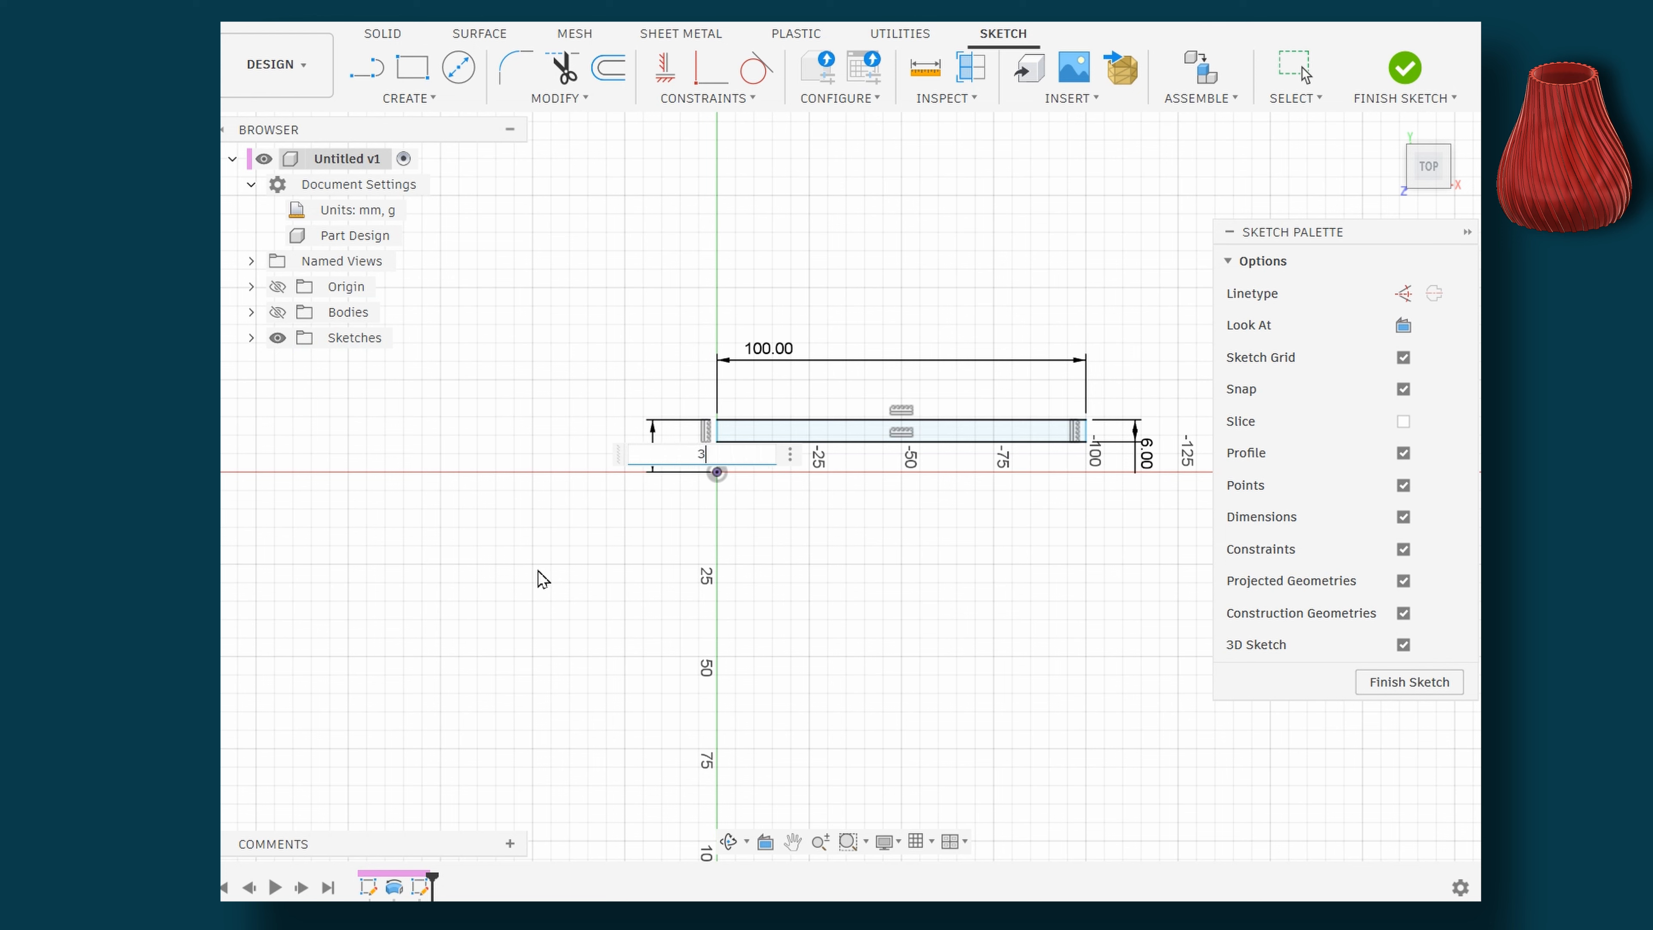
{"action": "key", "text": "Return"}
{"action": "key", "text": "Escape"}
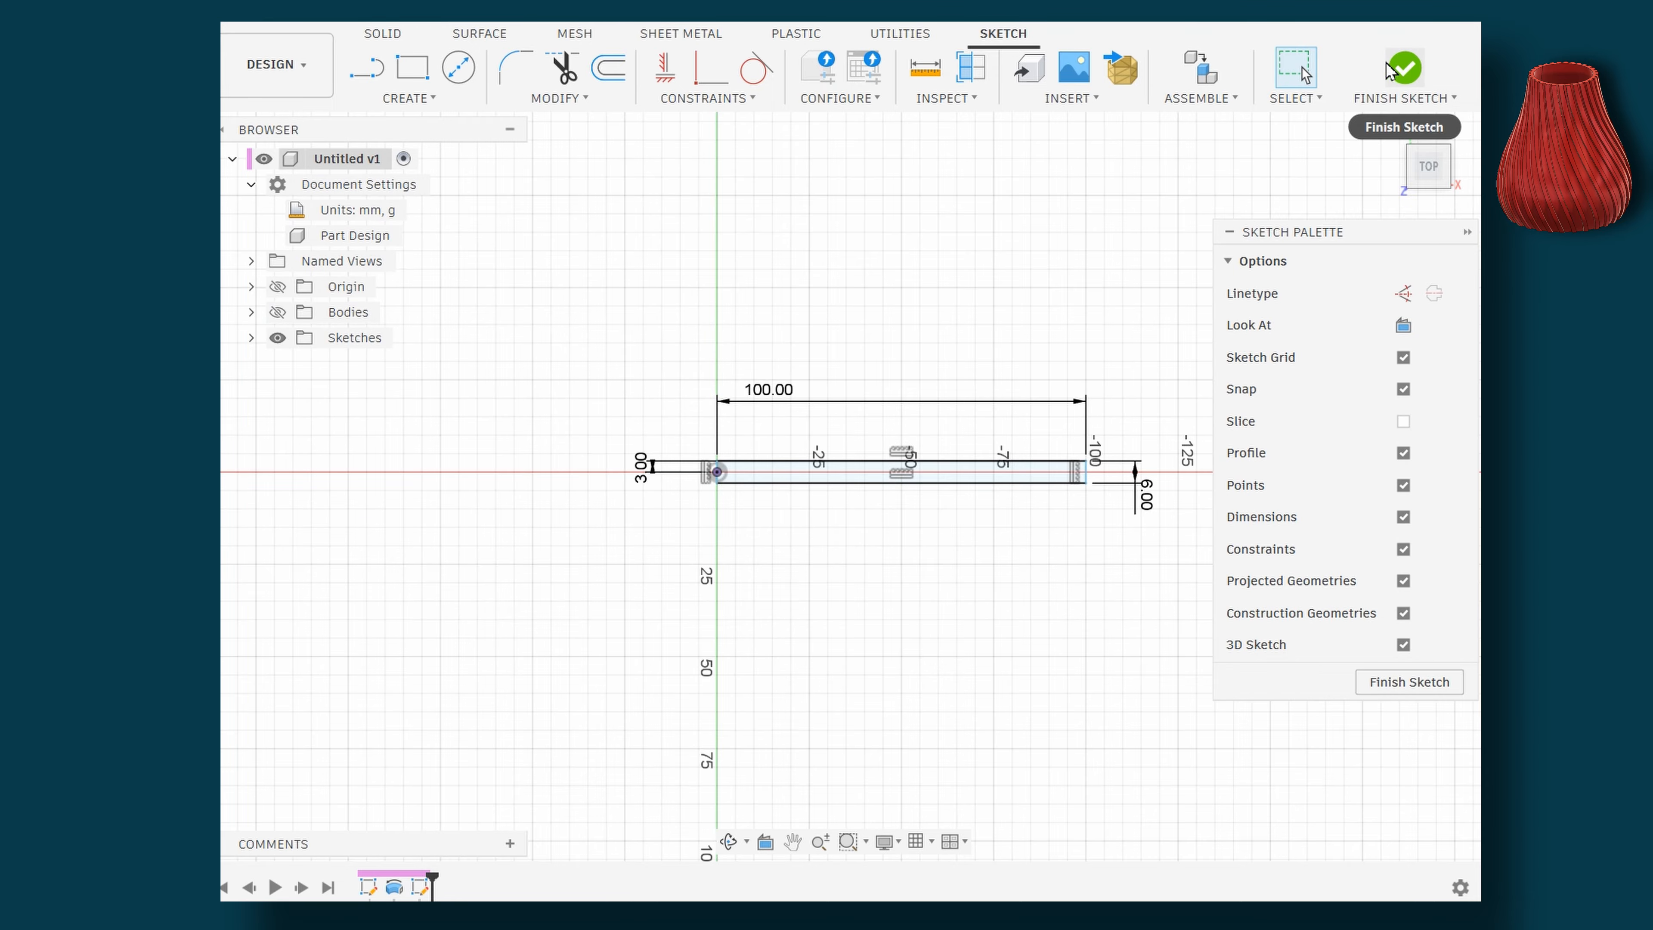
{"action": "left_click", "coordinate": [1404, 70]}
{"action": "mouse_move", "coordinate": [535, 669]}
{"action": "middle_mouse_down", "text": "shift"}
{"action": "mouse_move", "coordinate": [521, 635]}
{"action": "mouse_move", "coordinate": [546, 566]}
{"action": "middle_mouse_up", "text": "shift"}
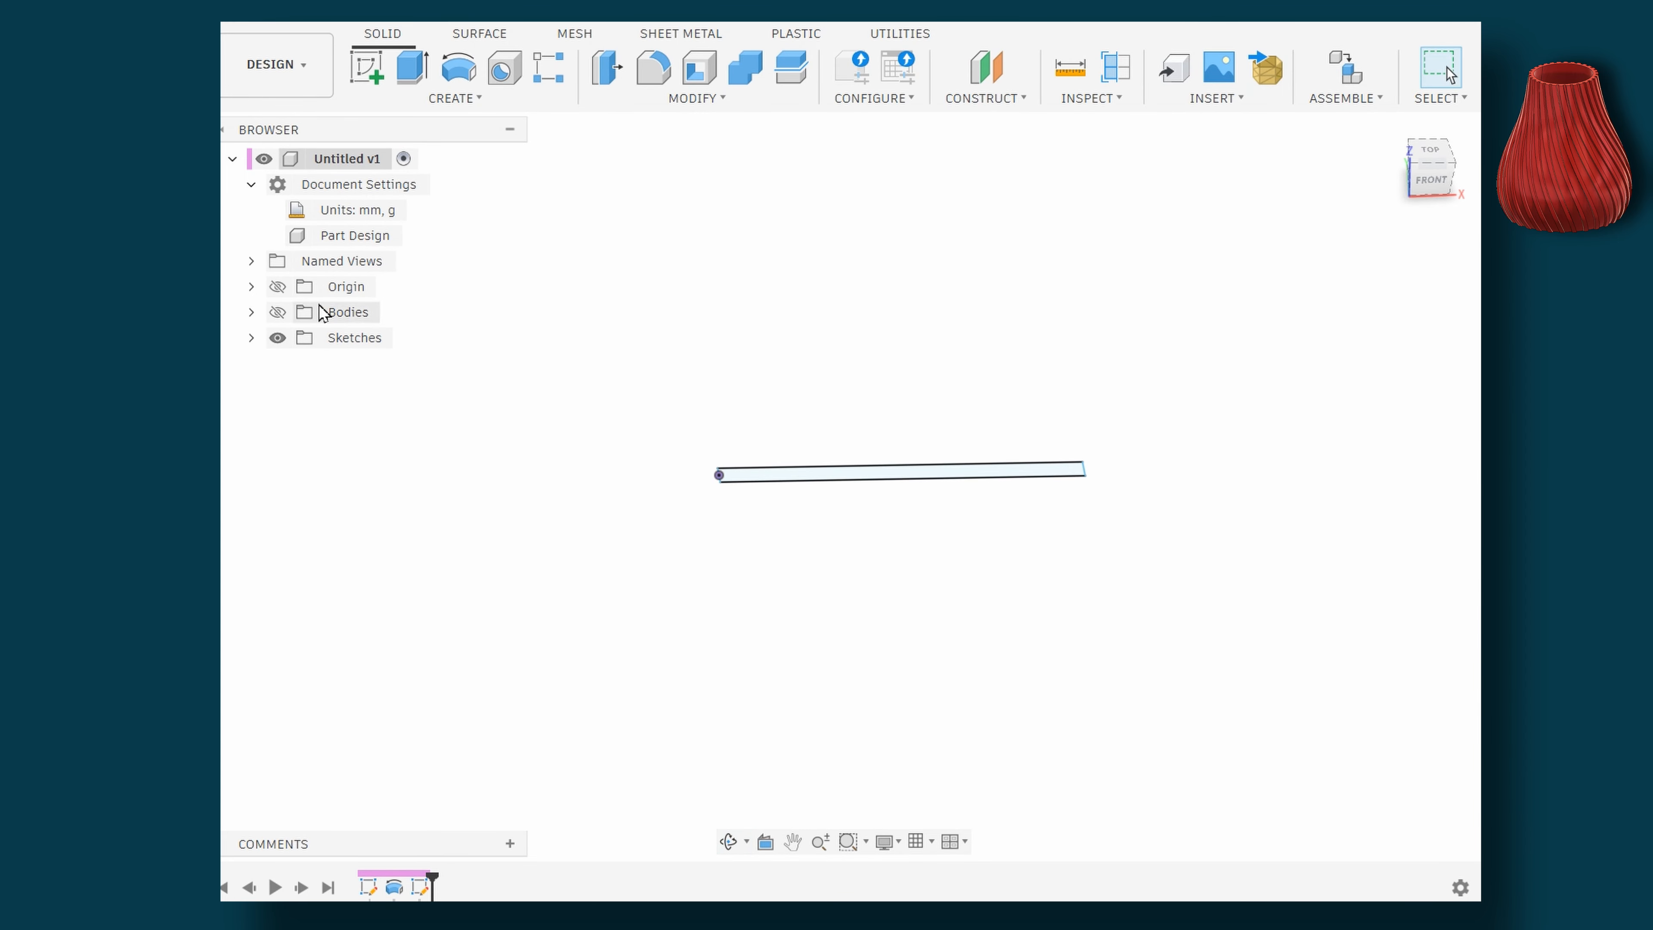
Show the bodies to examine the strip sketch against the whole vase, and hide them again
{"action": "left_click", "coordinate": [278, 313]}
{"action": "scroll", "coordinate": [645, 480], "scroll_direction": "down", "scroll_amount": 3}
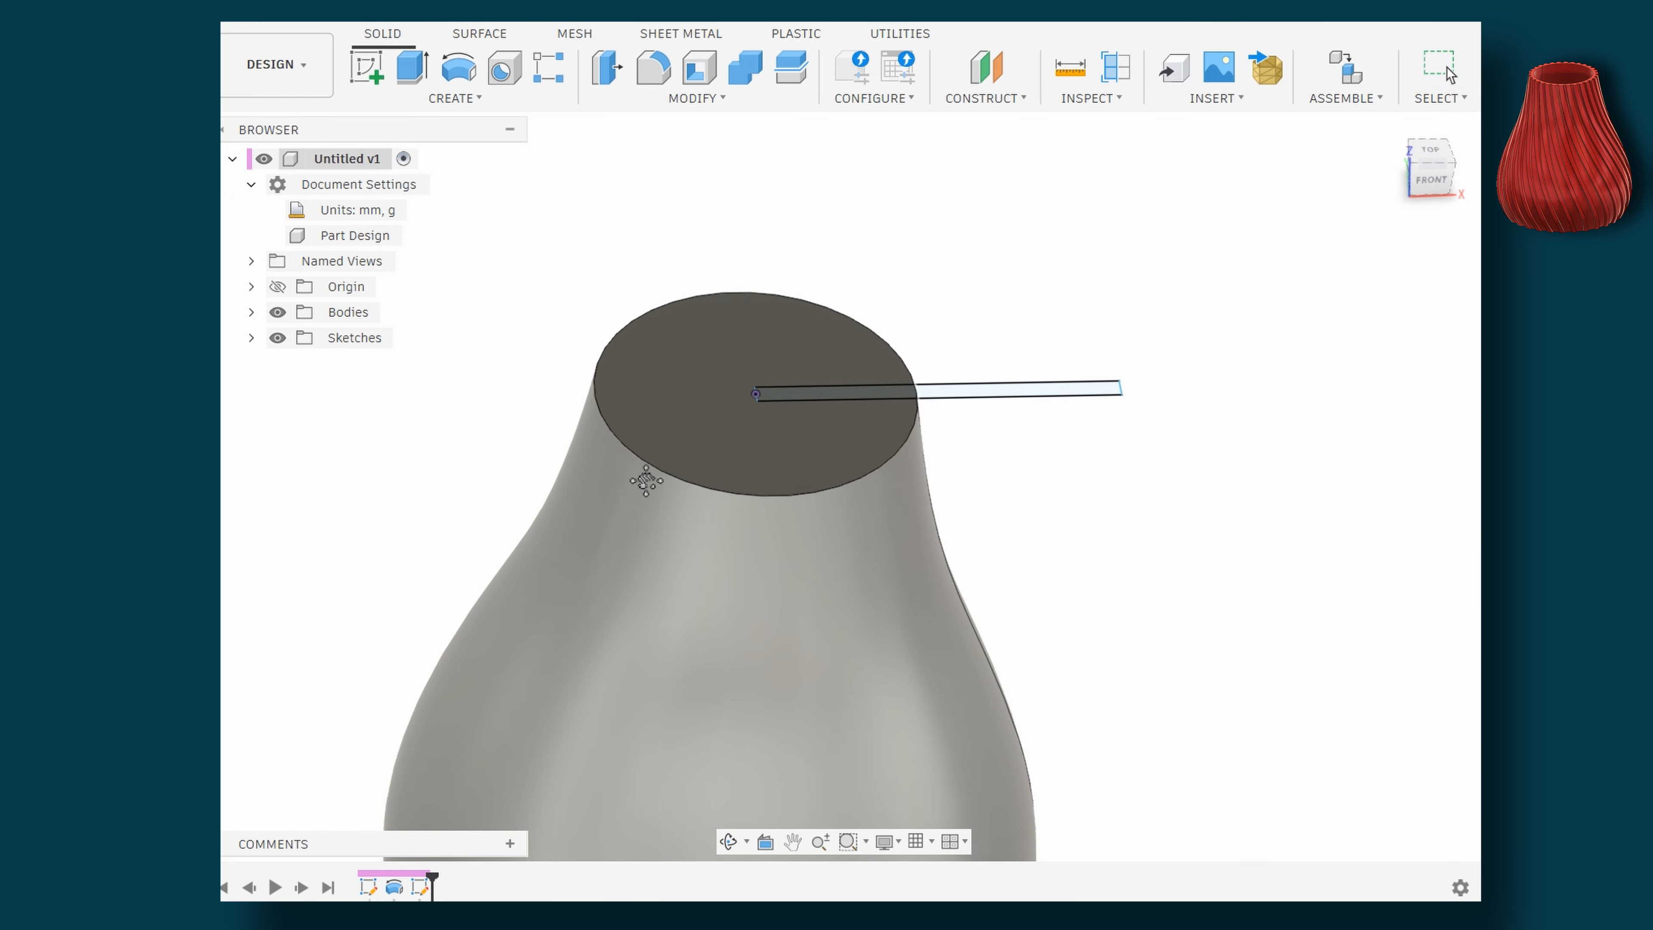
{"action": "middle_click_drag", "start_coordinate": [710, 519], "coordinate": [921, 742], "text": "shift"}
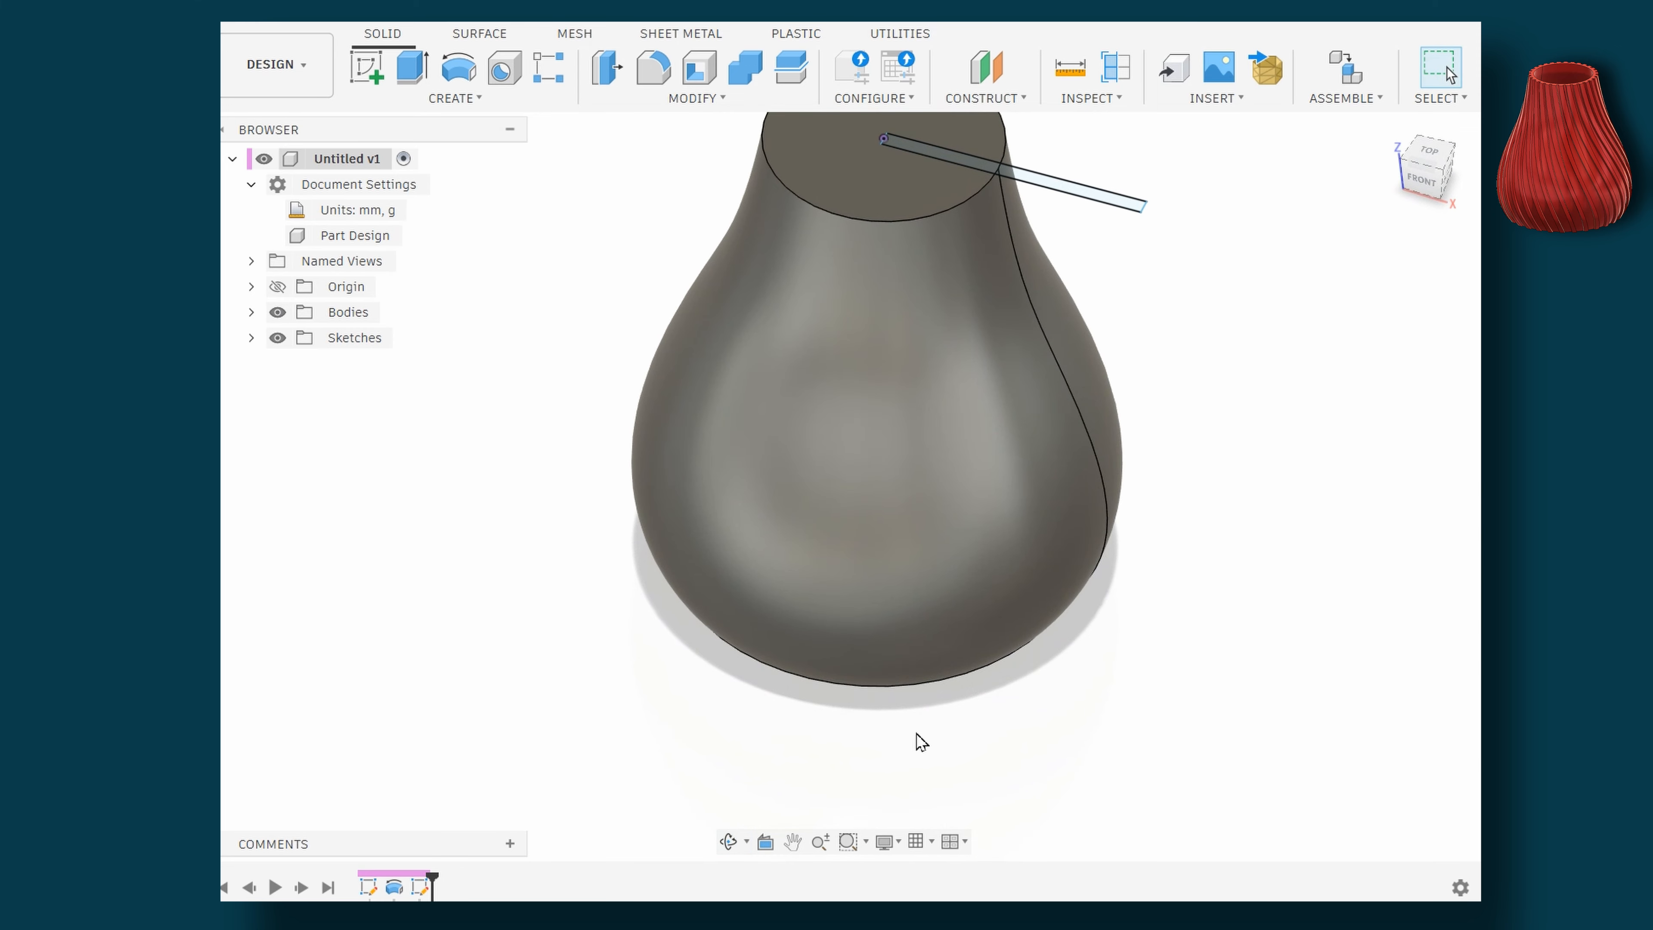
{"action": "left_click", "coordinate": [285, 316]}
Start a sketch on the horizontal origin plane and draw a slanted, closed four-sided outline about 22 mm wide above the existing strip, using lines
{"action": "left_click", "coordinate": [367, 77]}
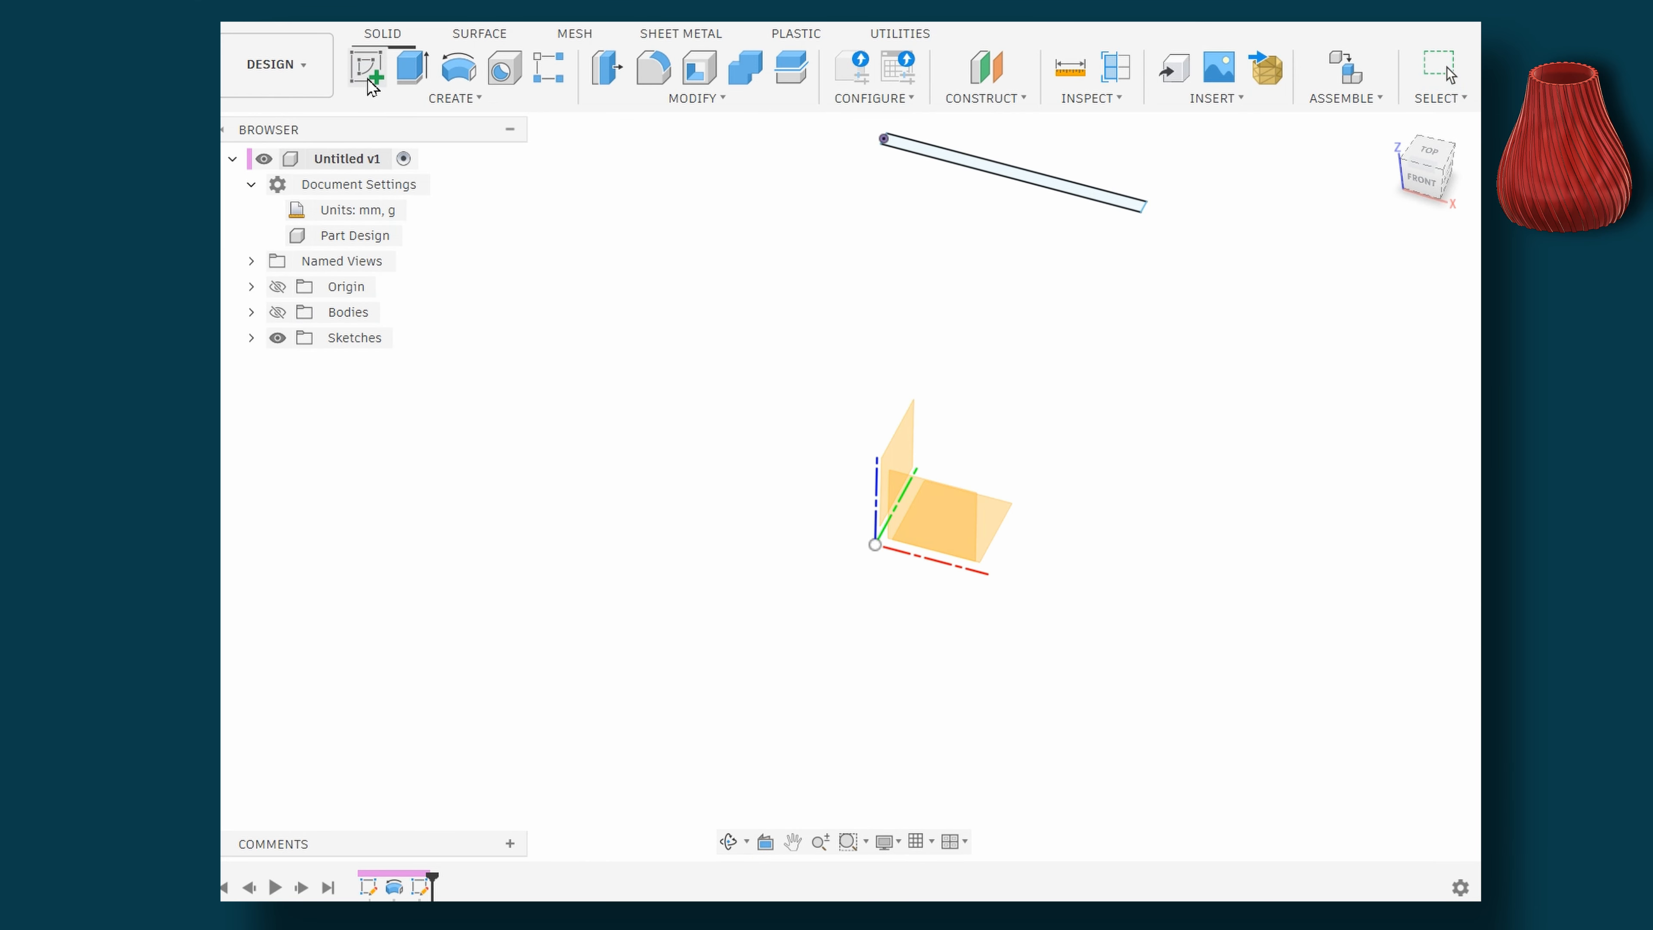
{"action": "left_click", "coordinate": [1001, 514]}
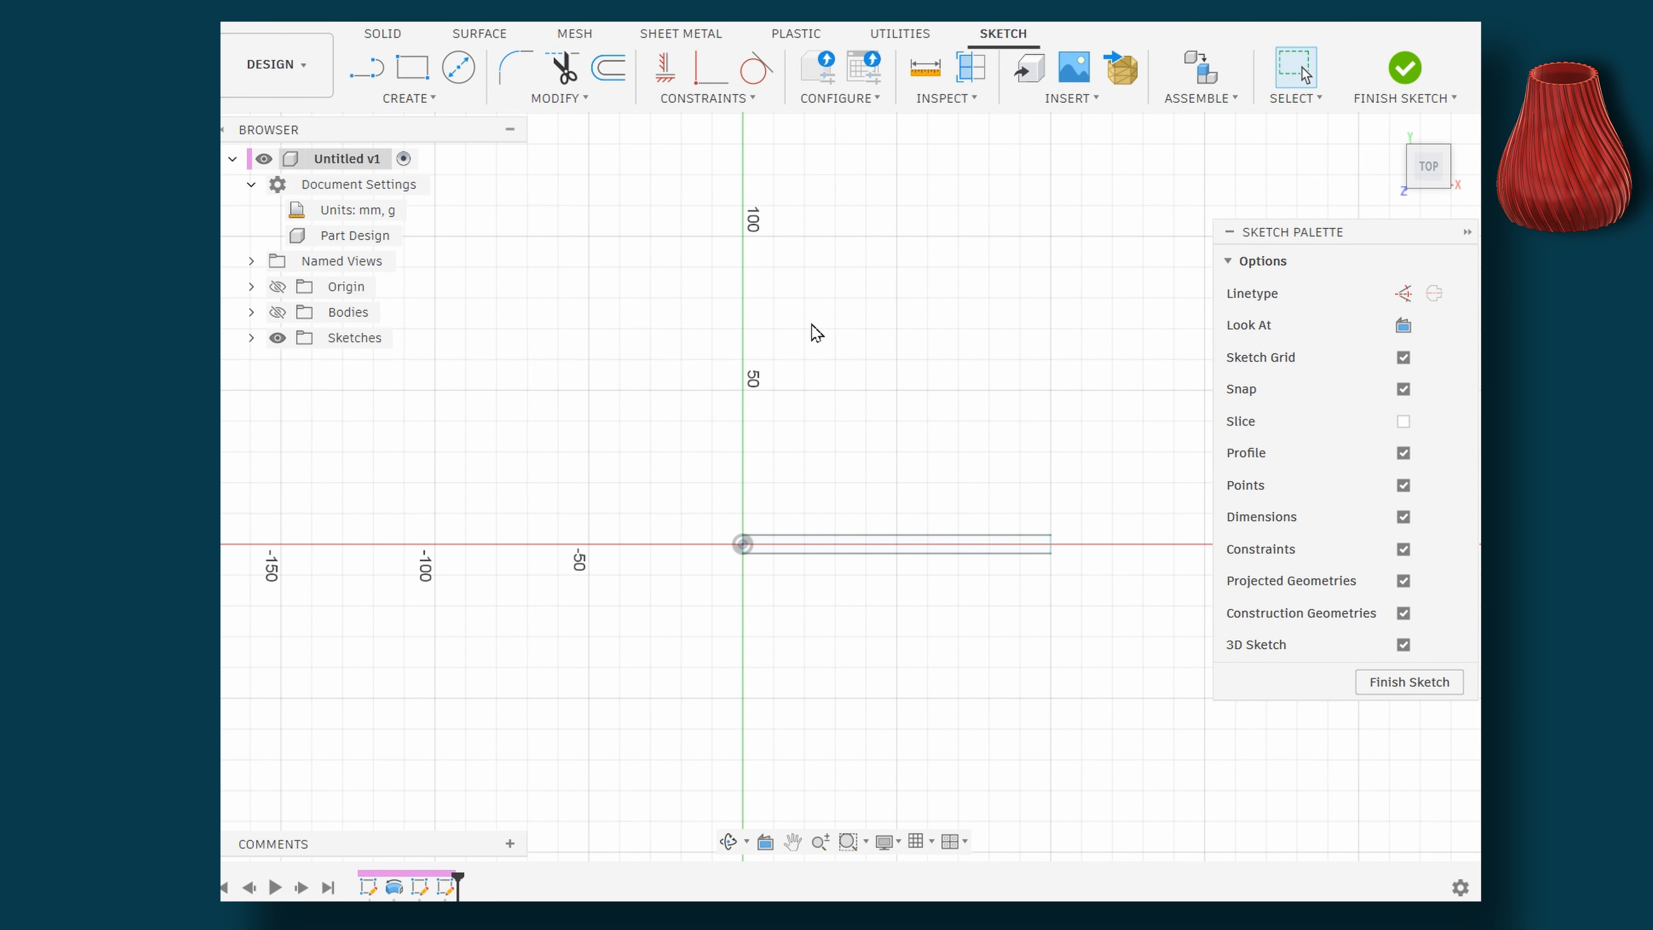
{"action": "left_click", "coordinate": [367, 67]}
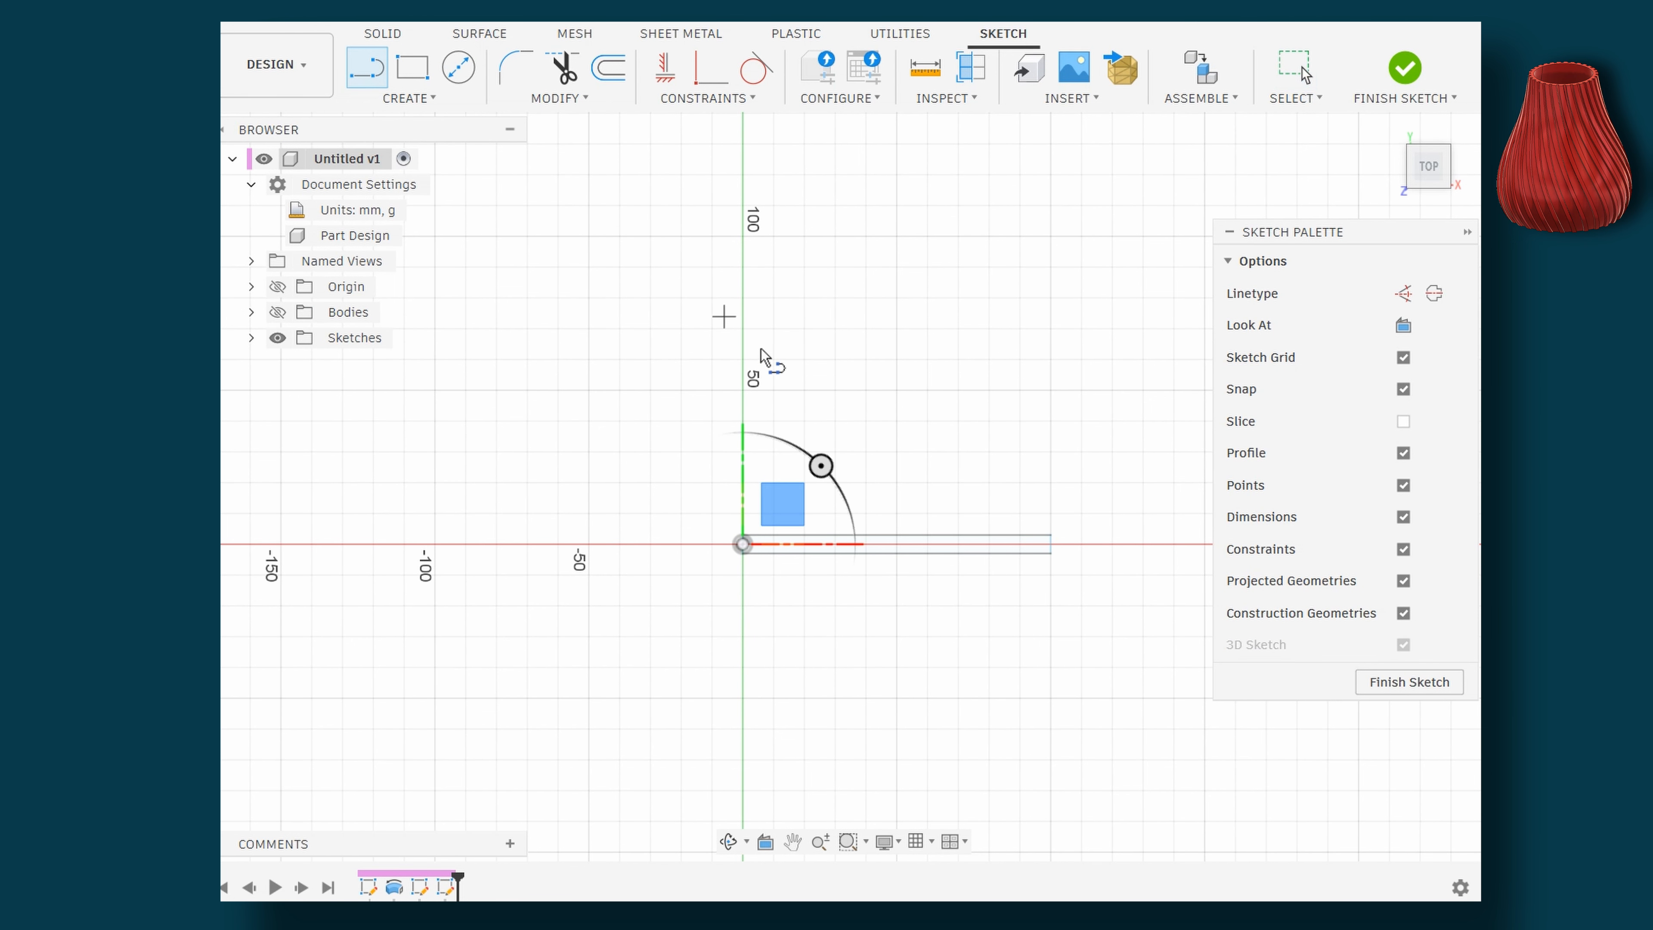
{"action": "left_click", "coordinate": [804, 412]}
{"action": "left_click", "coordinate": [999, 243]}
{"action": "left_click", "coordinate": [1054, 283]}
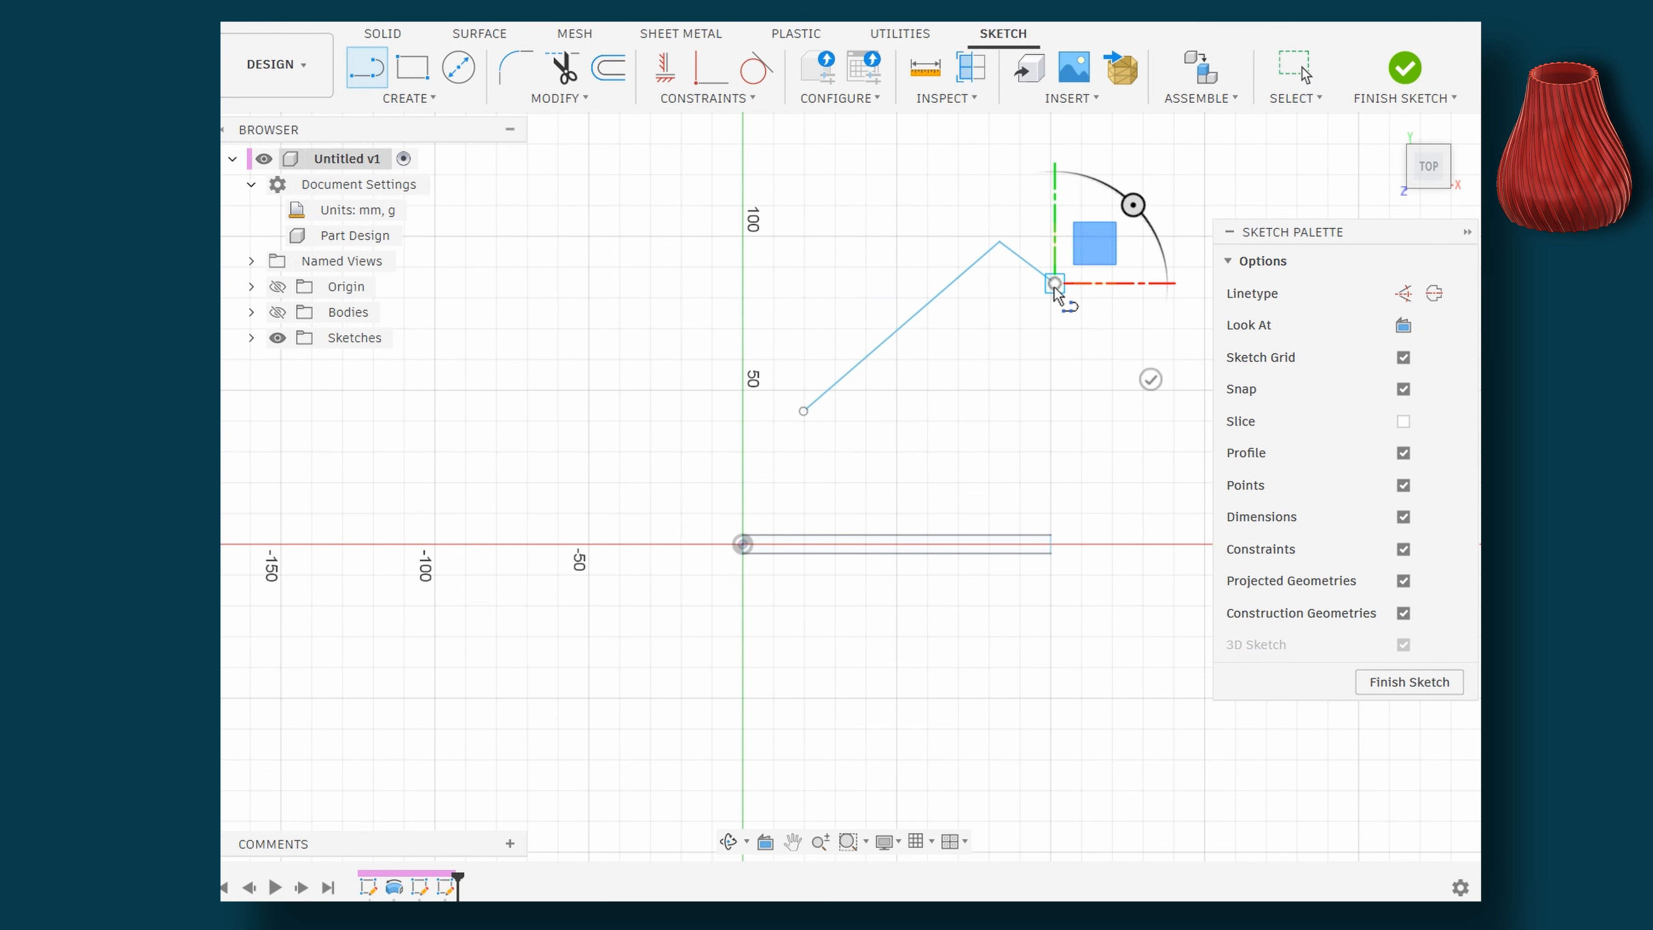
{"action": "left_click", "coordinate": [880, 433]}
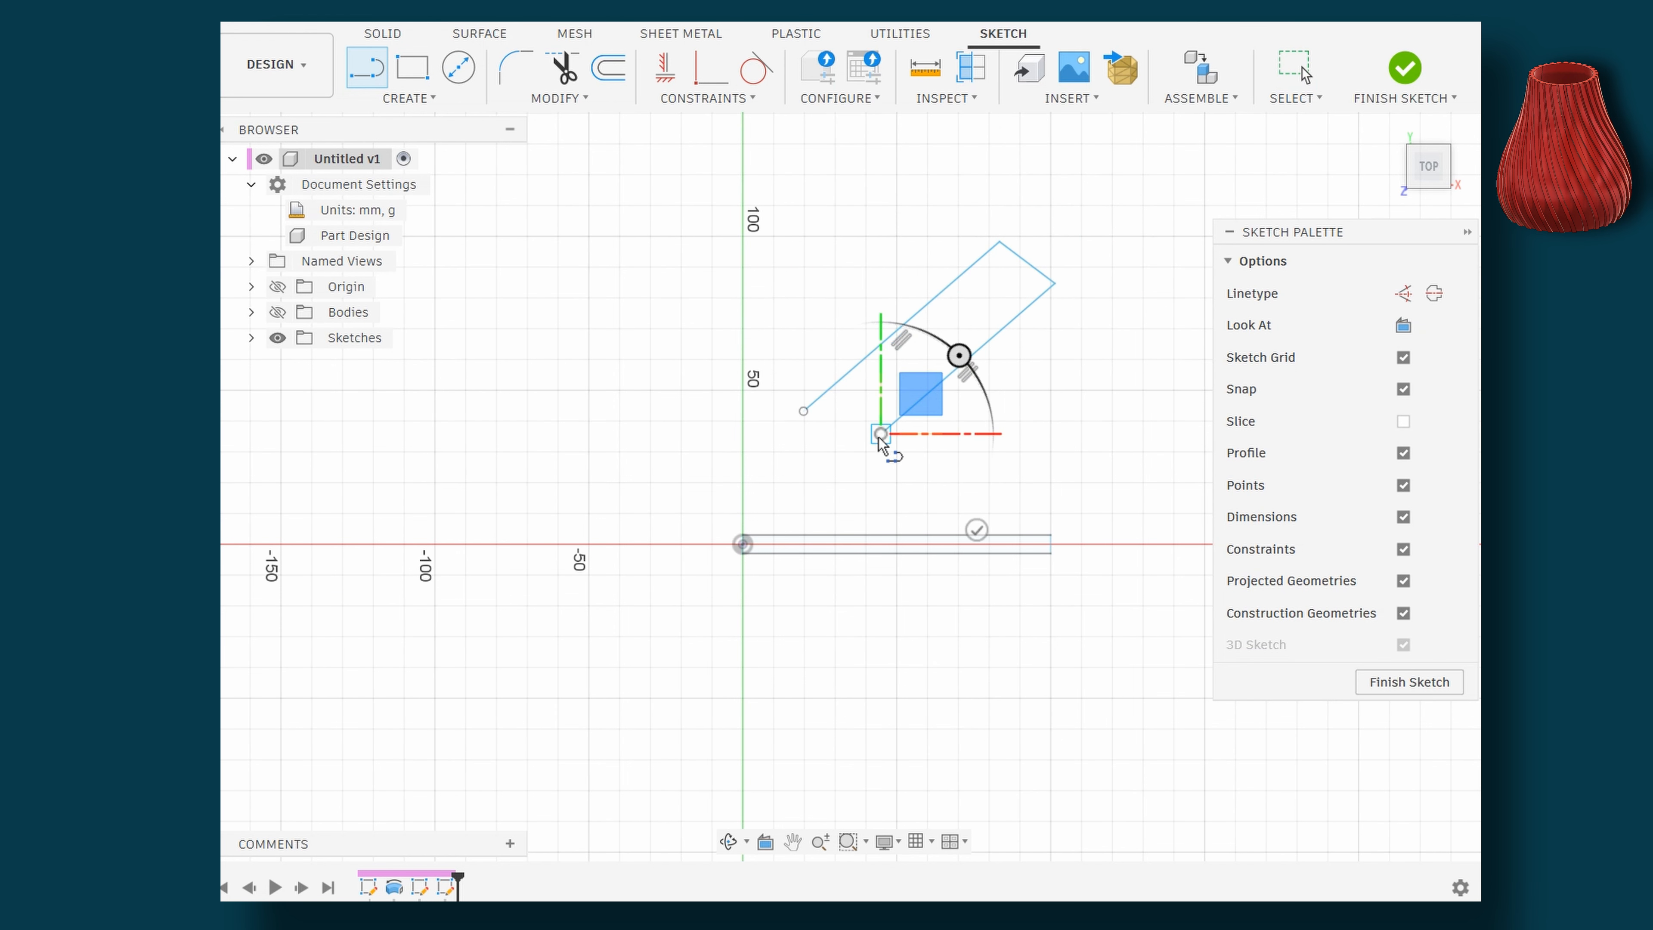
{"action": "left_click", "coordinate": [803, 421]}
{"action": "key", "text": "Escape"}
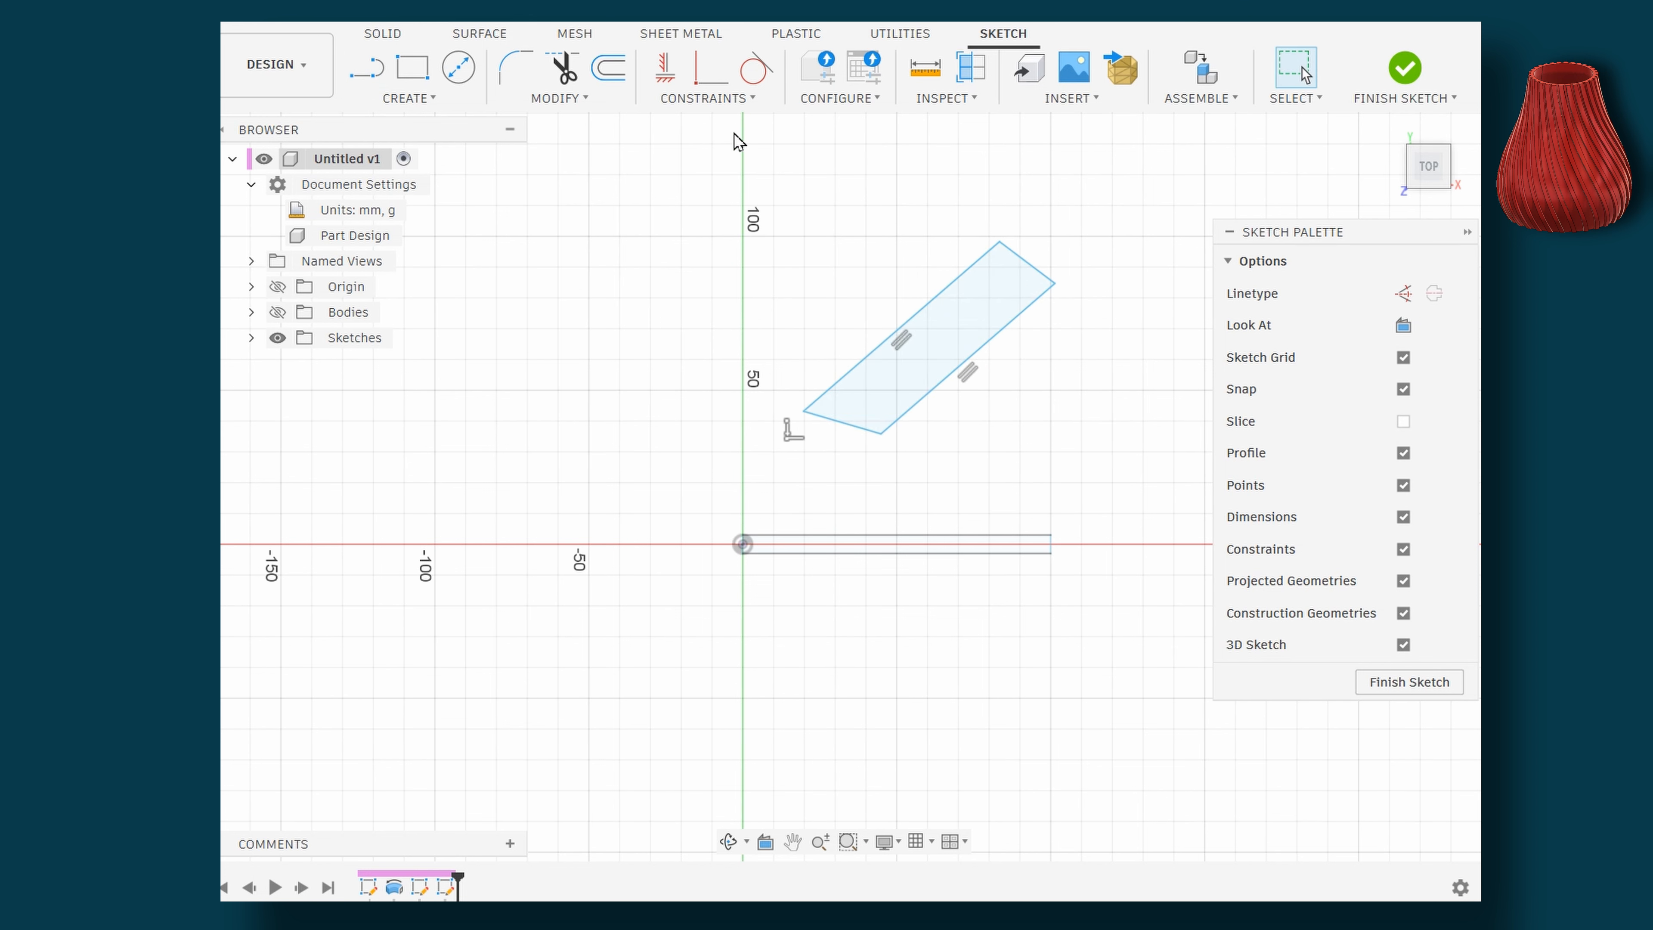
Make both short edges of the slanted outline perpendicular to its long edges
{"action": "left_click", "coordinate": [711, 99]}
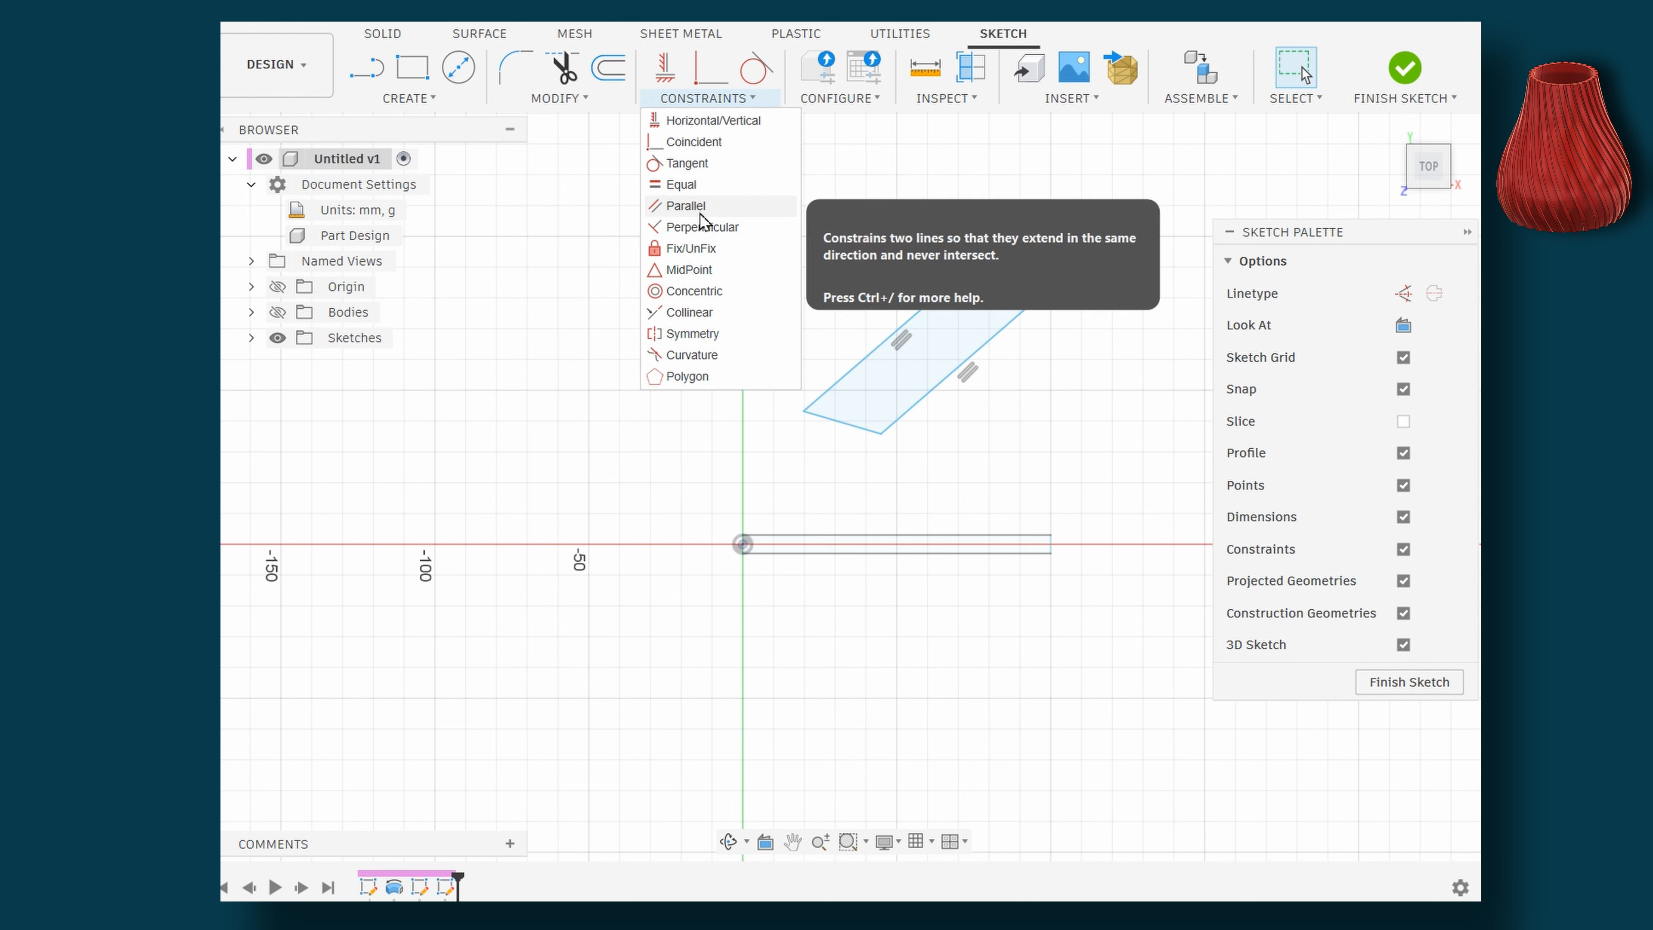
{"action": "left_click", "coordinate": [704, 227]}
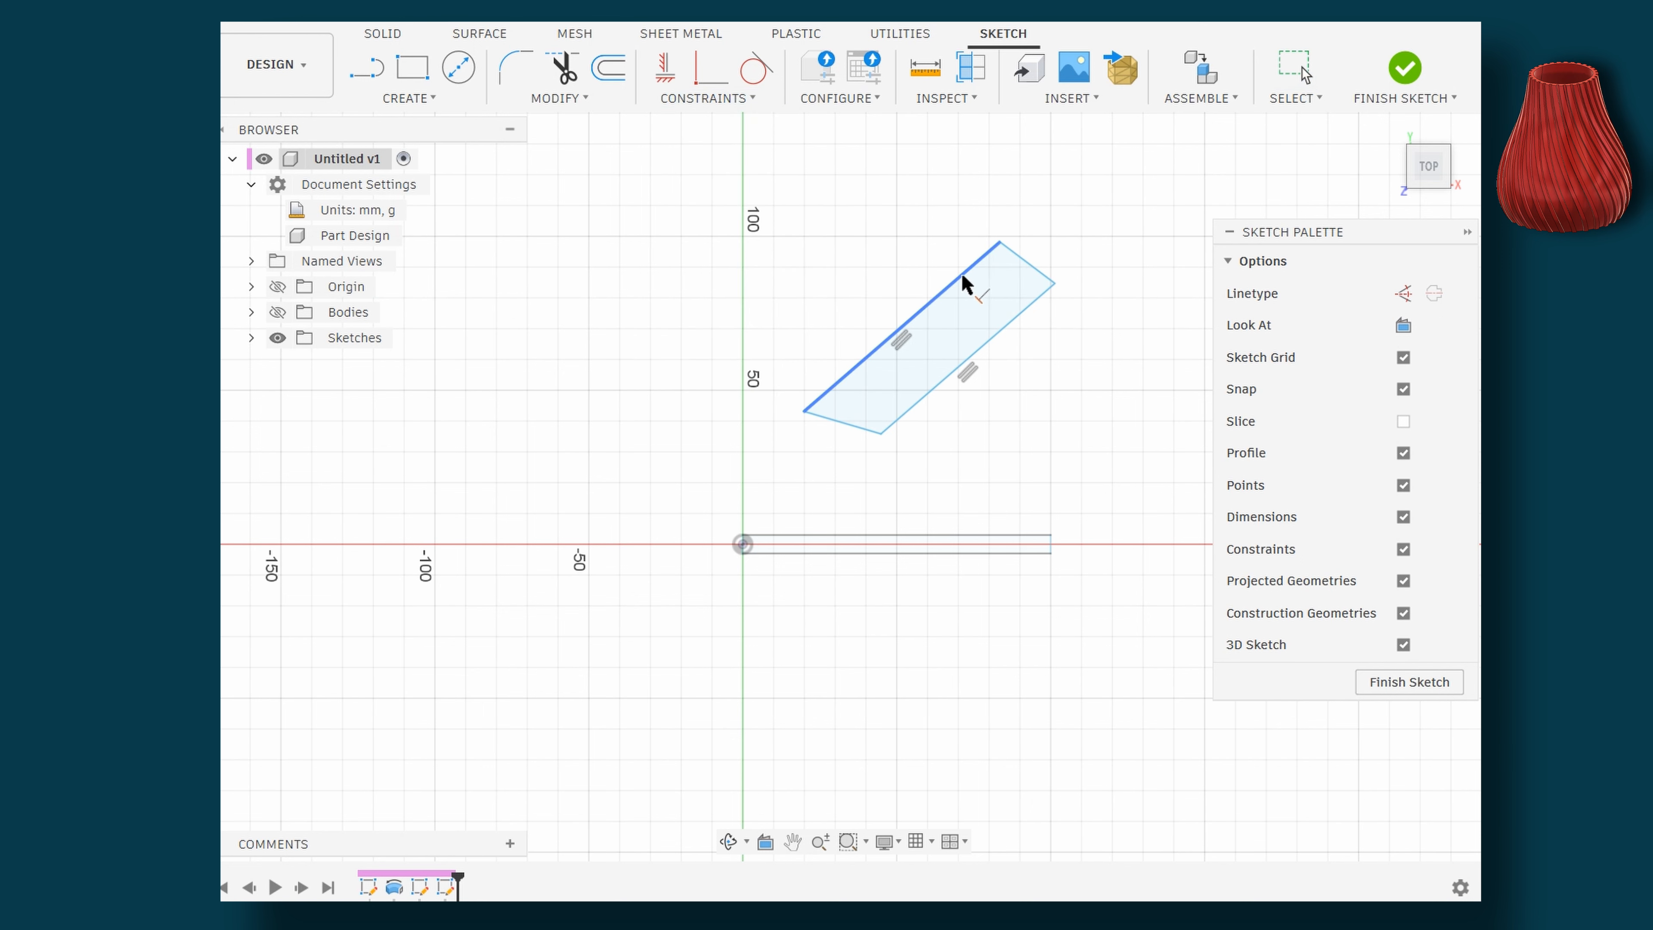
{"action": "left_click", "coordinate": [1032, 270]}
{"action": "left_click", "coordinate": [947, 376]}
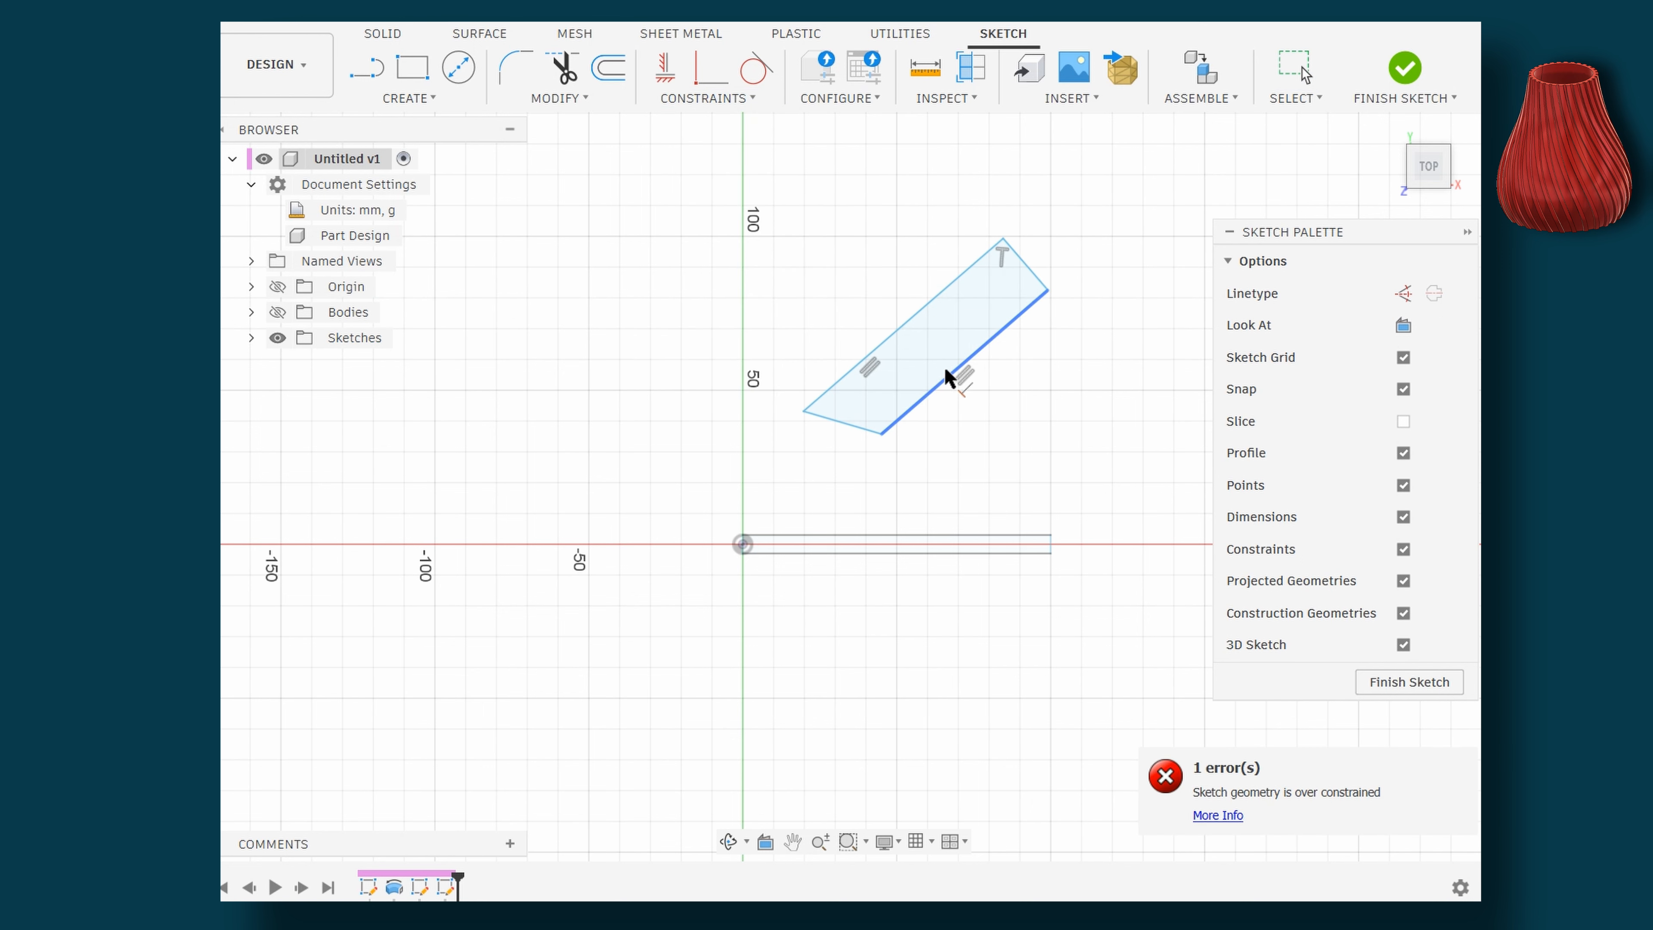
{"action": "left_click", "coordinate": [846, 426]}
{"action": "key", "text": "Escape"}
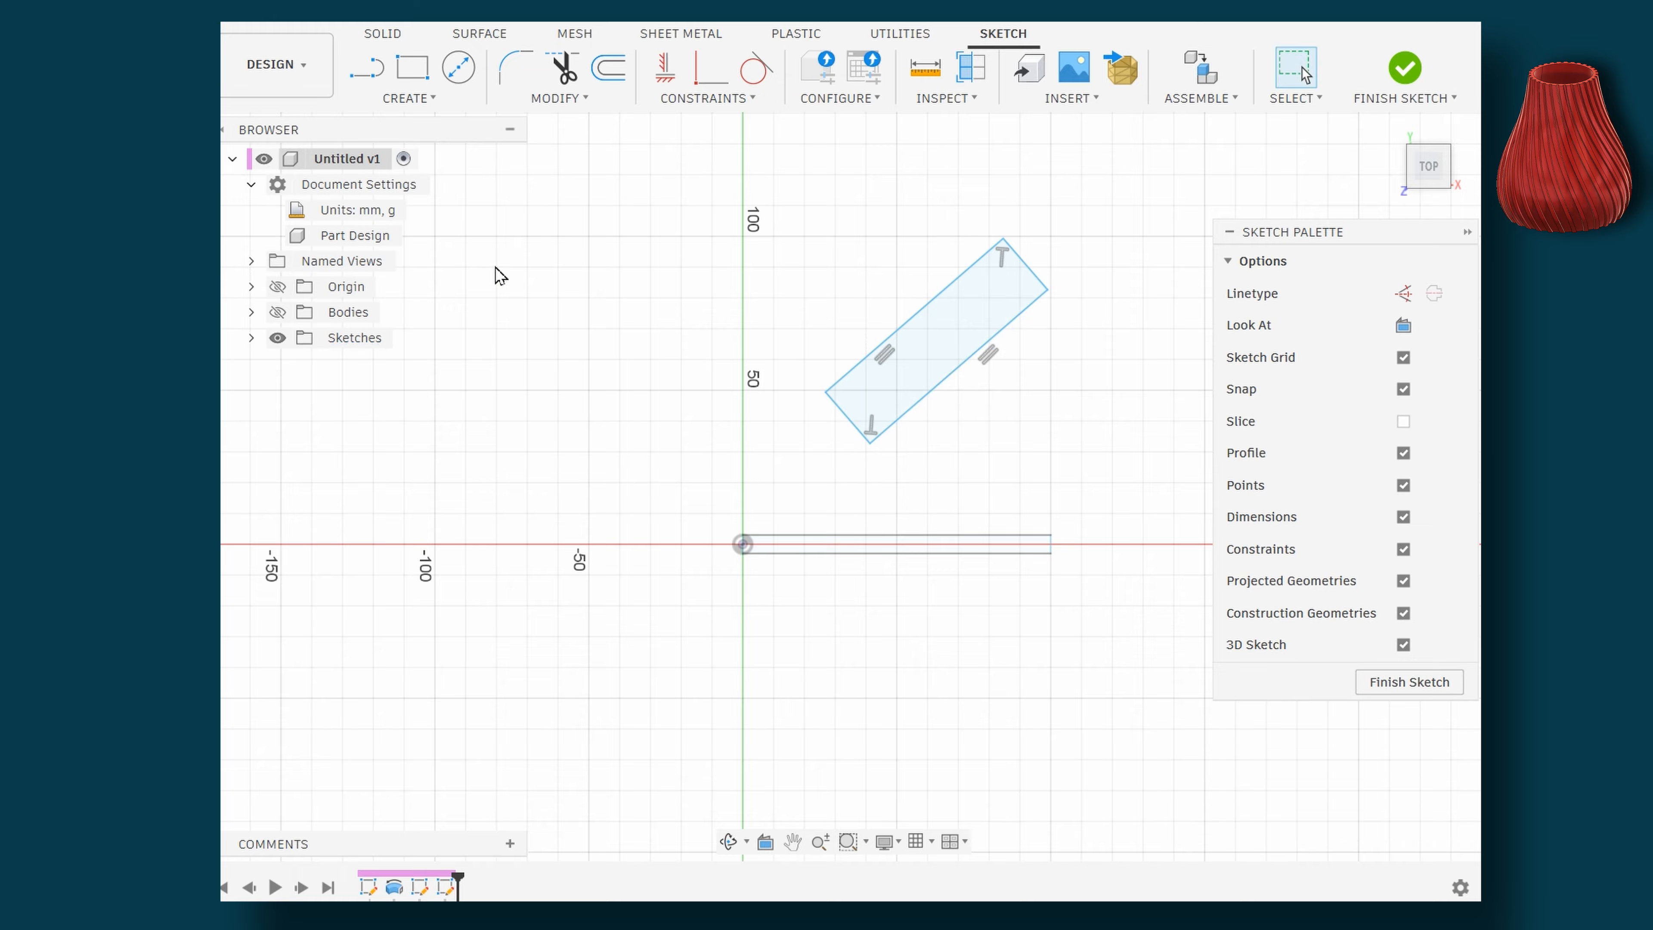
Dimension the slanted rectangle 6 mm wide and 100 mm long
{"action": "left_click", "coordinate": [436, 99]}
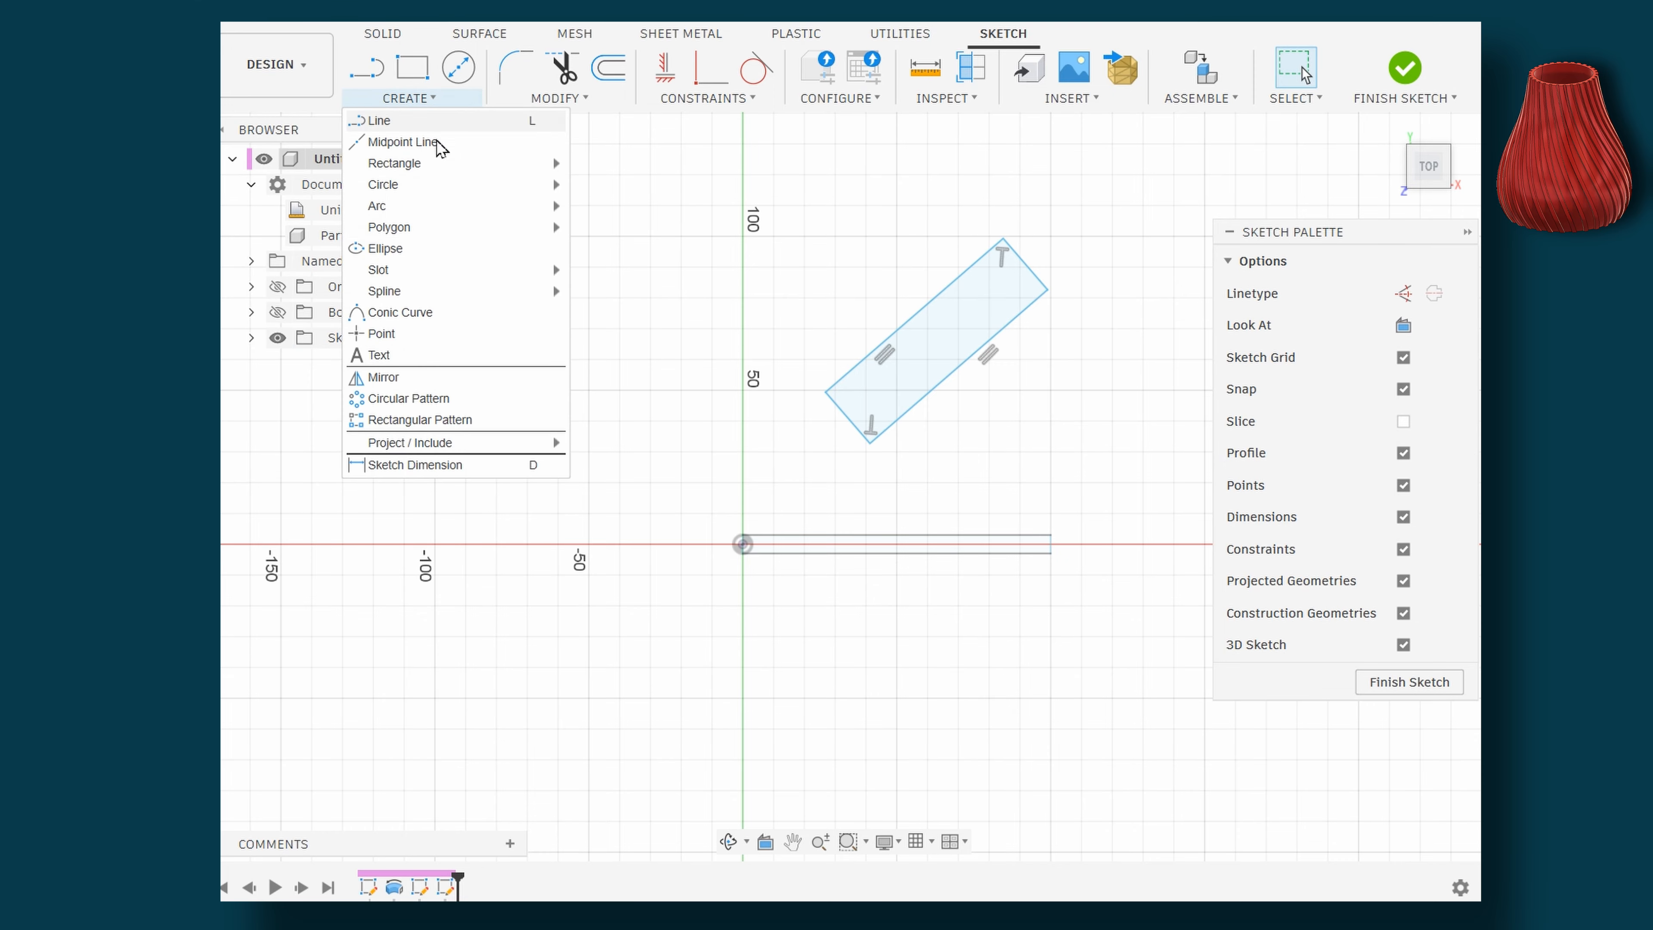
{"action": "left_click", "coordinate": [435, 465]}
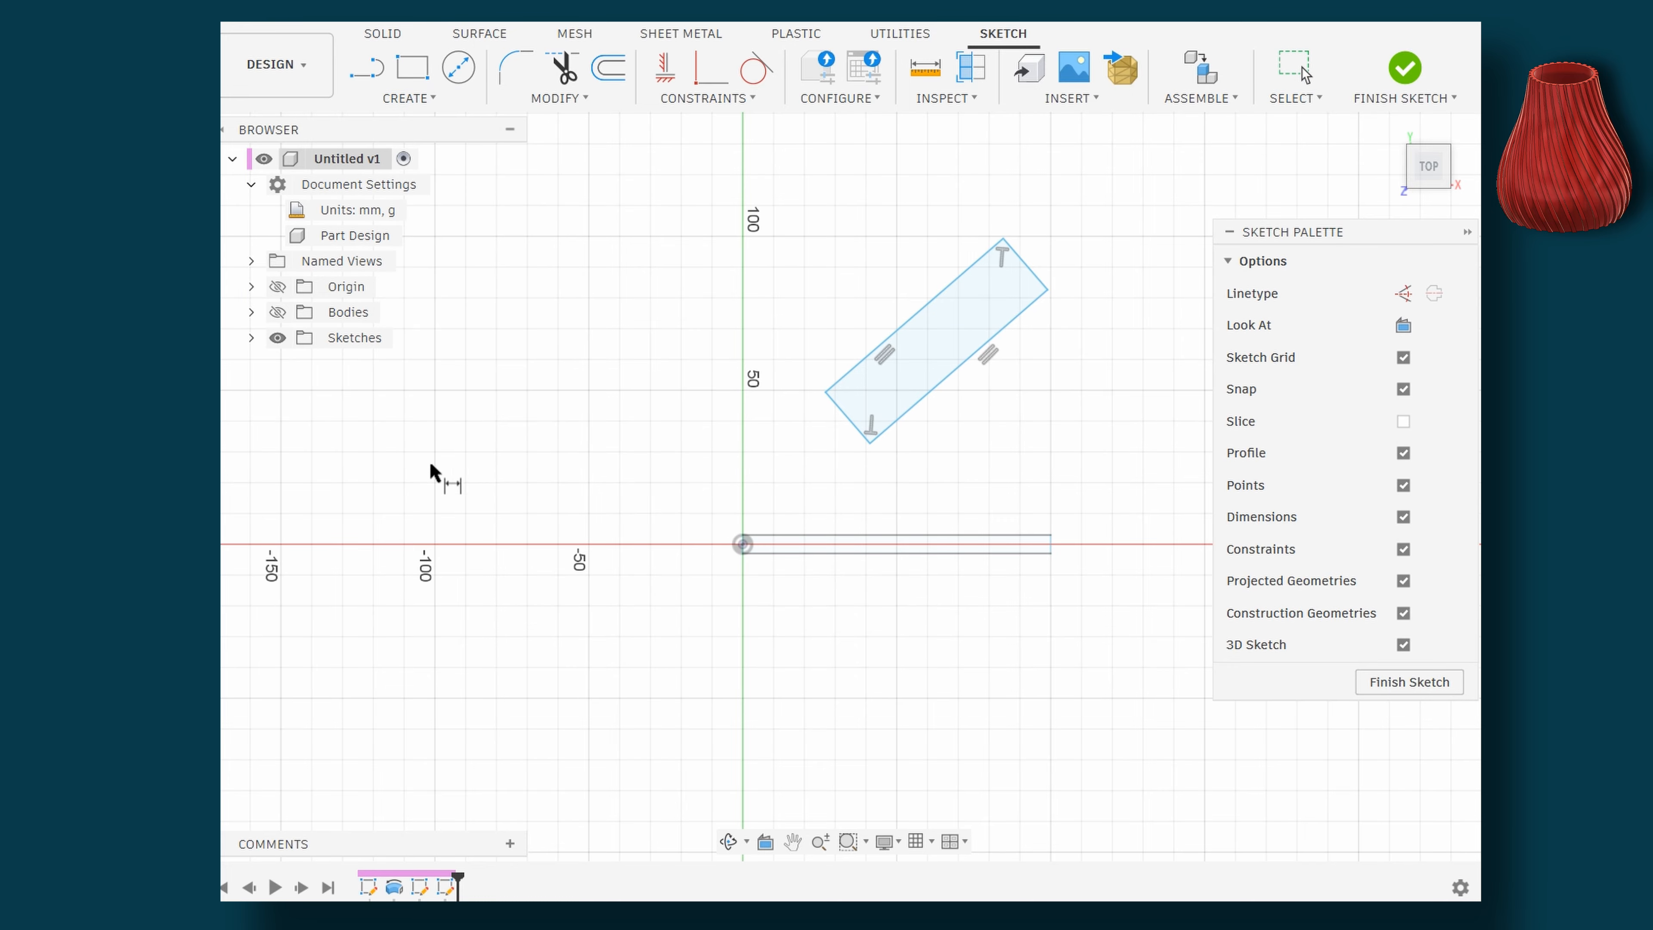
{"action": "left_click", "coordinate": [851, 428]}
{"action": "left_click", "coordinate": [1075, 241]}
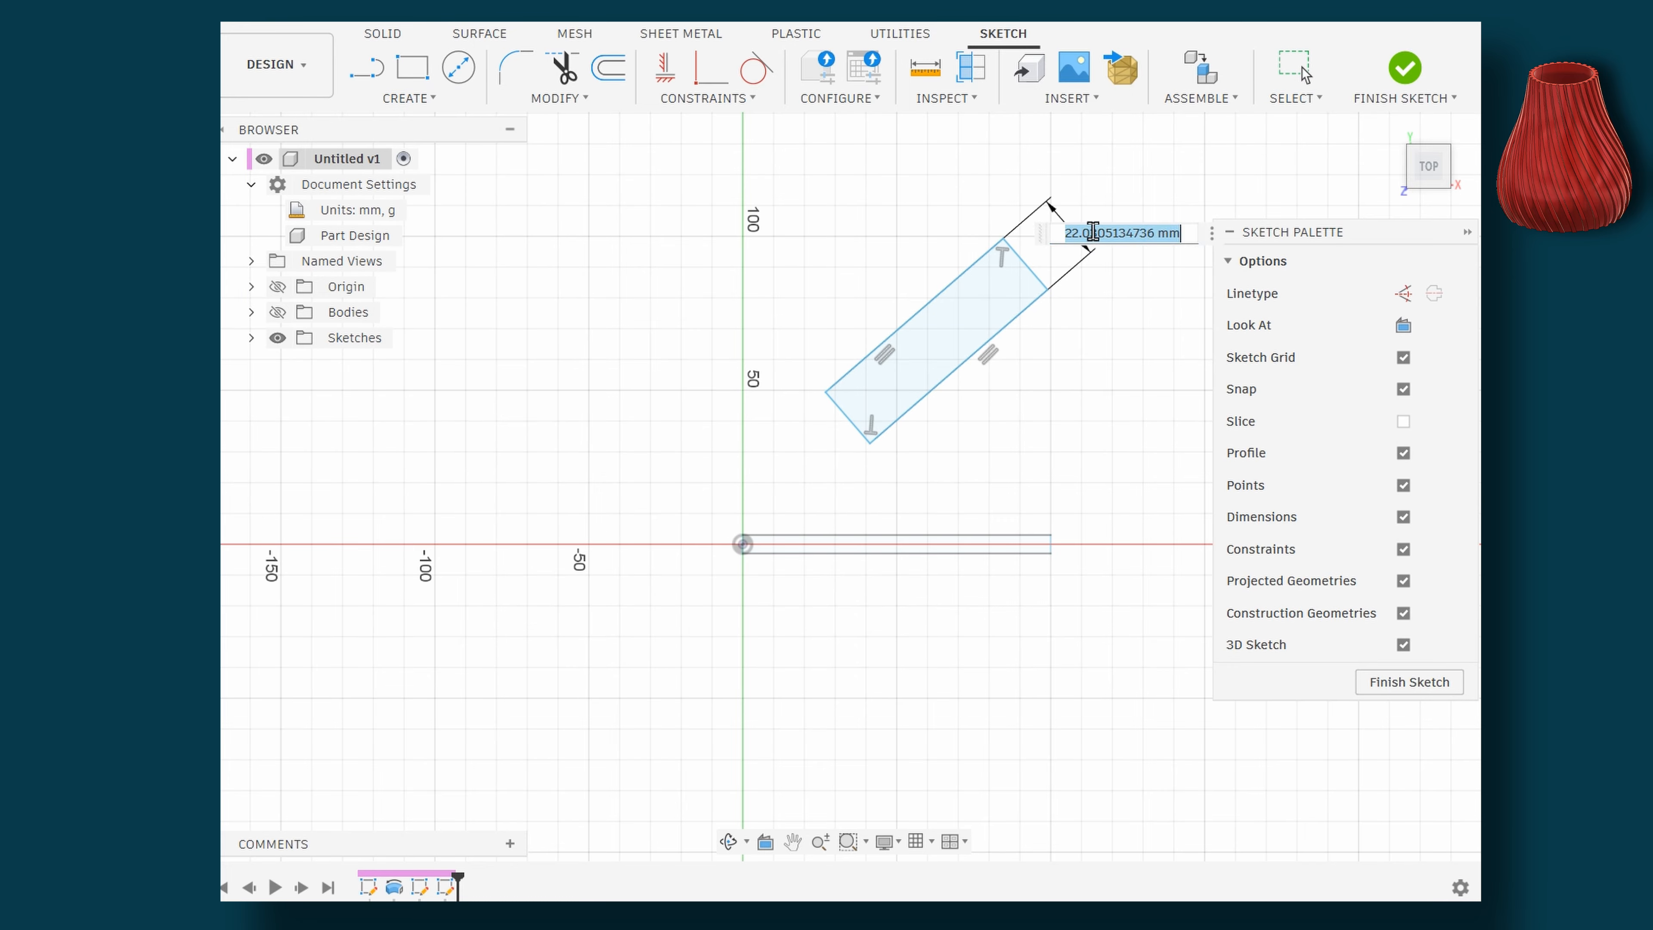
{"action": "type", "text": "6"}
{"action": "key", "text": "Return"}
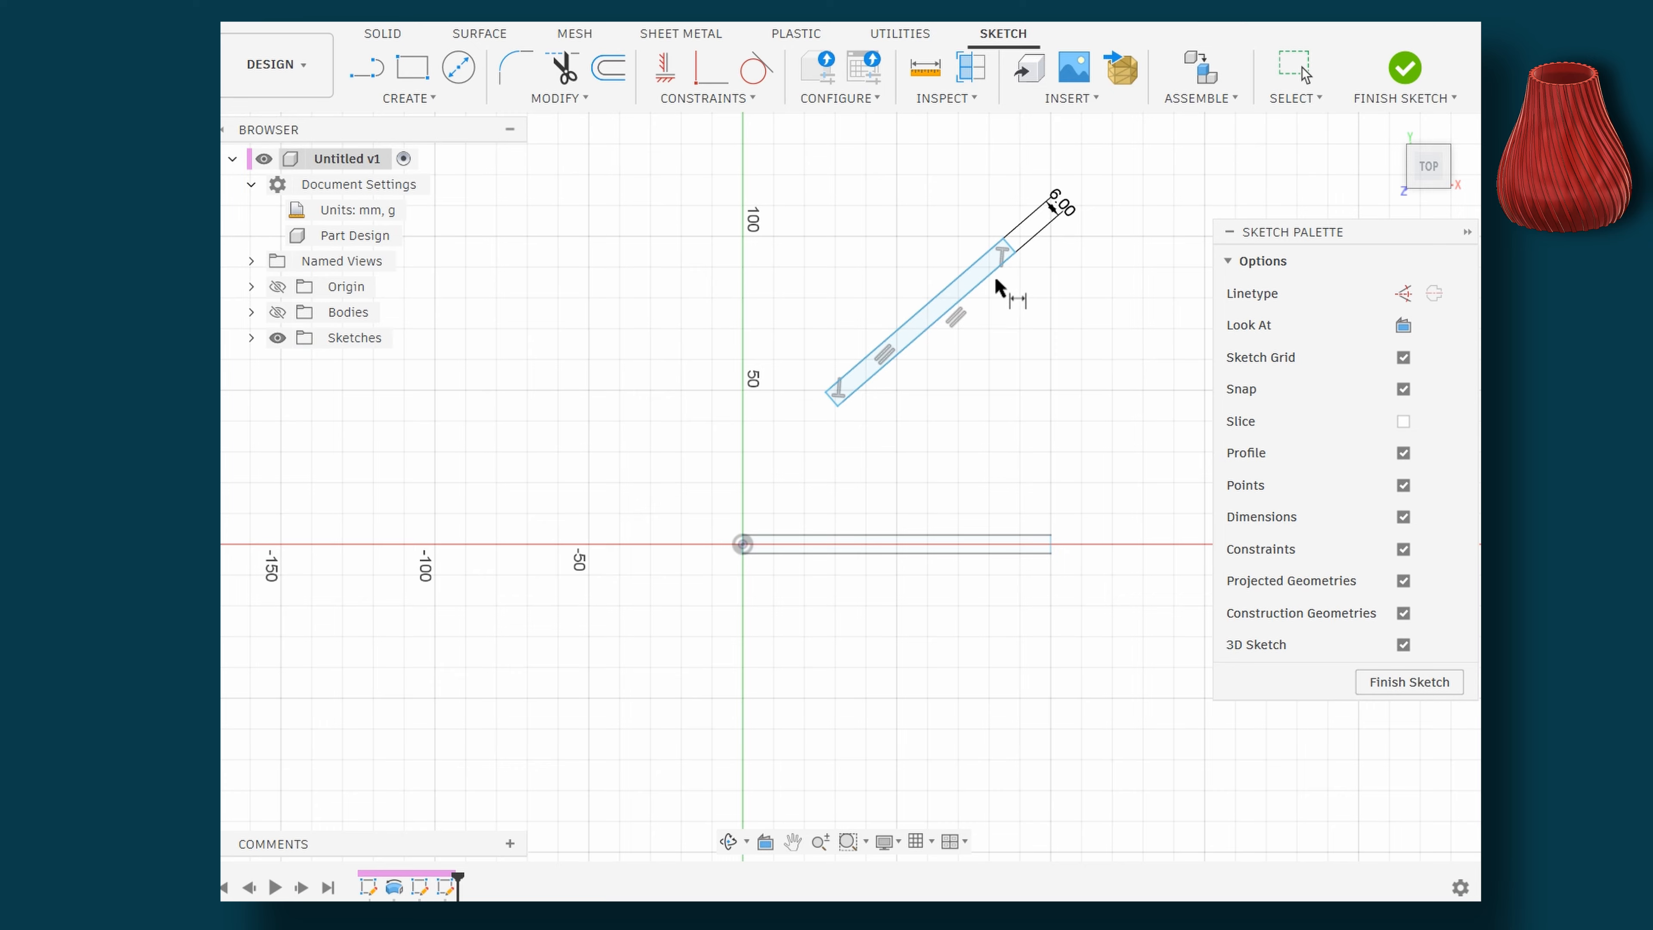
{"action": "left_click", "coordinate": [968, 278]}
{"action": "left_click", "coordinate": [867, 210]}
{"action": "type", "text": "1"}
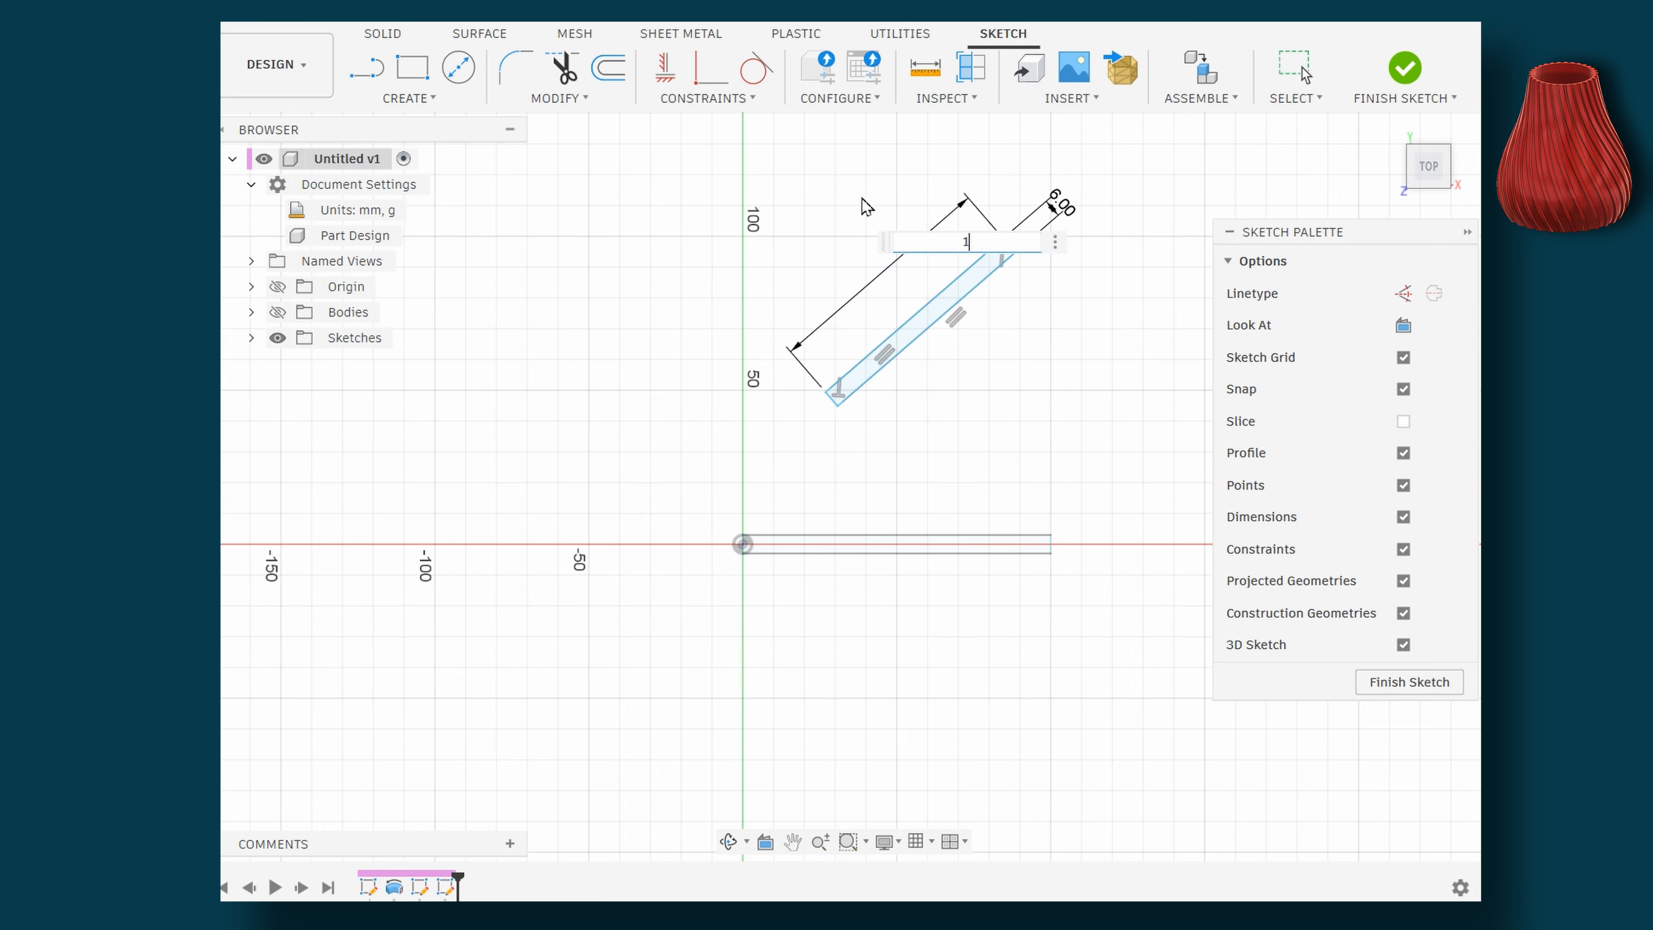
{"action": "type", "text": "00"}
{"action": "key", "text": "Return"}
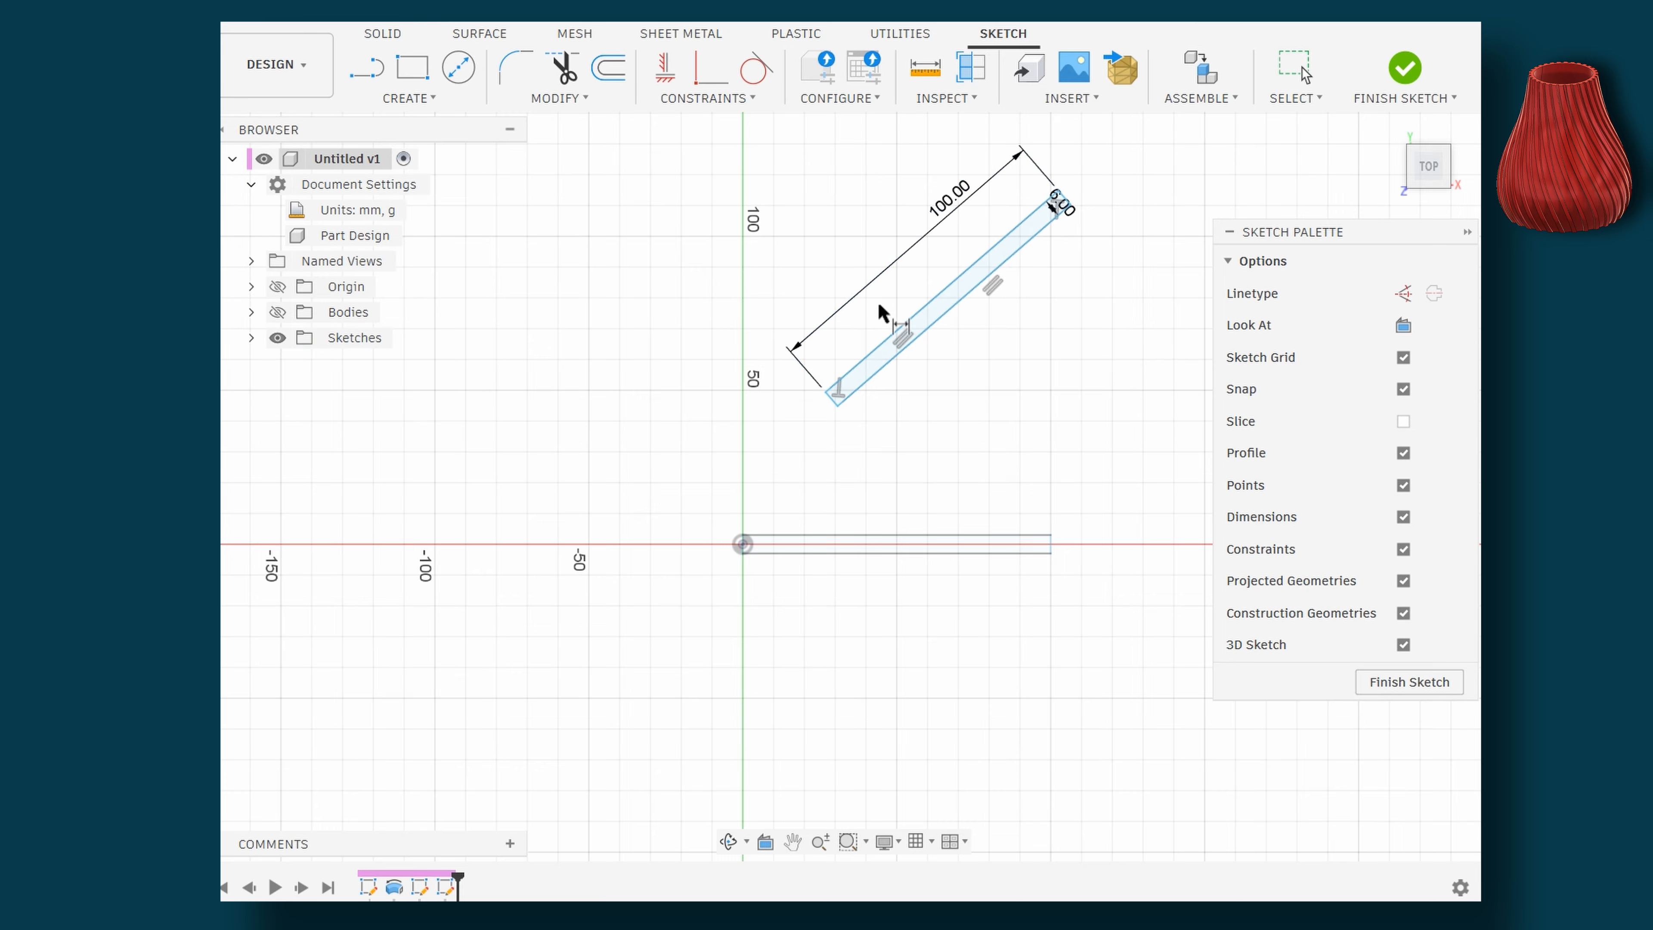
Dimension the slanted rectangle's upper long edge 3 mm from the origin
{"action": "left_click", "coordinate": [854, 370]}
{"action": "left_click", "coordinate": [742, 544]}
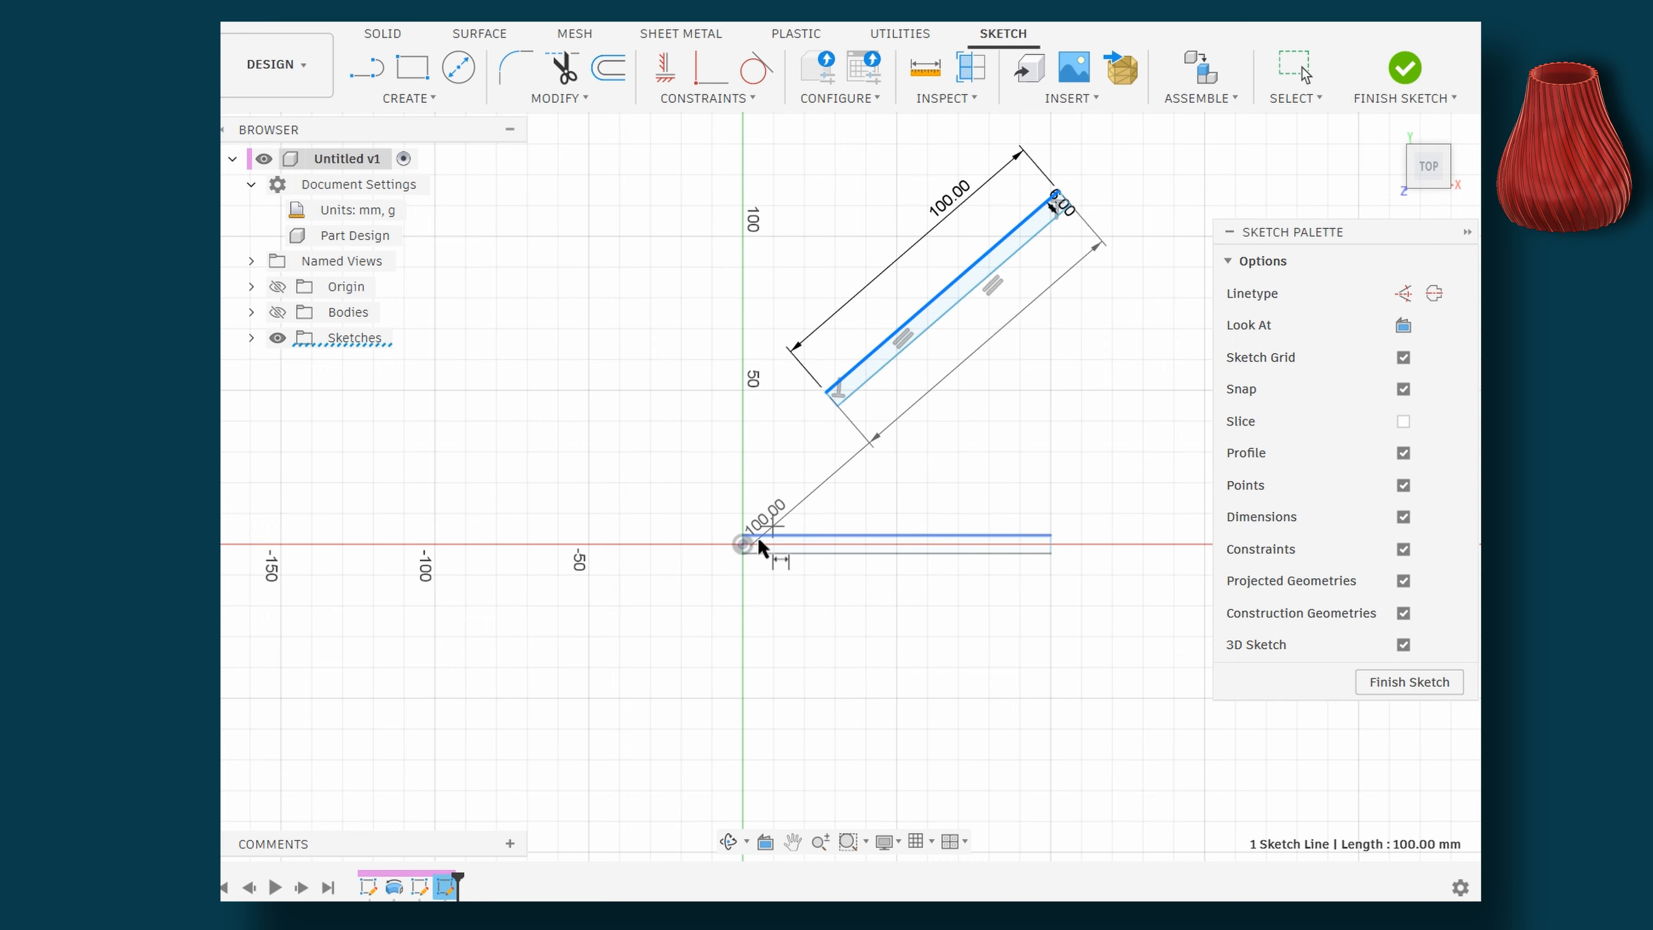
{"action": "left_click", "coordinate": [1116, 186]}
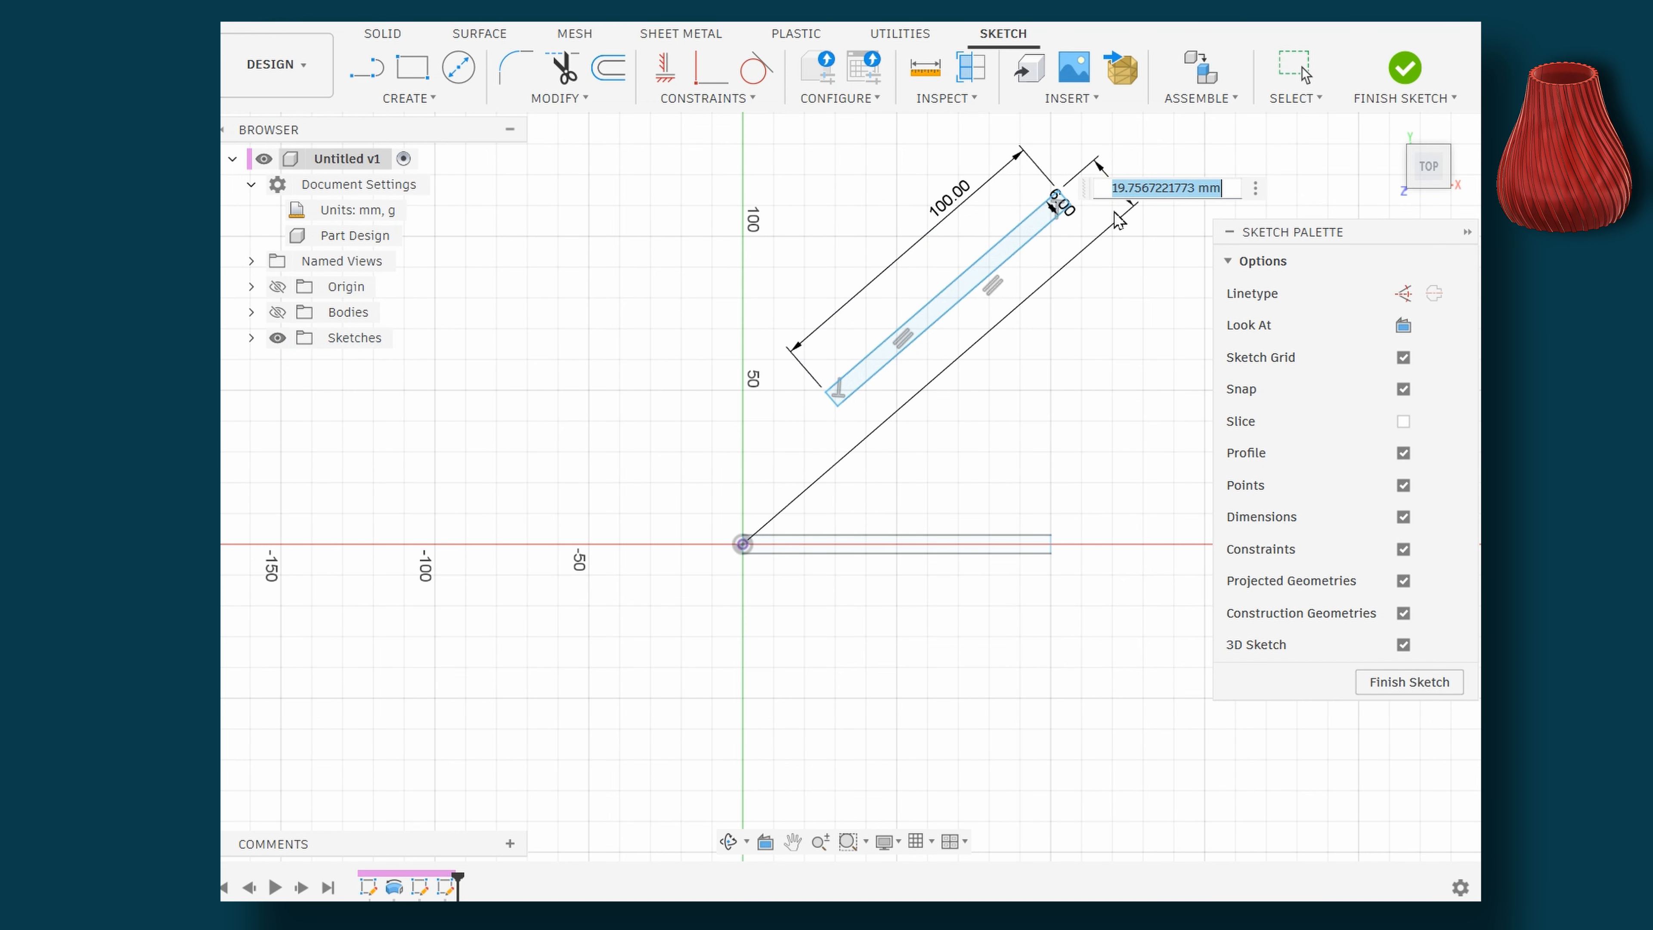
{"action": "type", "text": "3"}
{"action": "key", "text": "Return"}
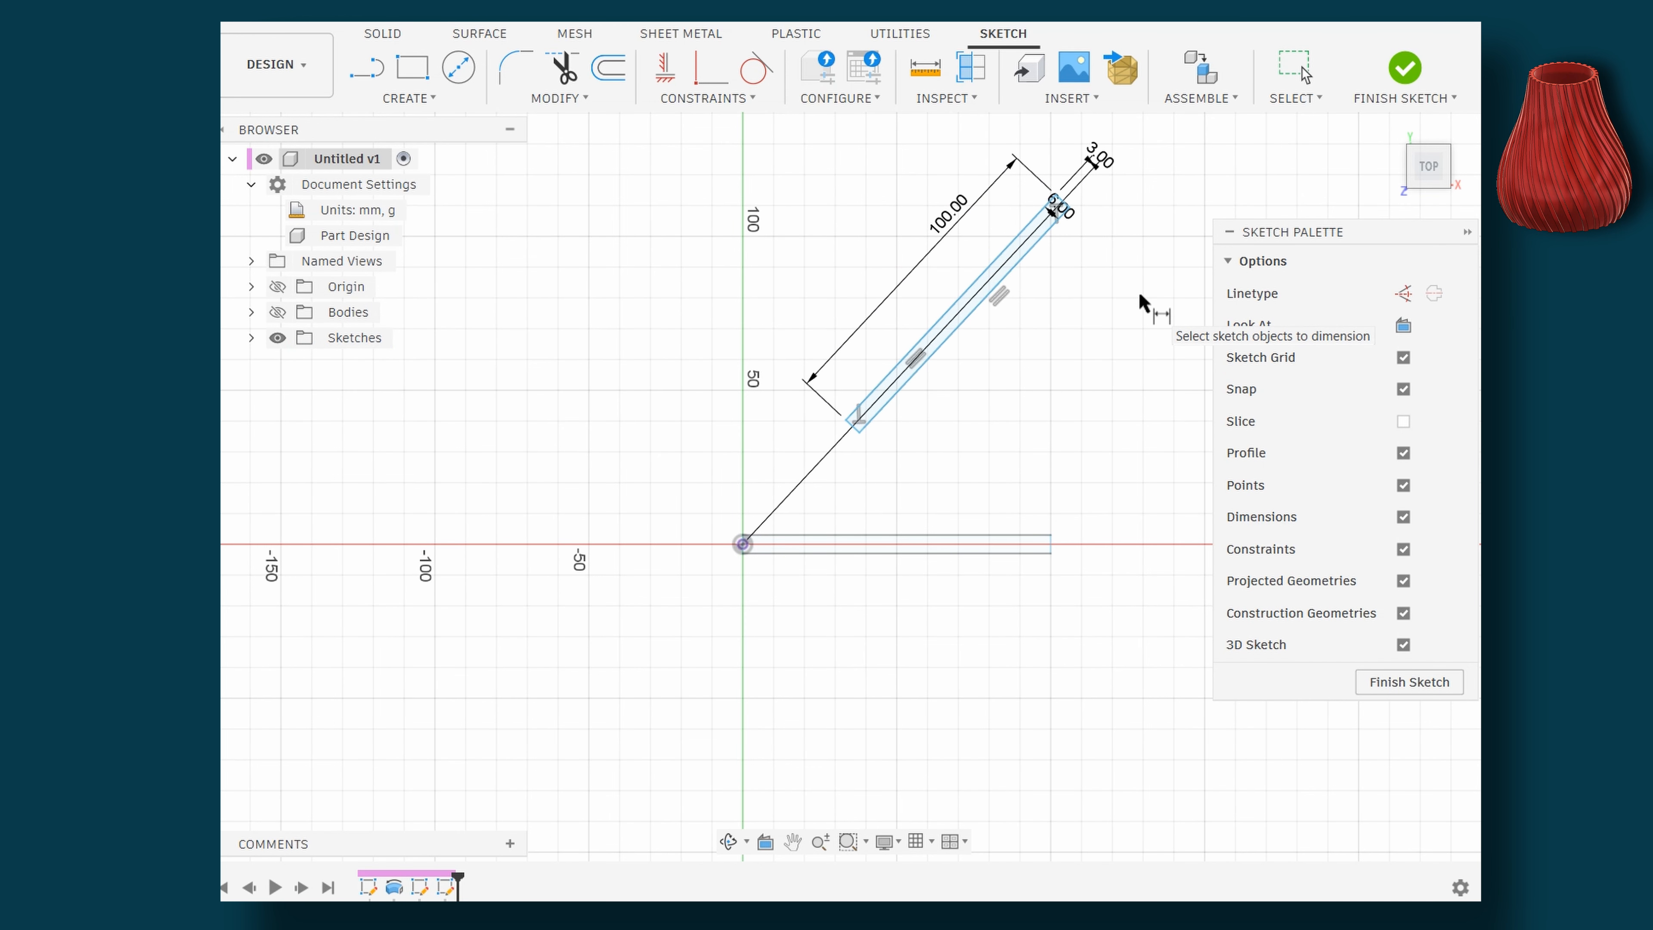
{"action": "key", "text": "Escape"}
Make the slanted rectangle's inner short edge coincident with the origin point and move the 3 mm dimension closer to the strip
{"action": "scroll", "coordinate": [847, 452], "scroll_direction": "up", "scroll_amount": 5}
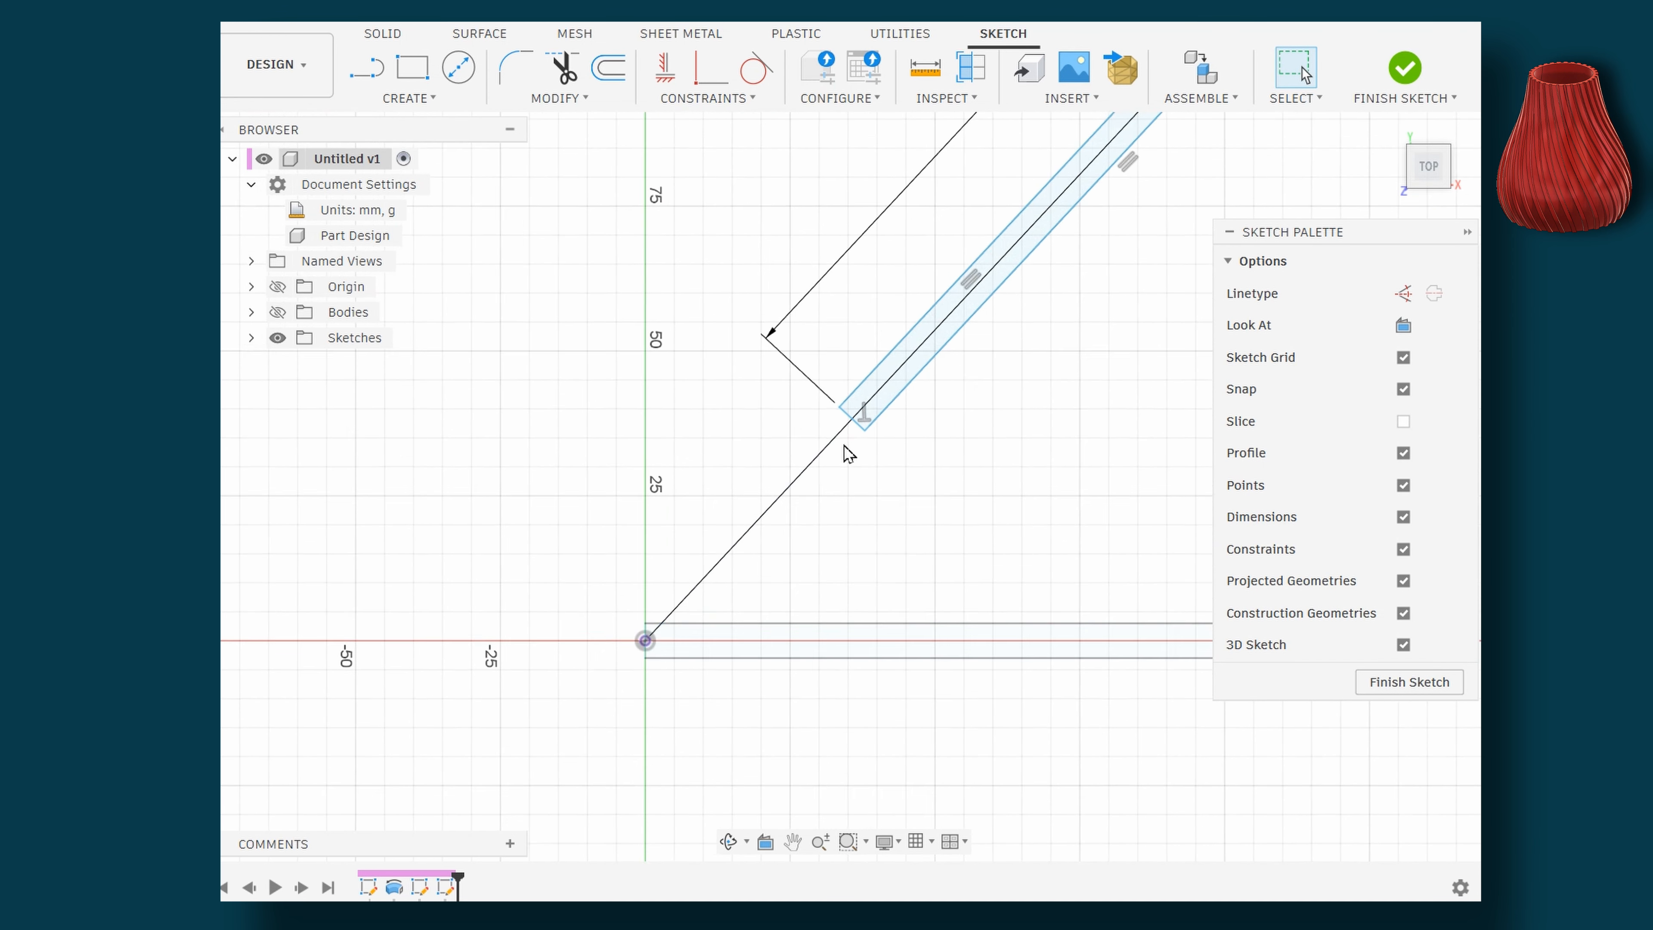
{"action": "scroll", "coordinate": [847, 452], "scroll_direction": "up", "scroll_amount": 1}
{"action": "left_click", "coordinate": [867, 423]}
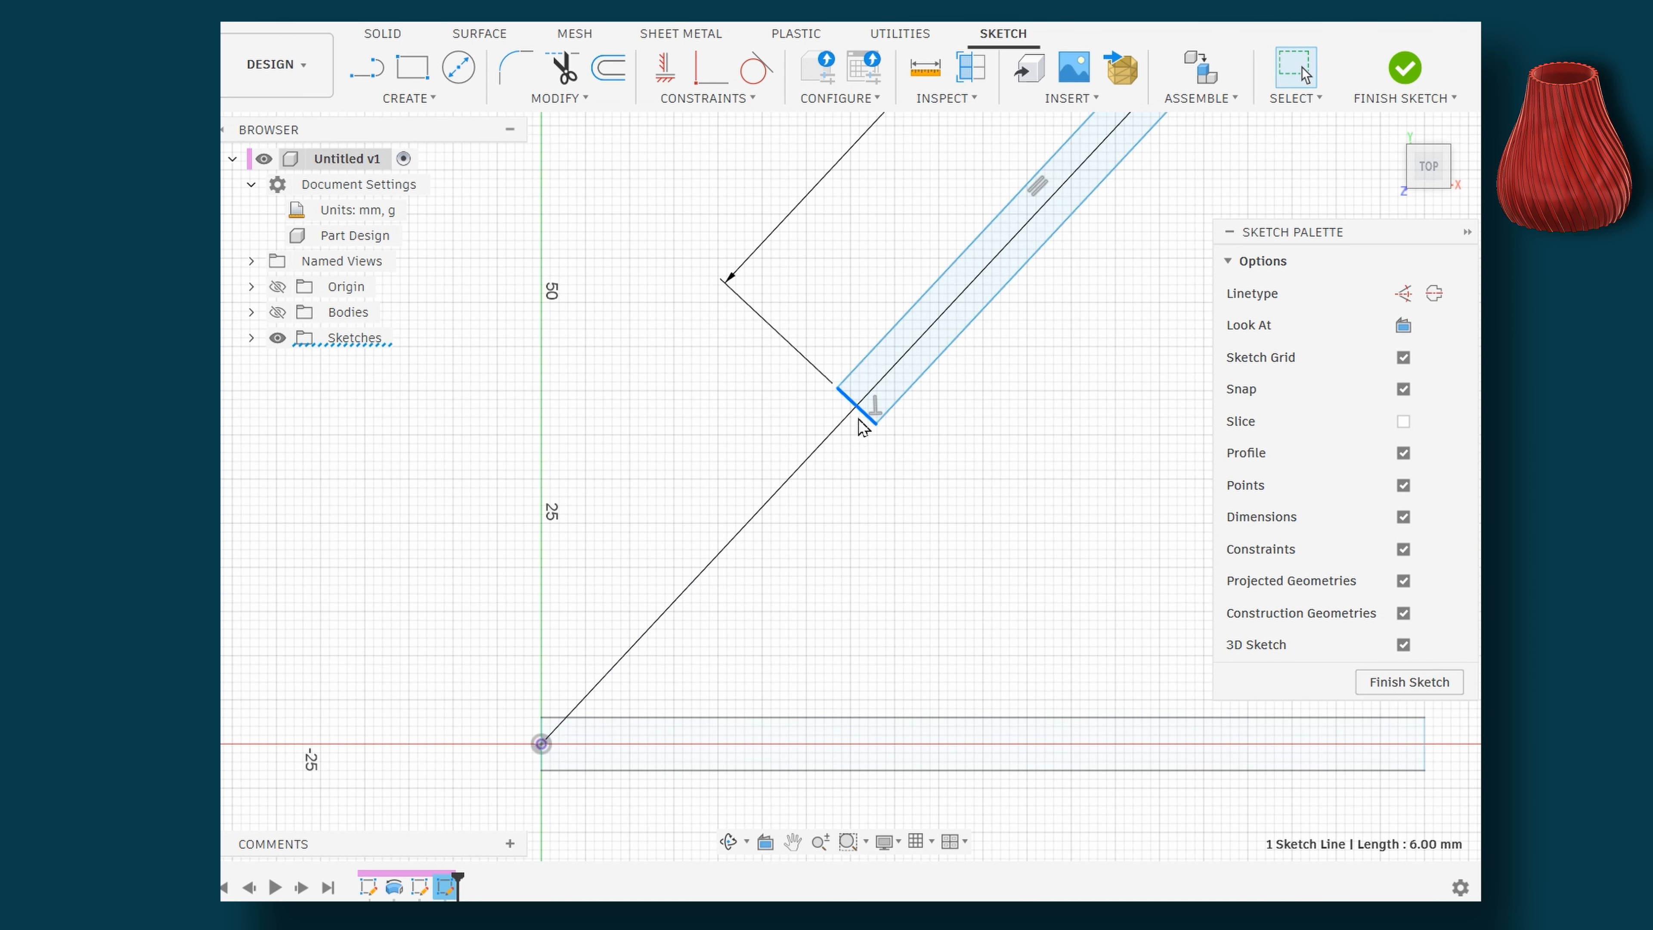
{"action": "left_click", "coordinate": [543, 746], "text": "ctrl"}
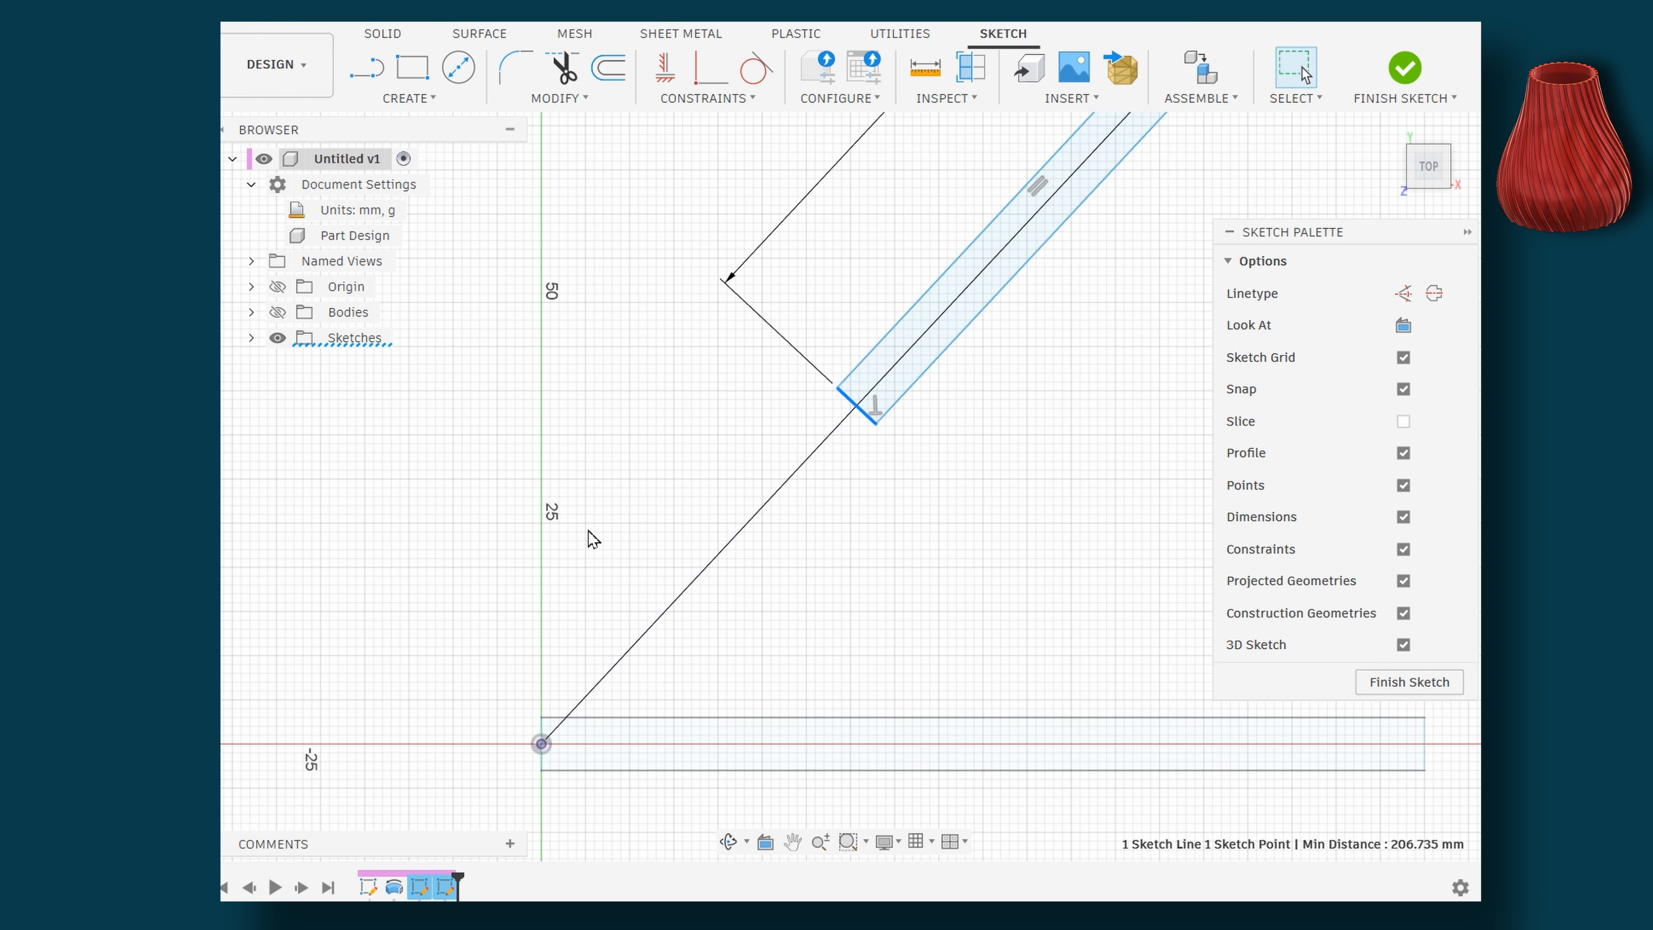
{"action": "left_click", "coordinate": [705, 81]}
{"action": "scroll", "coordinate": [680, 446], "scroll_direction": "down", "scroll_amount": 2}
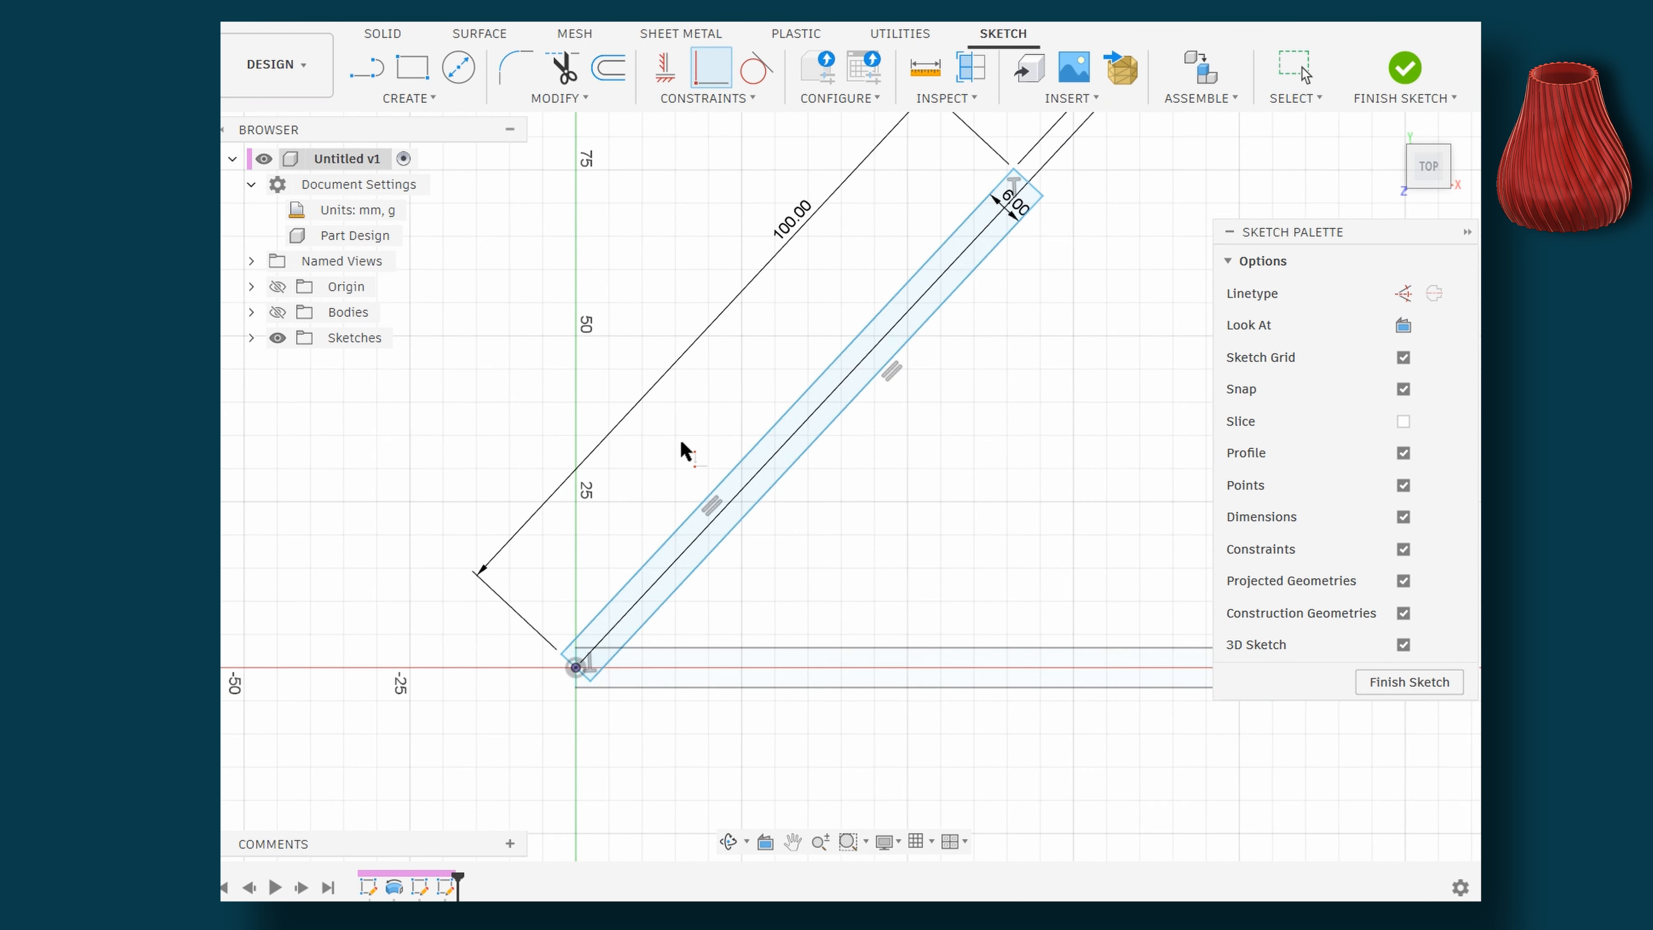
{"action": "scroll", "coordinate": [682, 465], "scroll_direction": "down", "scroll_amount": 3}
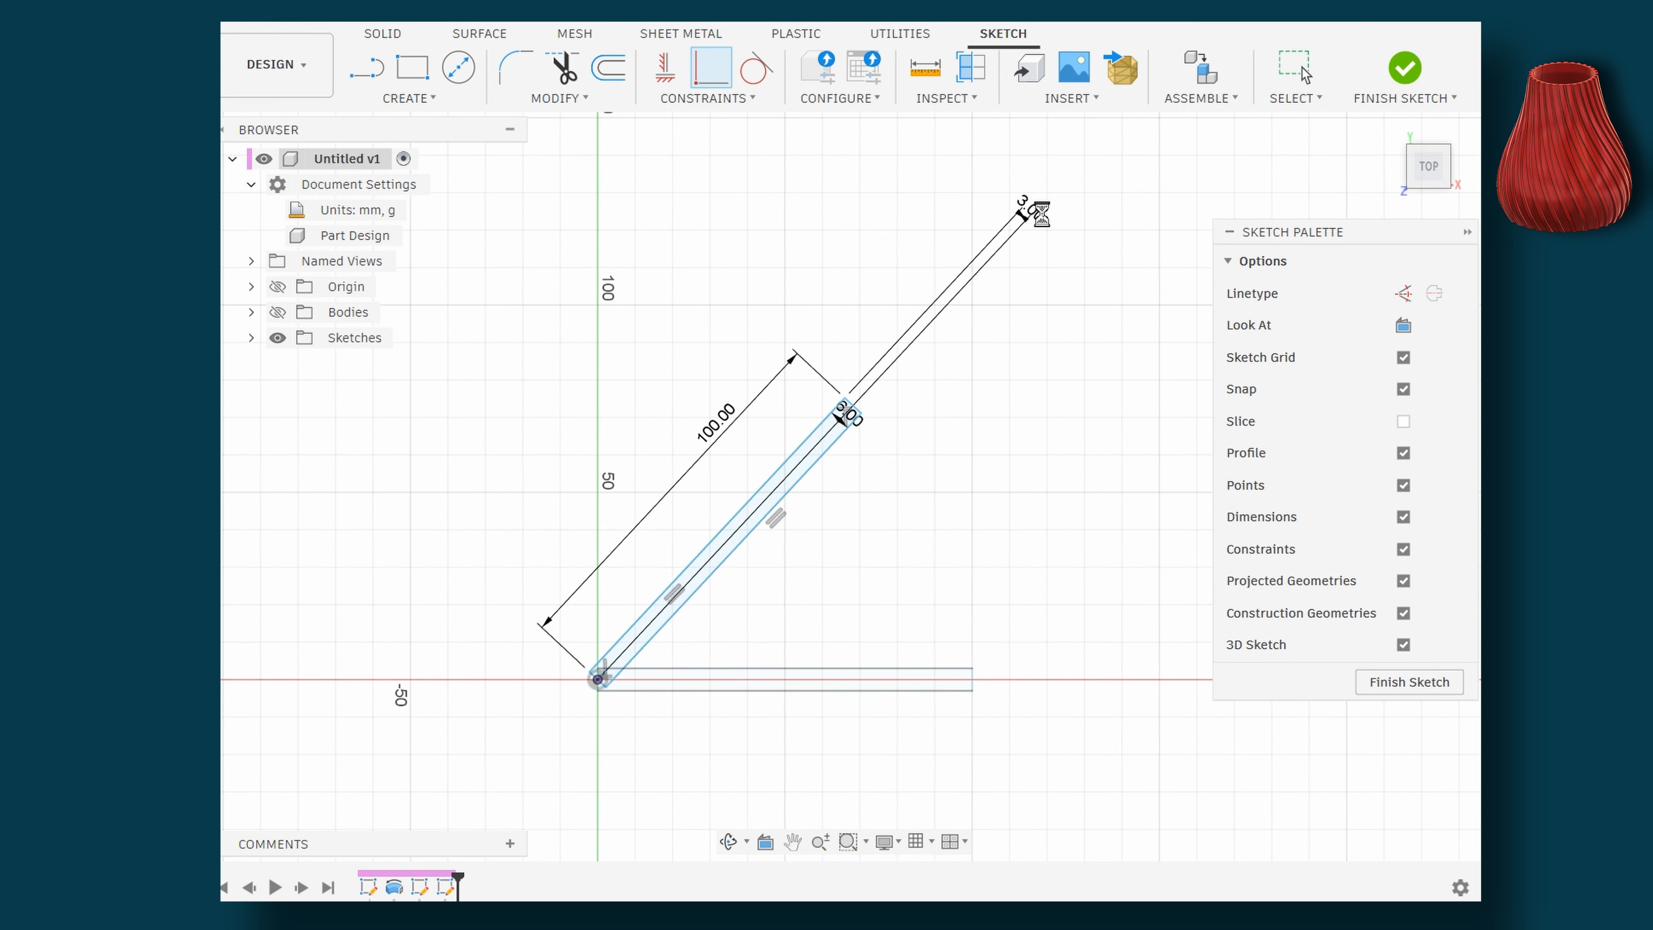
{"action": "key", "text": "Escape"}
{"action": "left_click_drag", "start_coordinate": [1035, 212], "coordinate": [913, 396]}
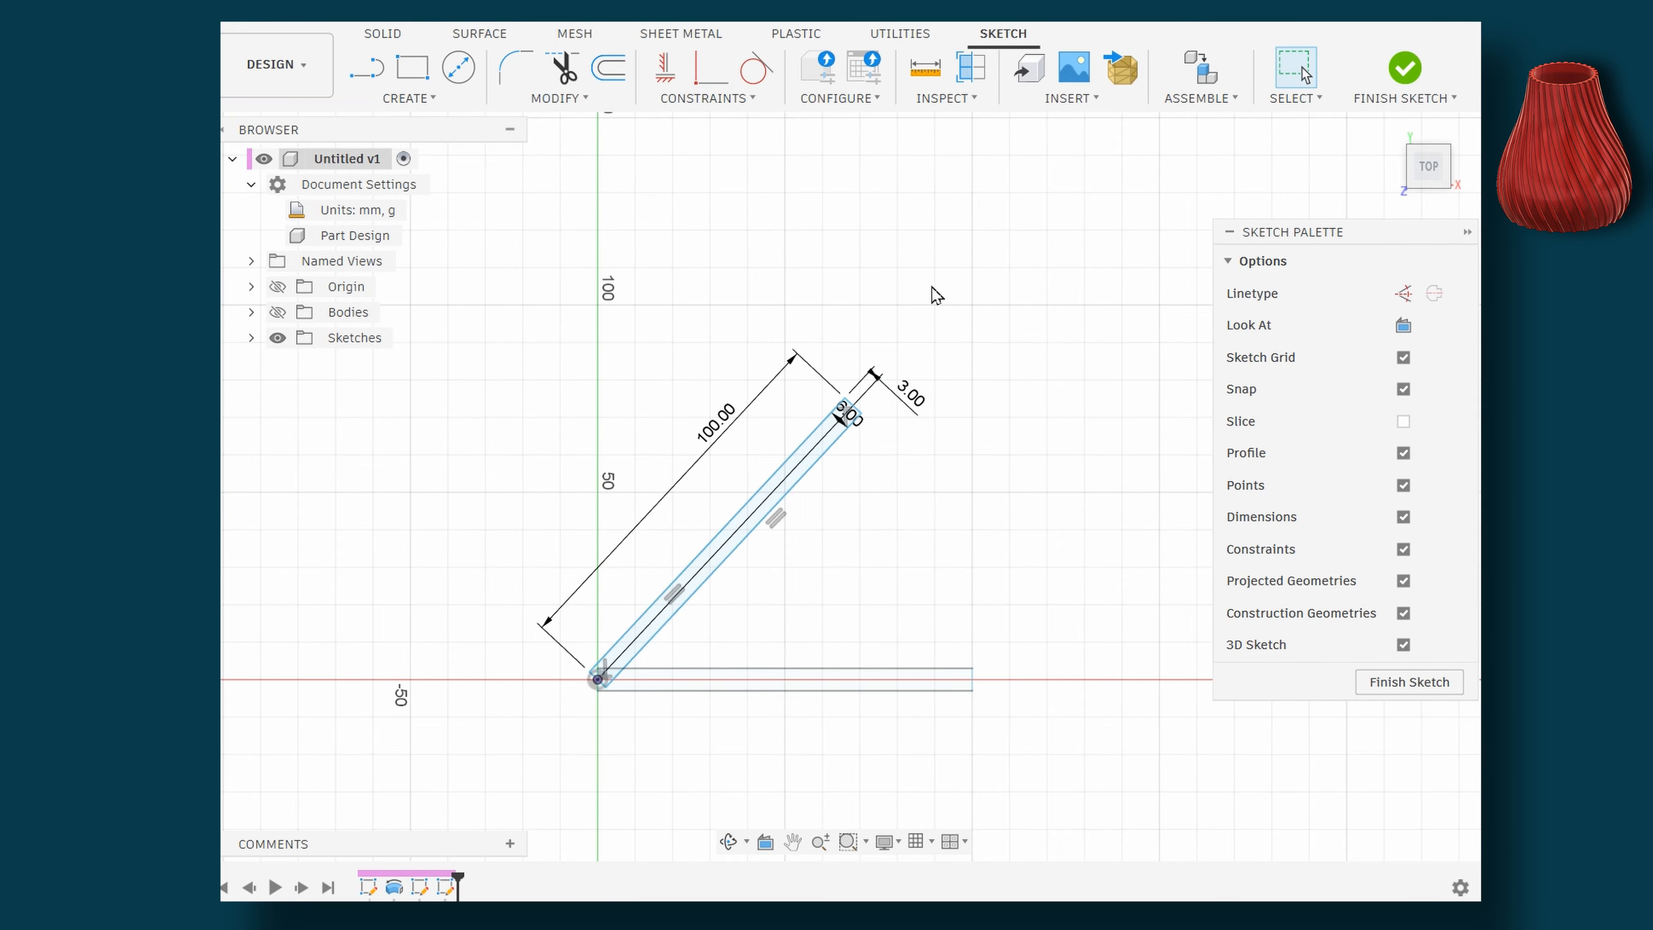
Dimension the angle between the lower long edges of the slanted strip and the horizontal strip as 50°
{"action": "left_click", "coordinate": [456, 106]}
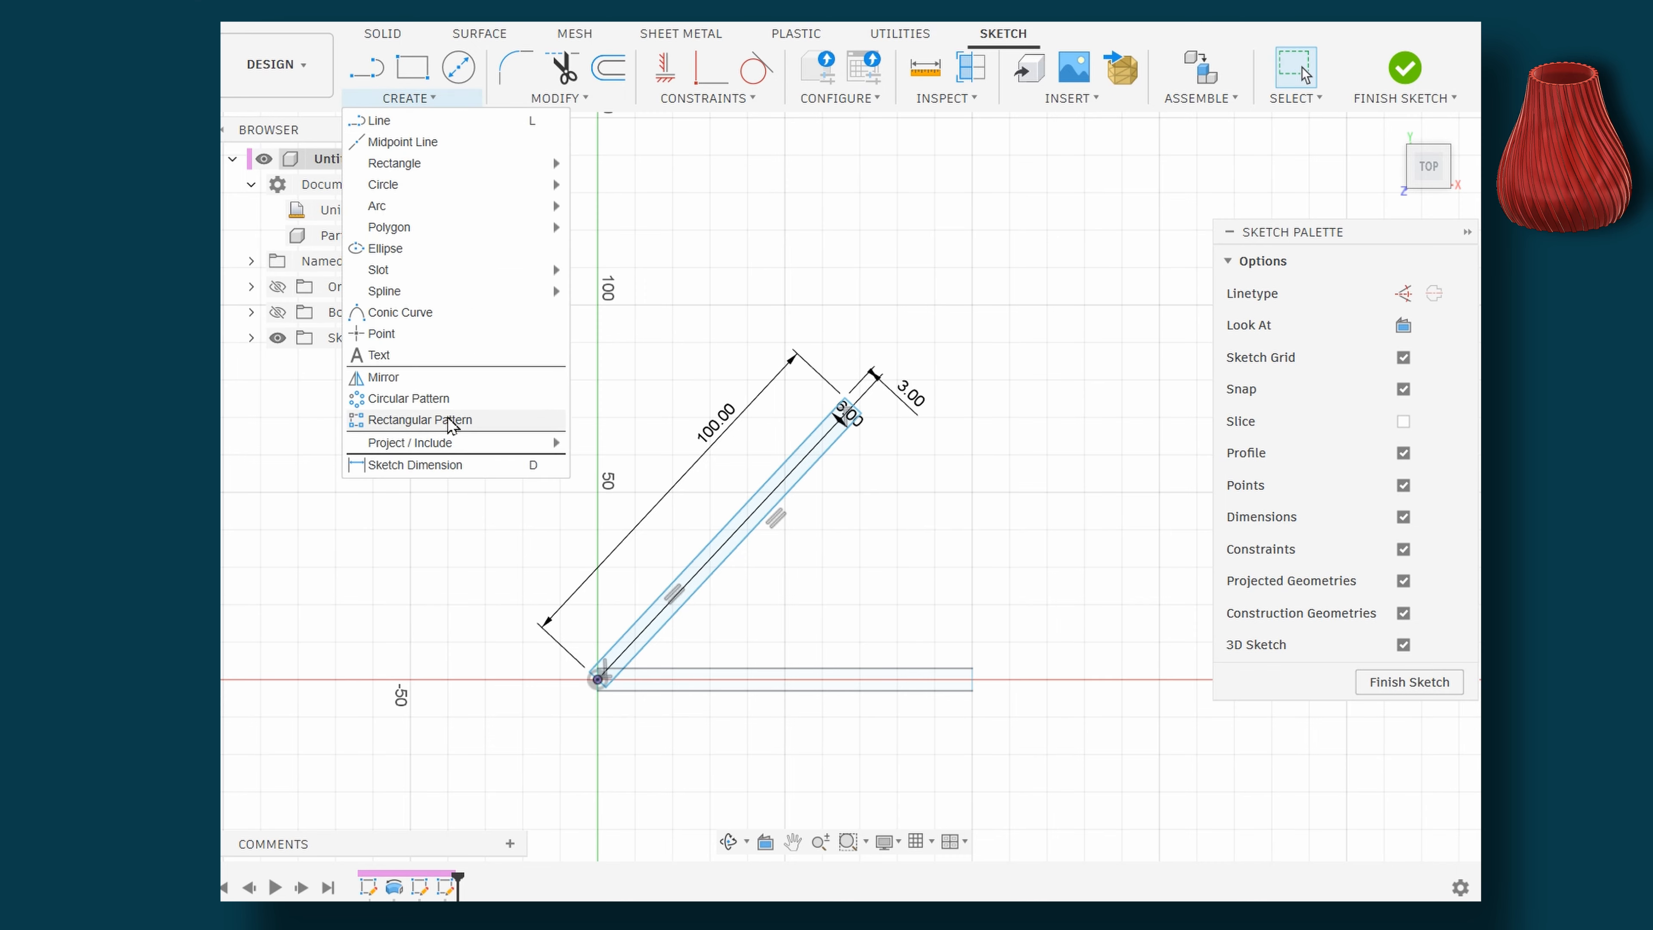
{"action": "left_click", "coordinate": [474, 464]}
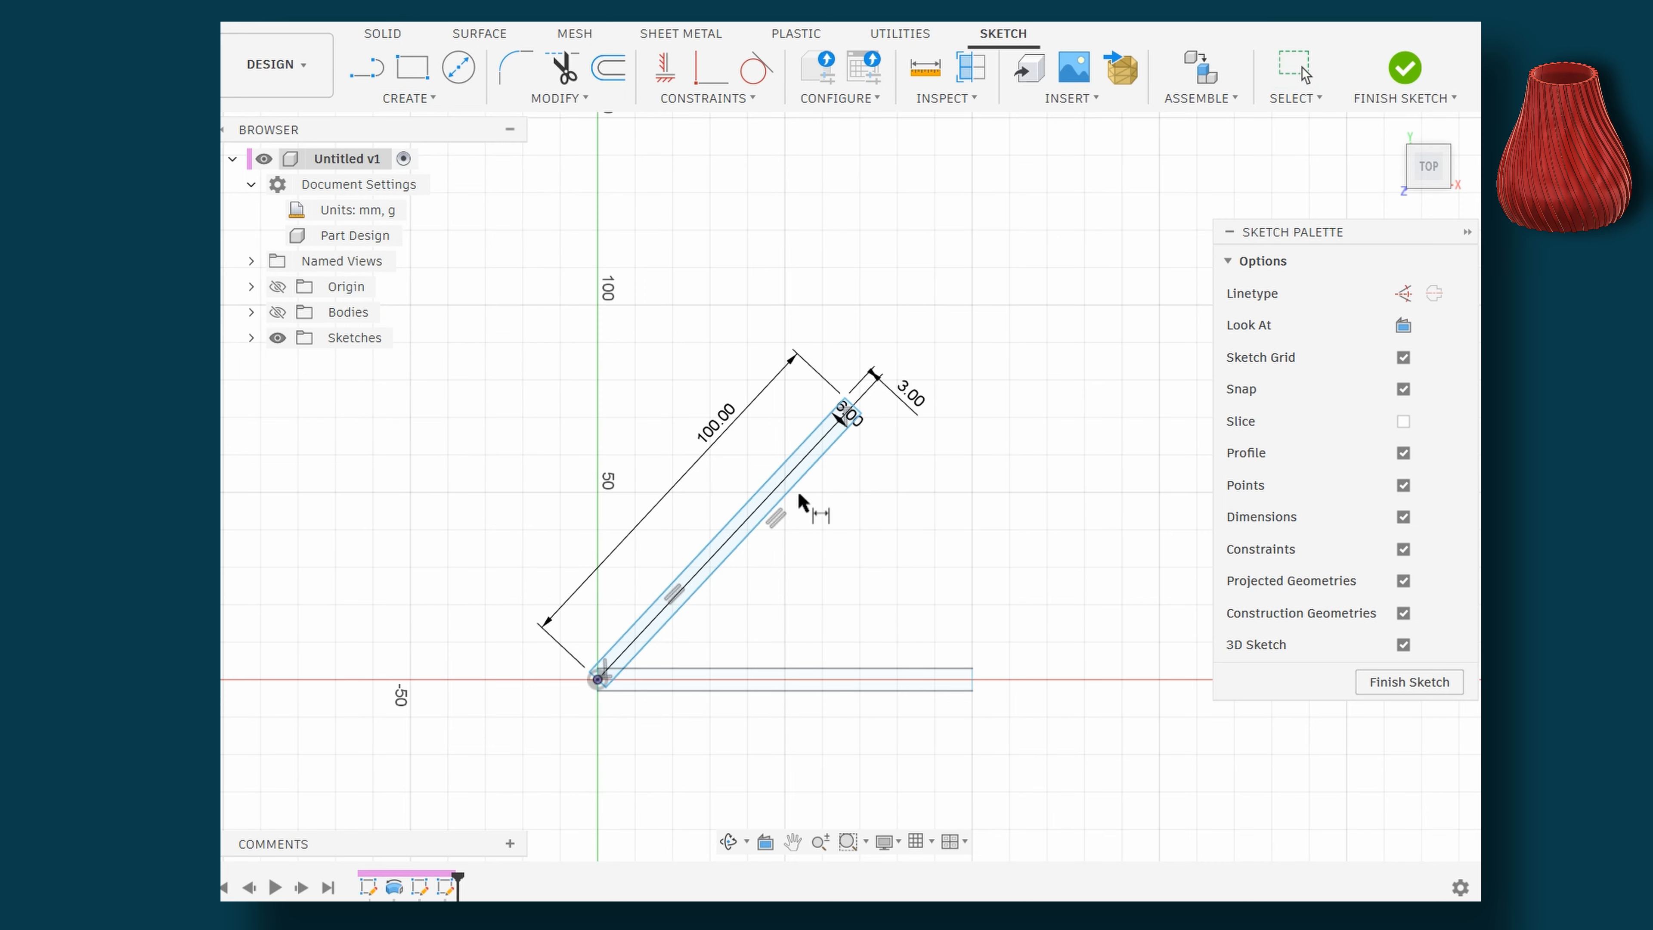
{"action": "left_click", "coordinate": [804, 473]}
{"action": "left_click", "coordinate": [937, 689]}
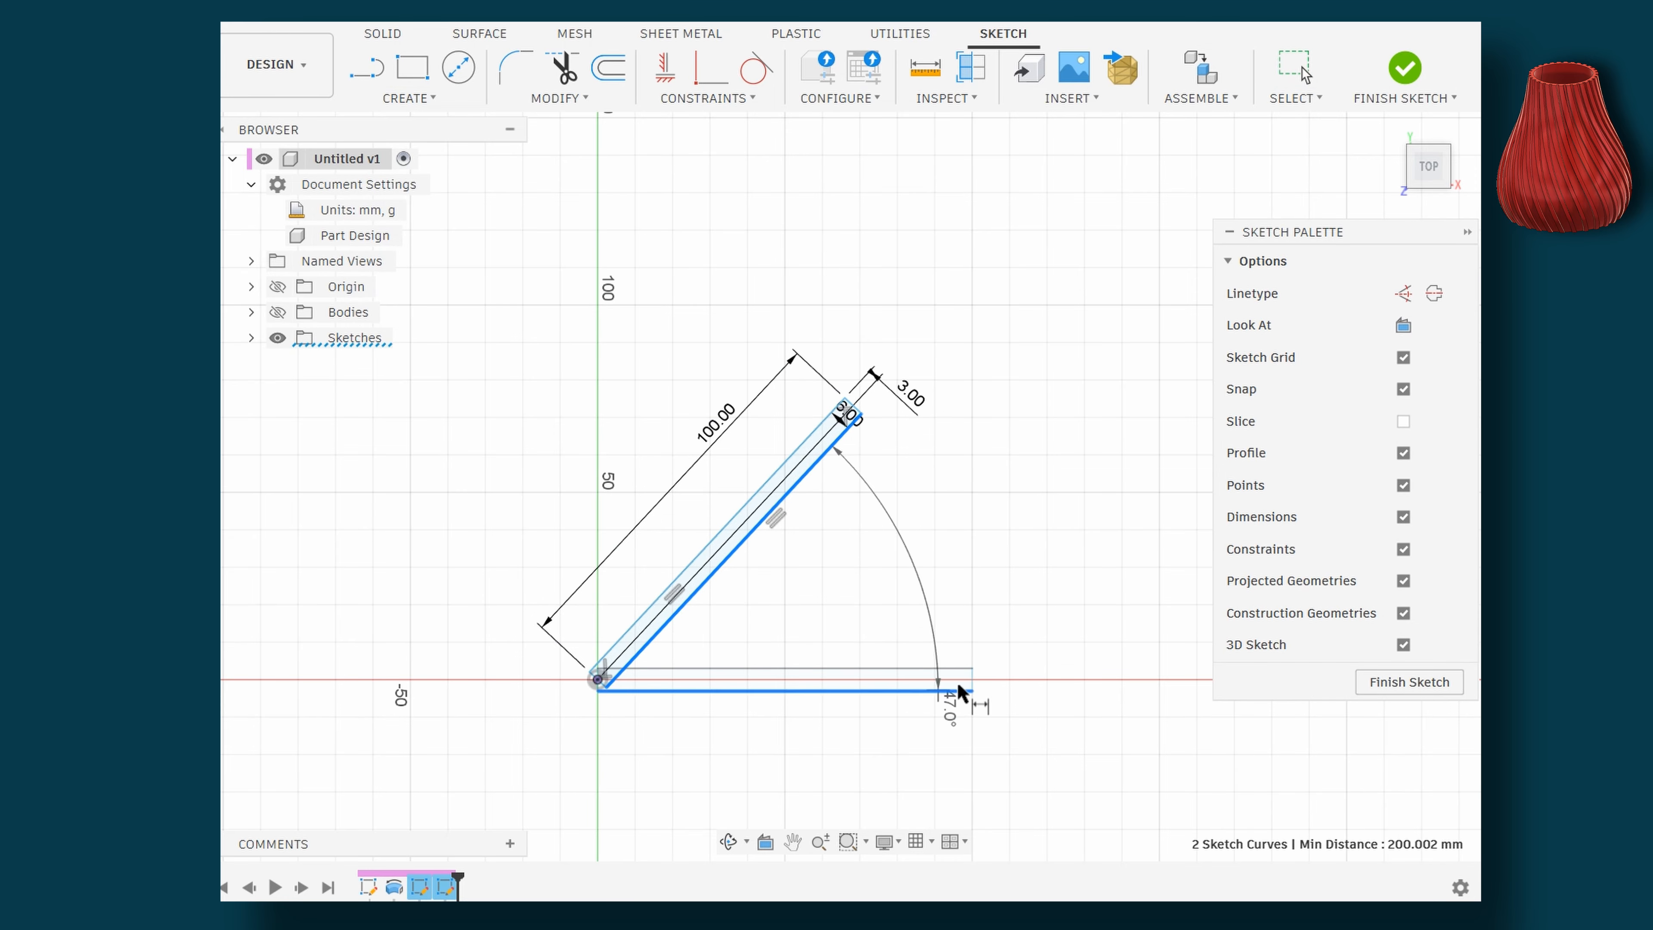
{"action": "left_click", "coordinate": [1083, 508]}
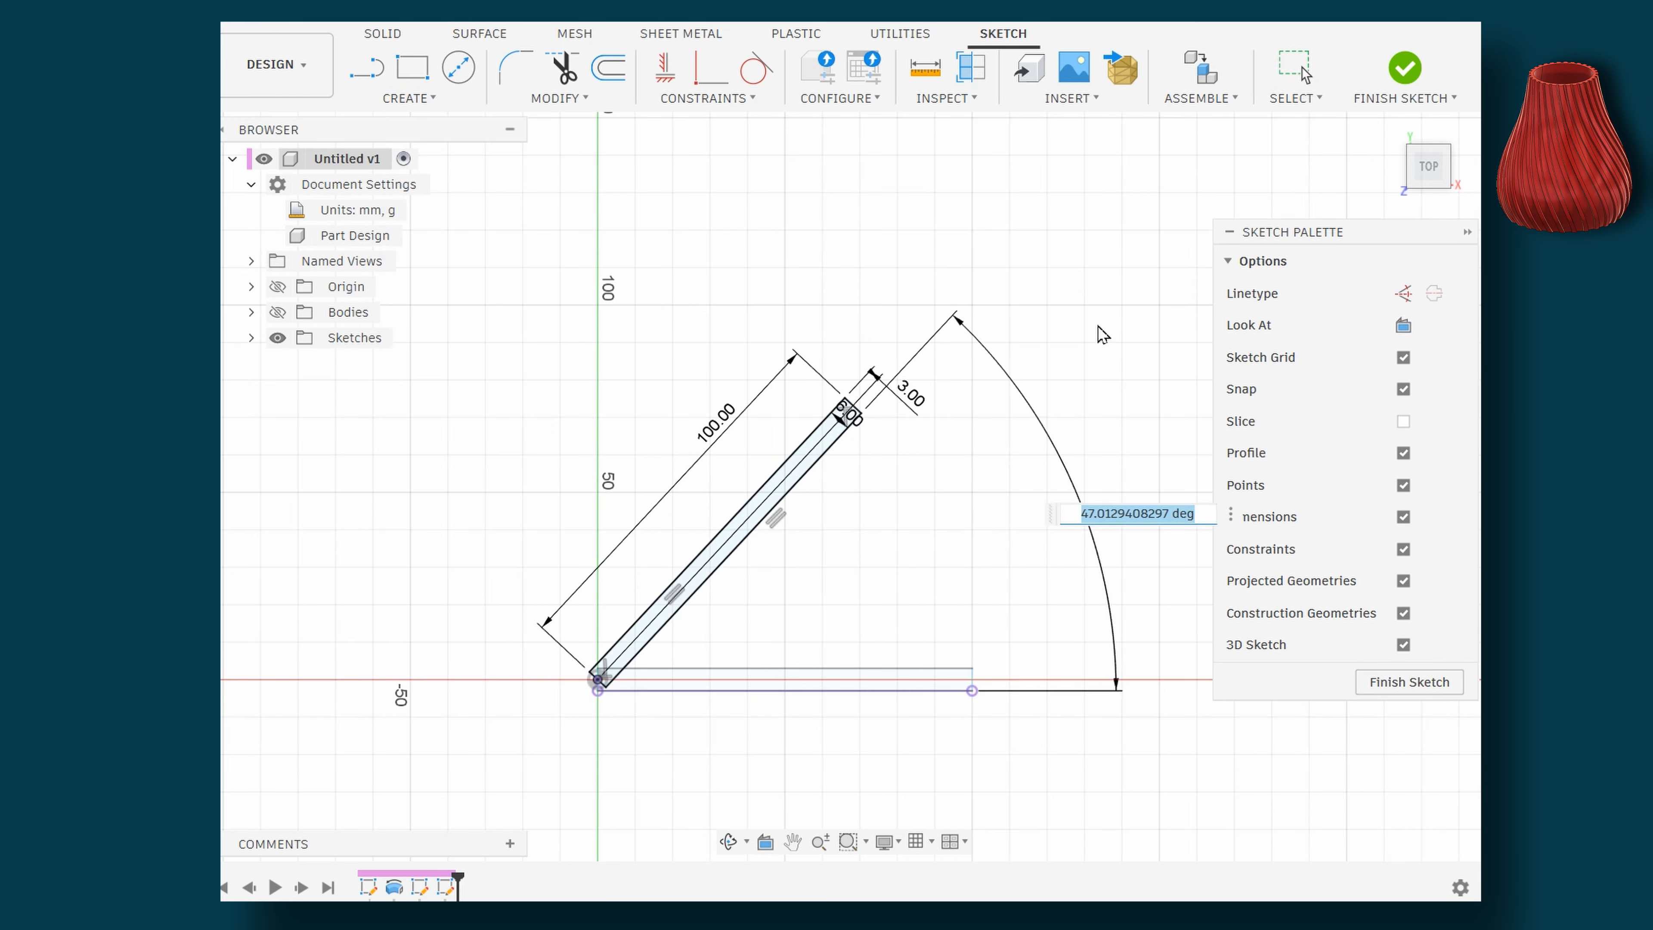
{"action": "type", "text": "50"}
{"action": "key", "text": "Return"}
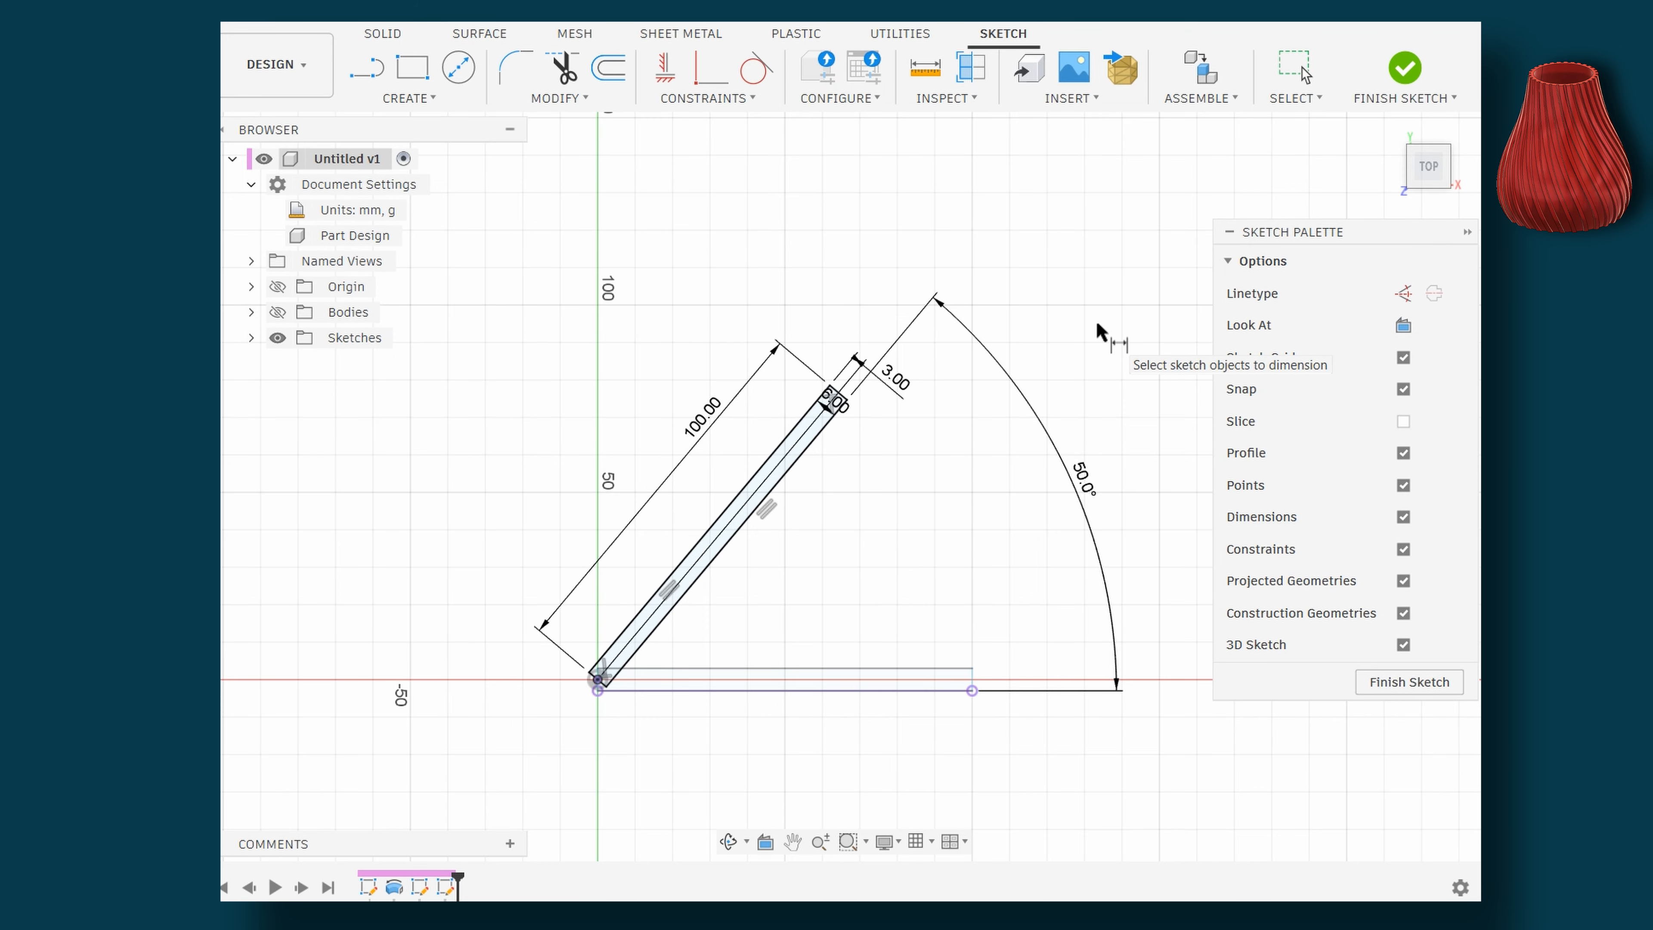
Finish the sketch and show the vase body together with both strips
{"action": "left_click", "coordinate": [1406, 70]}
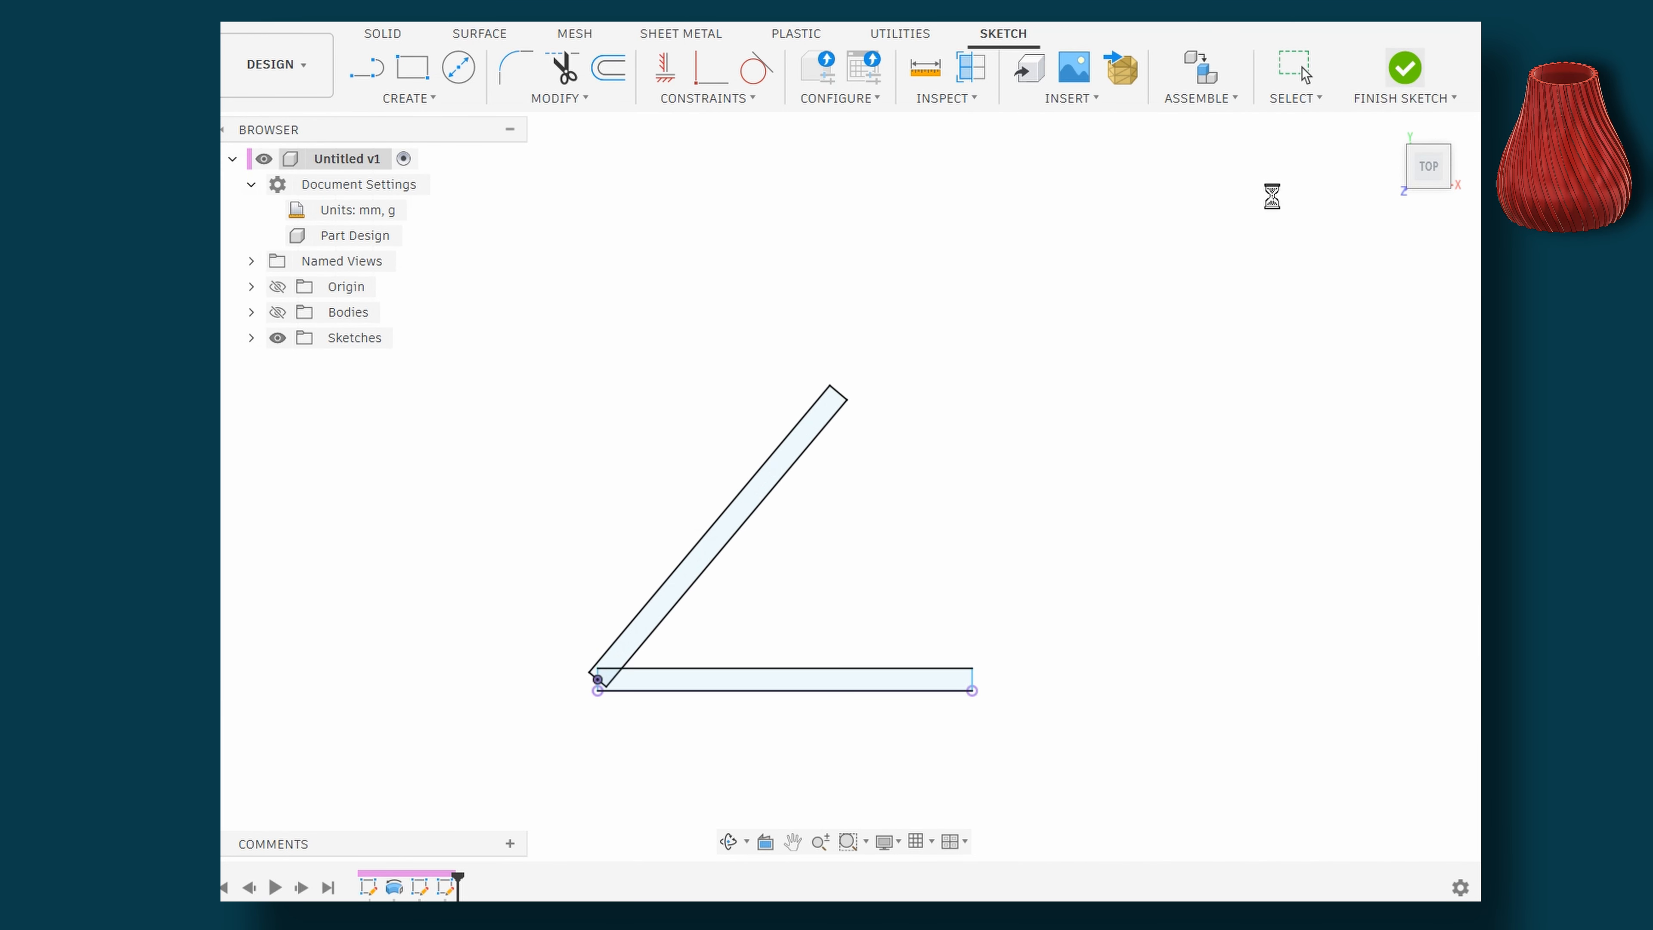
{"action": "mouse_move", "coordinate": [483, 731]}
{"action": "middle_mouse_down", "text": "shift"}
{"action": "mouse_move", "coordinate": [506, 720]}
{"action": "mouse_move", "coordinate": [501, 594]}
{"action": "mouse_move", "coordinate": [565, 627]}
{"action": "mouse_move", "coordinate": [701, 579]}
{"action": "mouse_move", "coordinate": [783, 713]}
{"action": "mouse_move", "coordinate": [697, 746]}
{"action": "mouse_move", "coordinate": [766, 763]}
{"action": "mouse_move", "coordinate": [775, 698]}
{"action": "mouse_move", "coordinate": [760, 690]}
{"action": "mouse_move", "coordinate": [752, 721]}
{"action": "middle_mouse_up", "text": "shift"}
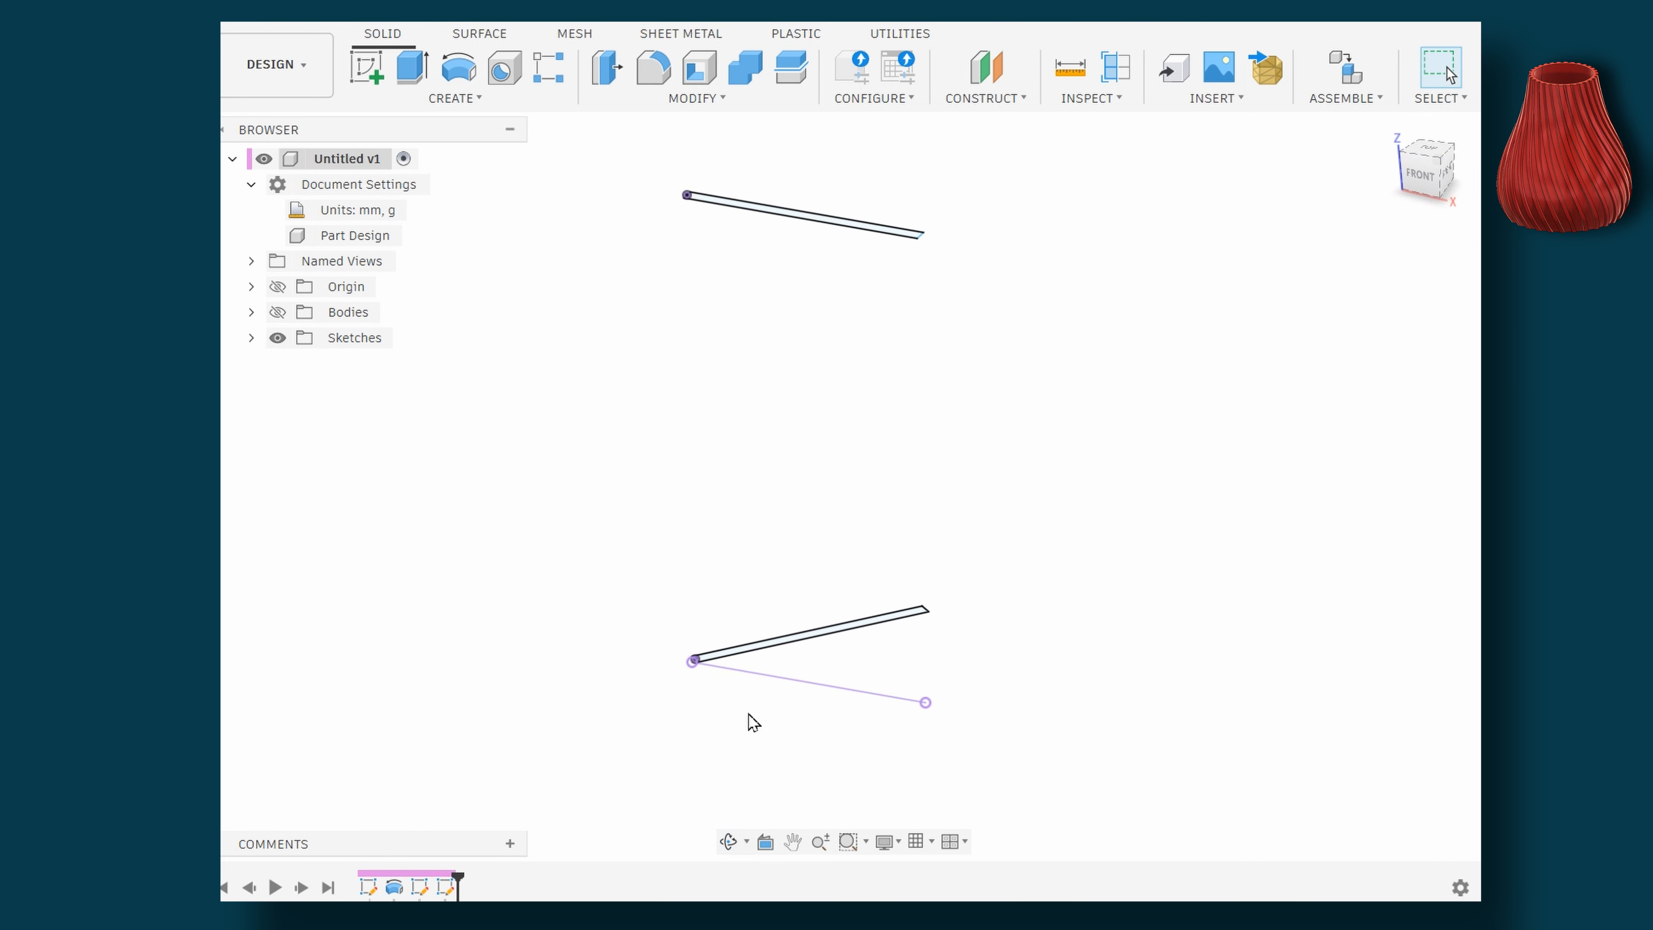
{"action": "left_click", "coordinate": [277, 312]}
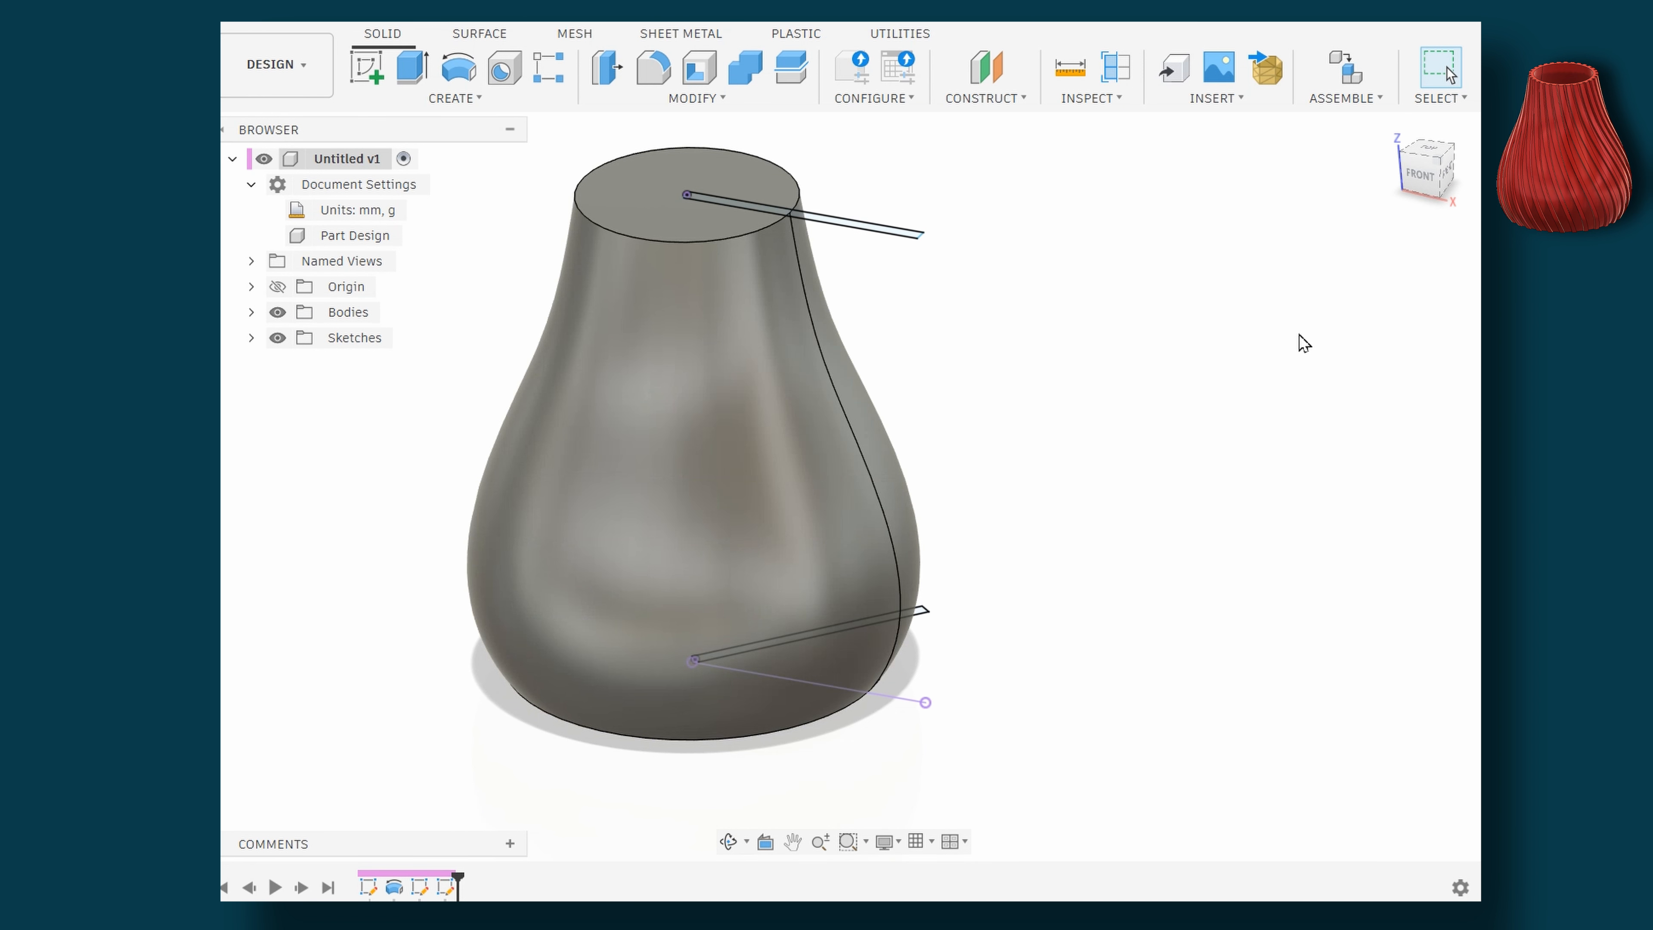
Reopen the base strip's sketch for editing and view the vase with both strips at an angle
{"action": "left_click", "coordinate": [1437, 179]}
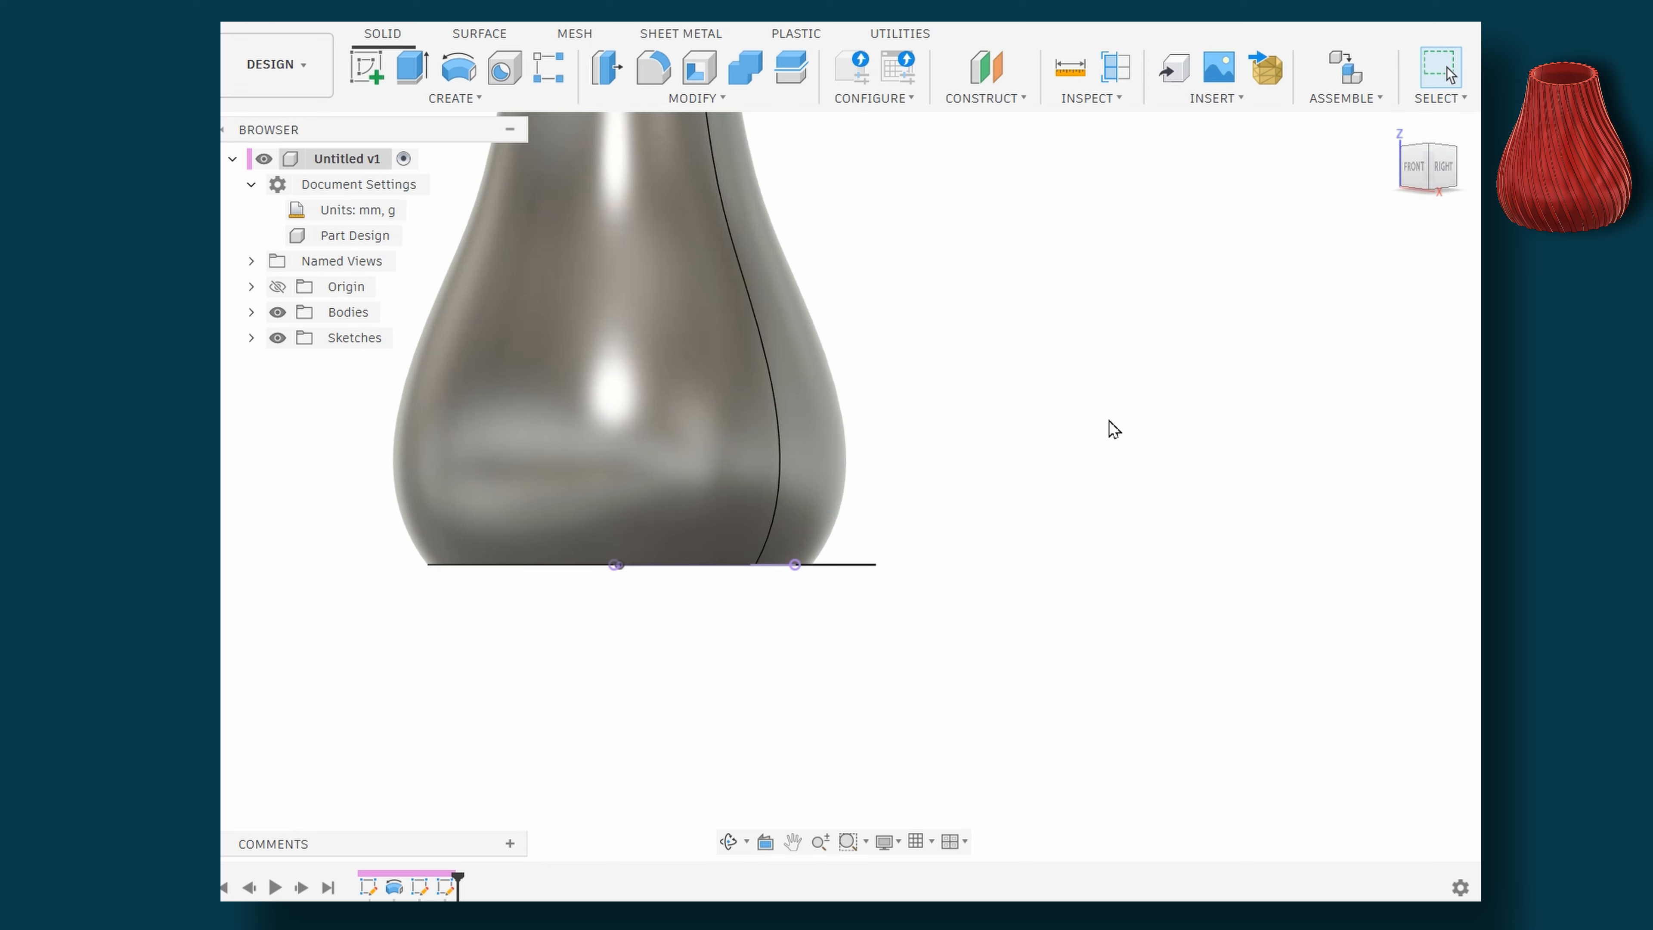
{"action": "middle_click_drag", "start_coordinate": [1093, 460], "coordinate": [1197, 589]}
{"action": "middle_click_drag", "start_coordinate": [1145, 537], "coordinate": [1073, 573], "text": "shift"}
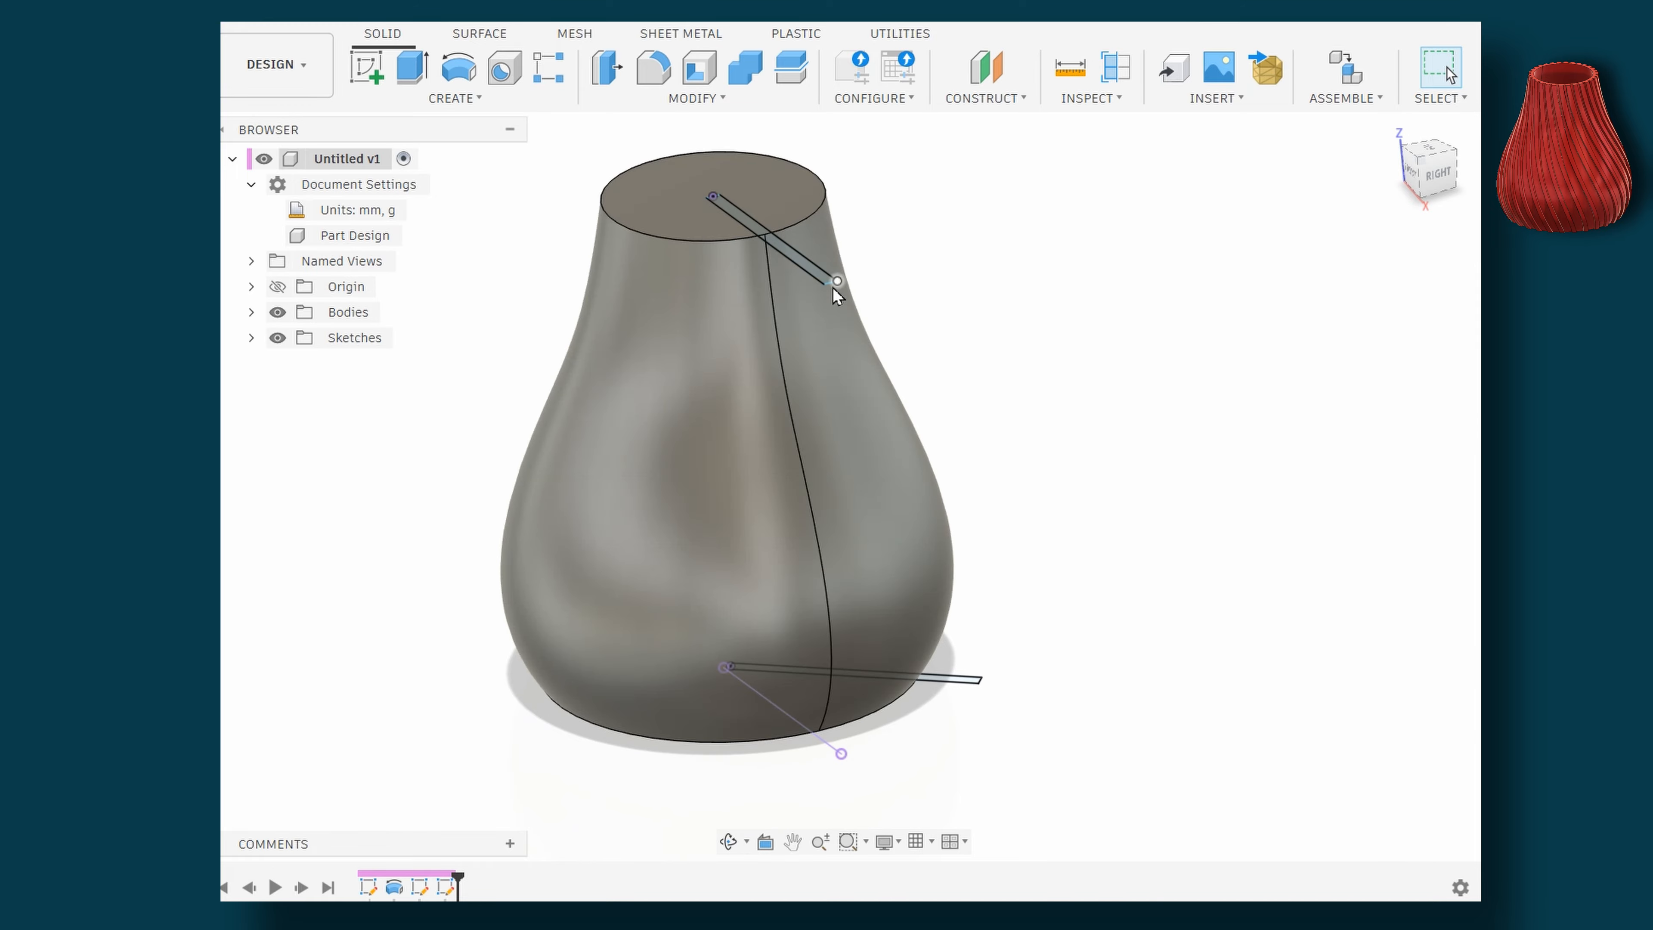
{"action": "left_click", "coordinate": [251, 337]}
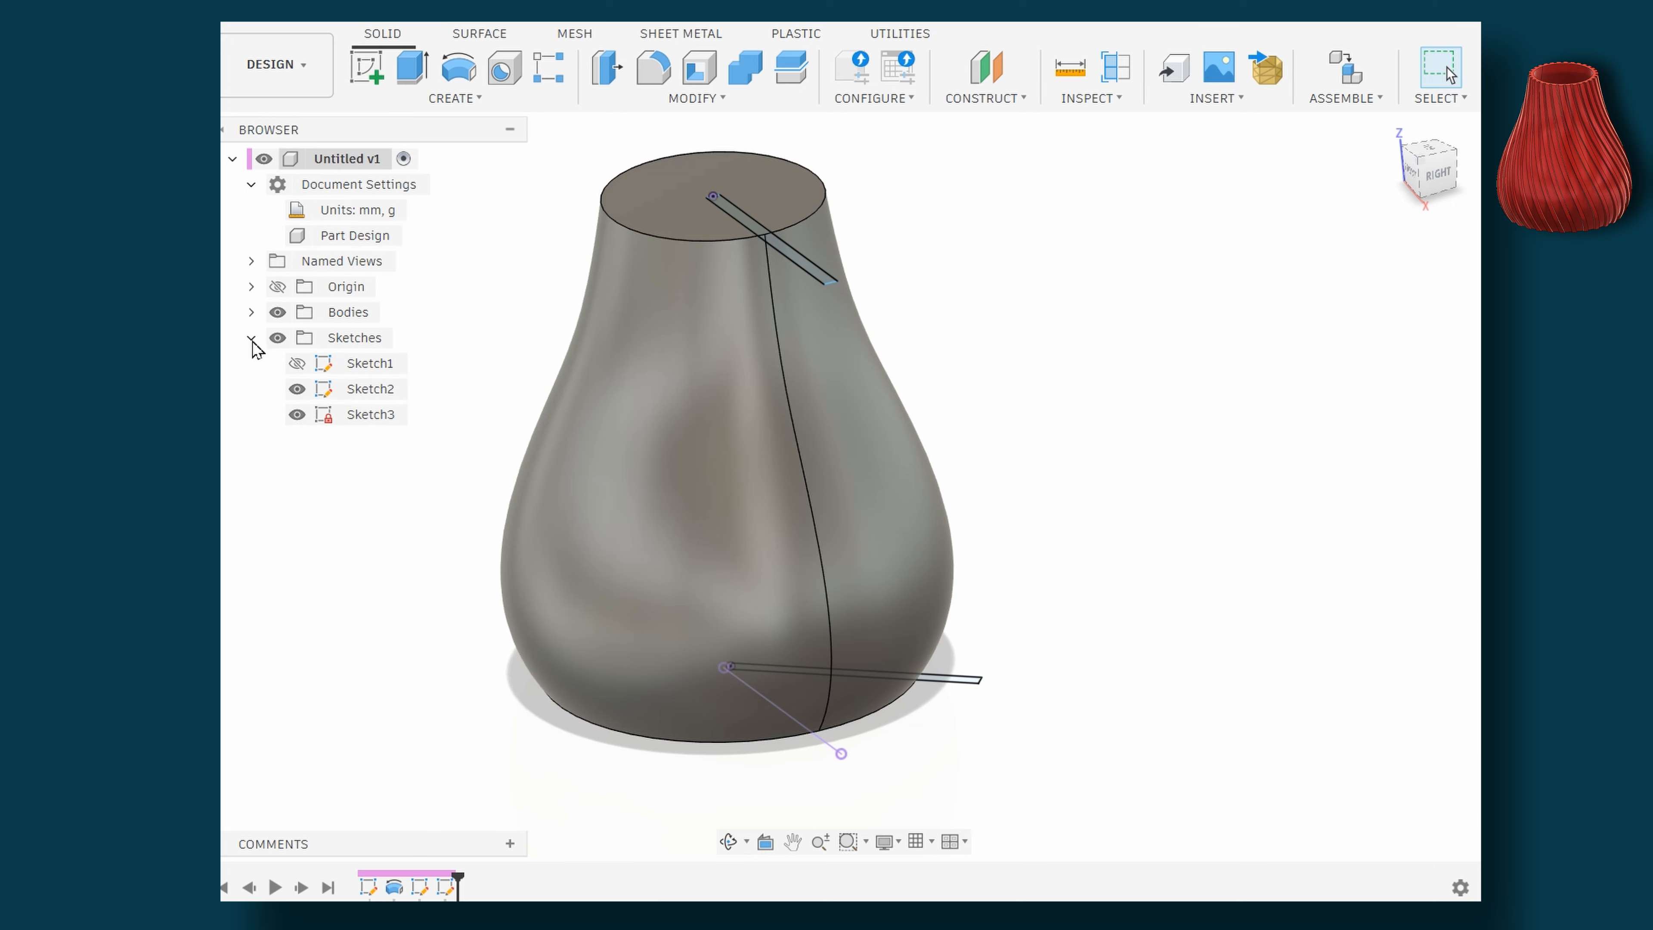
{"action": "double_click", "coordinate": [355, 415]}
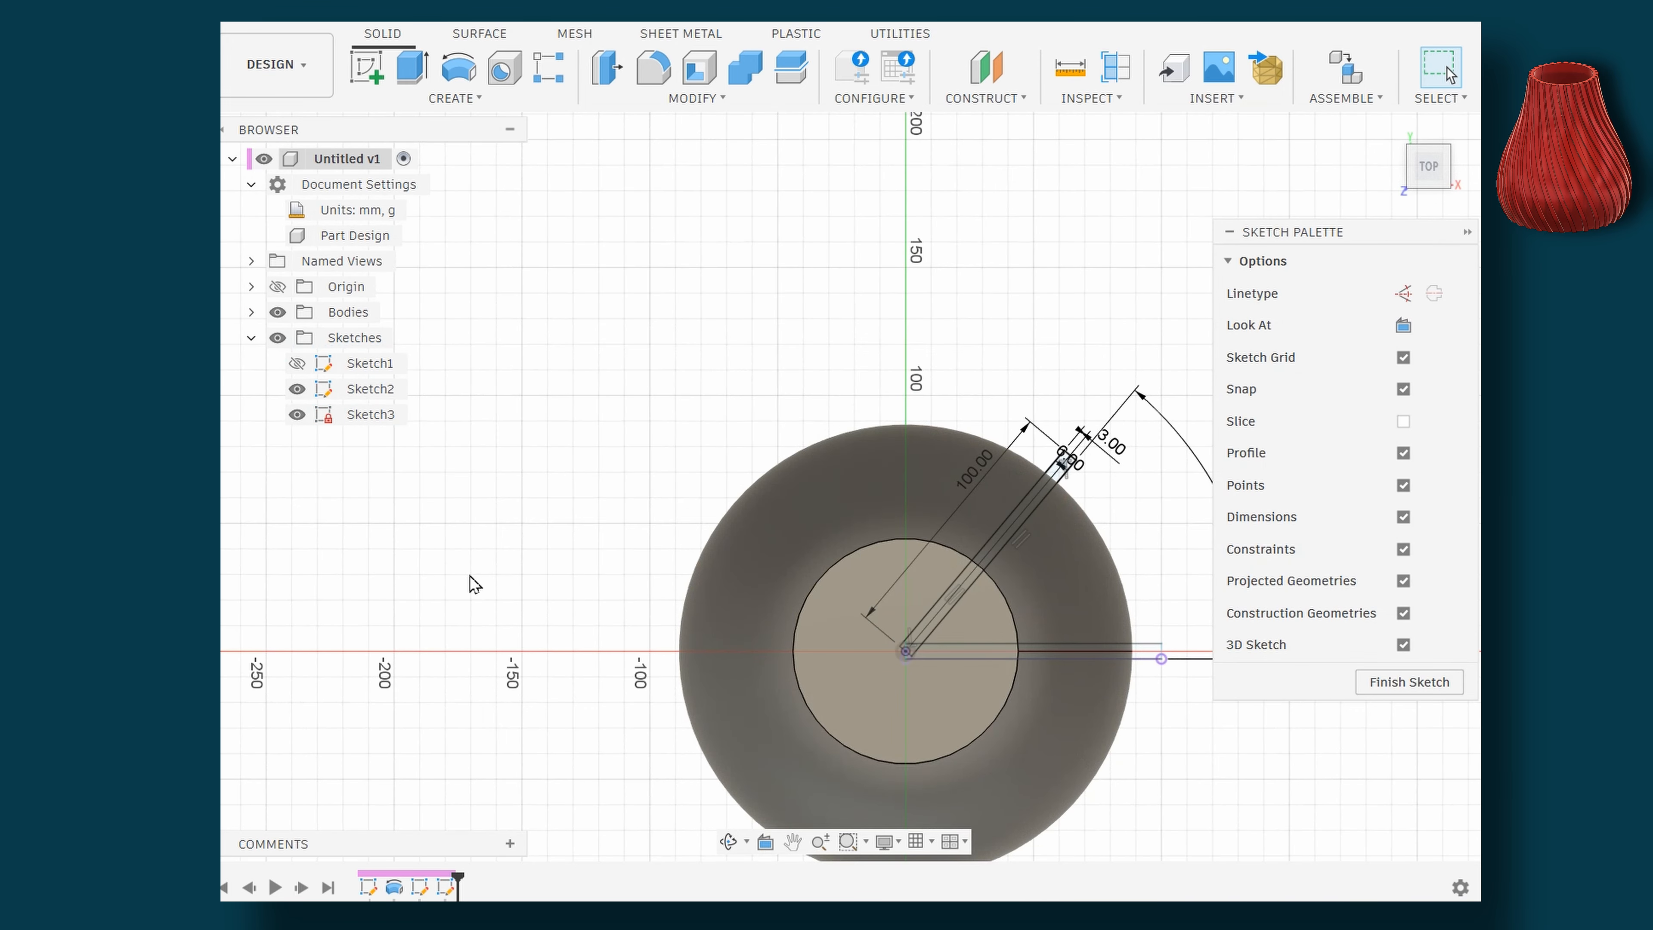
{"action": "mouse_move", "coordinate": [426, 651]}
{"action": "middle_mouse_down", "text": "shift"}
{"action": "mouse_move", "coordinate": [435, 535]}
{"action": "mouse_move", "coordinate": [572, 746]}
{"action": "middle_mouse_up", "text": "shift"}
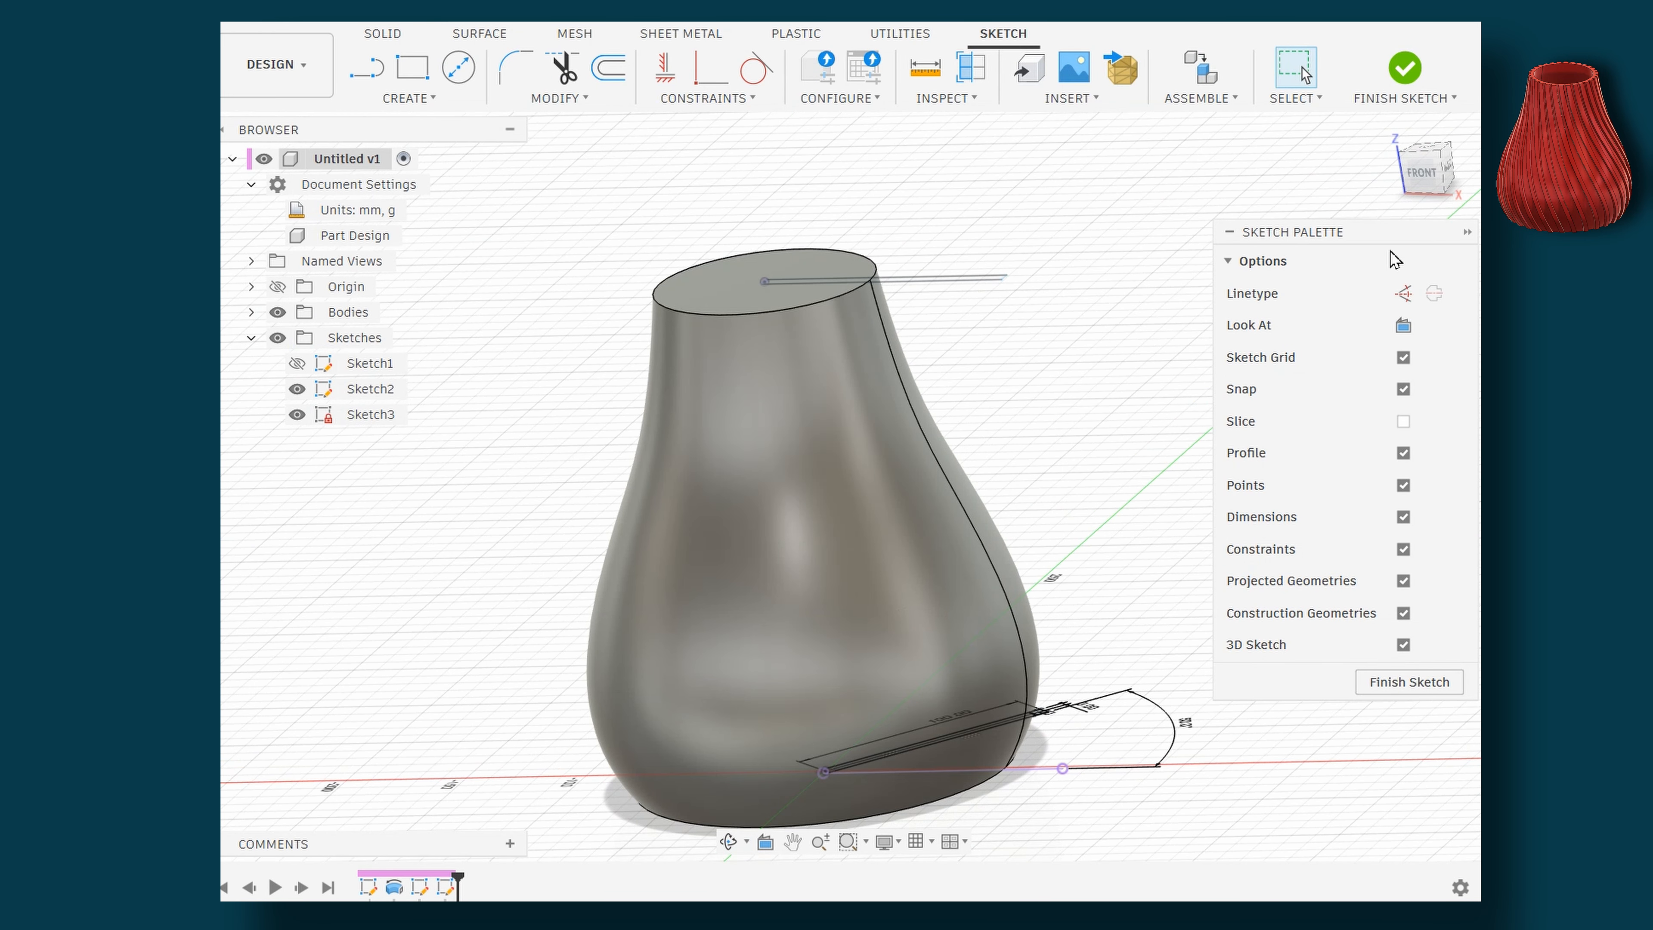
{"action": "left_click", "coordinate": [1444, 172]}
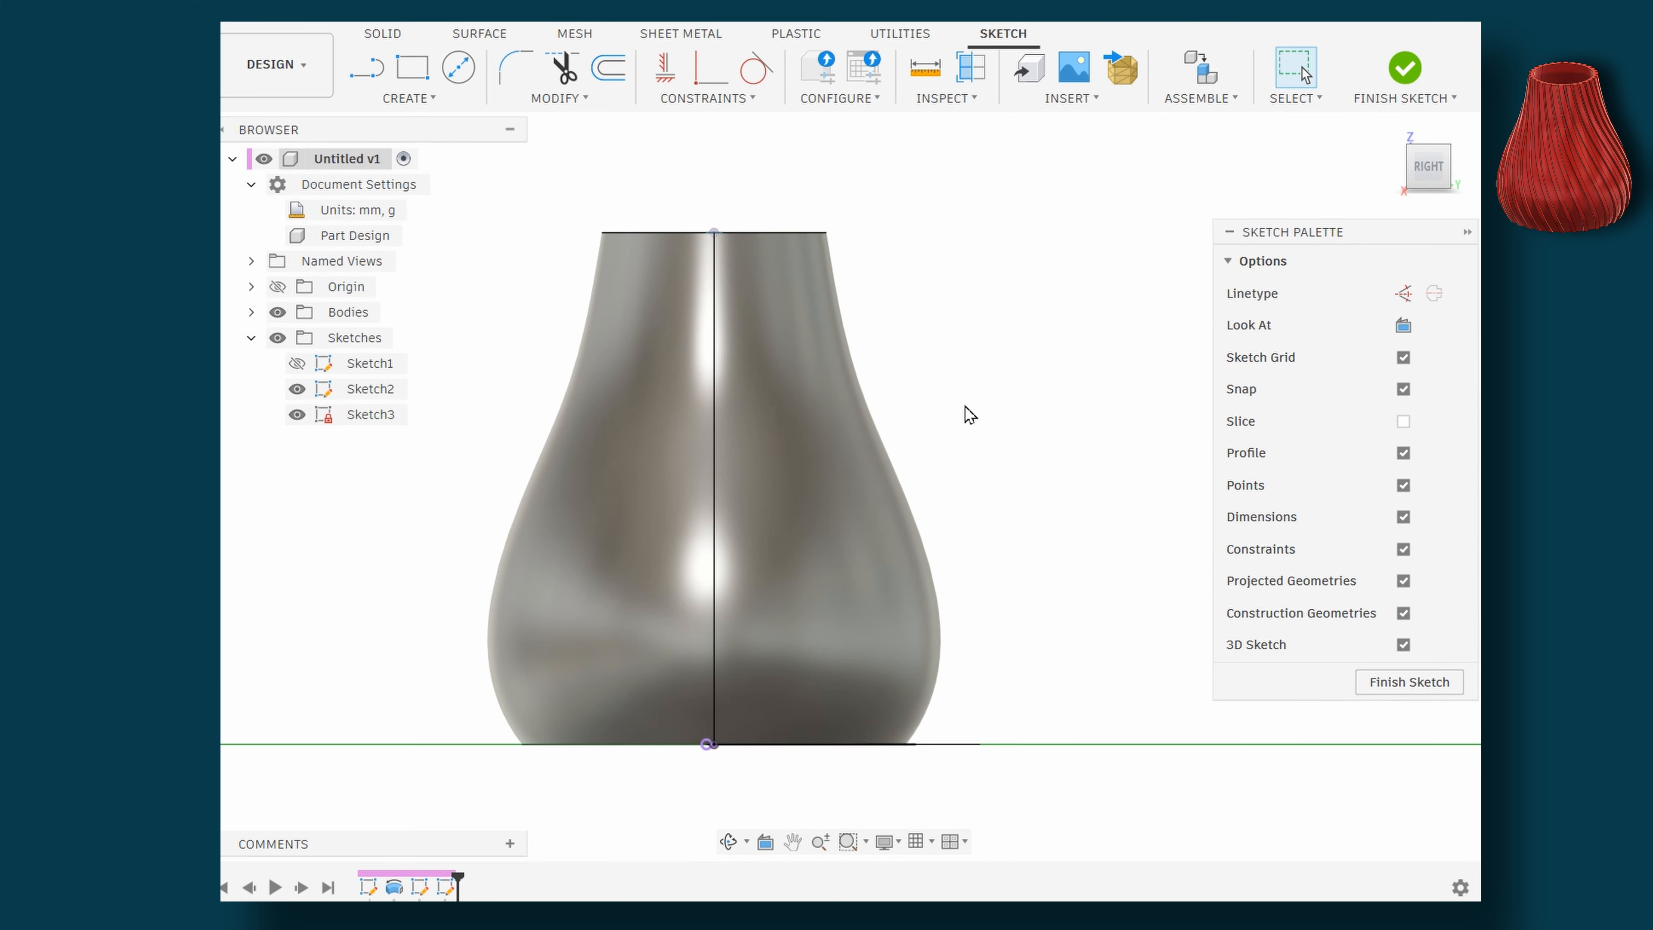
{"action": "middle_click_drag", "start_coordinate": [965, 407], "coordinate": [641, 748], "text": "shift"}
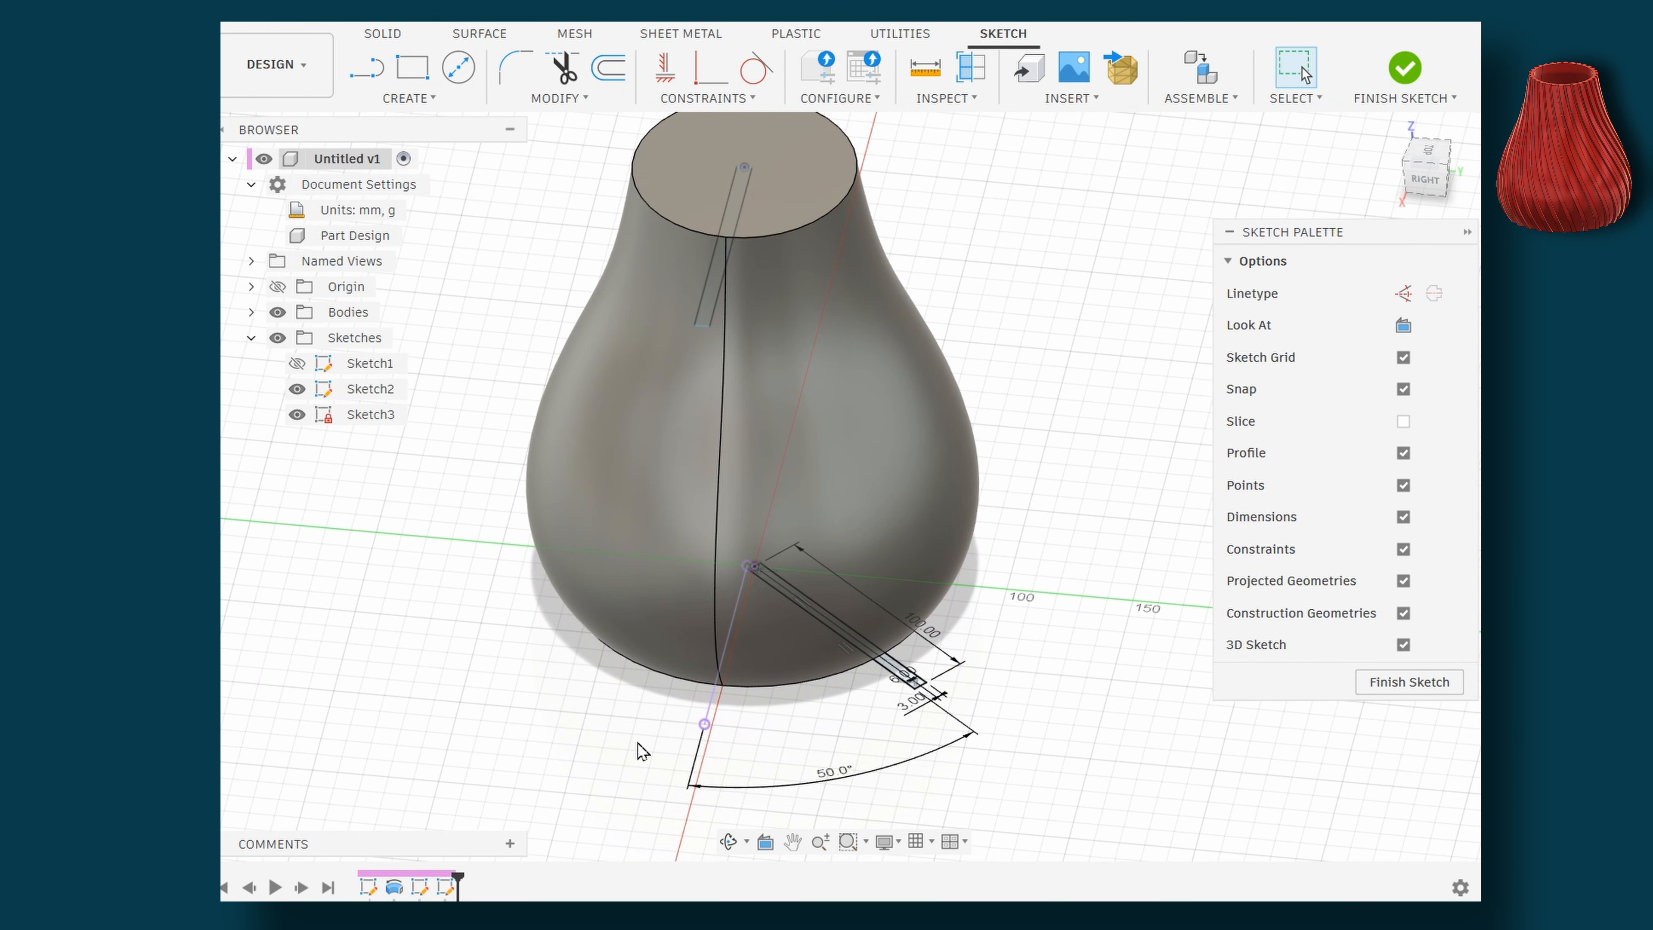
Delete the projected reference line of the top strip from the base sketch and hide the sketch's dimensions and constraints
{"action": "left_click", "coordinate": [707, 703]}
{"action": "key", "text": "Delete"}
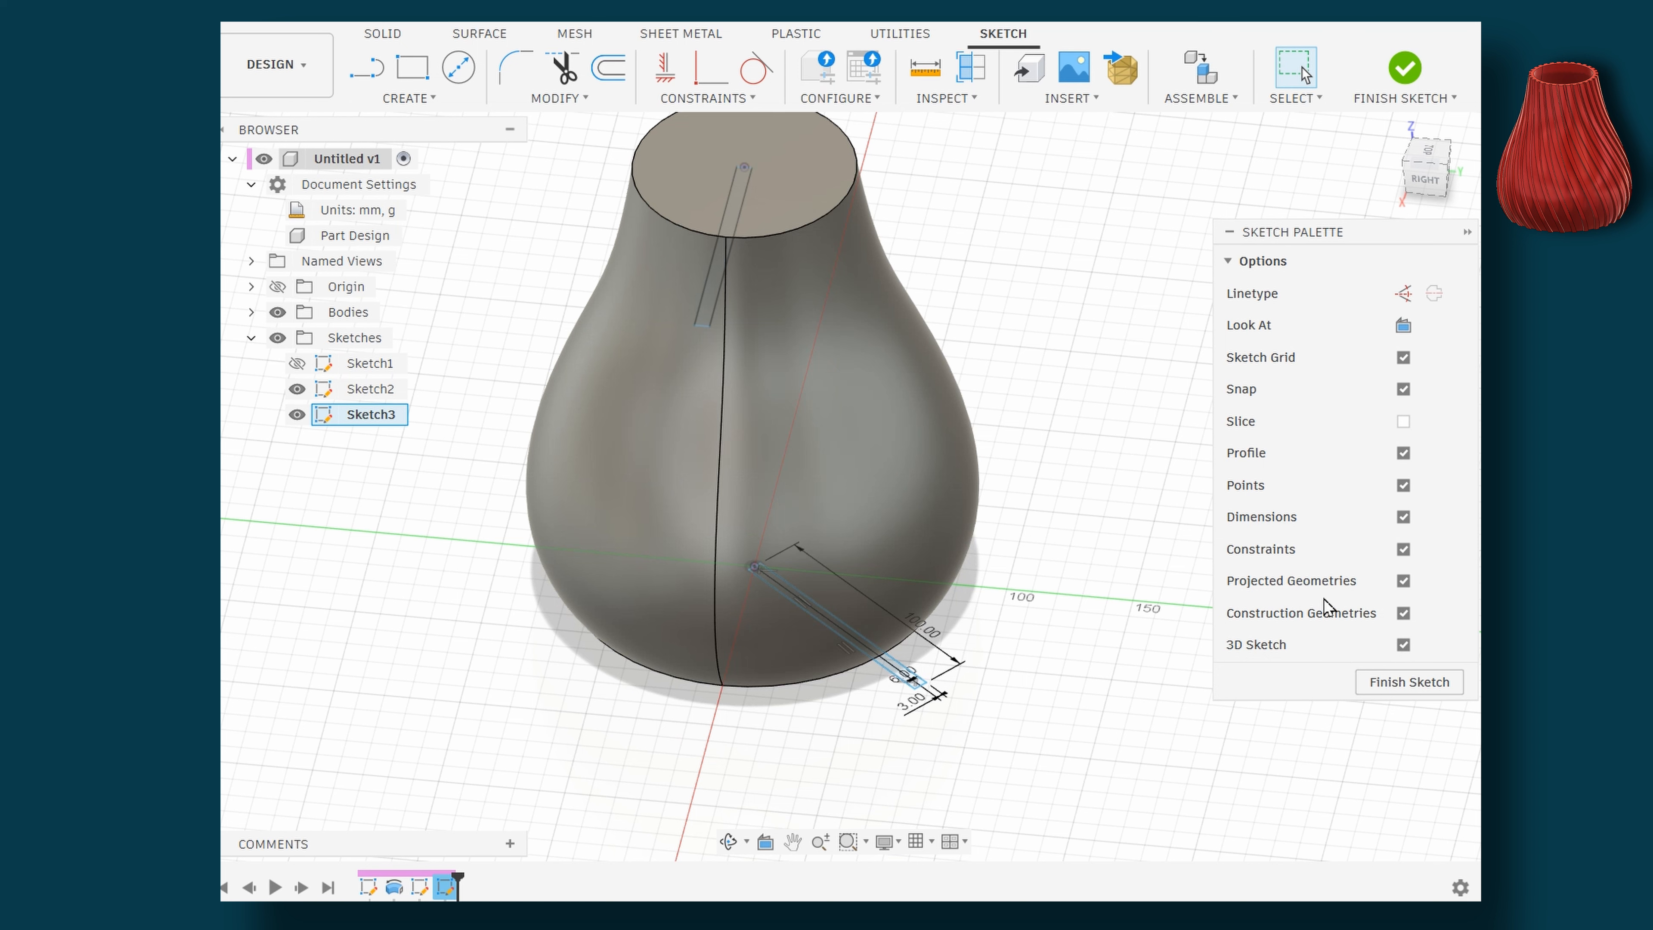
{"action": "left_click", "coordinate": [1403, 517]}
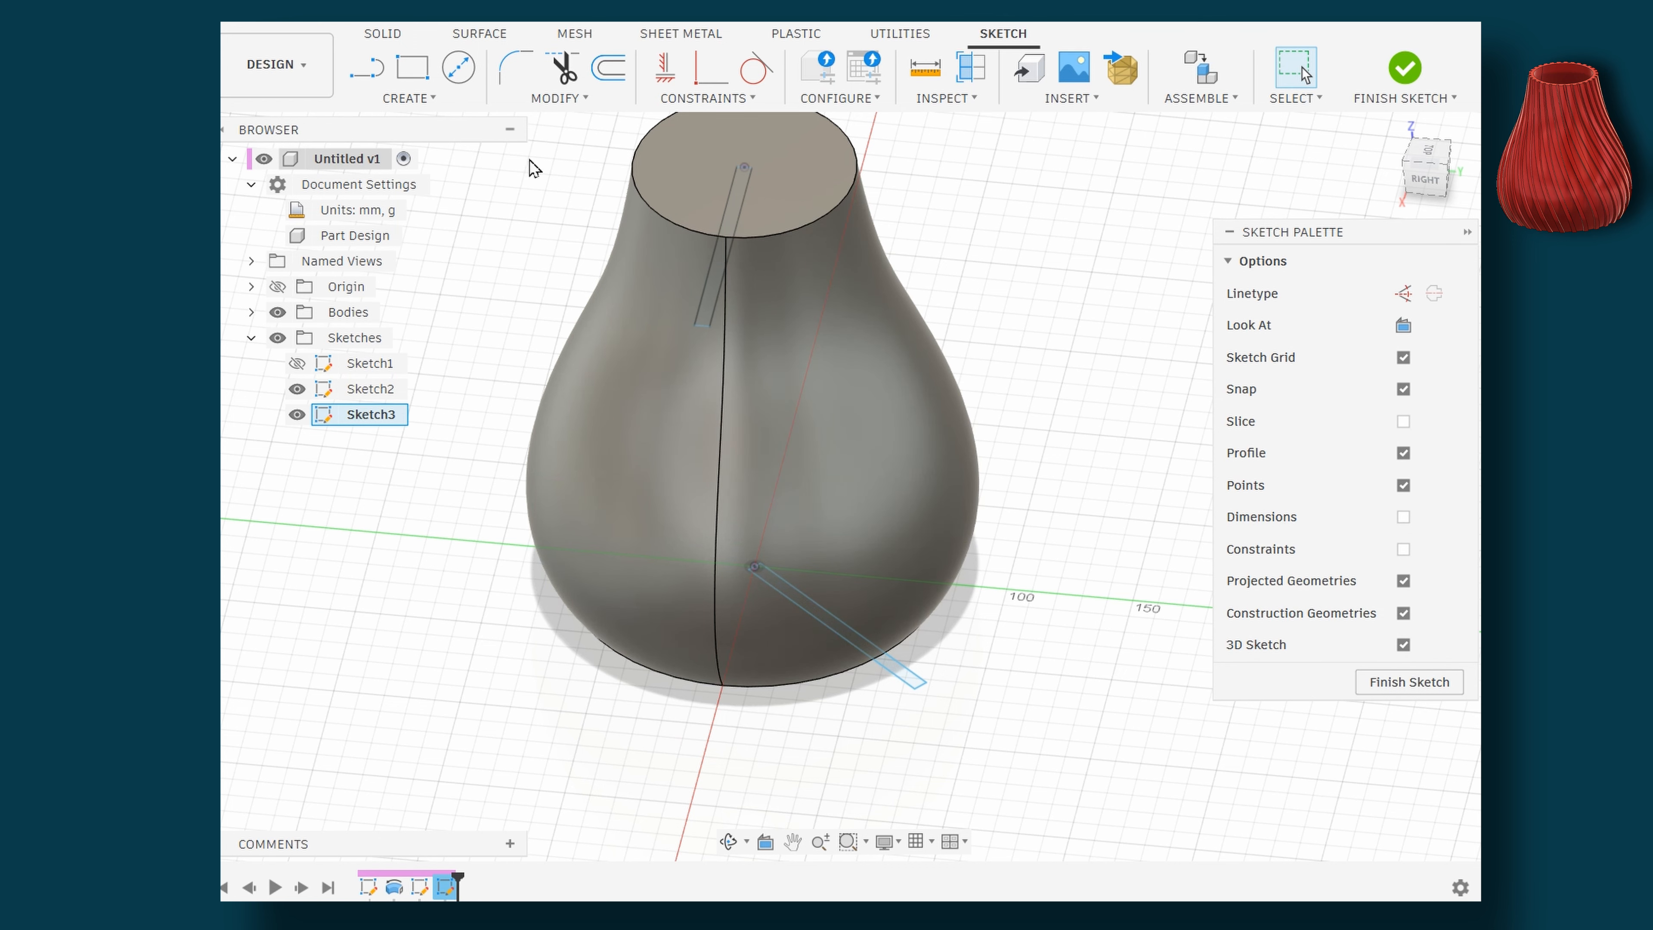
Draw a 3D line from the midpoint of the base strip's outer short edge to the midpoint of the top strip's outer short edge
{"action": "left_click", "coordinate": [365, 67]}
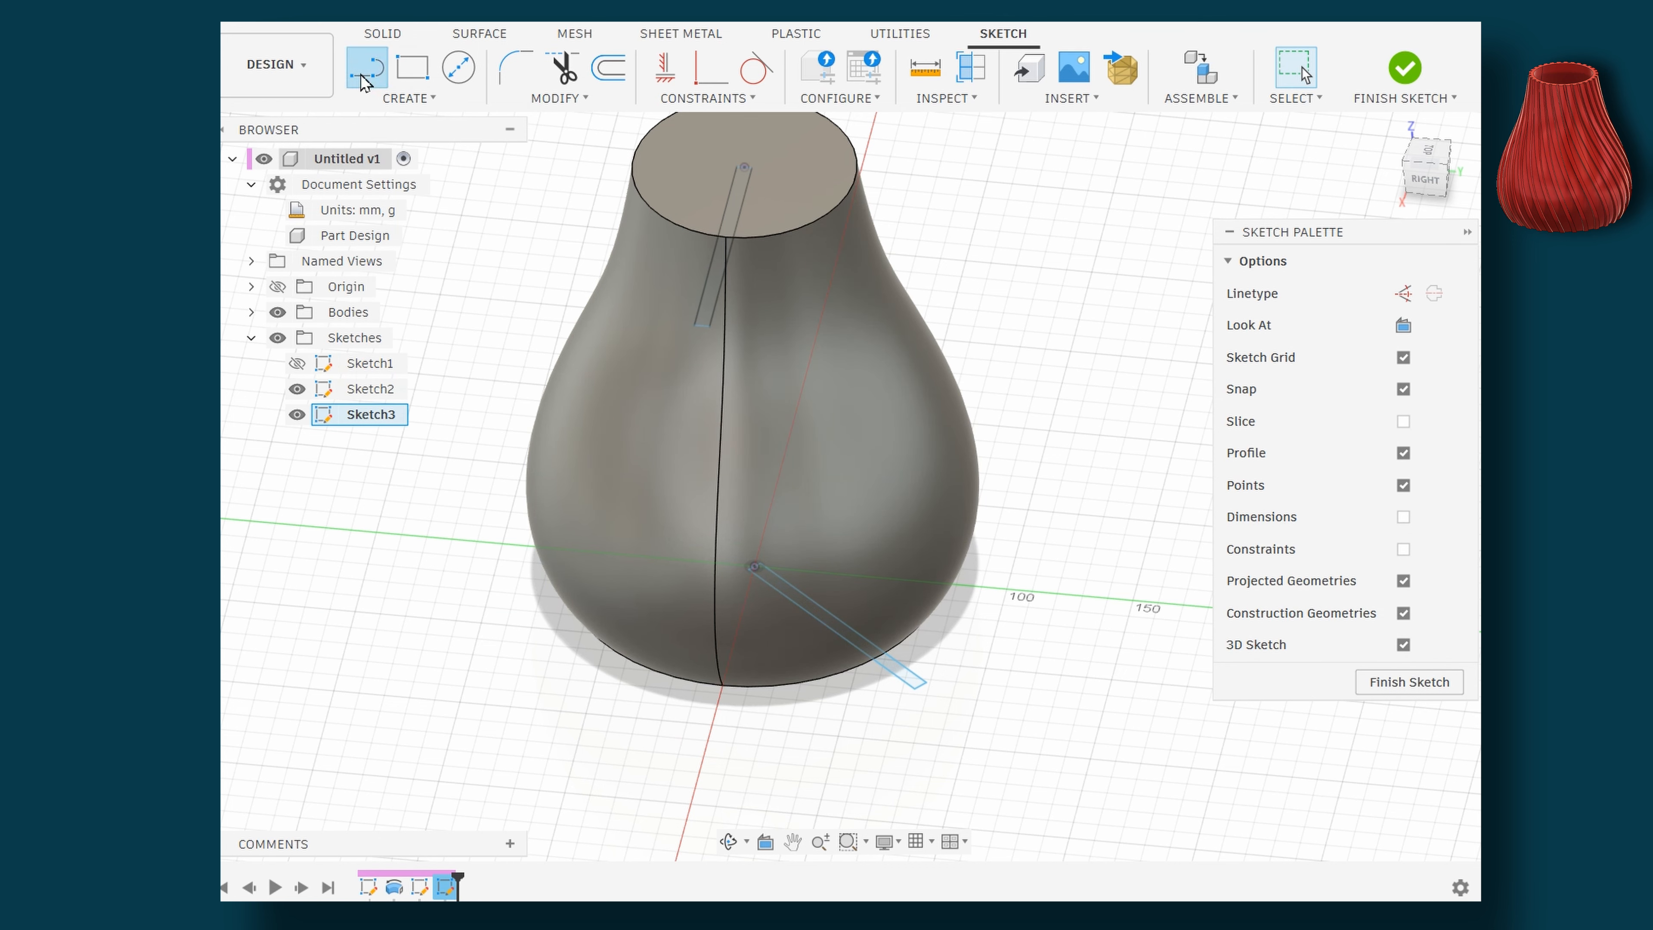
{"action": "scroll", "coordinate": [841, 738], "scroll_direction": "up", "scroll_amount": 8}
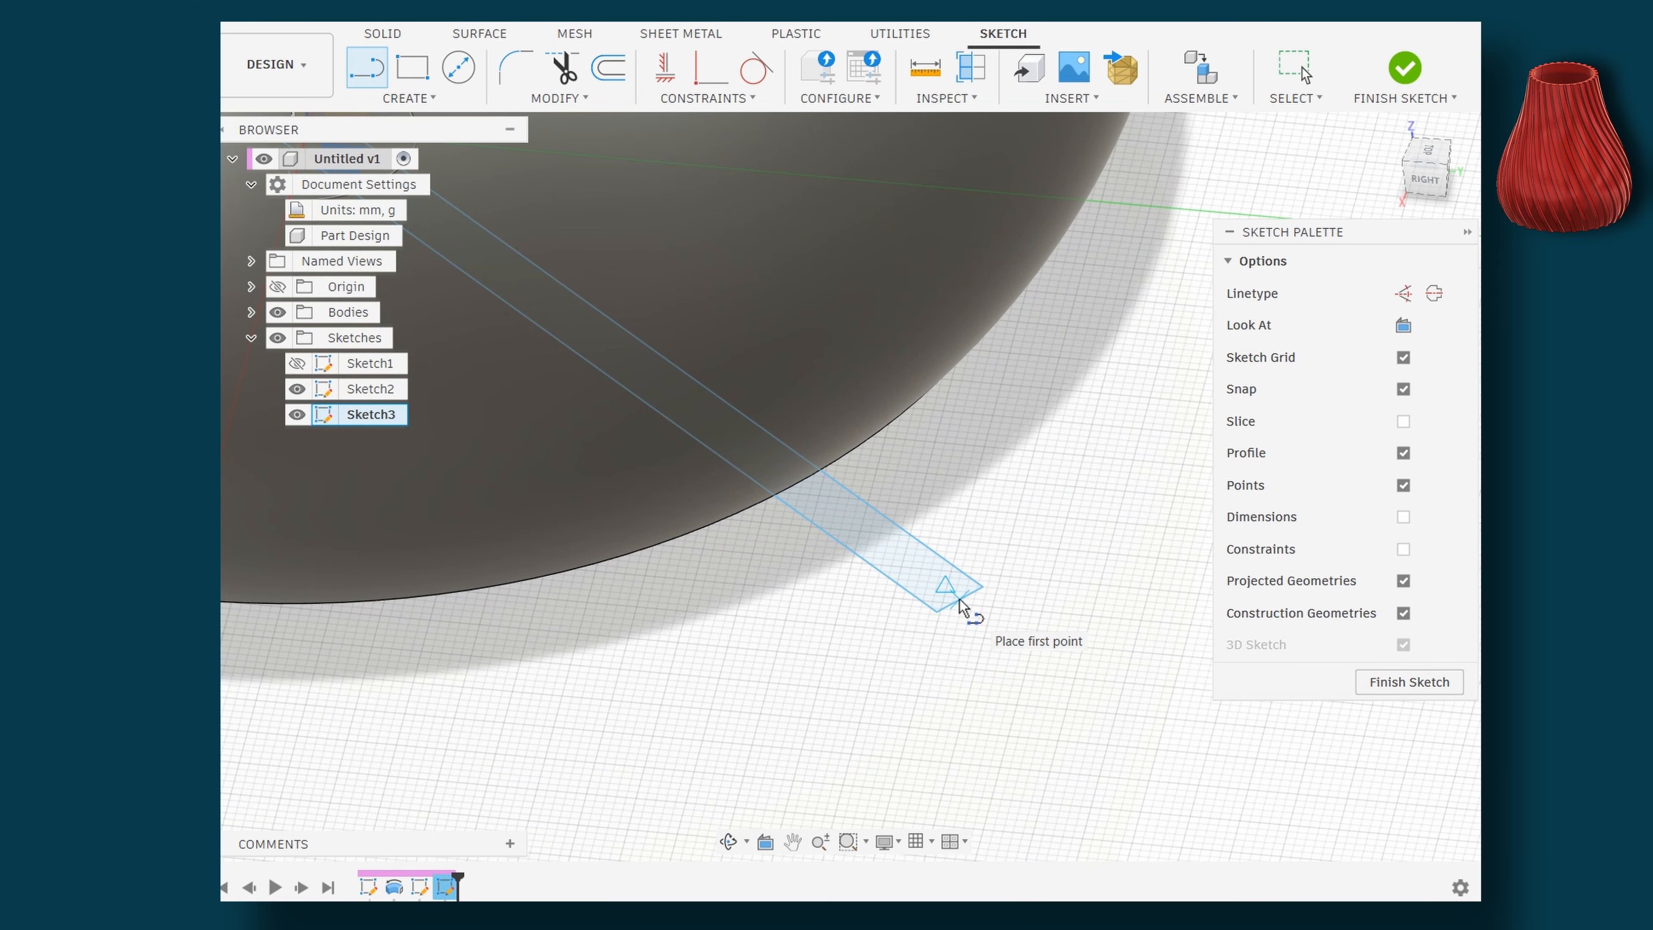
{"action": "left_click", "coordinate": [962, 606]}
{"action": "scroll", "coordinate": [956, 612], "scroll_direction": "down", "scroll_amount": 5}
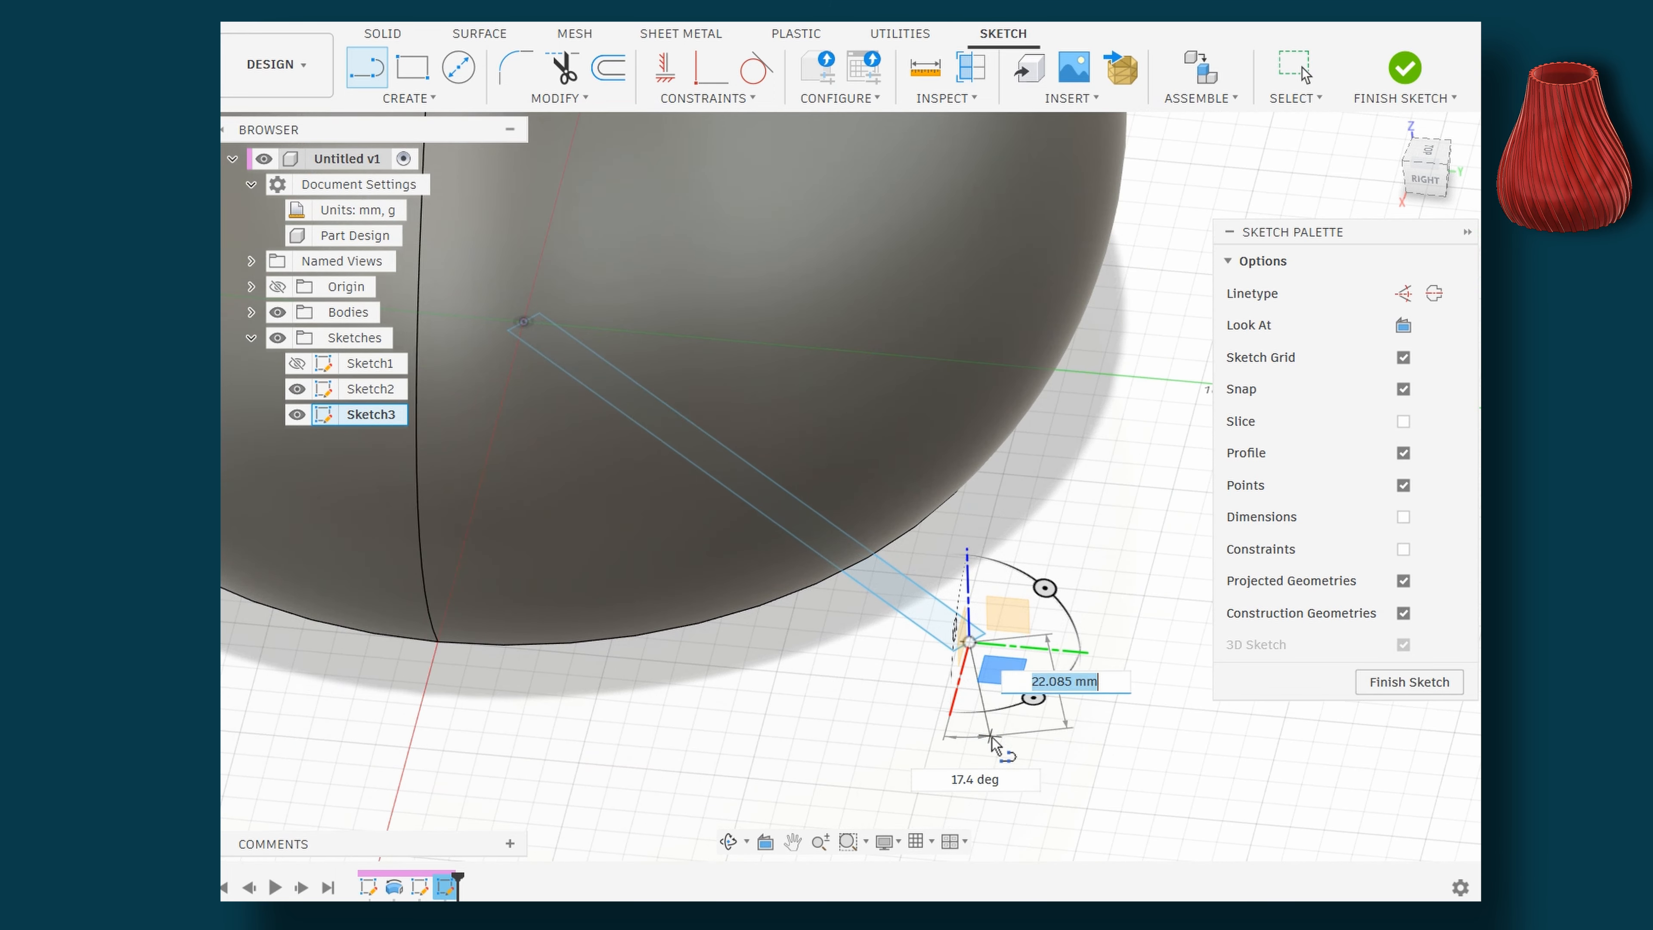
{"action": "middle_click_drag", "start_coordinate": [767, 352], "coordinate": [837, 538]}
{"action": "middle_click_drag", "start_coordinate": [752, 211], "coordinate": [792, 392]}
{"action": "scroll", "coordinate": [780, 441], "scroll_direction": "up", "scroll_amount": 4}
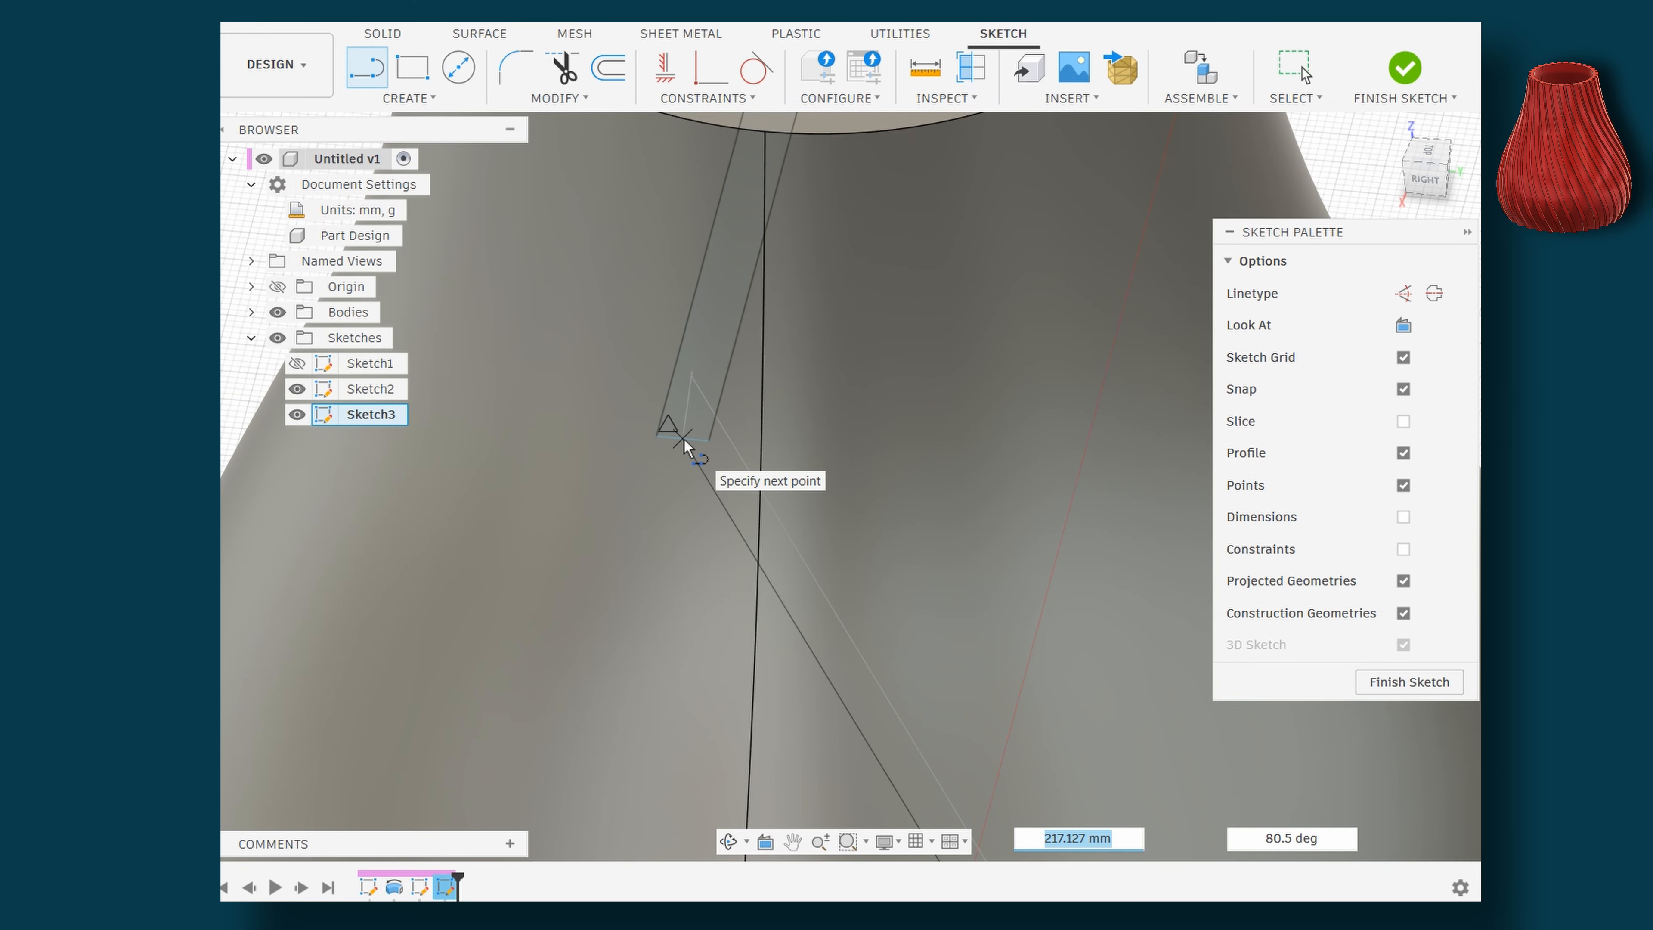
{"action": "left_click", "coordinate": [683, 438]}
{"action": "scroll", "coordinate": [684, 439], "scroll_direction": "down", "scroll_amount": 6}
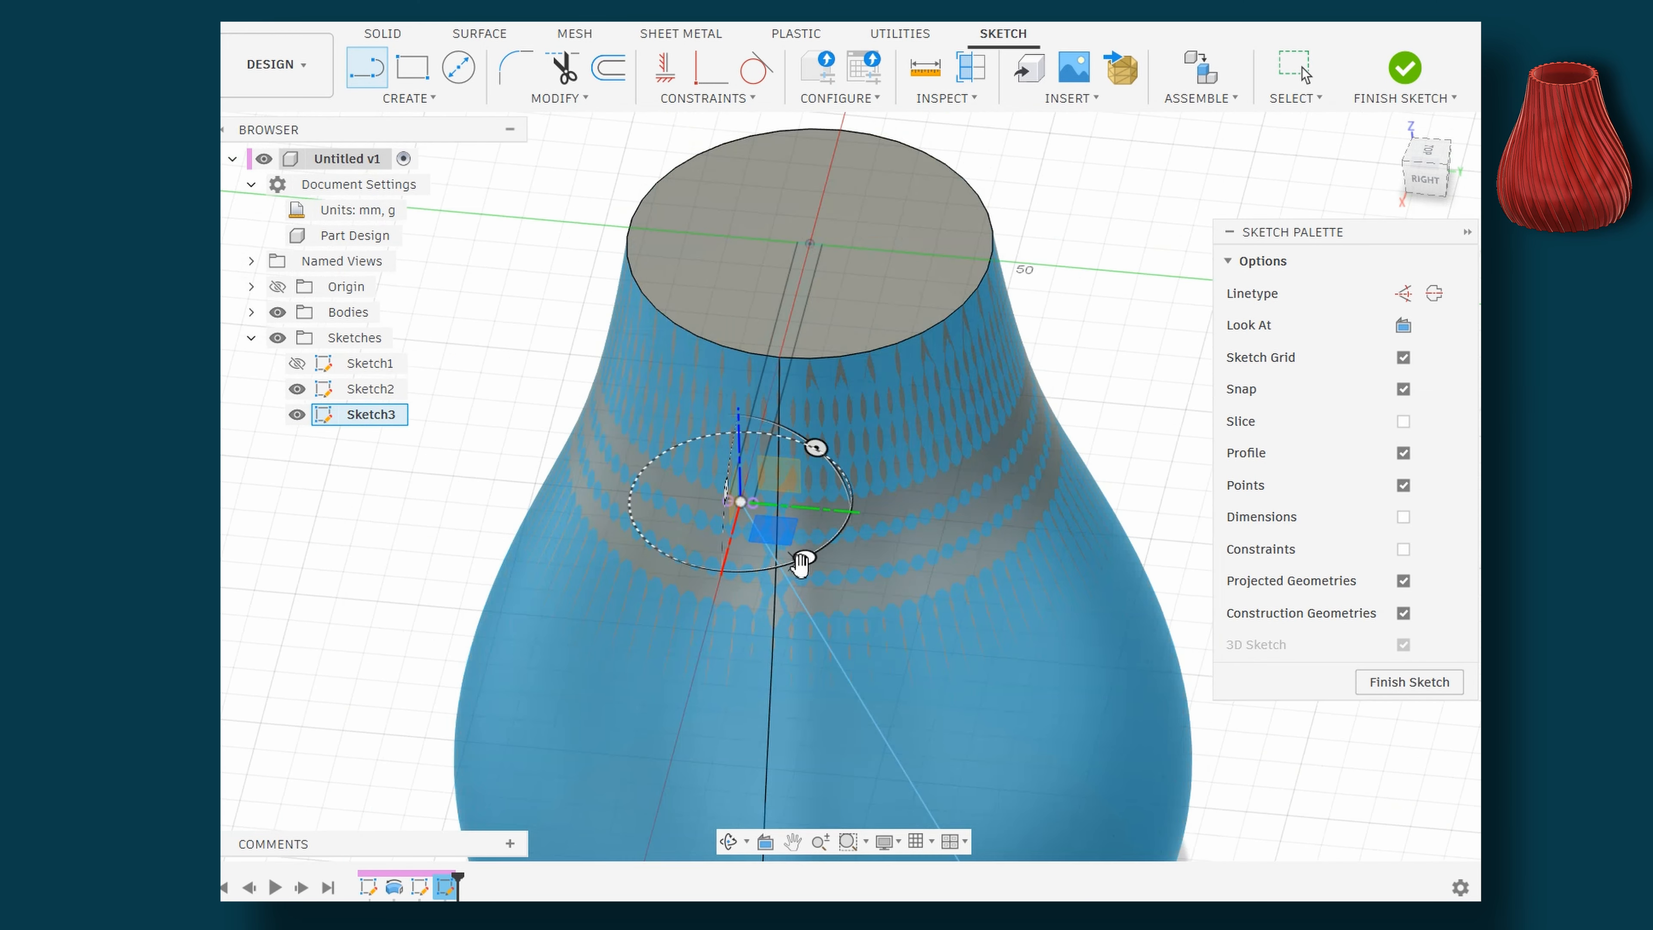
{"action": "key", "text": "Escape"}
Finish the sketch and hide the vase body, leaving both strips and the connecting line visible
{"action": "middle_click_drag", "start_coordinate": [844, 565], "coordinate": [847, 415]}
{"action": "scroll", "coordinate": [844, 462], "scroll_direction": "down", "scroll_amount": 5}
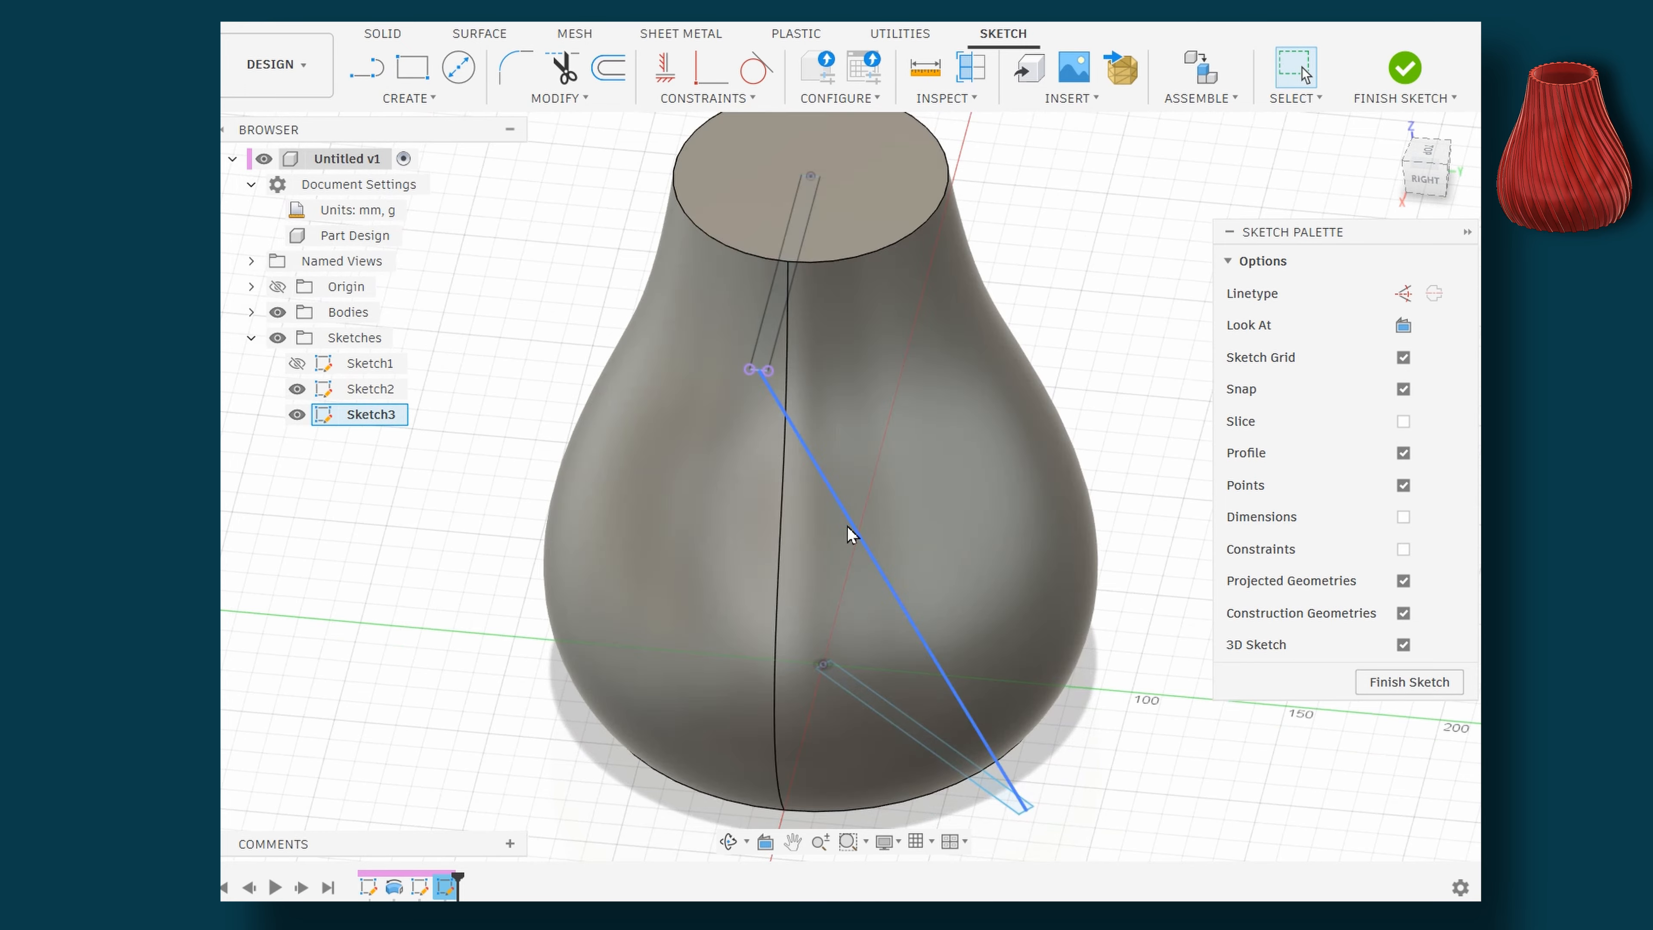
{"action": "middle_click_drag", "start_coordinate": [891, 636], "coordinate": [893, 549]}
{"action": "middle_click_drag", "start_coordinate": [923, 723], "coordinate": [988, 694], "text": "shift"}
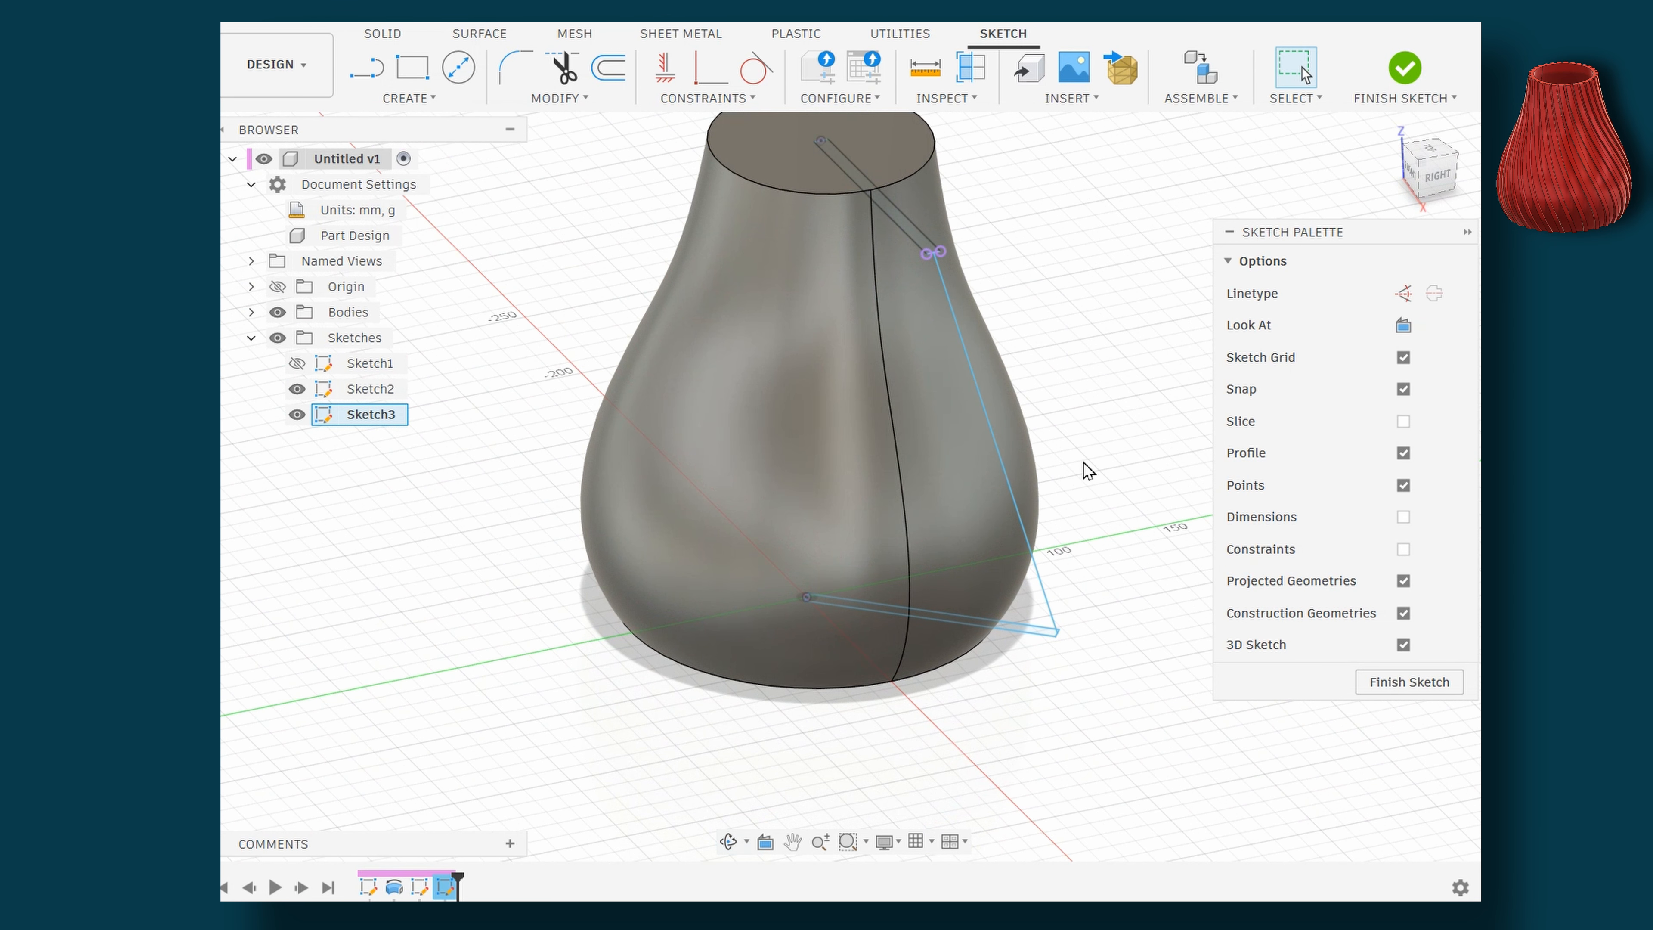
{"action": "middle_click_drag", "start_coordinate": [1084, 469], "coordinate": [1115, 512], "text": "shift"}
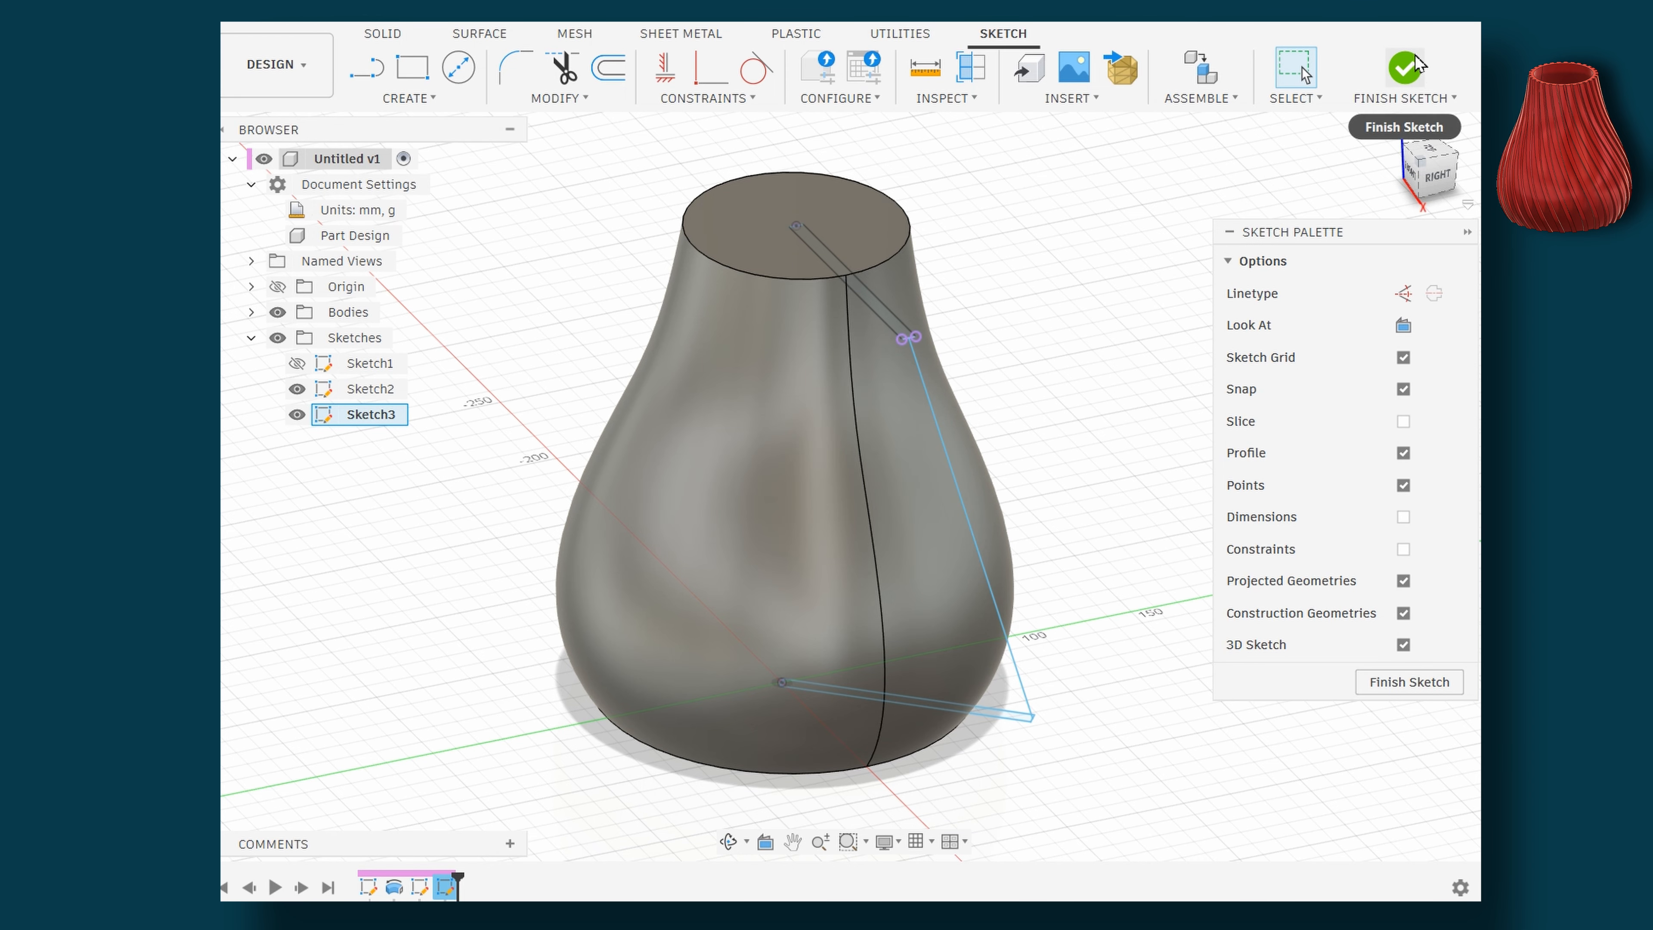
{"action": "left_click", "coordinate": [1404, 71]}
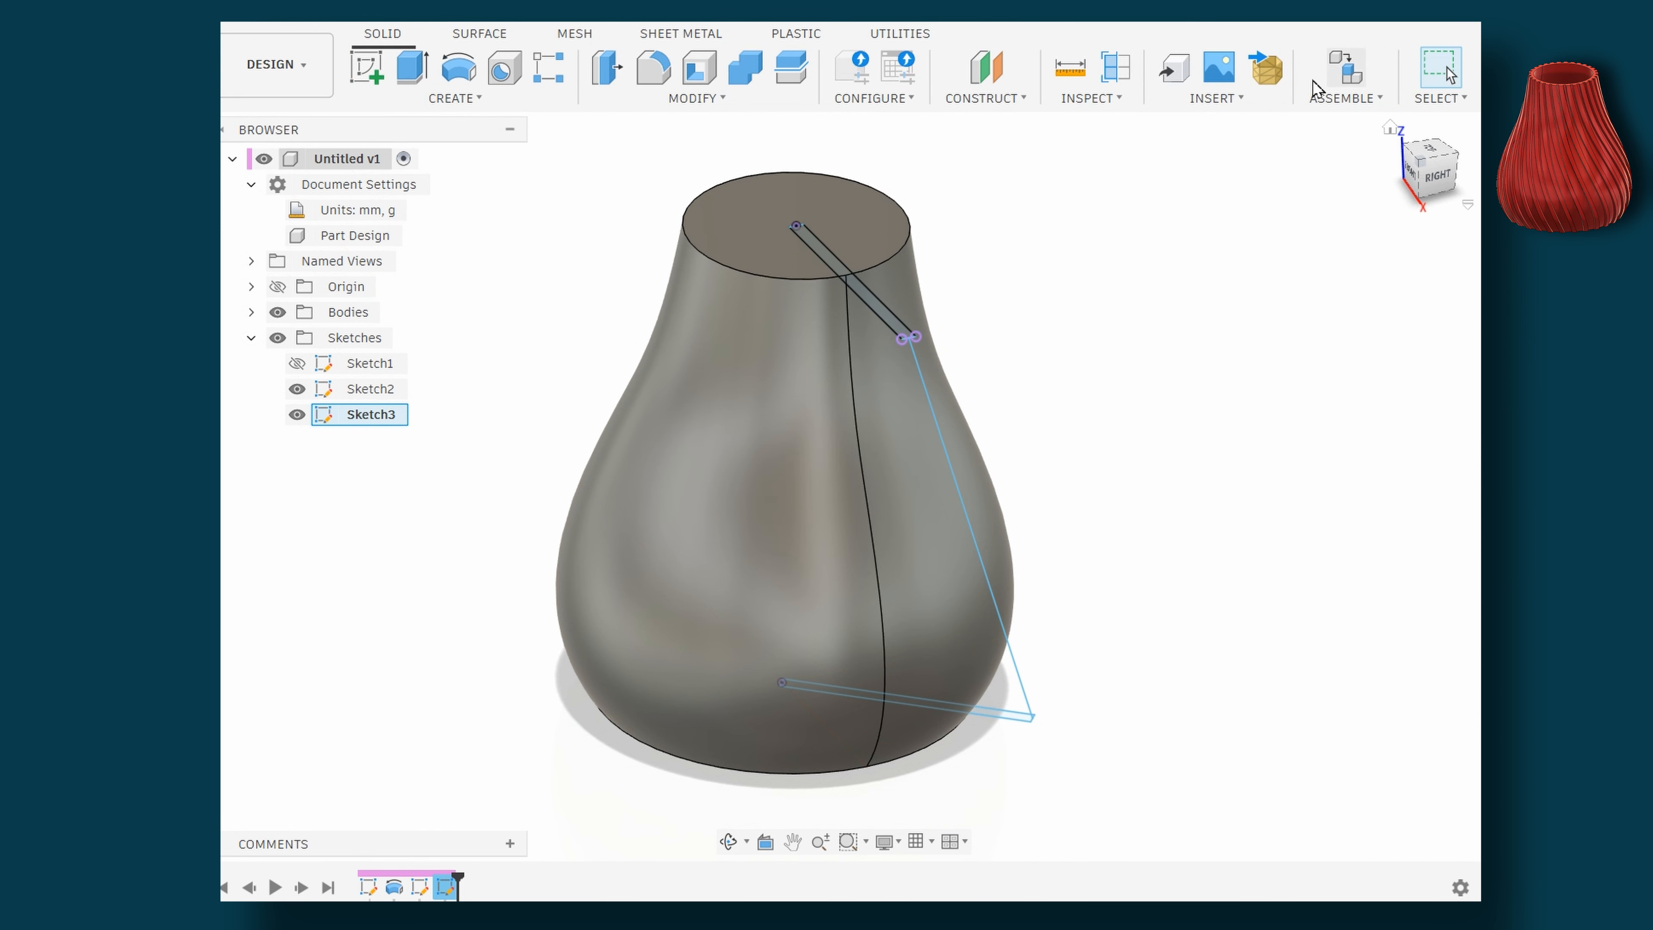
{"action": "left_click", "coordinate": [252, 312]}
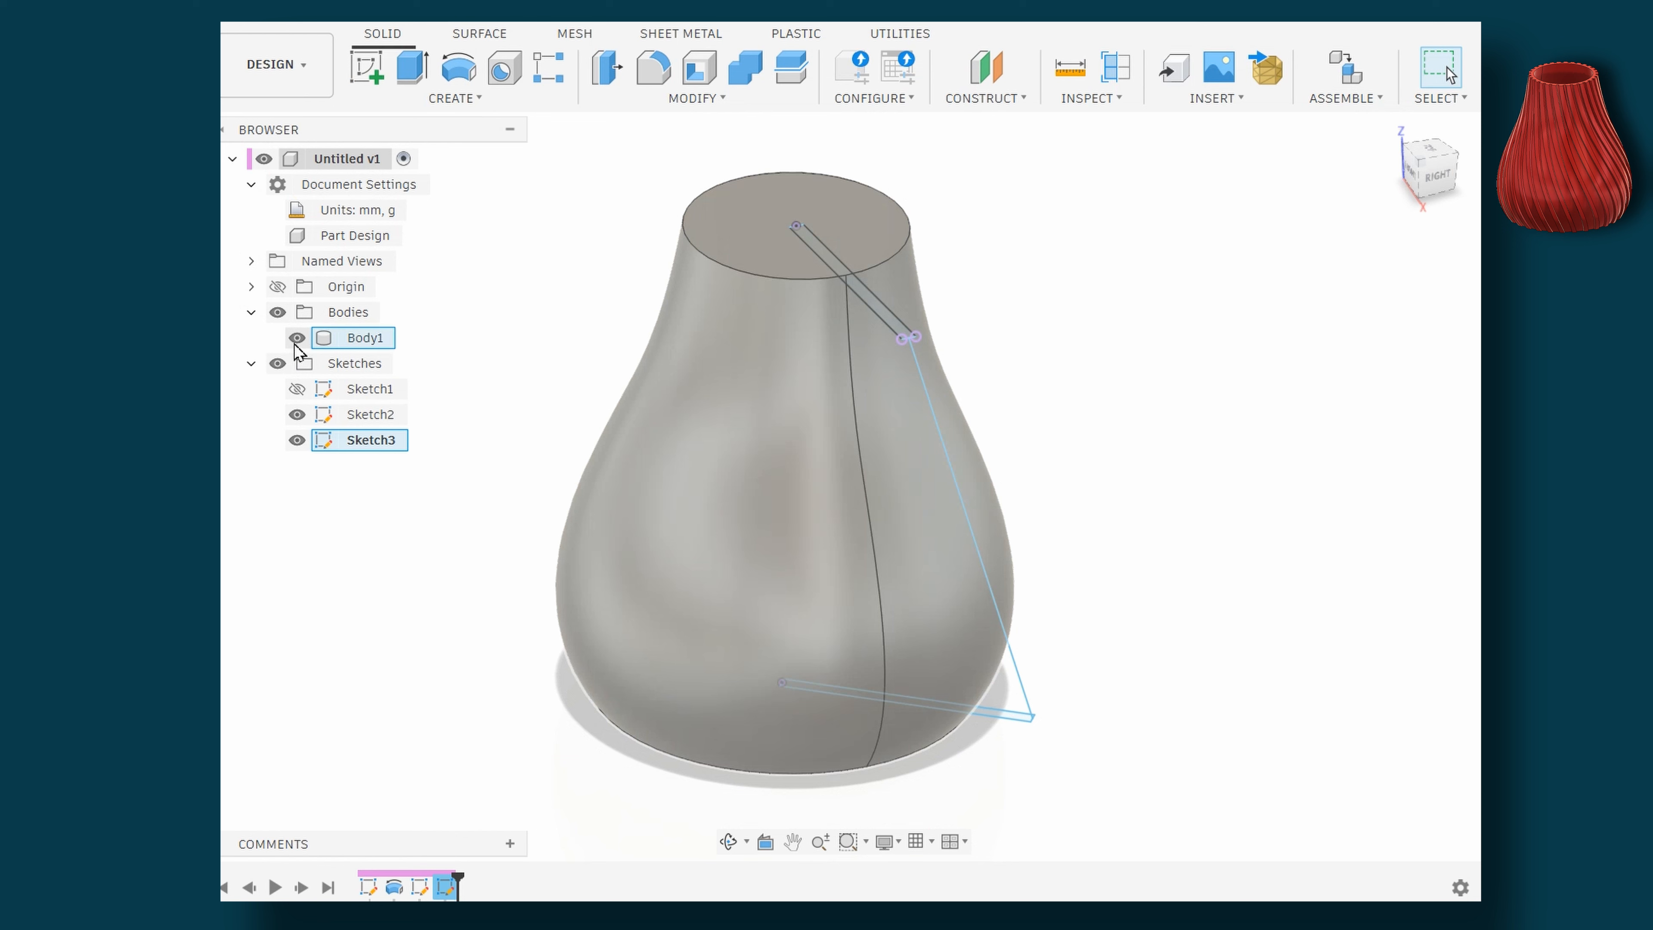
{"action": "left_click", "coordinate": [296, 338]}
{"action": "mouse_move", "coordinate": [1041, 768]}
{"action": "middle_mouse_down", "text": "shift"}
{"action": "mouse_move", "coordinate": [1069, 771]}
{"action": "mouse_move", "coordinate": [1100, 712]}
{"action": "mouse_move", "coordinate": [1151, 727]}
{"action": "mouse_move", "coordinate": [1151, 786]}
{"action": "middle_mouse_up", "text": "shift"}
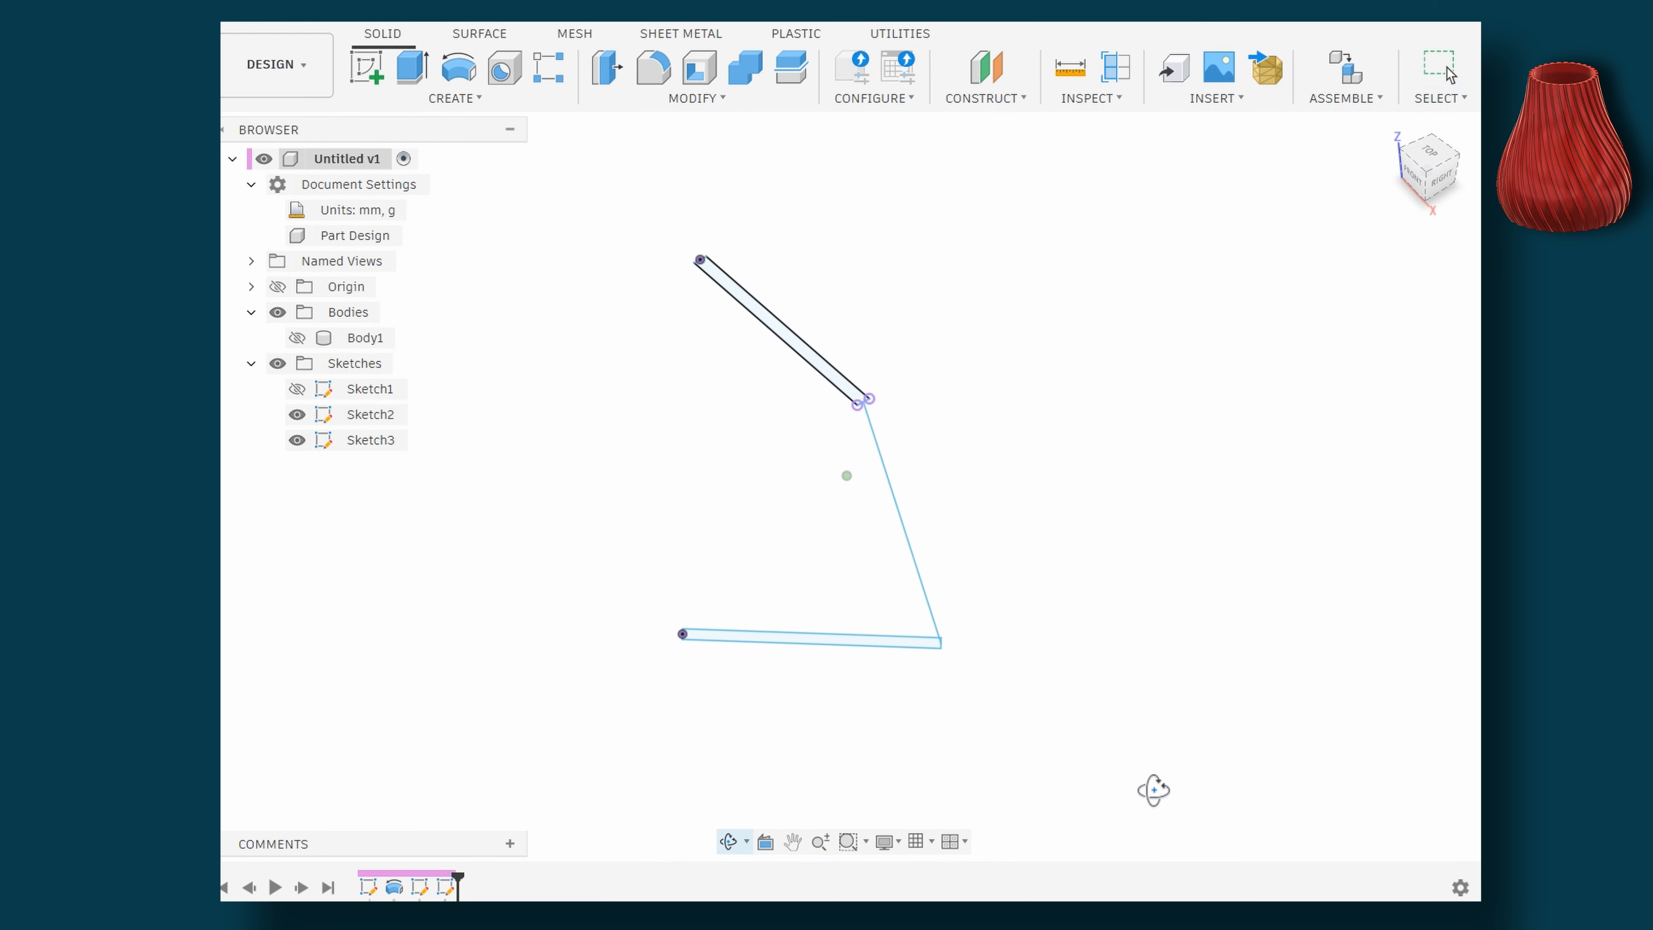
{"action": "scroll", "coordinate": [814, 479], "scroll_direction": "up", "scroll_amount": 2}
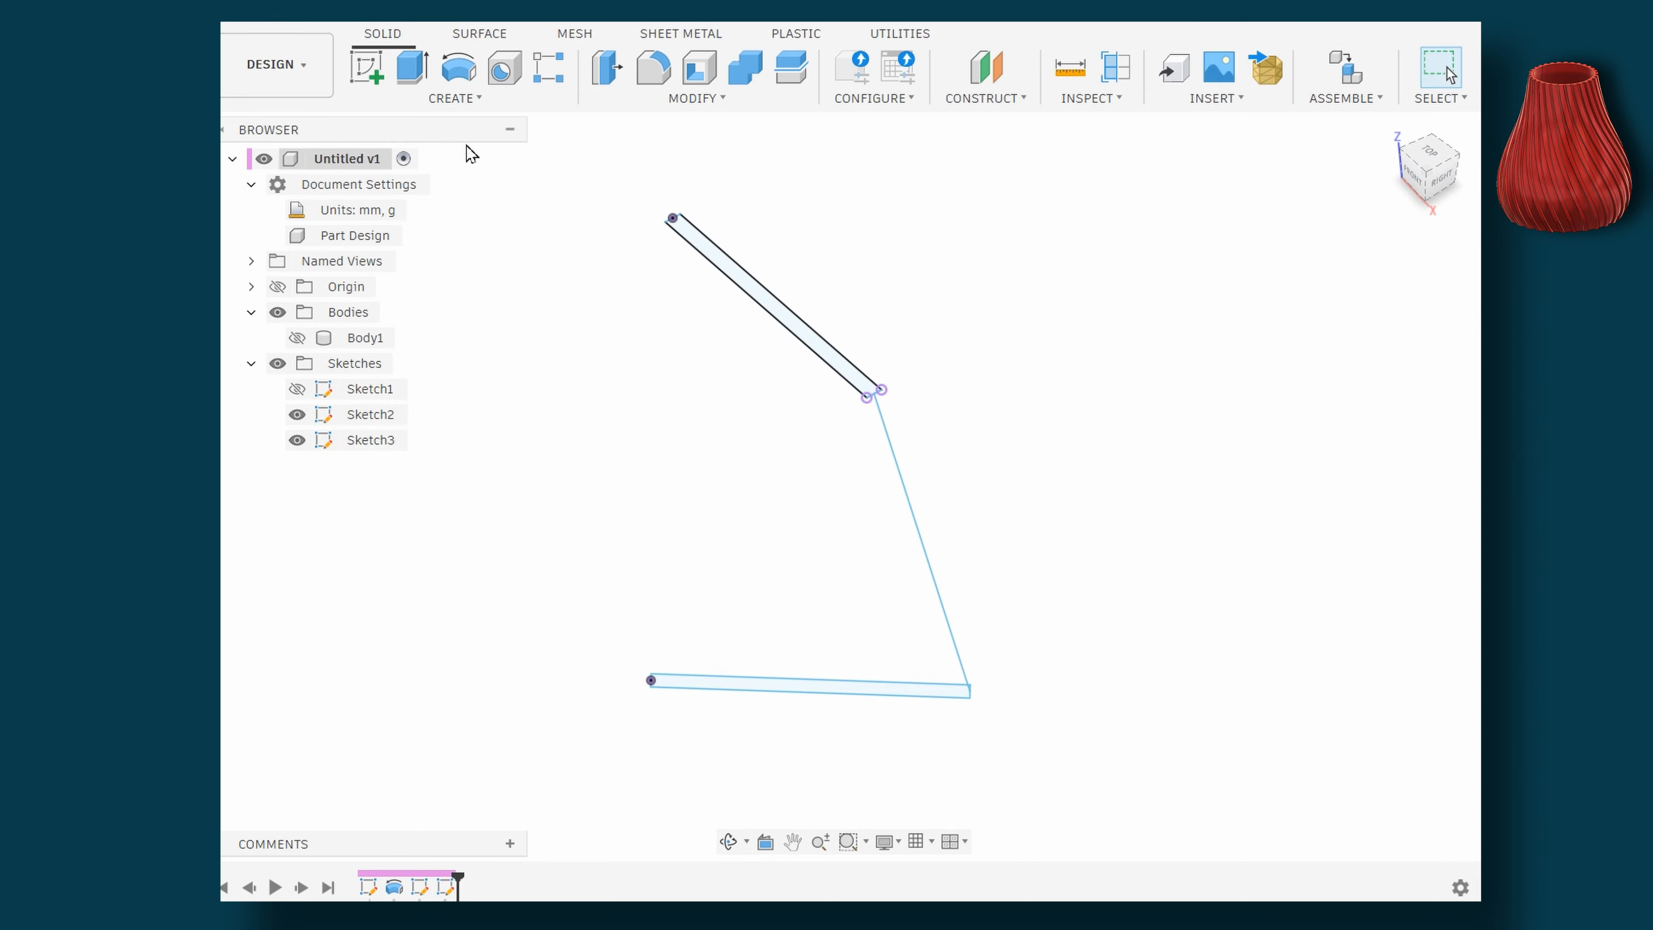
Loft the base strip to the top strip as a new body, using the connecting line as the rail
{"action": "left_click", "coordinate": [447, 108]}
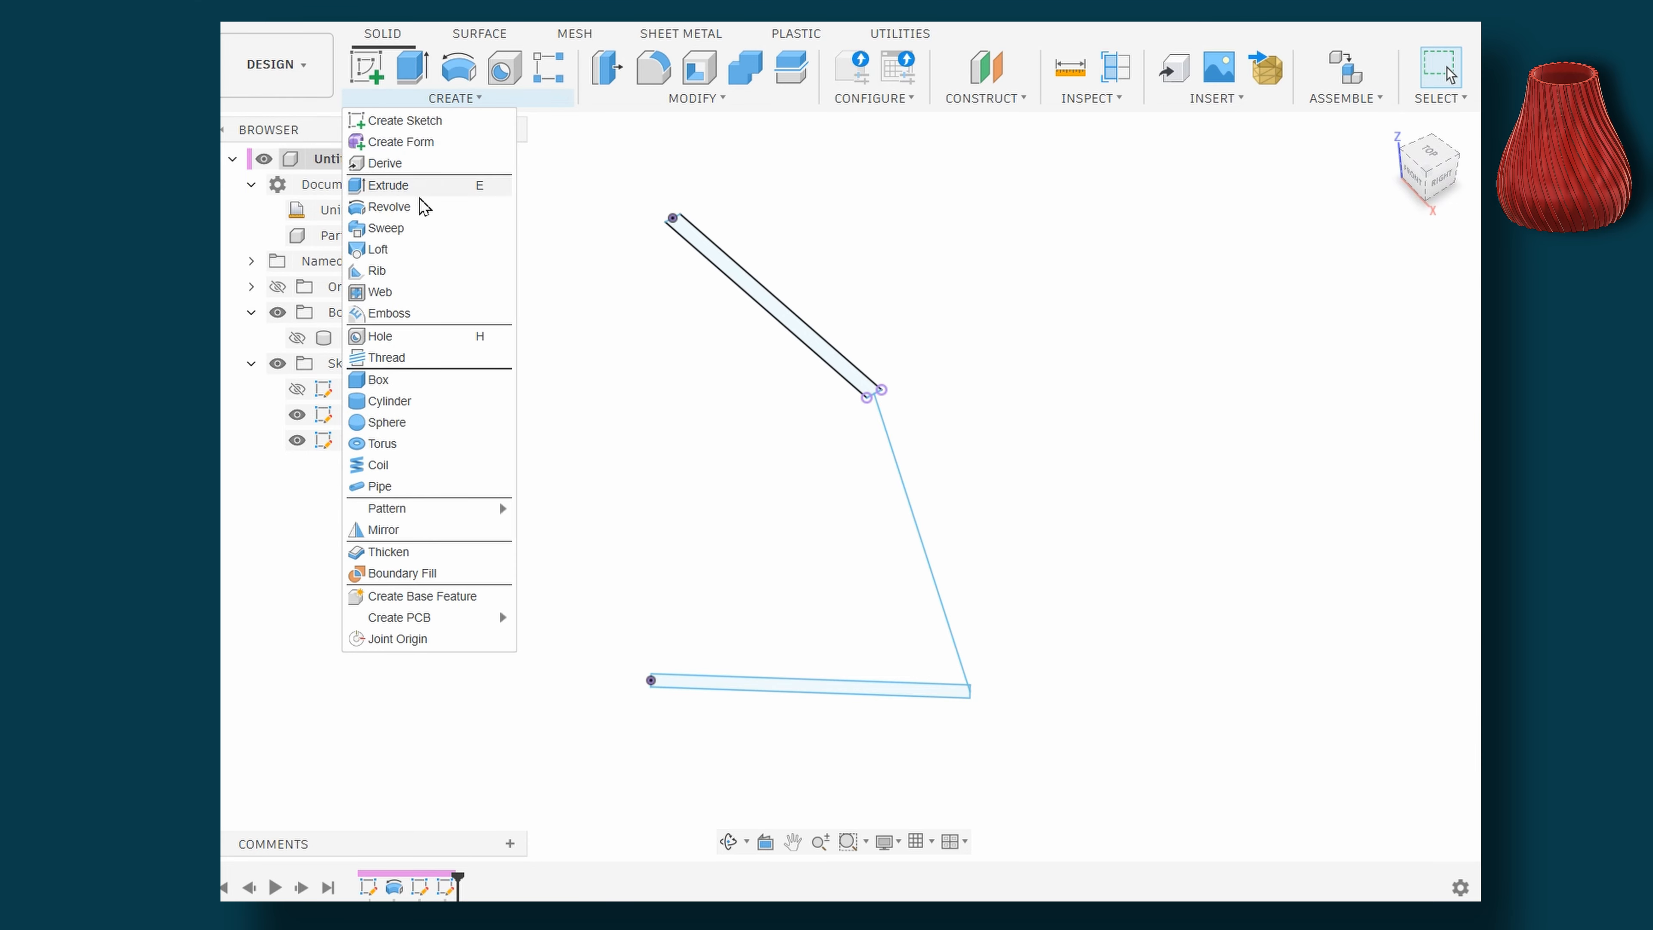
{"action": "left_click", "coordinate": [401, 255]}
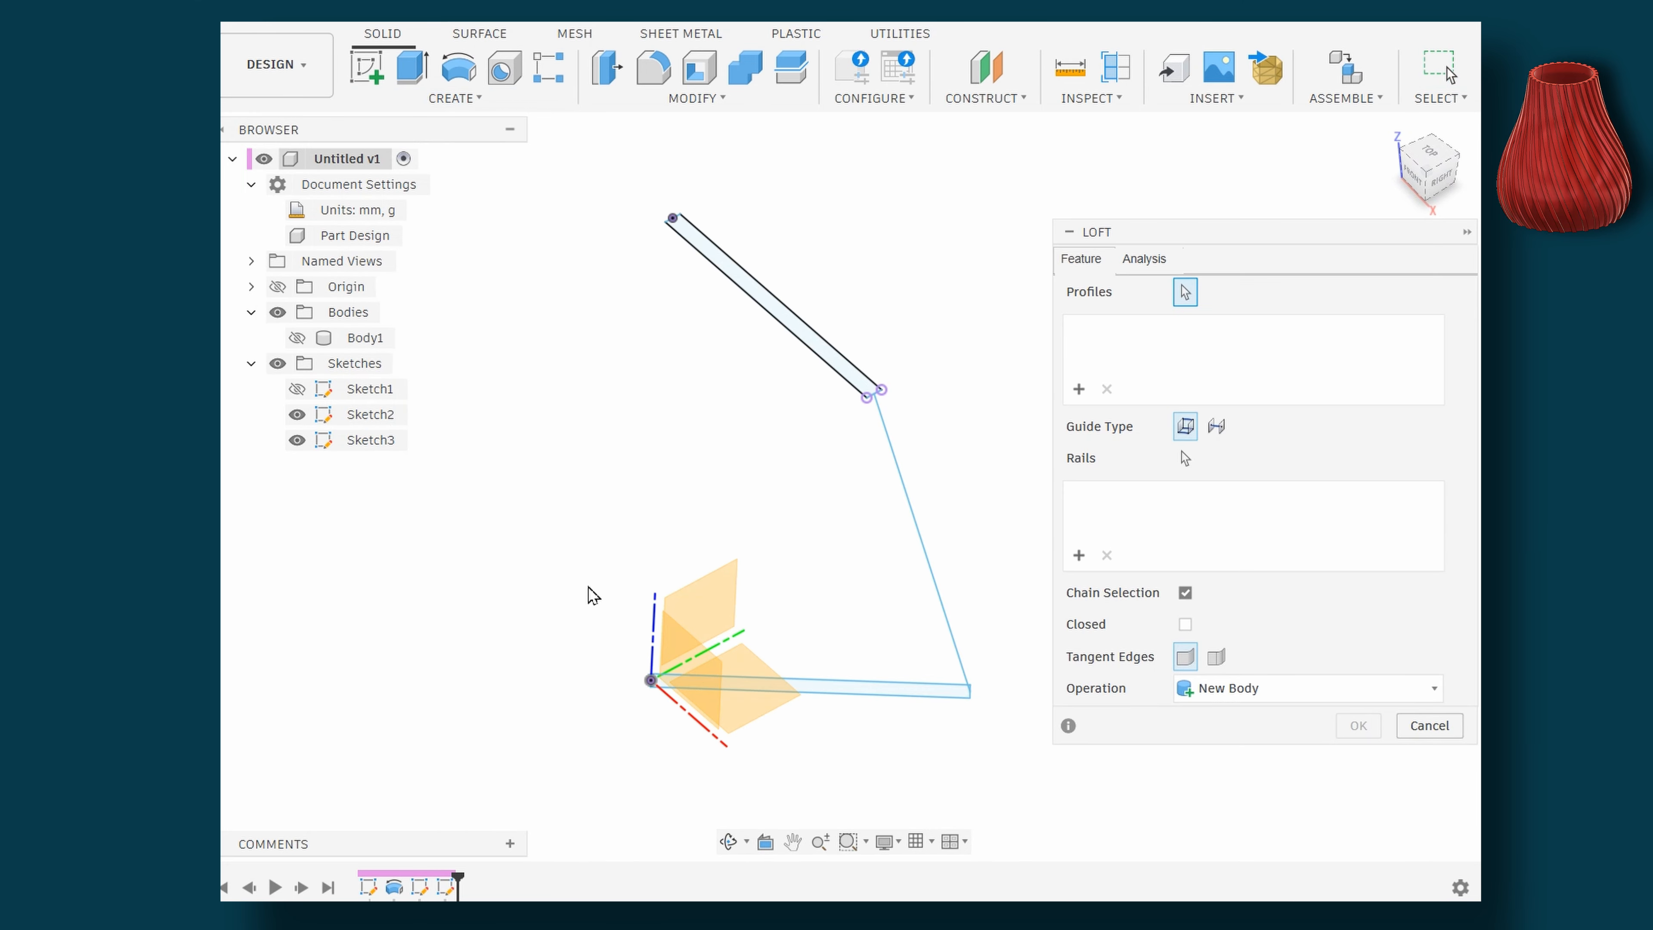
{"action": "left_click", "coordinate": [909, 697]}
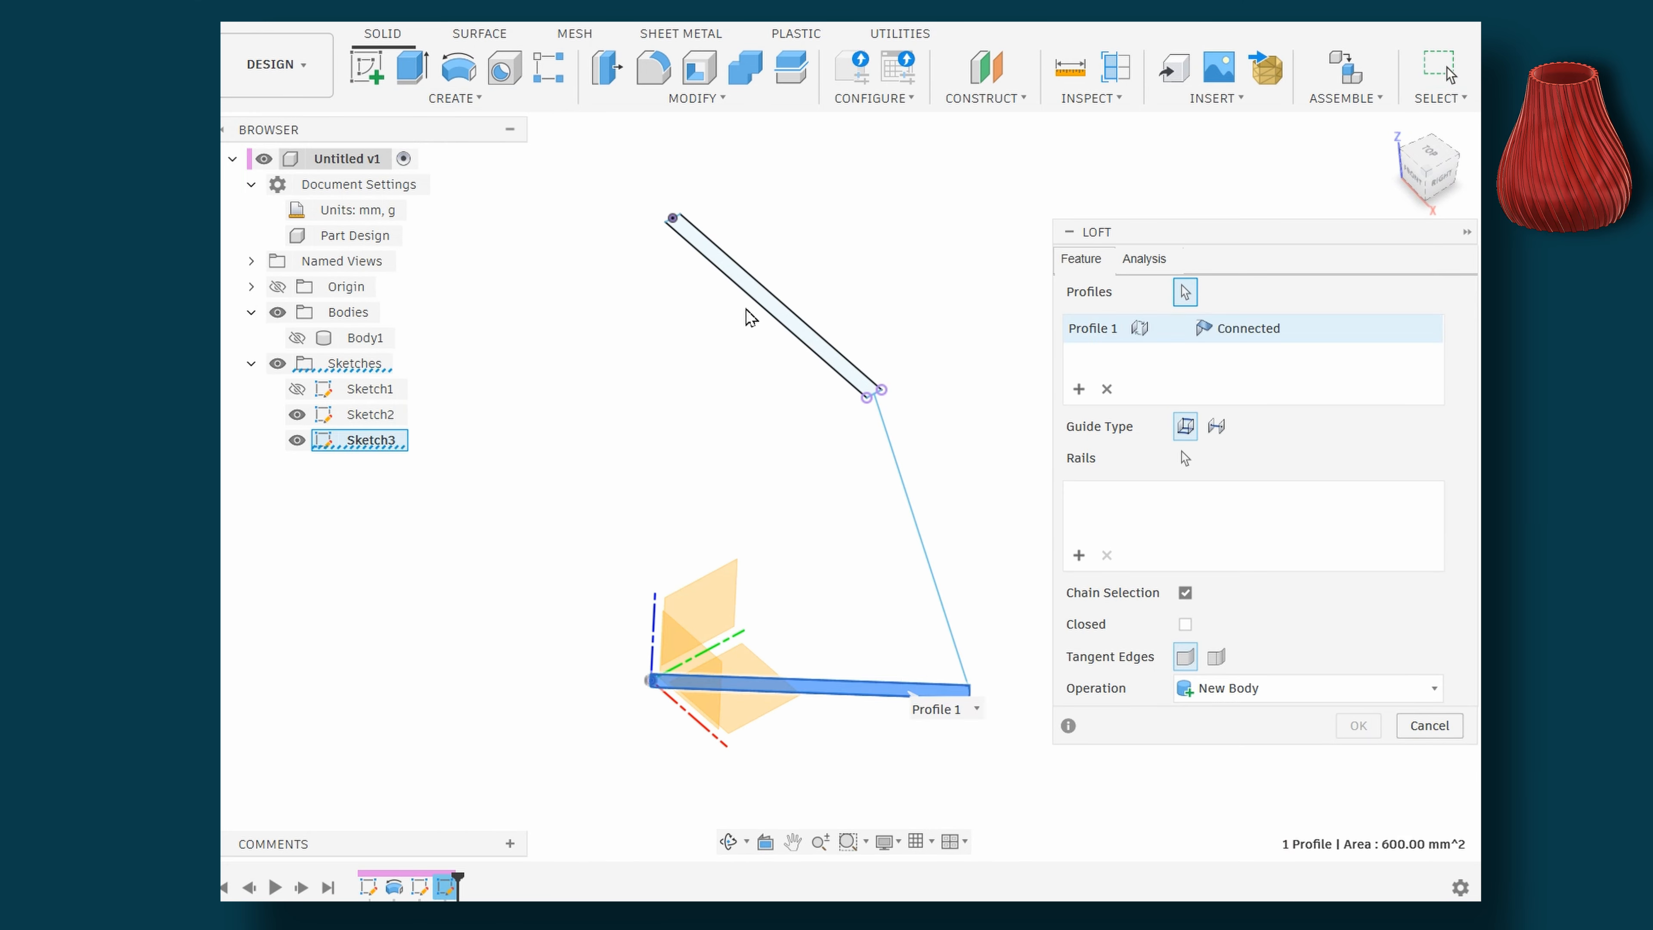
{"action": "left_click", "coordinate": [753, 296]}
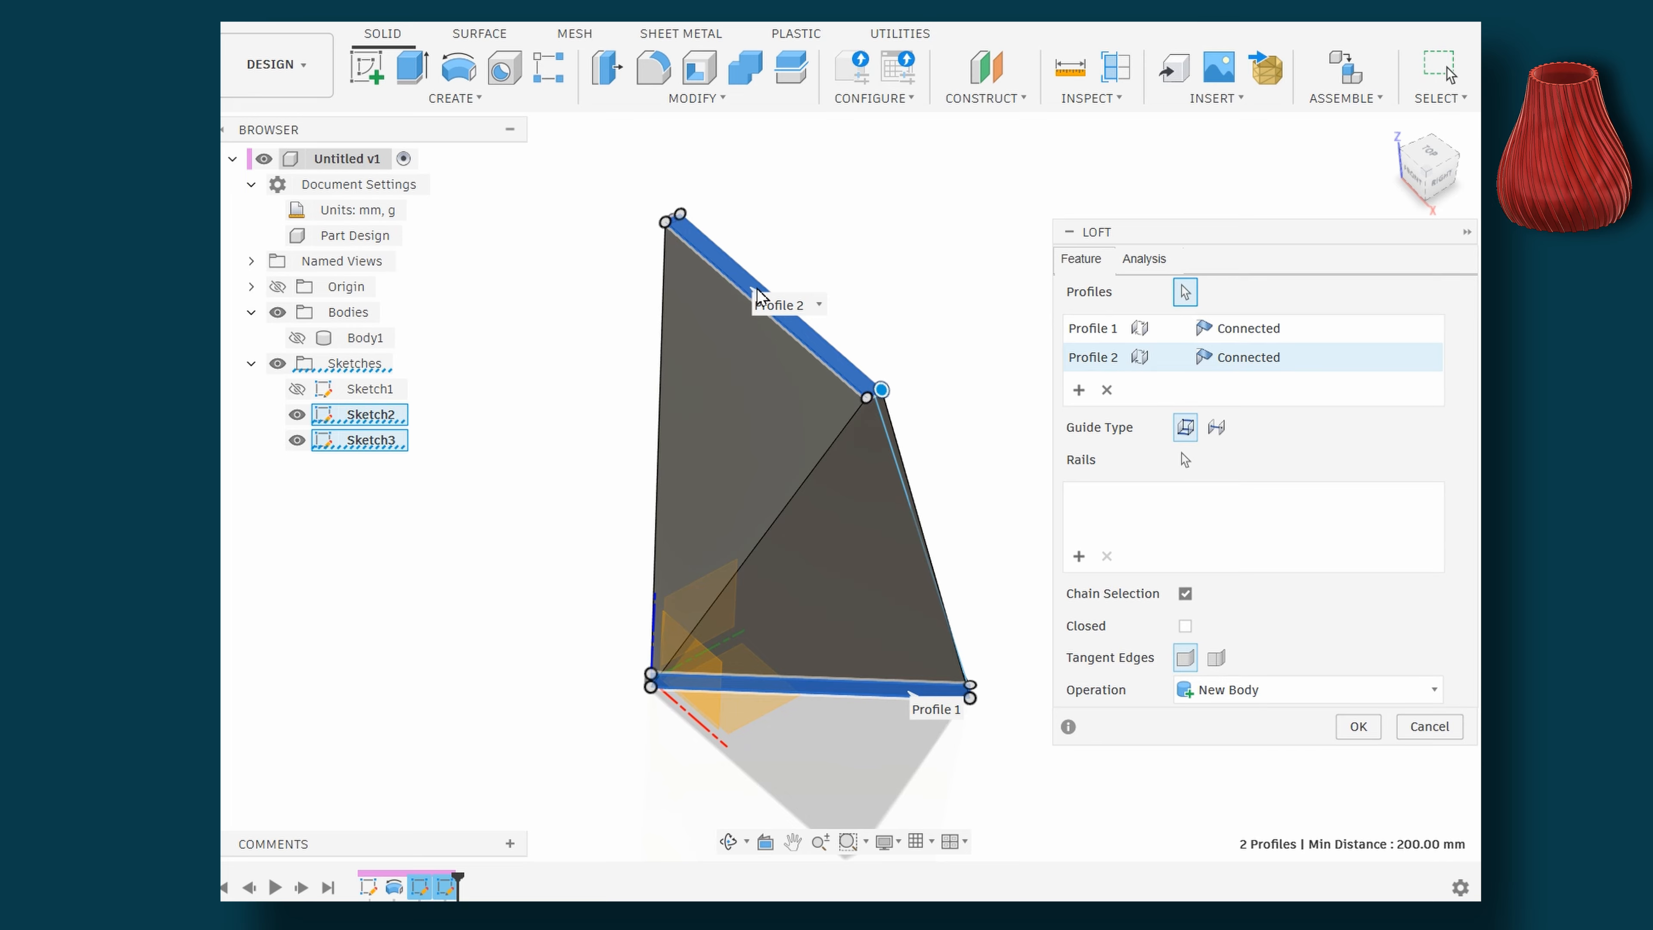
{"action": "left_click", "coordinate": [1082, 555]}
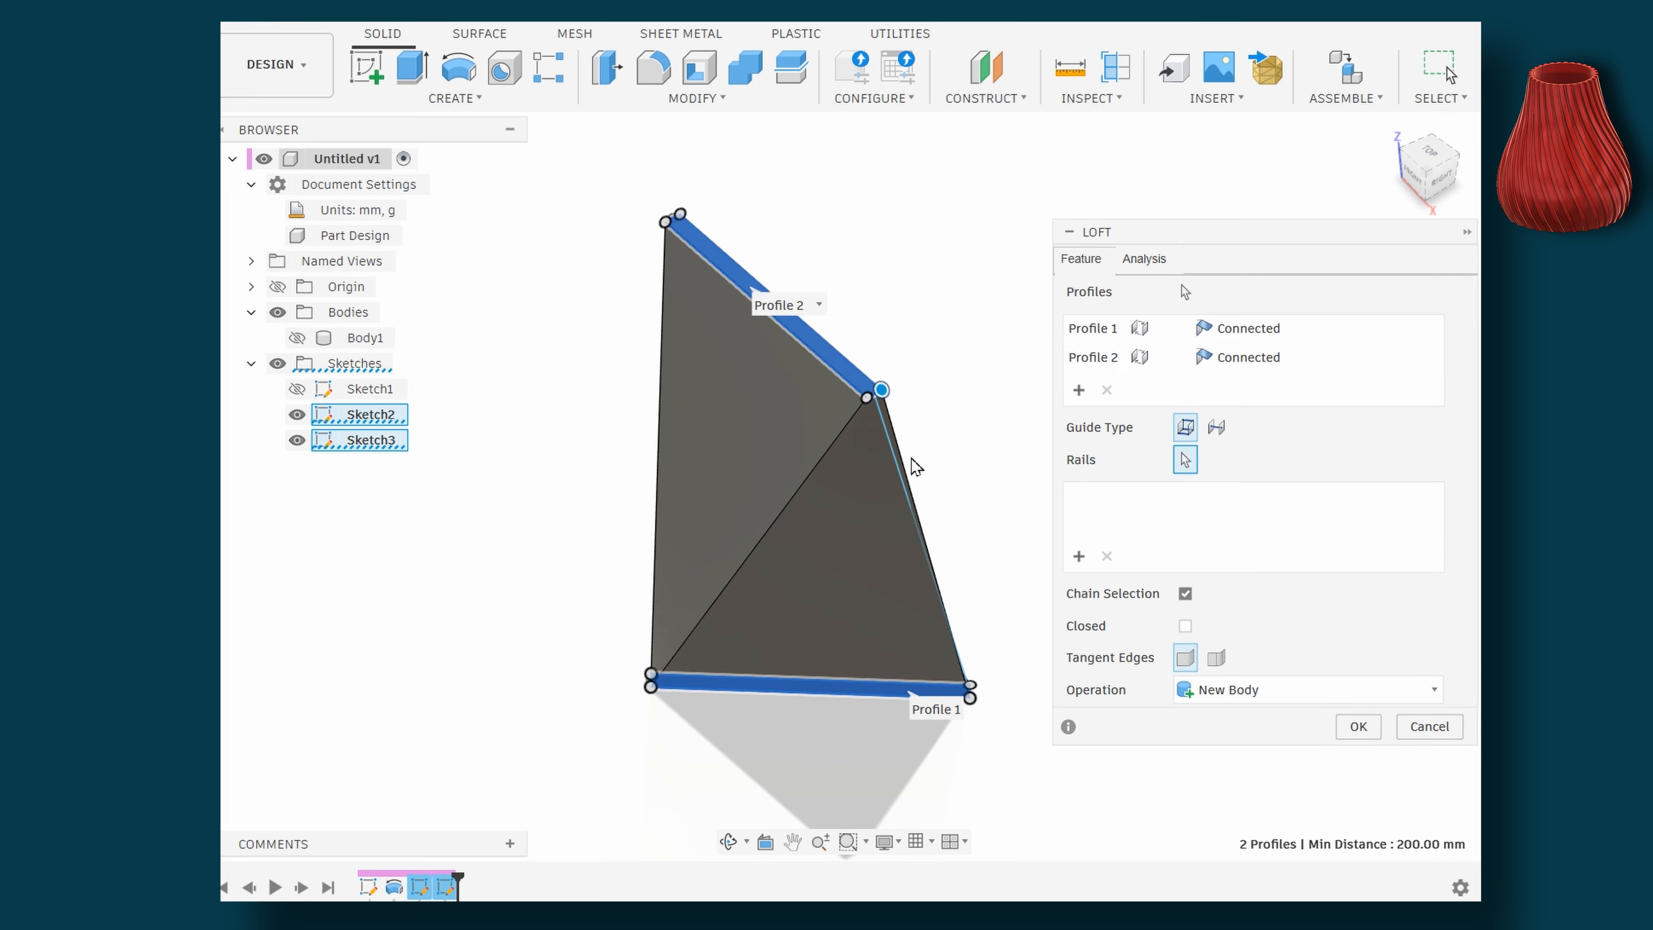
{"action": "left_click", "coordinate": [890, 453]}
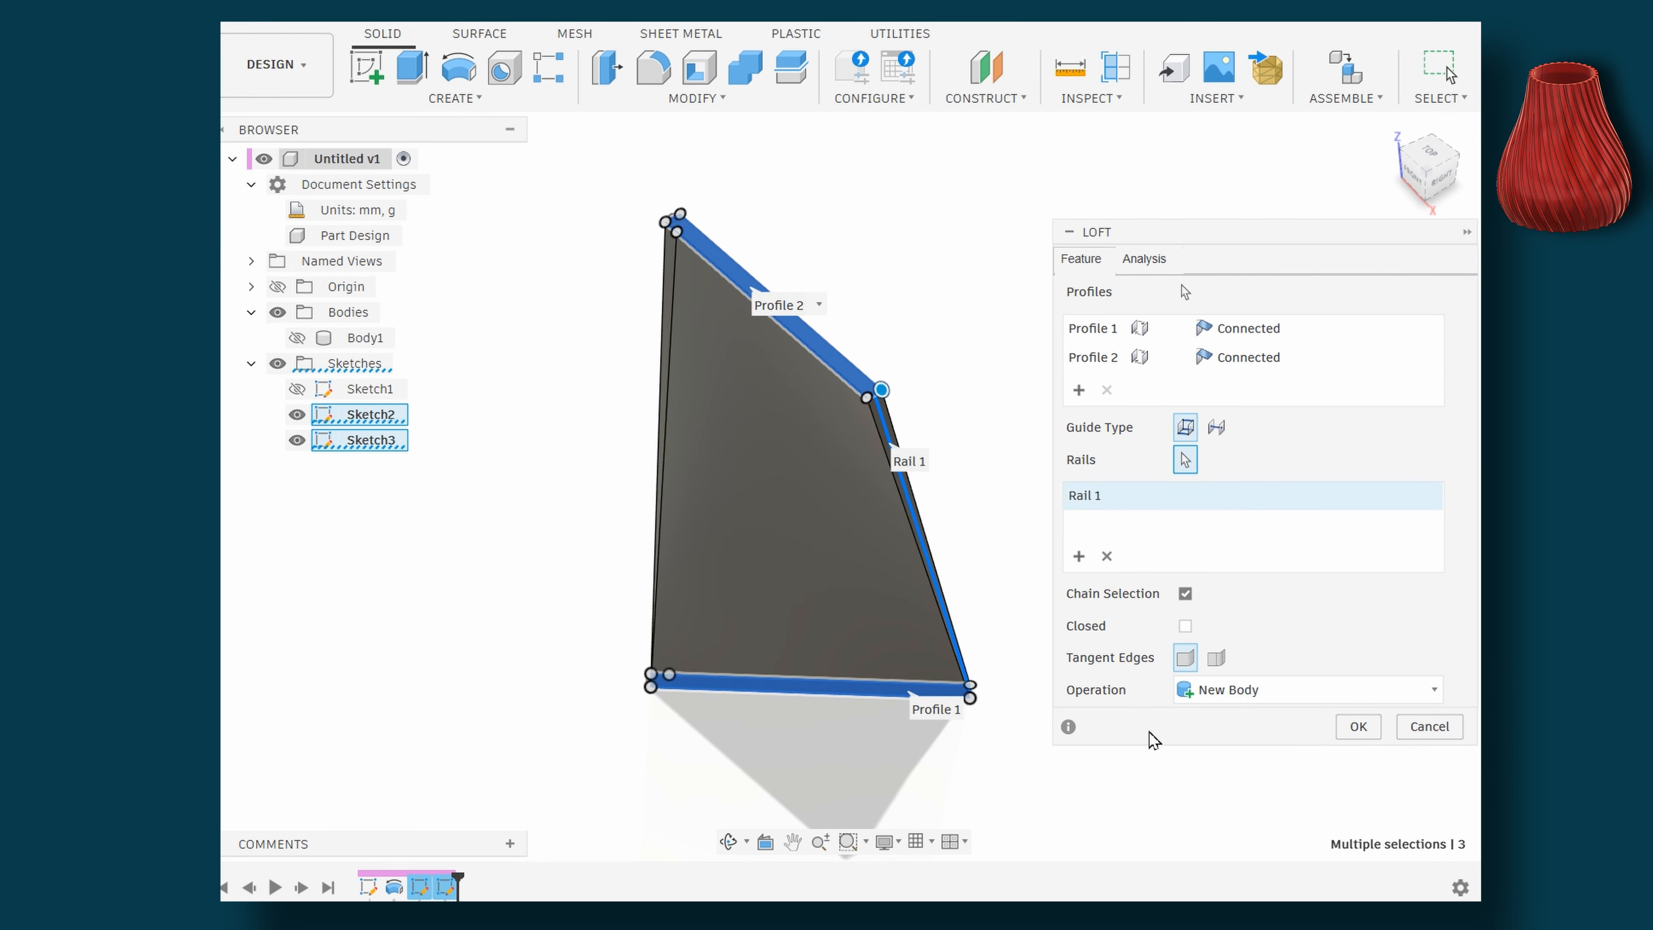
{"action": "middle_click_drag", "start_coordinate": [631, 732], "coordinate": [546, 657], "text": "shift"}
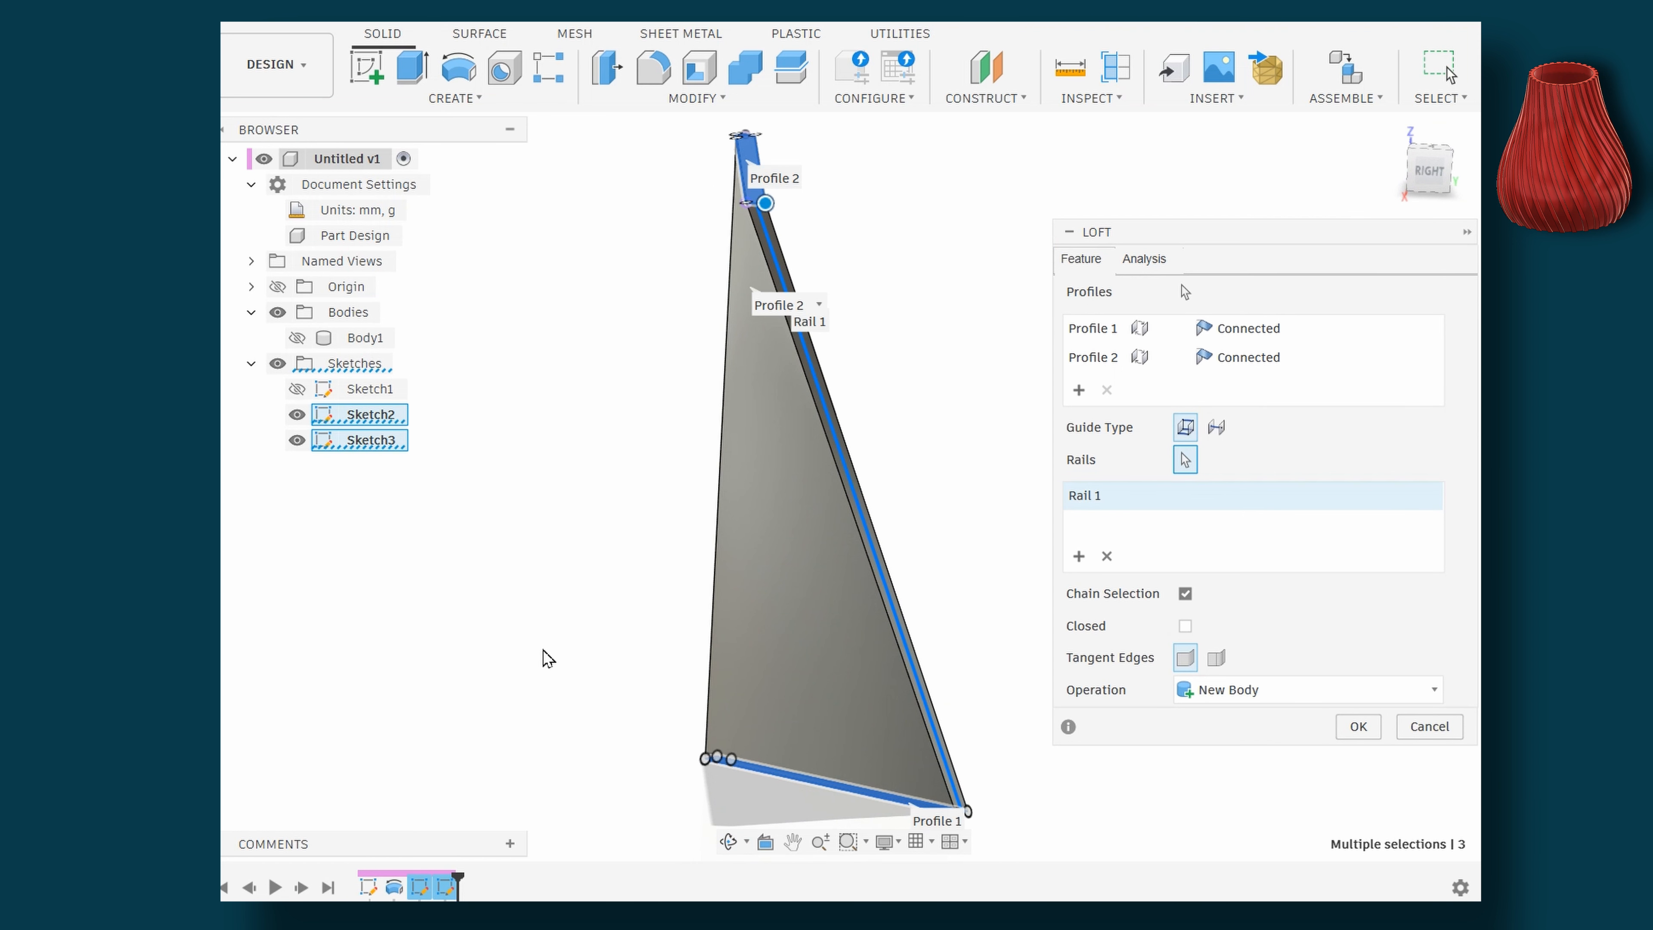
{"action": "left_click", "coordinate": [1357, 728]}
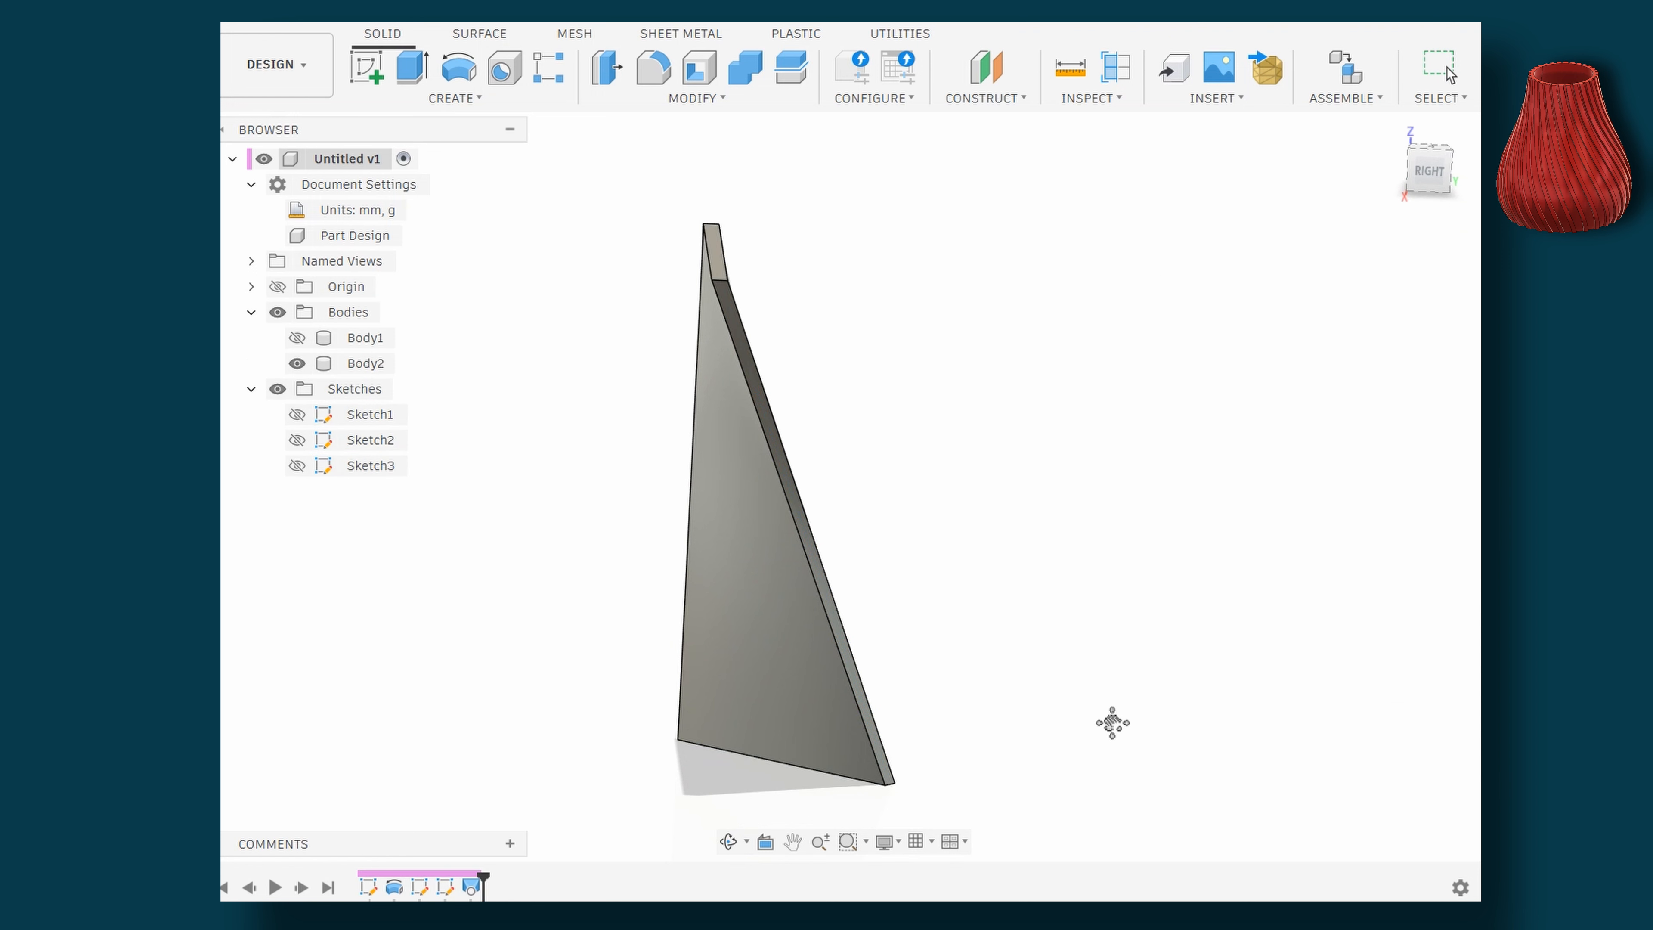
Show the vase body again together with the lofted rib
{"action": "mouse_move", "coordinate": [1110, 720]}
{"action": "middle_mouse_down", "text": "shift"}
{"action": "mouse_move", "coordinate": [1199, 698]}
{"action": "mouse_move", "coordinate": [837, 615]}
{"action": "middle_mouse_up", "text": "shift"}
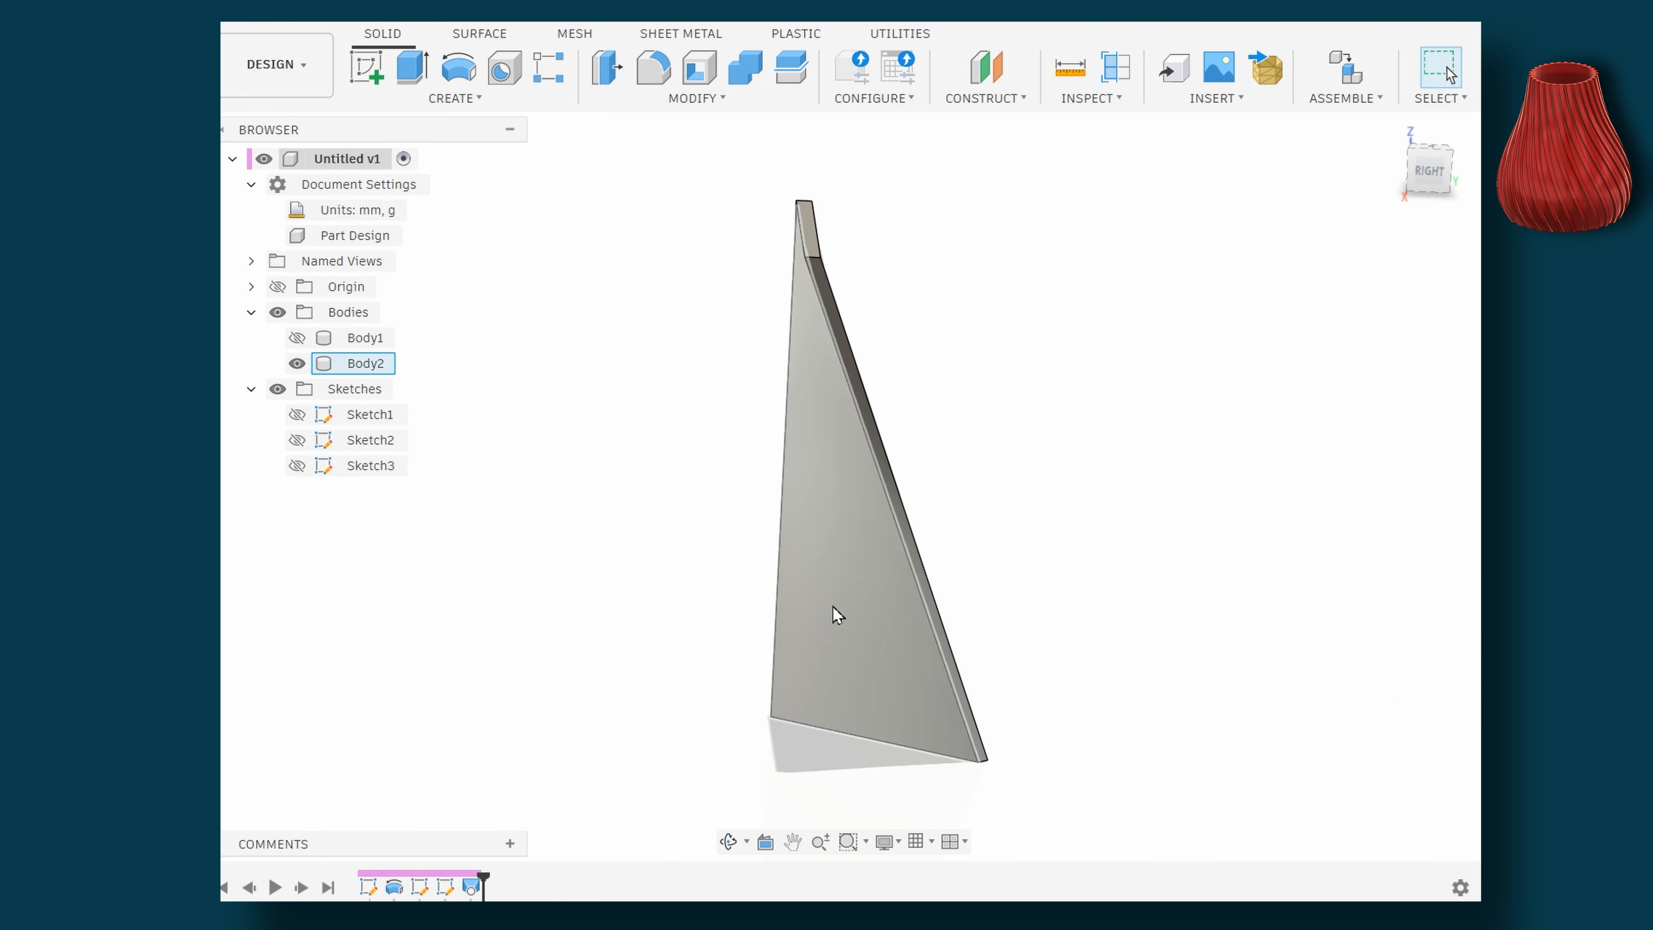
{"action": "left_click", "coordinate": [297, 337]}
{"action": "middle_click_drag", "start_coordinate": [749, 746], "coordinate": [896, 798], "text": "shift"}
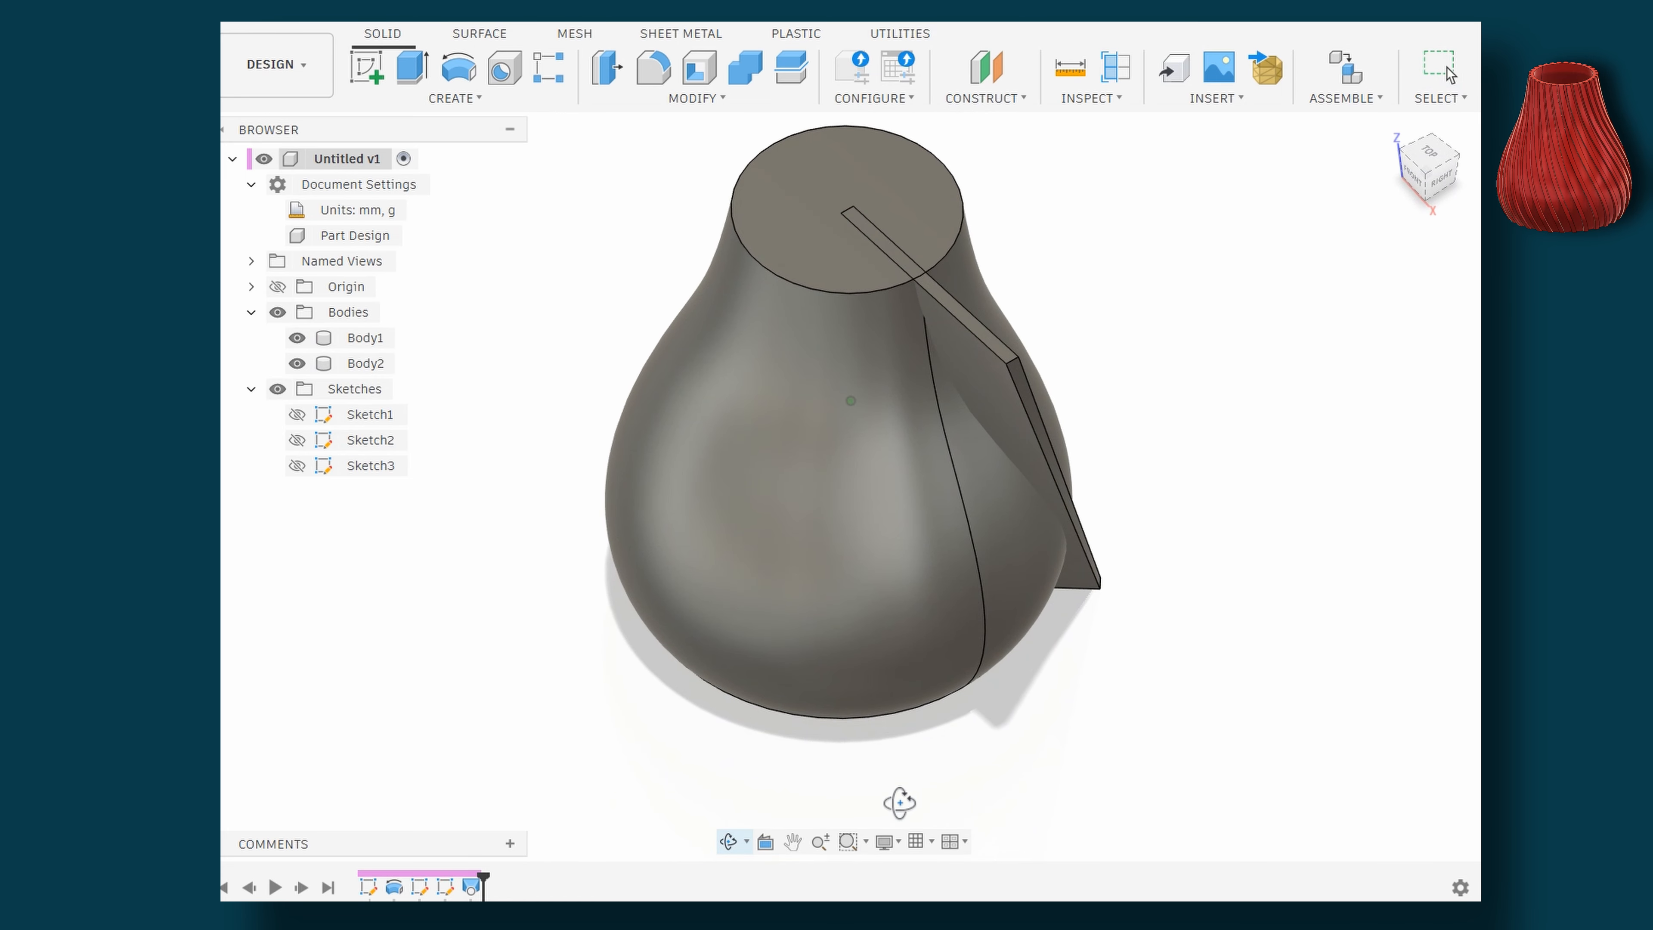
{"action": "middle_click_drag", "start_coordinate": [477, 583], "coordinate": [483, 612]}
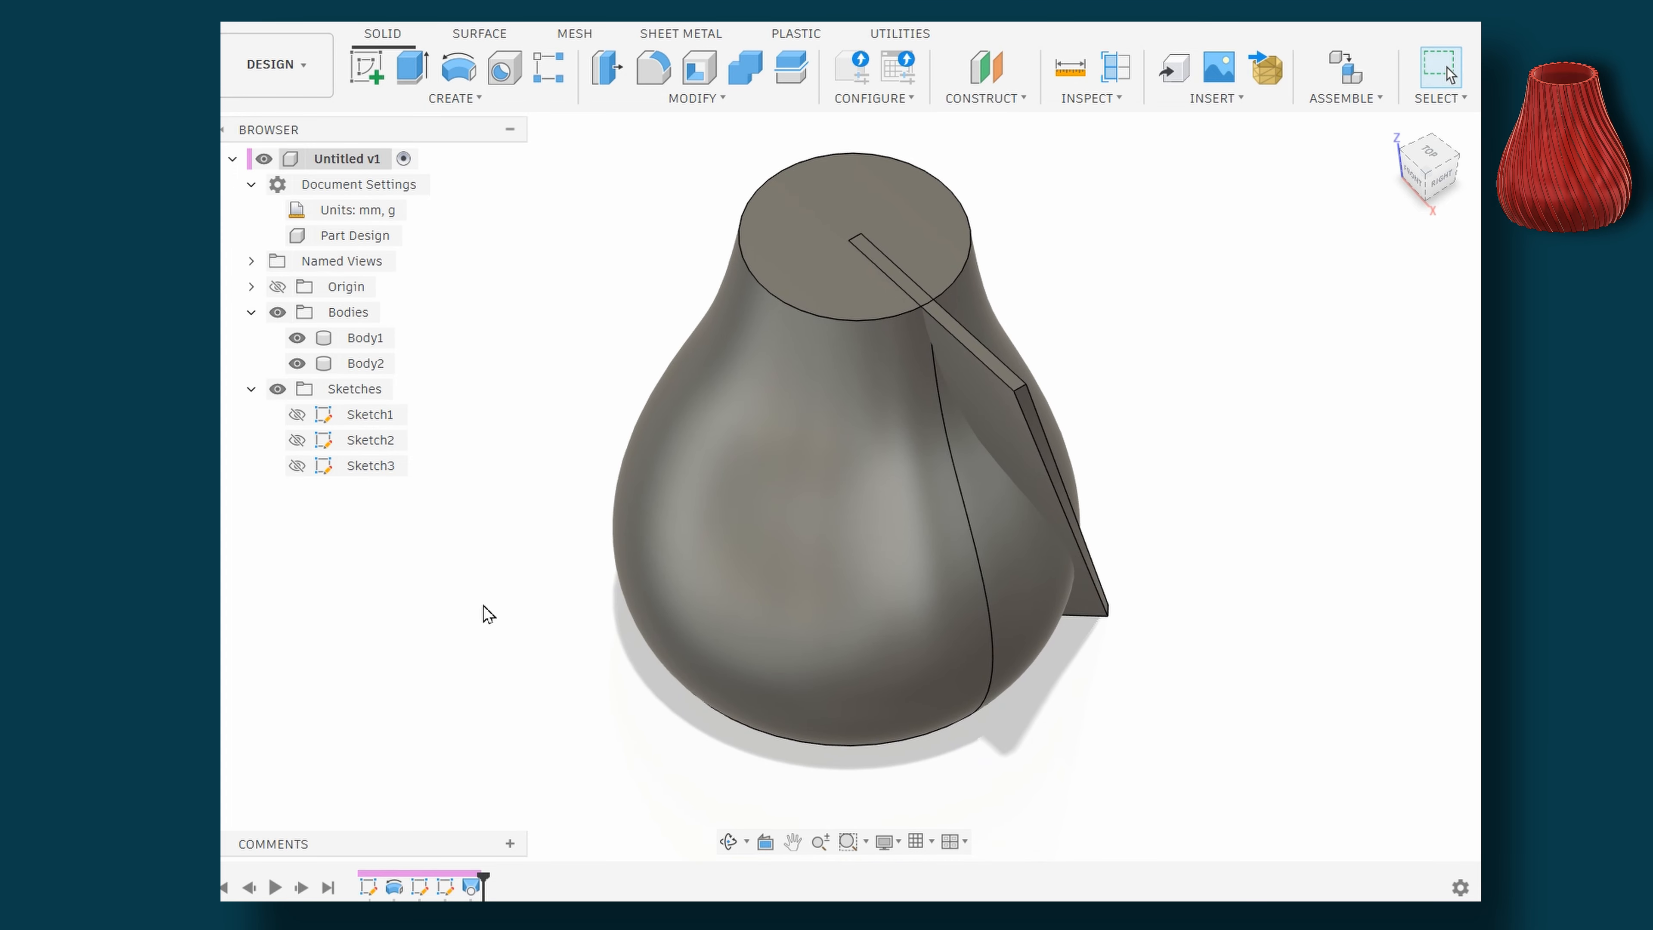
Set up a circular pattern of the lofted rib body around the vertical Z axis with full distribution
{"action": "left_click", "coordinate": [458, 103]}
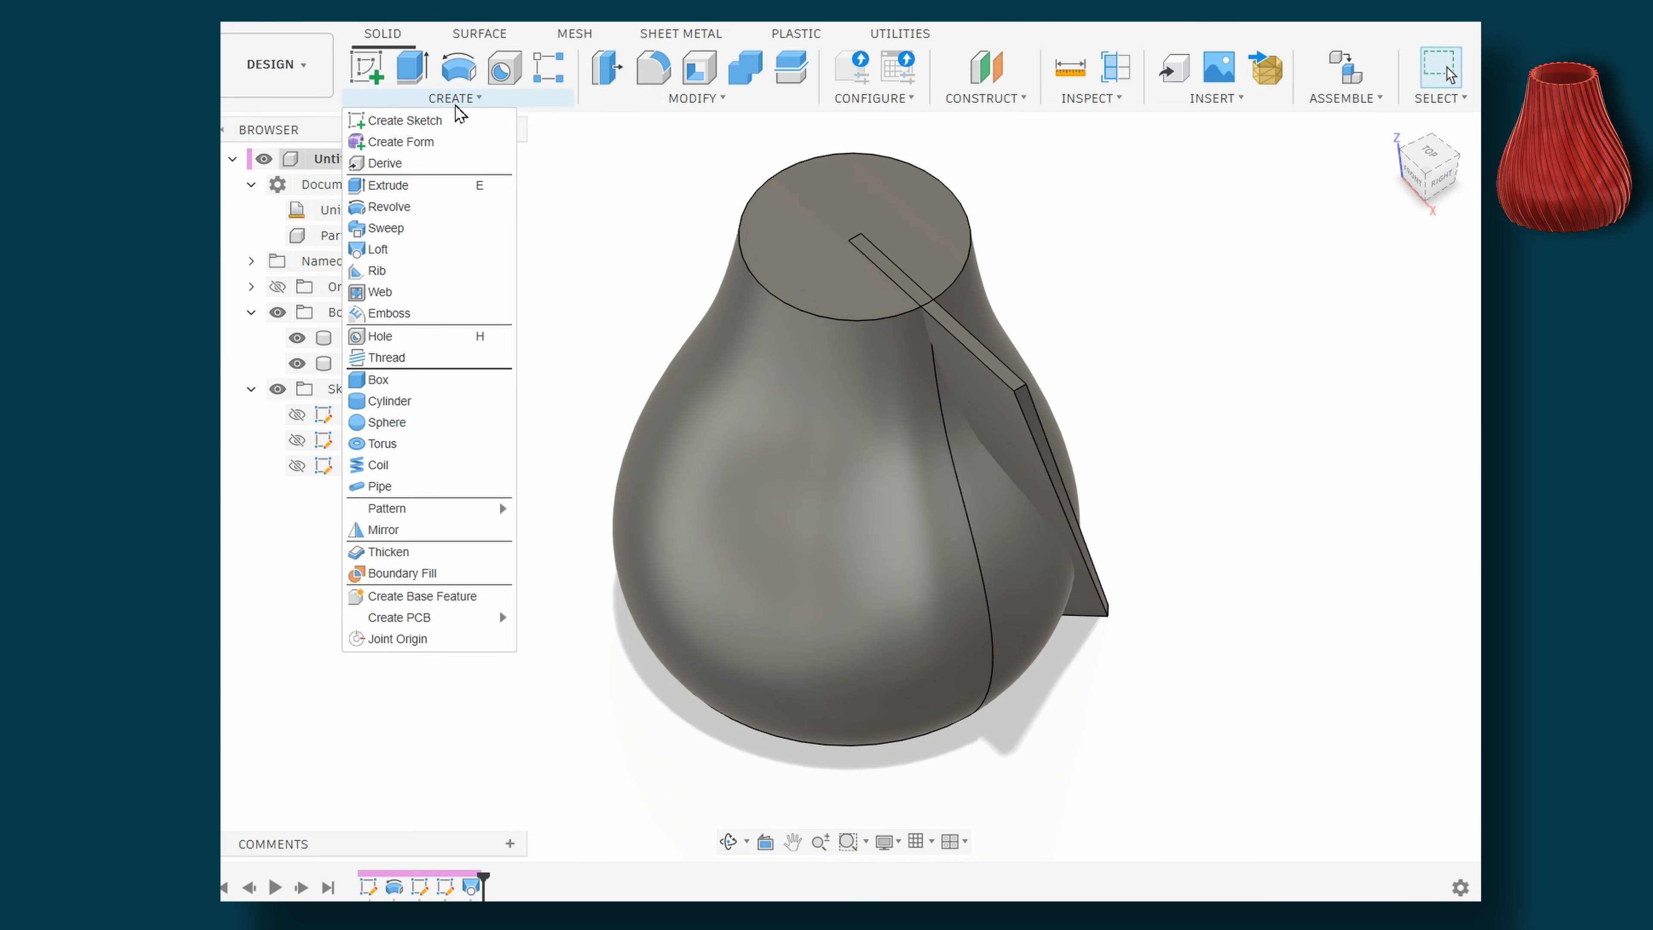
{"action": "mouse_move", "coordinate": [467, 518]}
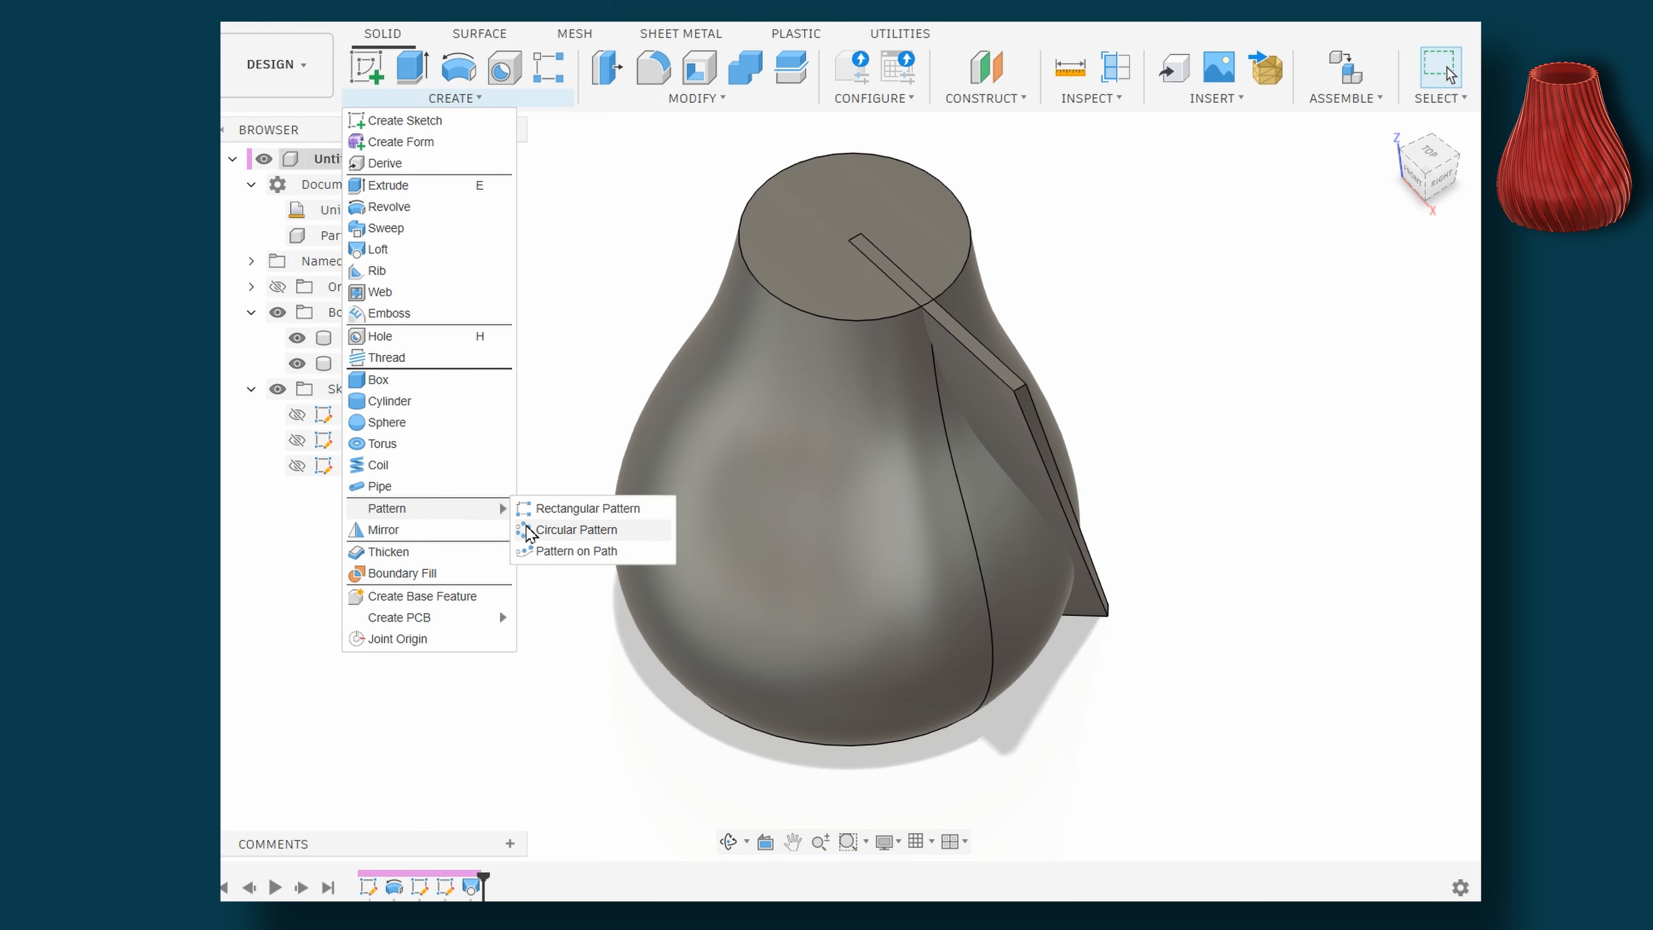
{"action": "left_click", "coordinate": [562, 532]}
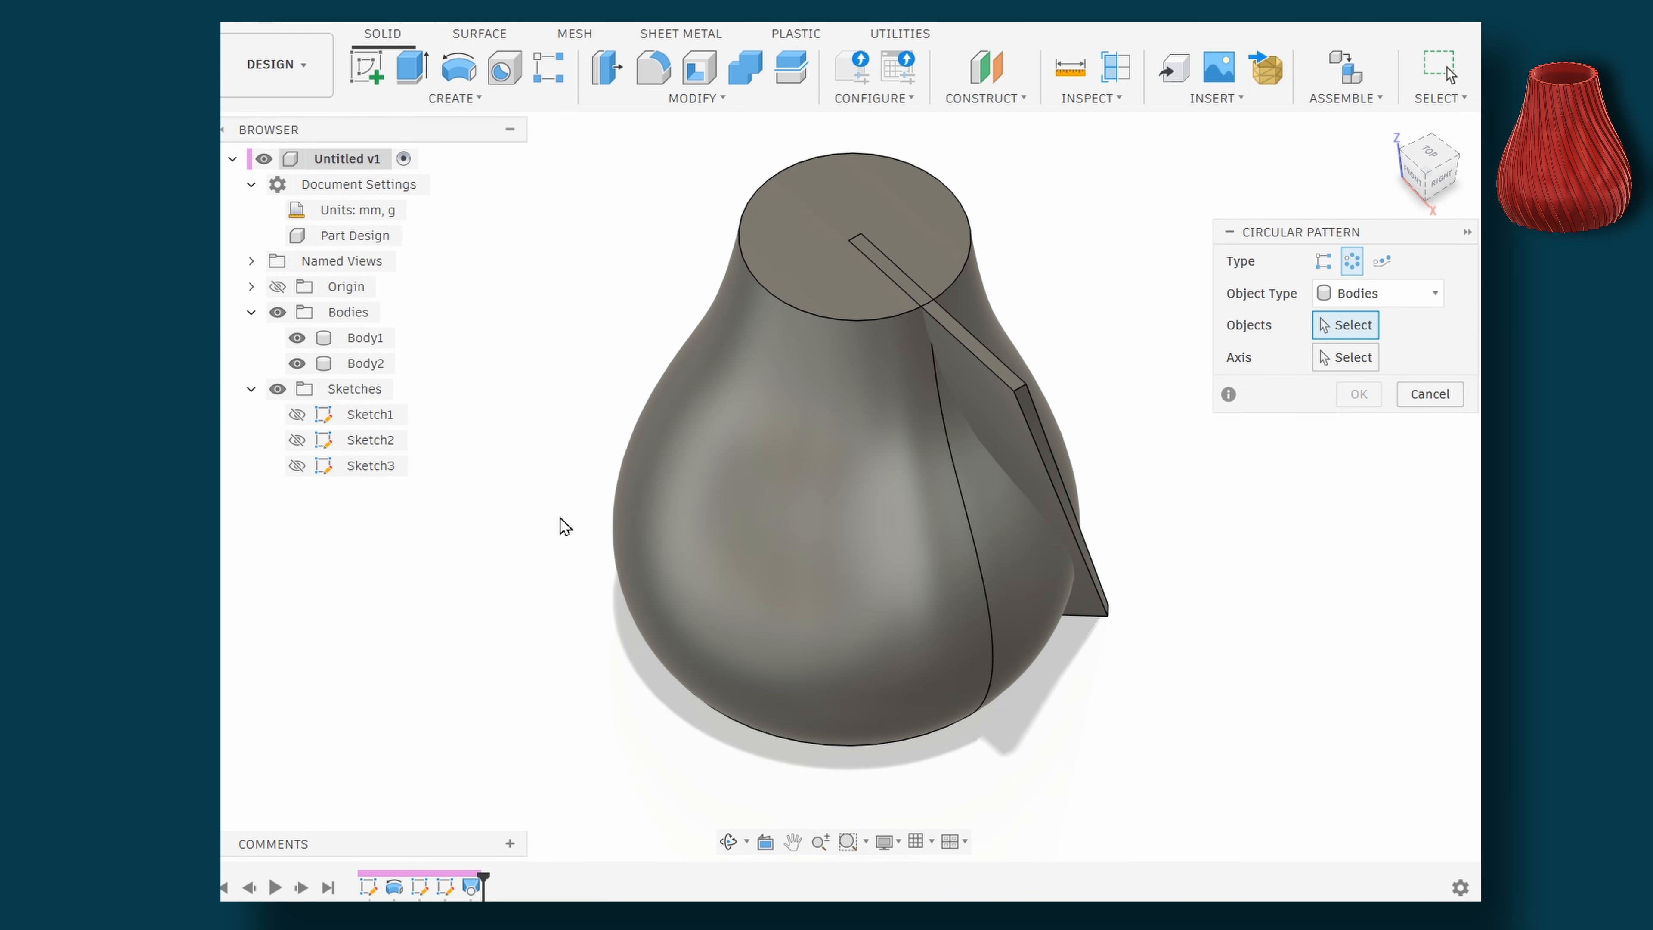
{"action": "left_click", "coordinate": [380, 371]}
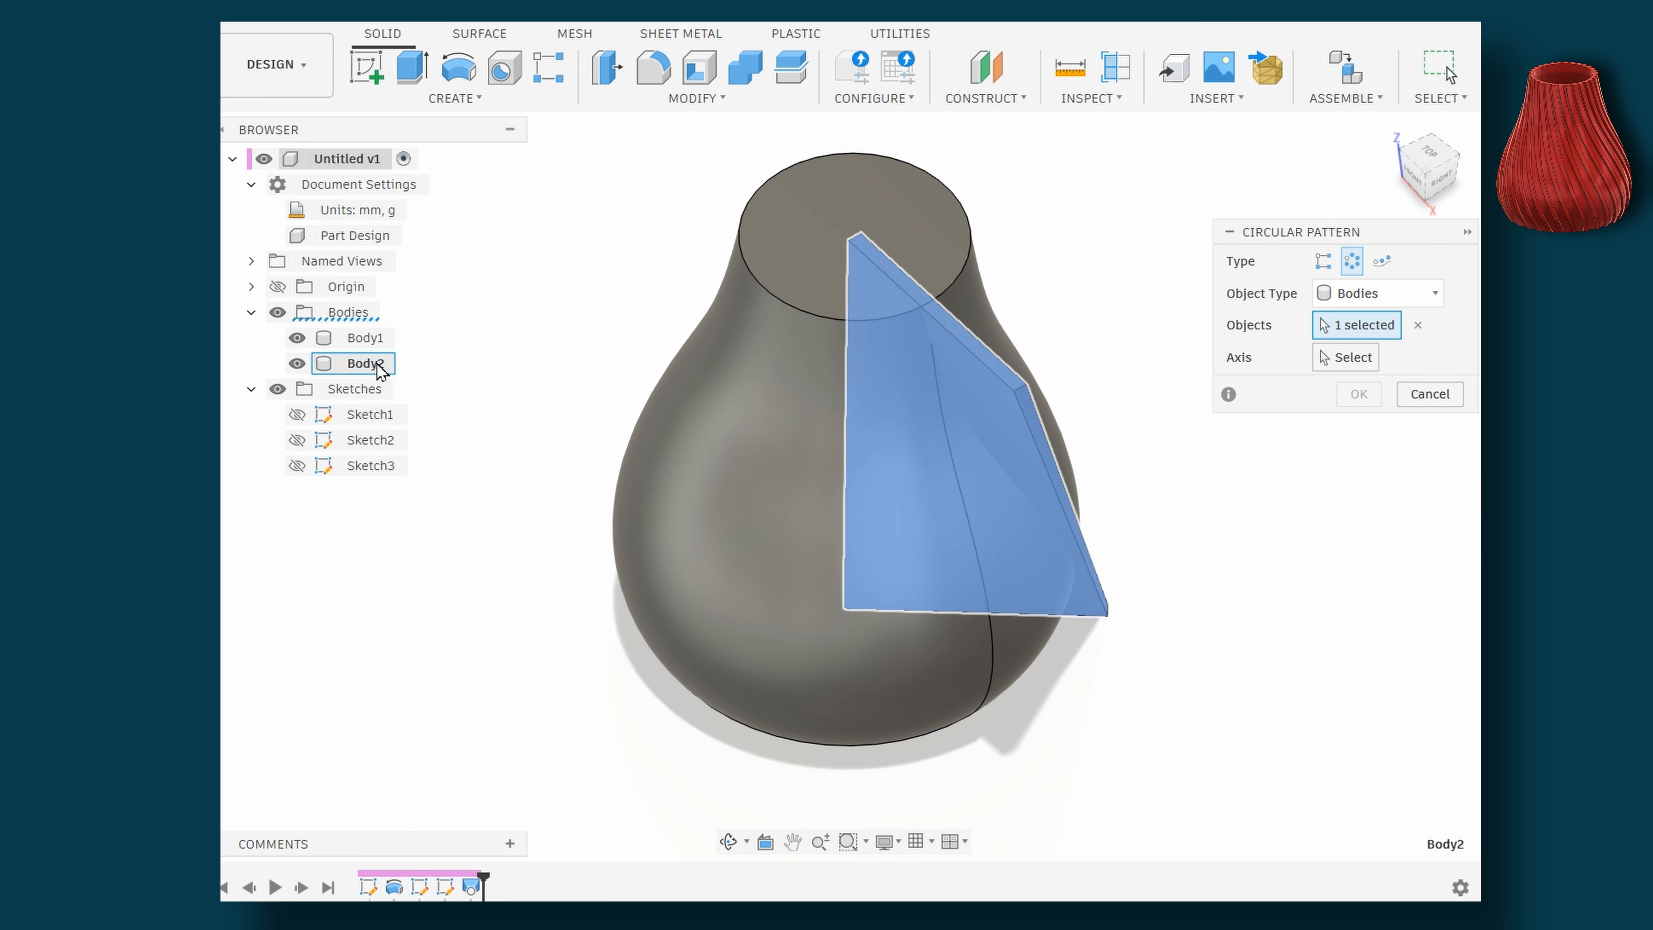
{"action": "middle_click_drag", "start_coordinate": [568, 733], "coordinate": [571, 667], "text": "shift"}
{"action": "middle_click_drag", "start_coordinate": [600, 731], "coordinate": [755, 612], "text": "shift"}
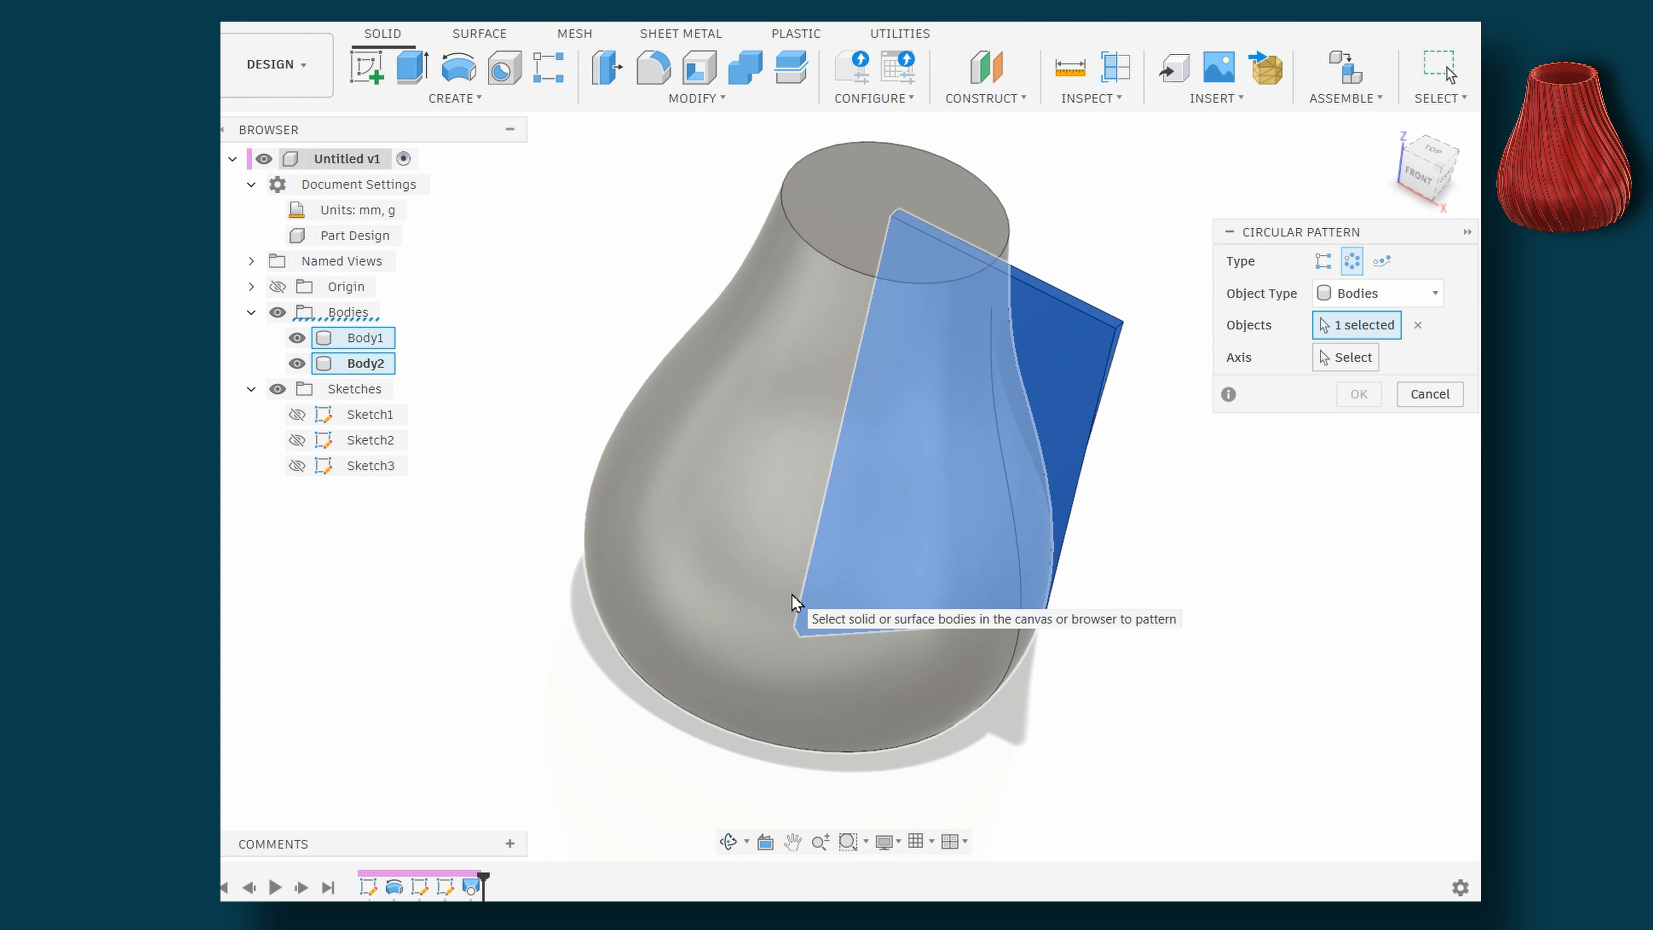
{"action": "left_click", "coordinate": [1349, 363]}
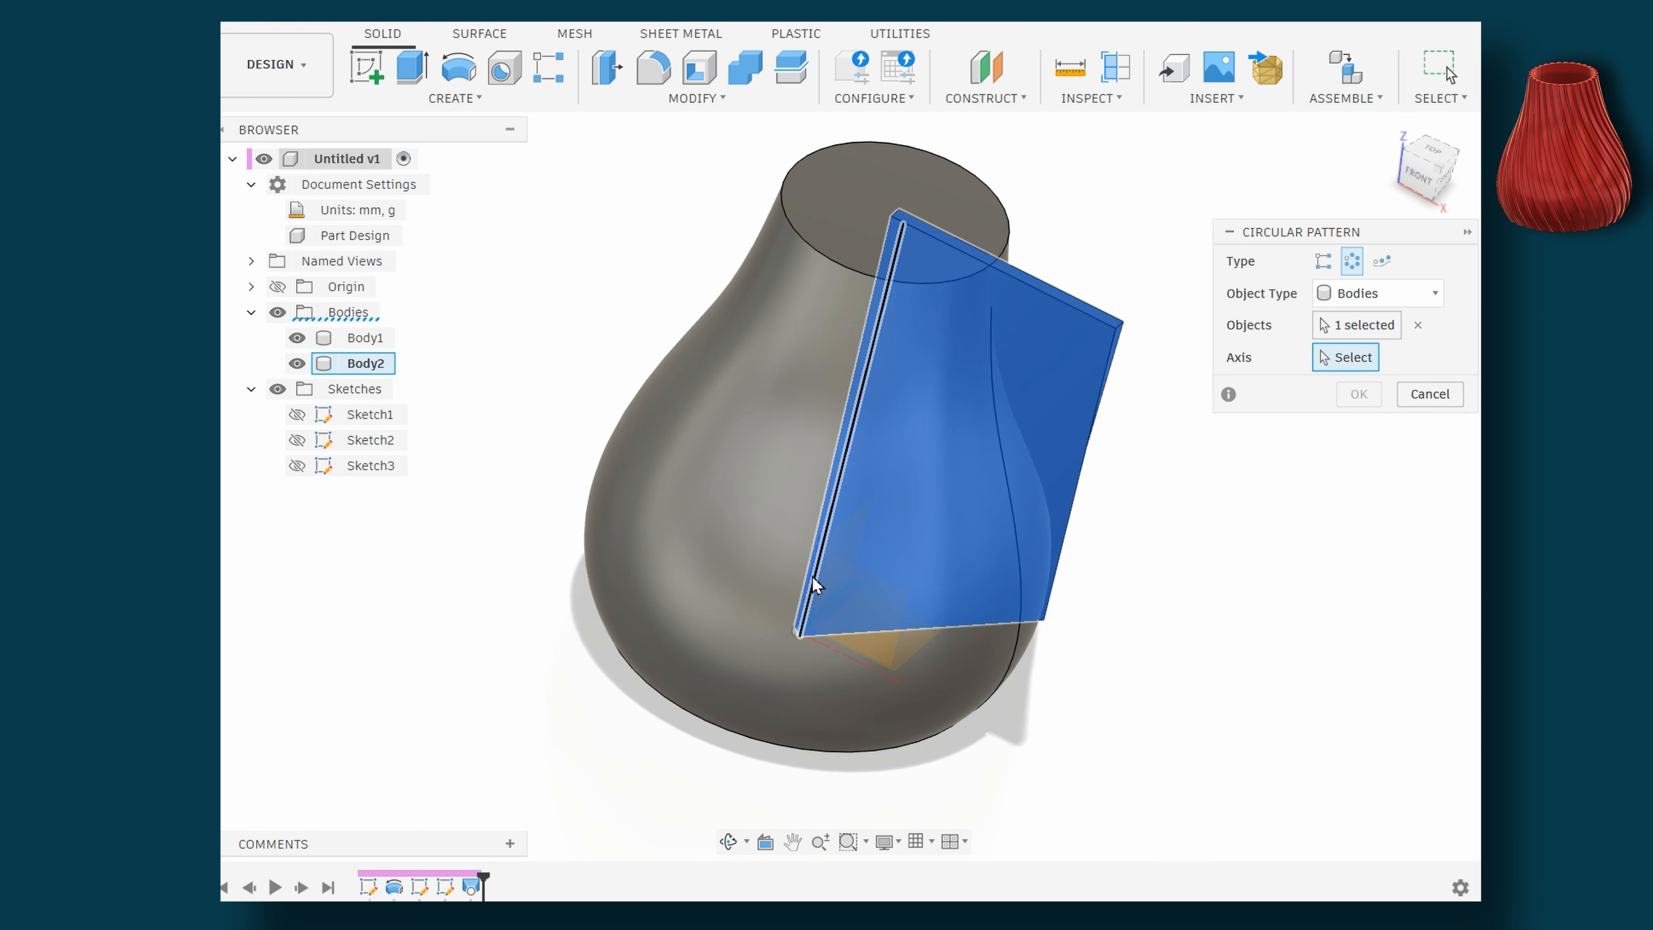
{"action": "scroll", "coordinate": [791, 638], "scroll_direction": "up", "scroll_amount": 5}
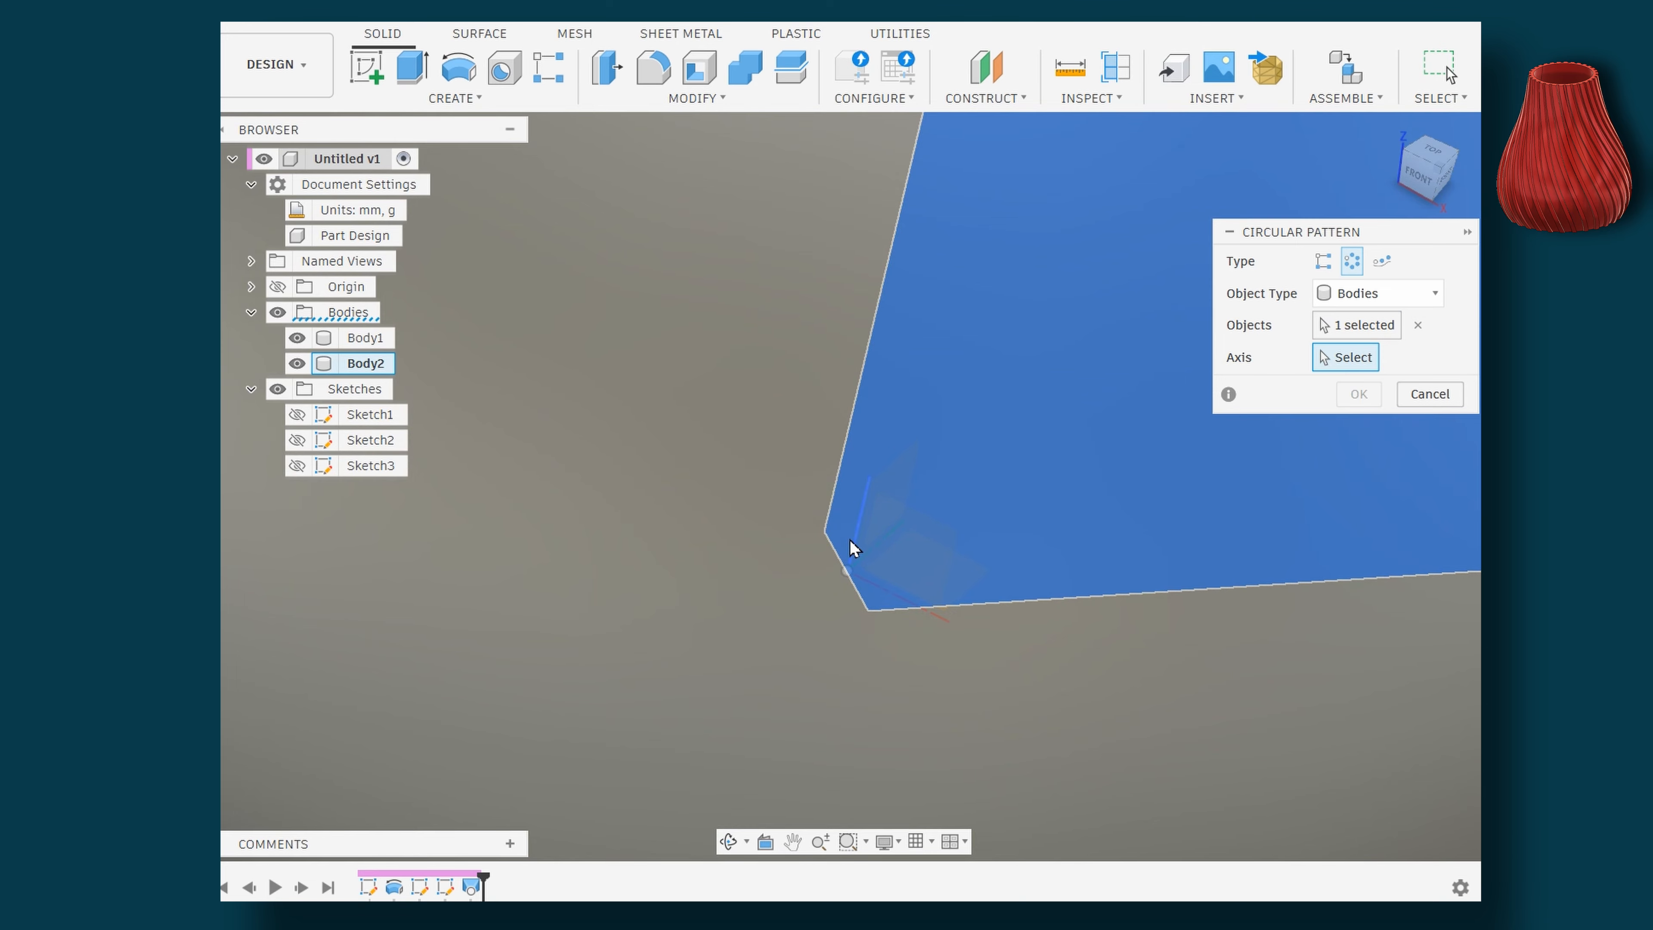
{"action": "left_click", "coordinate": [853, 538]}
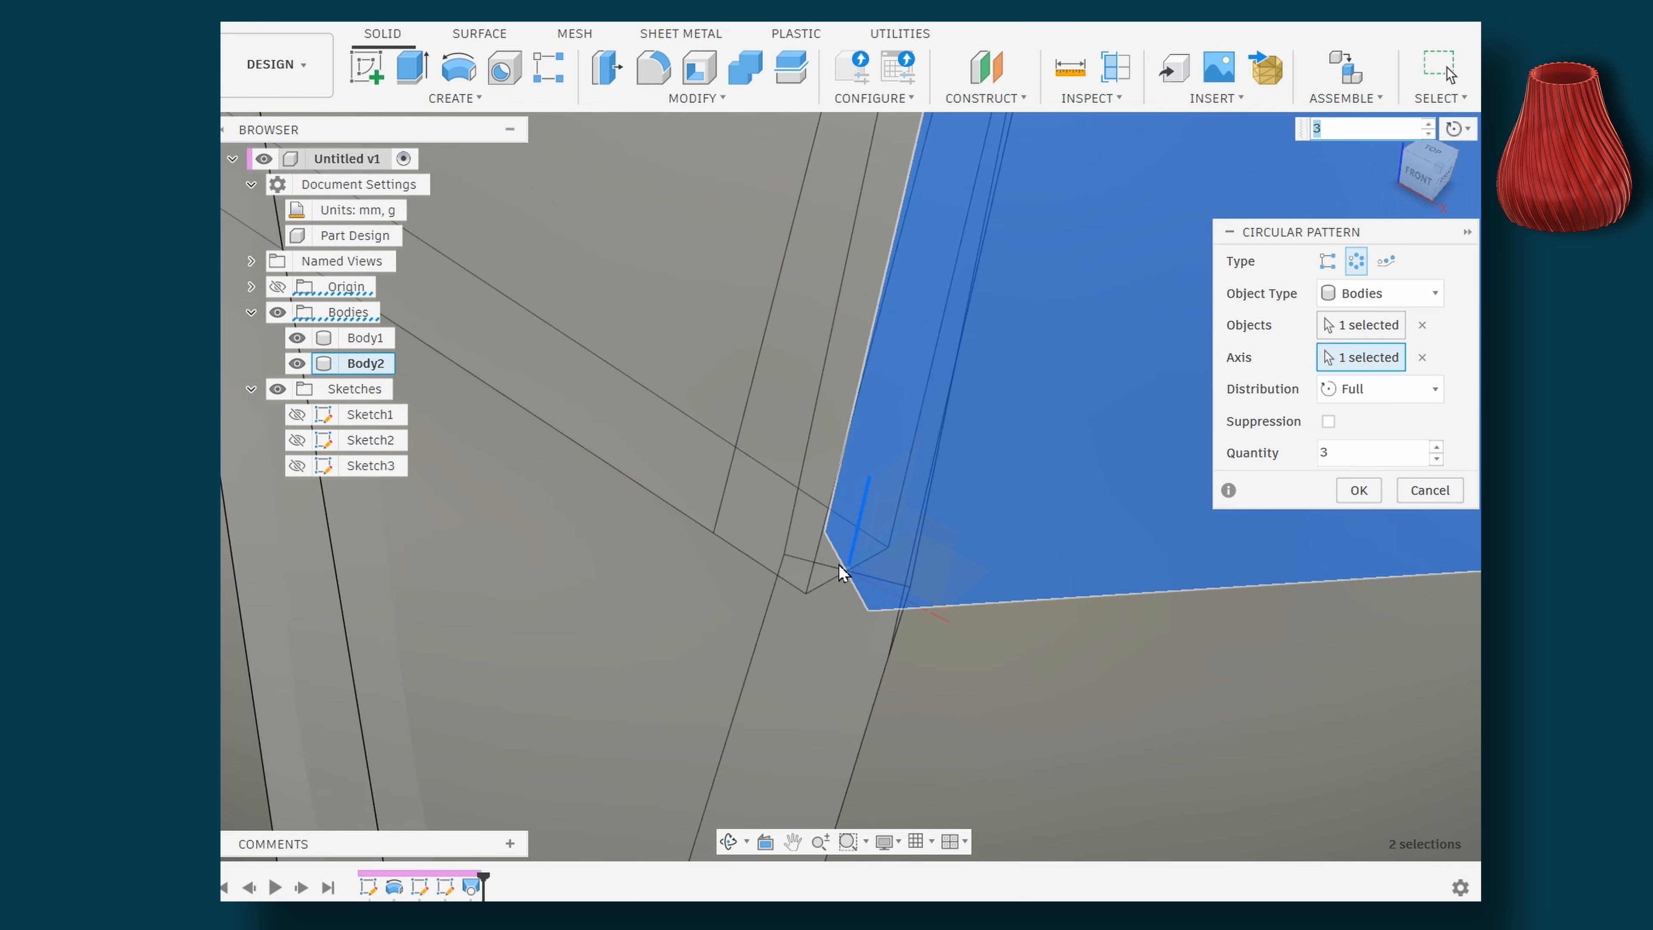
{"action": "scroll", "coordinate": [808, 620], "scroll_direction": "down", "scroll_amount": 10}
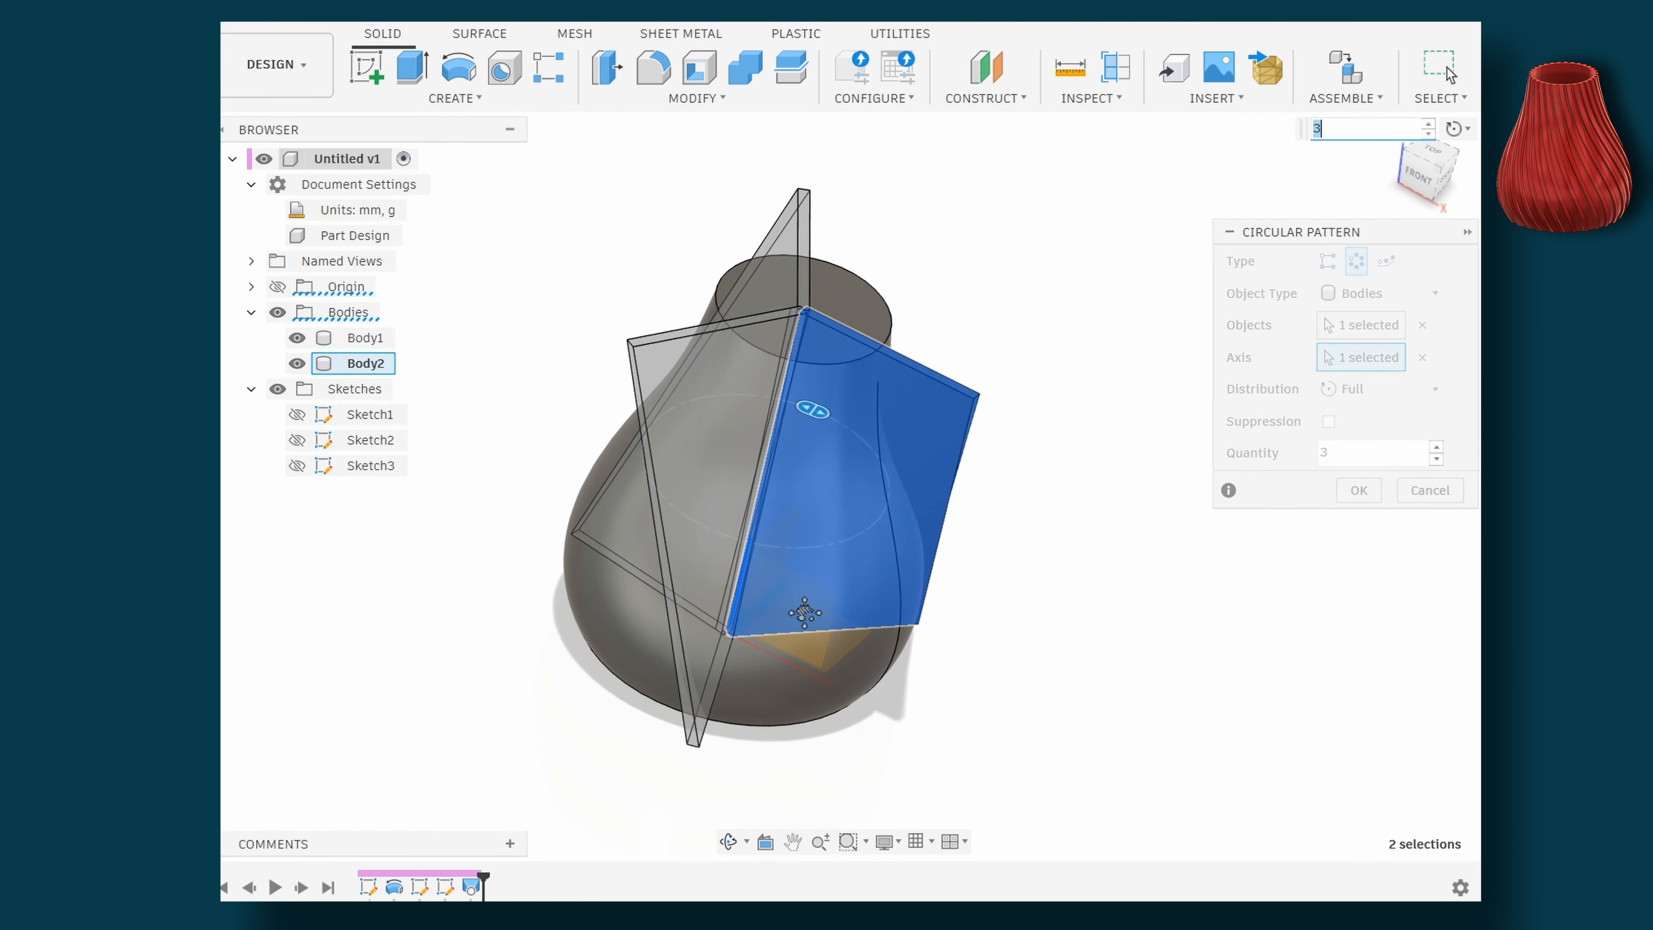
{"action": "middle_click_drag", "start_coordinate": [805, 613], "coordinate": [837, 605], "text": "shift"}
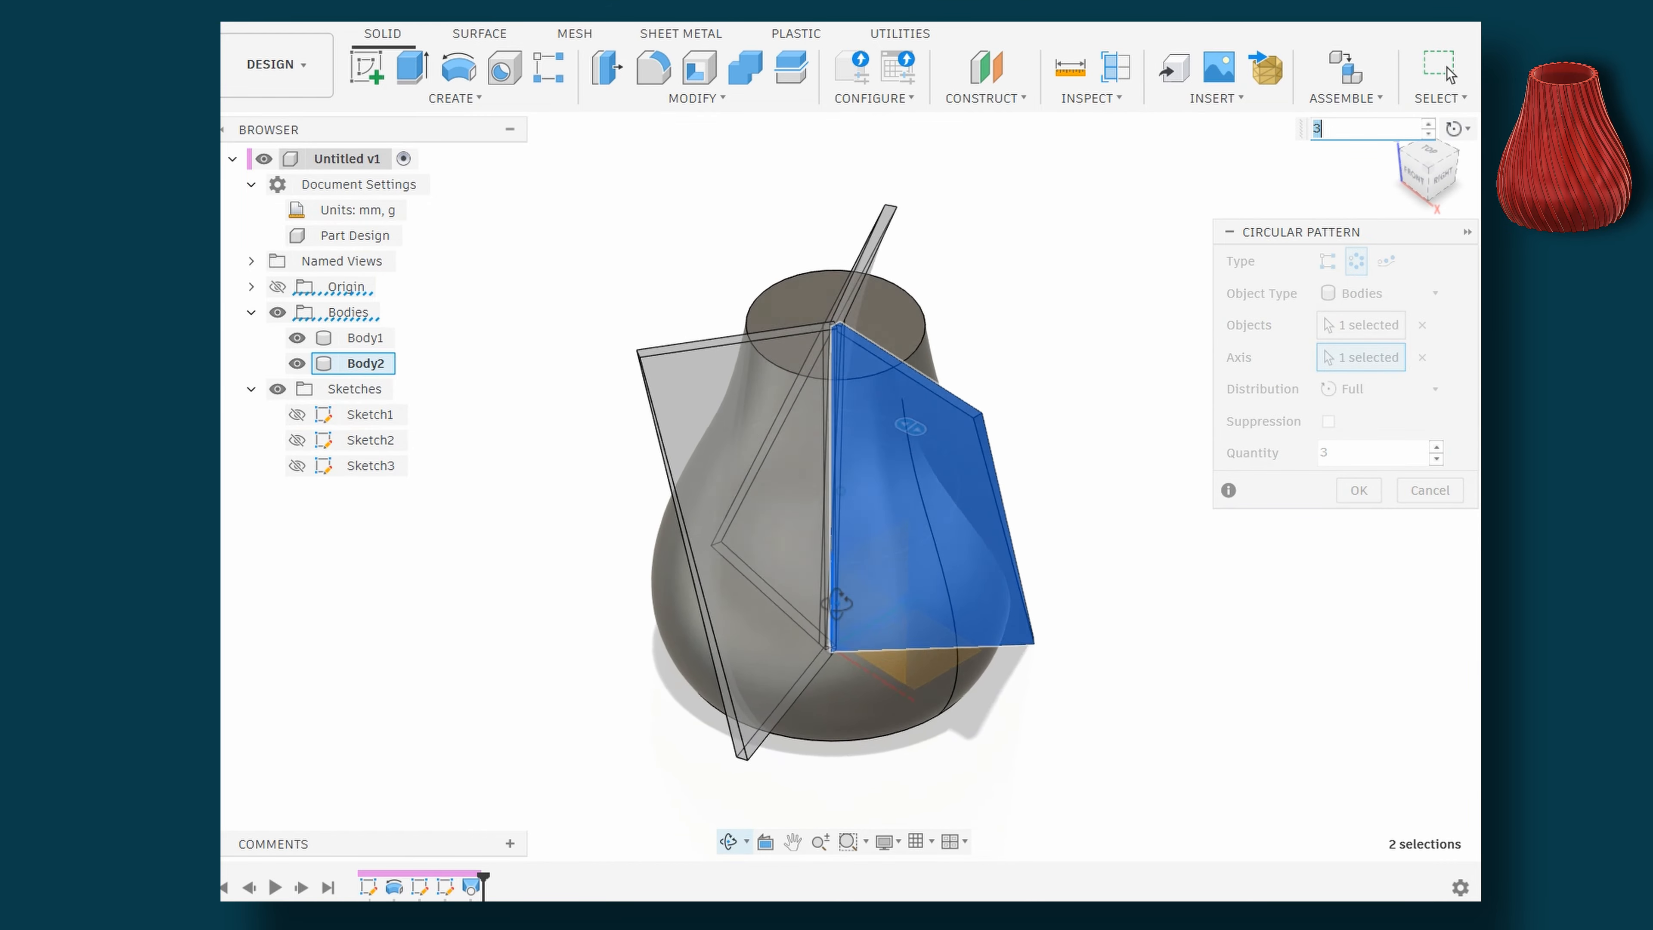
Set the circular pattern's quantity to 30 and create the rib copies
{"action": "left_click", "coordinate": [1436, 448]}
{"action": "left_click", "coordinate": [1436, 448]}
{"action": "left_click", "coordinate": [1436, 448]}
{"action": "left_click", "coordinate": [1436, 448]}
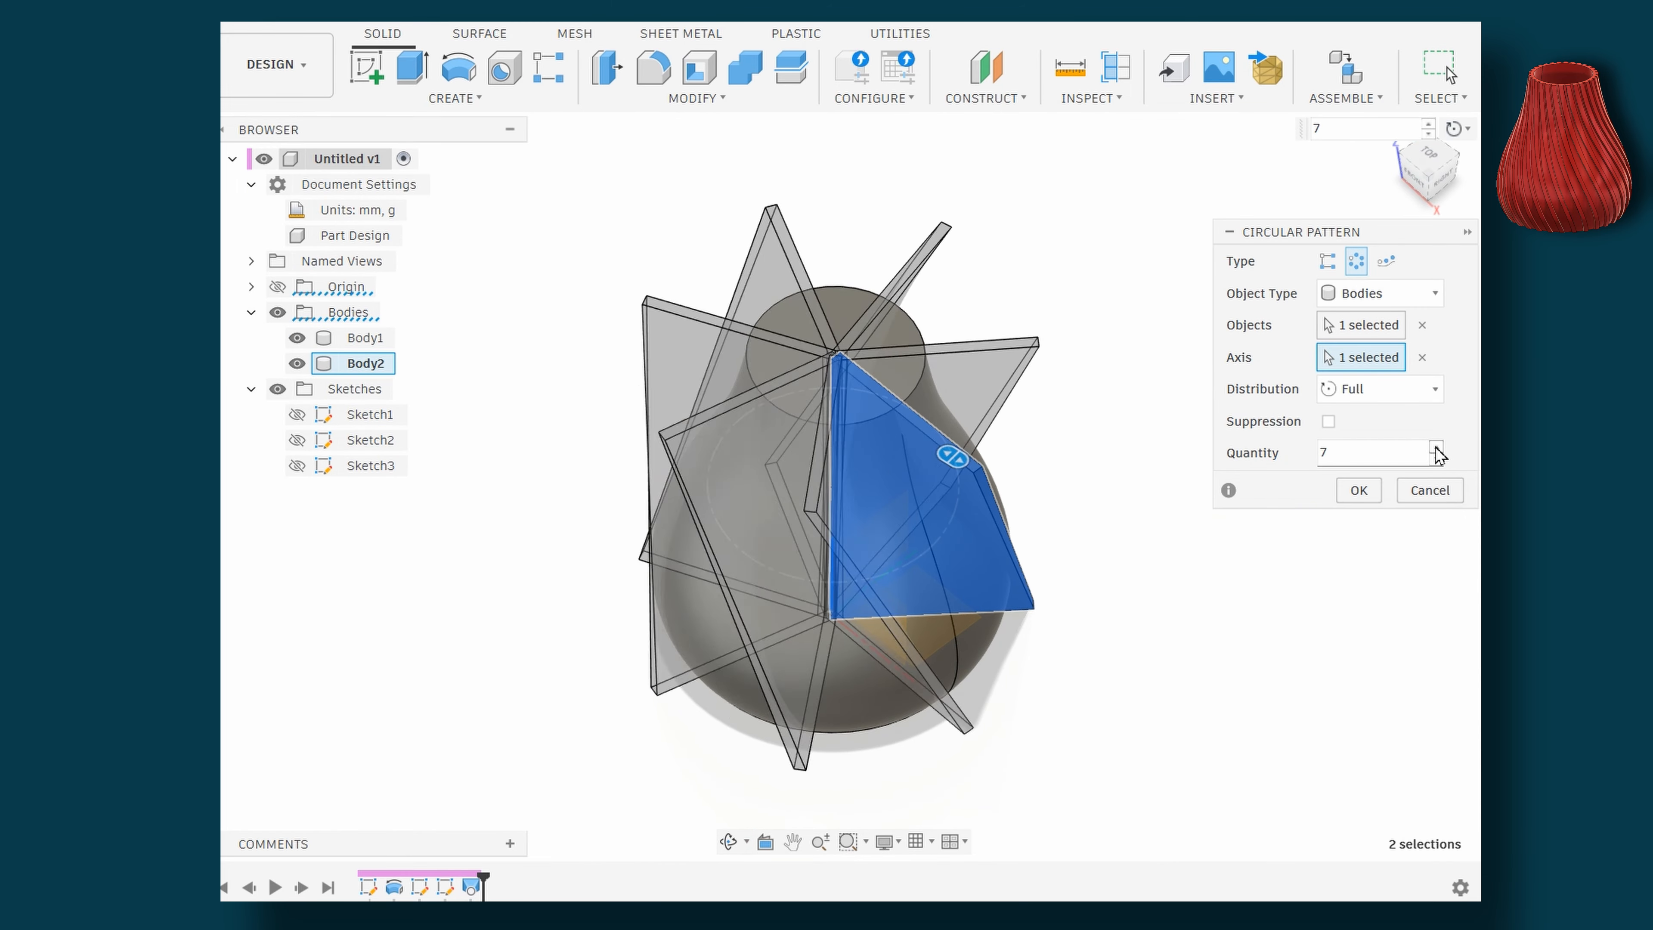
{"action": "left_click", "coordinate": [1436, 448]}
{"action": "left_click", "coordinate": [1436, 448]}
{"action": "left_click", "coordinate": [1436, 448]}
{"action": "left_click", "coordinate": [1436, 448]}
{"action": "left_click", "coordinate": [1436, 448]}
{"action": "left_click", "coordinate": [1436, 448]}
{"action": "left_click", "coordinate": [1436, 448]}
{"action": "left_click", "coordinate": [1436, 448]}
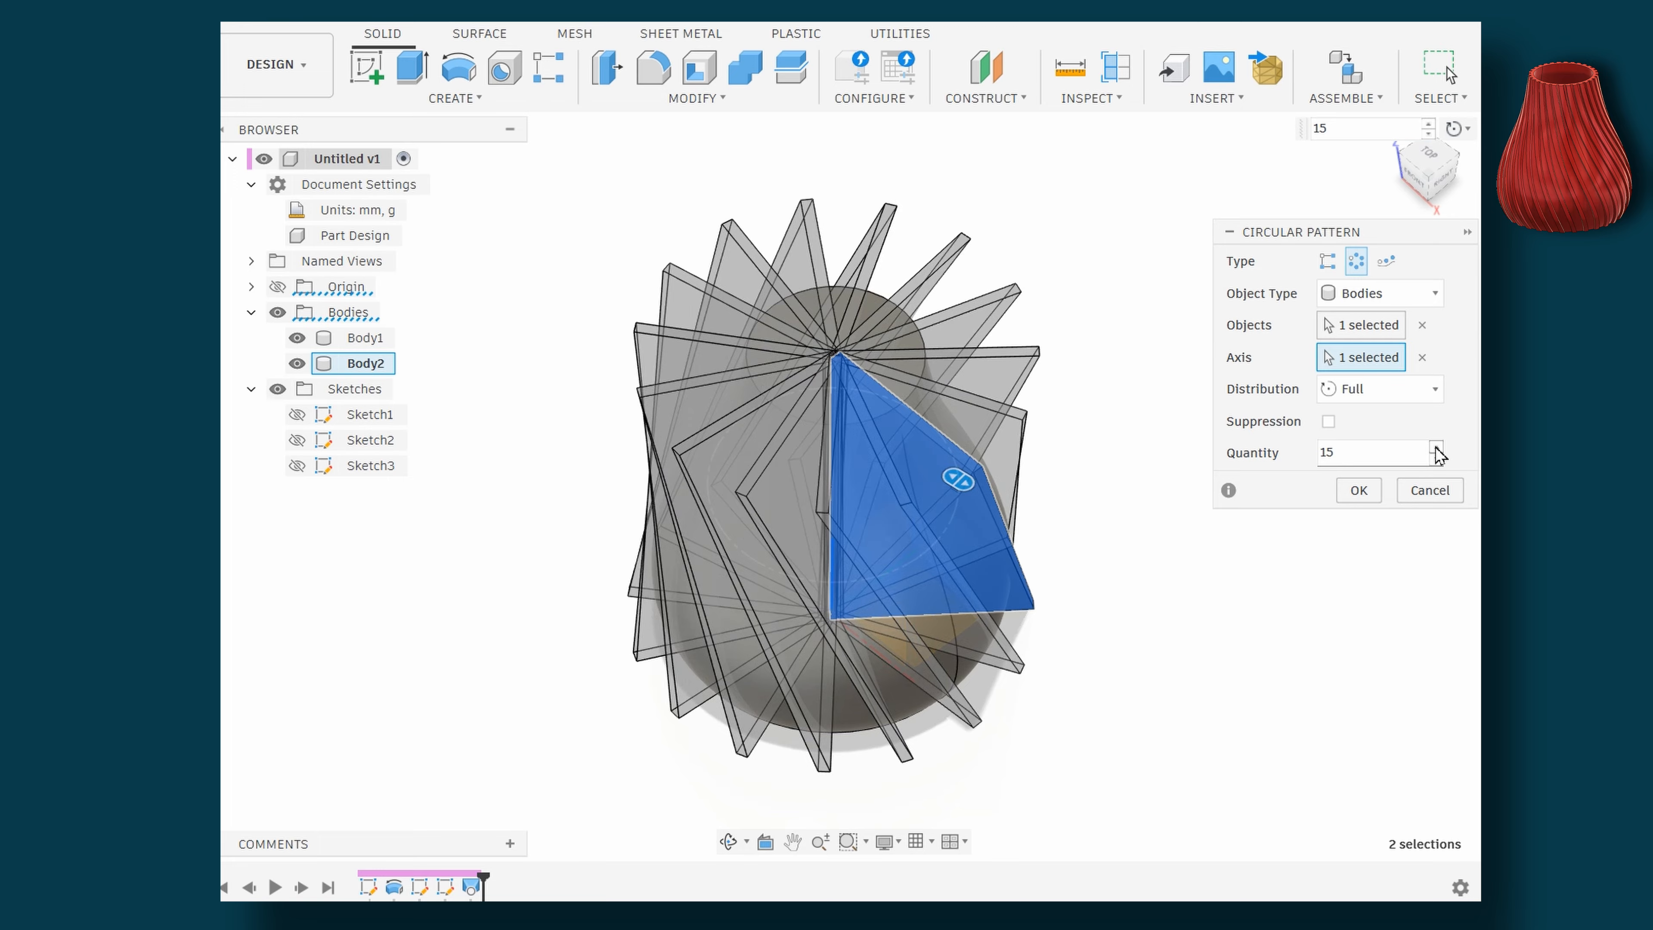
{"action": "left_click", "coordinate": [1436, 448]}
{"action": "left_click", "coordinate": [1436, 448]}
{"action": "left_click", "coordinate": [1436, 448]}
{"action": "left_click", "coordinate": [1436, 448]}
{"action": "left_click", "coordinate": [1436, 448]}
{"action": "left_click", "coordinate": [1436, 448]}
{"action": "left_click", "coordinate": [1436, 448]}
{"action": "left_click", "coordinate": [1436, 448]}
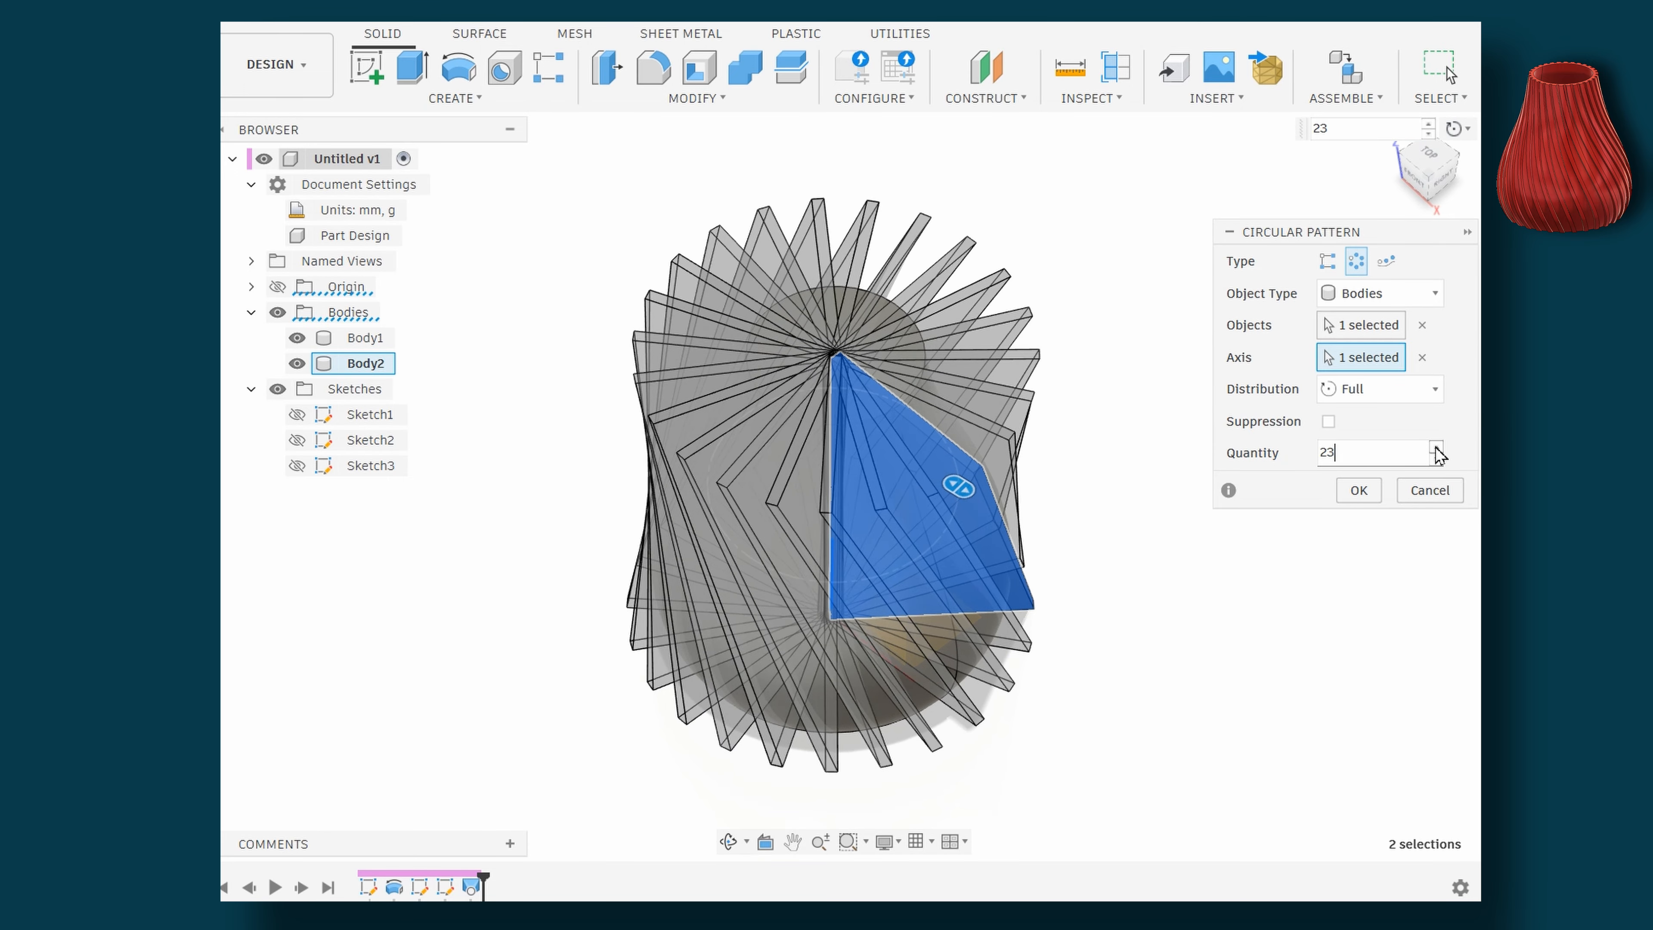
{"action": "left_click", "coordinate": [1436, 448]}
{"action": "left_click", "coordinate": [1436, 448]}
{"action": "left_click", "coordinate": [1436, 448]}
{"action": "left_click", "coordinate": [1437, 448]}
{"action": "left_click", "coordinate": [1436, 448]}
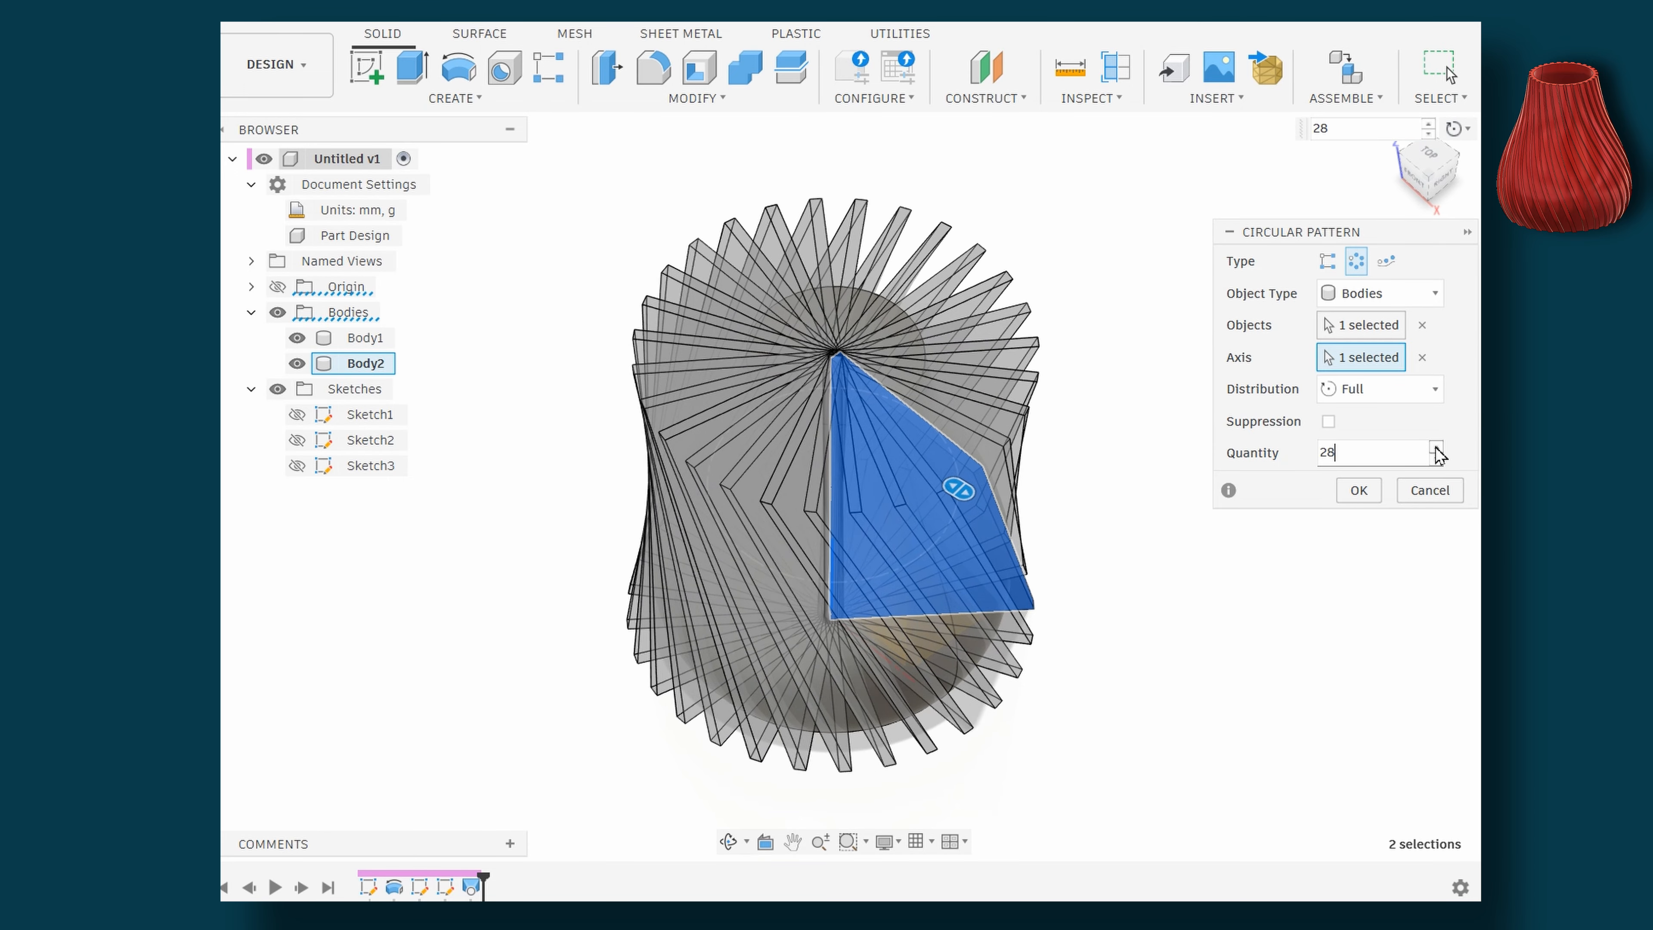
{"action": "left_click", "coordinate": [1436, 448]}
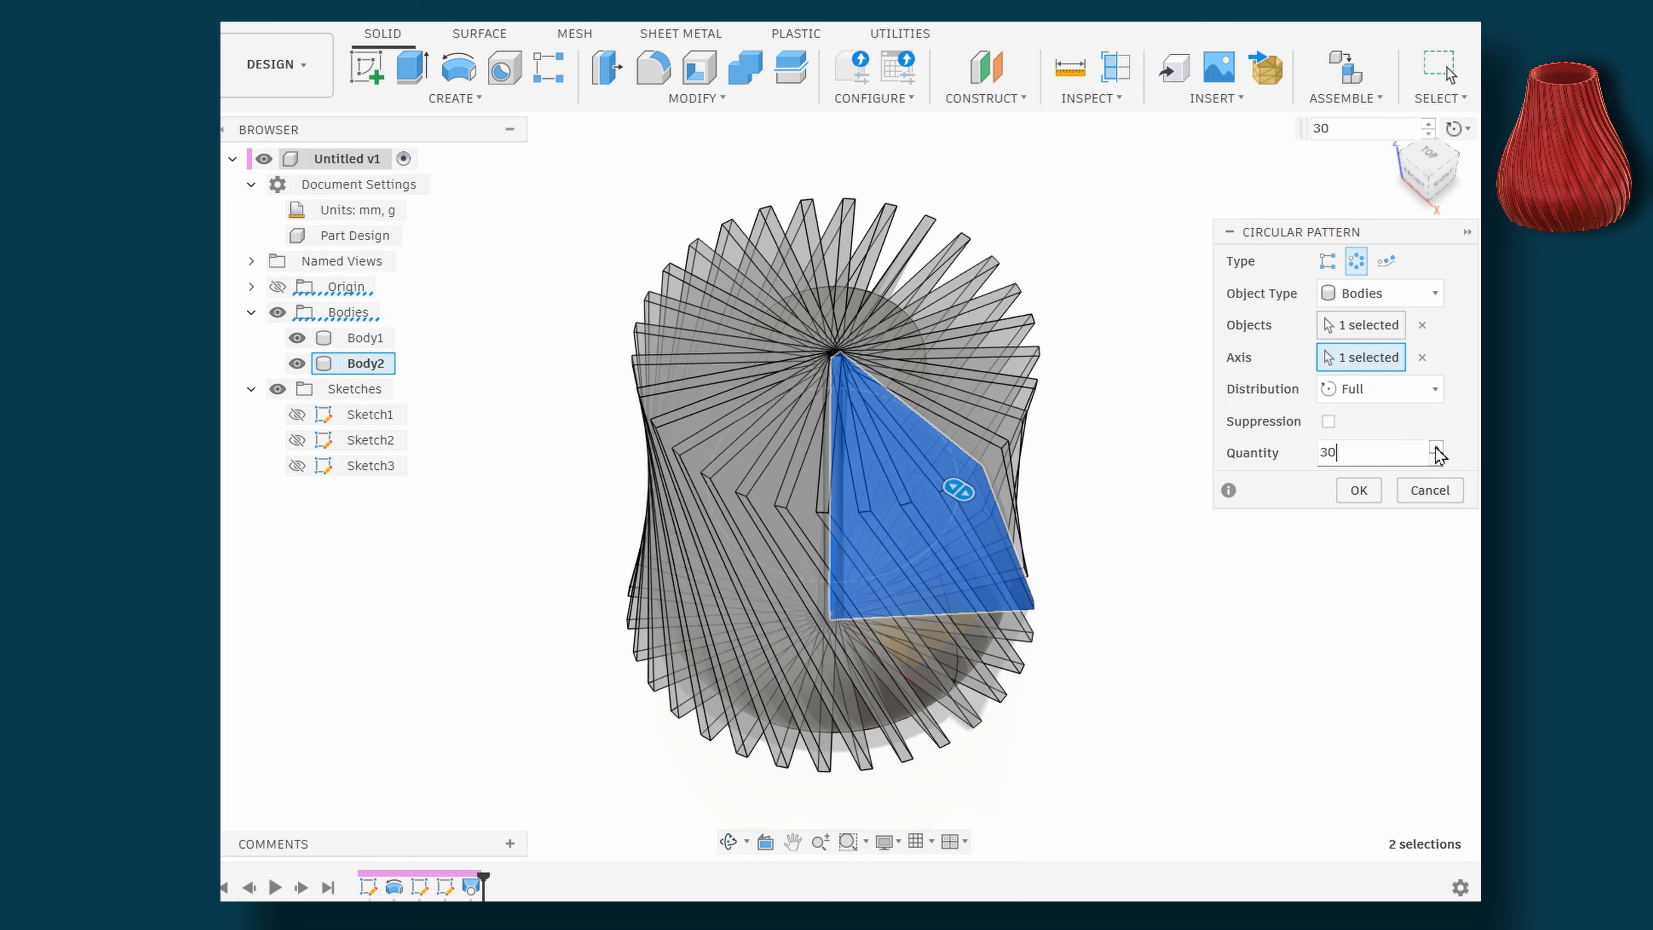
{"action": "left_click", "coordinate": [1359, 490]}
{"action": "middle_click_drag", "start_coordinate": [1125, 665], "coordinate": [941, 626], "text": "shift"}
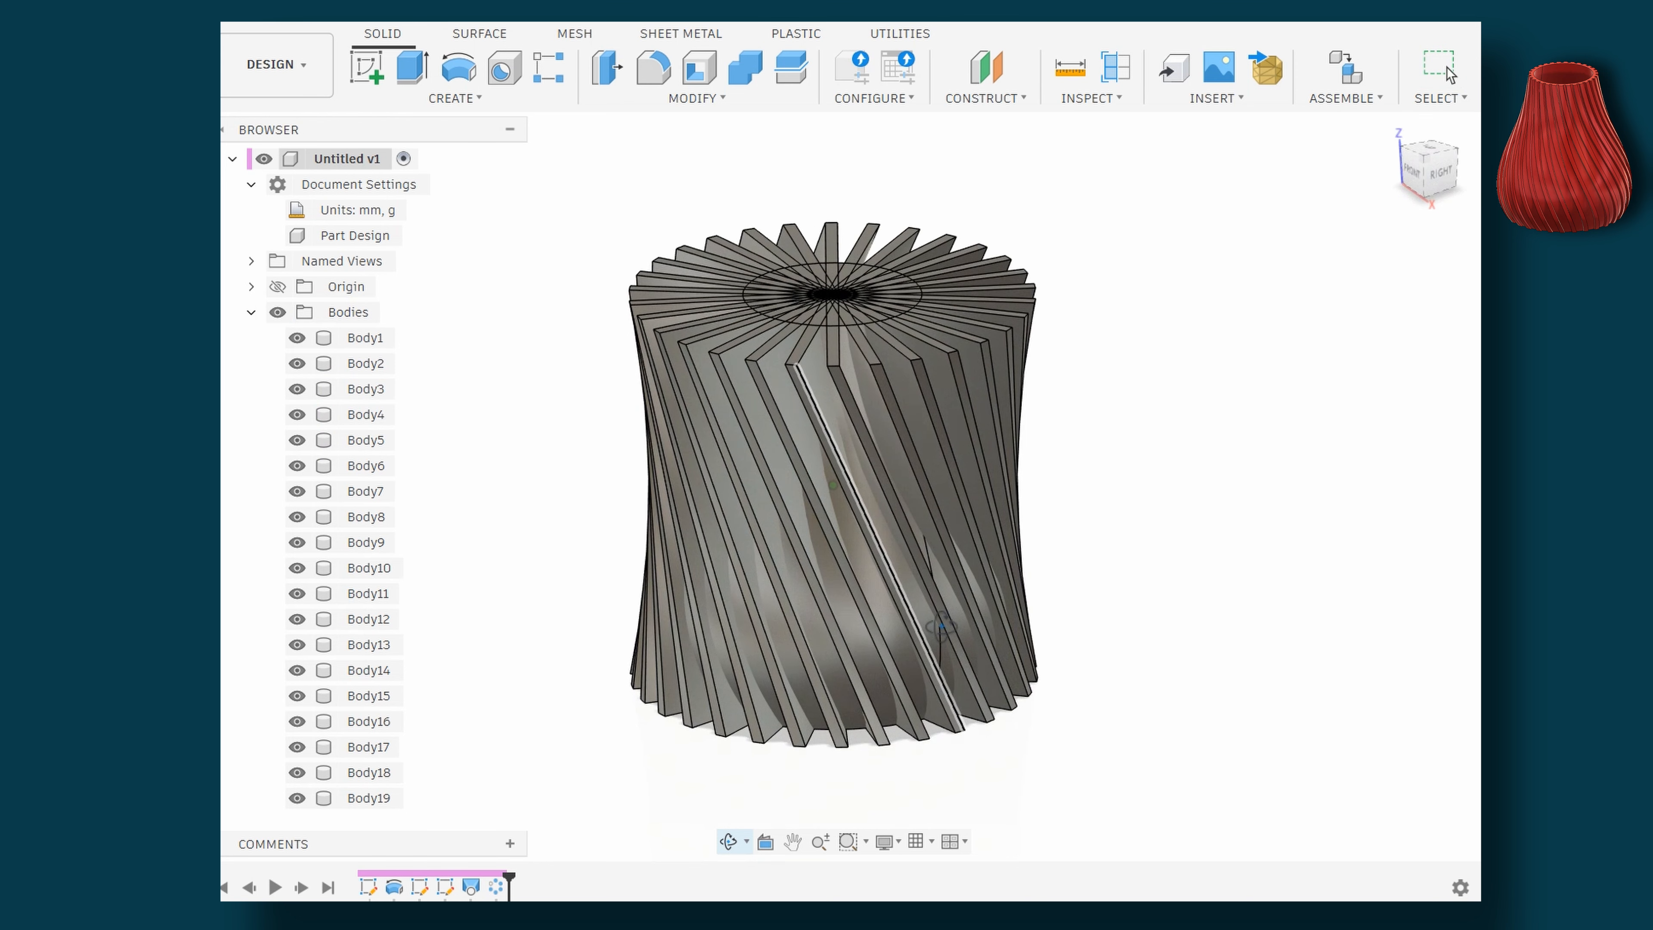
Combine the vase body with all 30 rib bodies into one body using the Join operation, without keeping the tools
{"action": "left_click", "coordinate": [341, 342]}
{"action": "scroll", "coordinate": [347, 572], "scroll_direction": "down", "scroll_amount": 5}
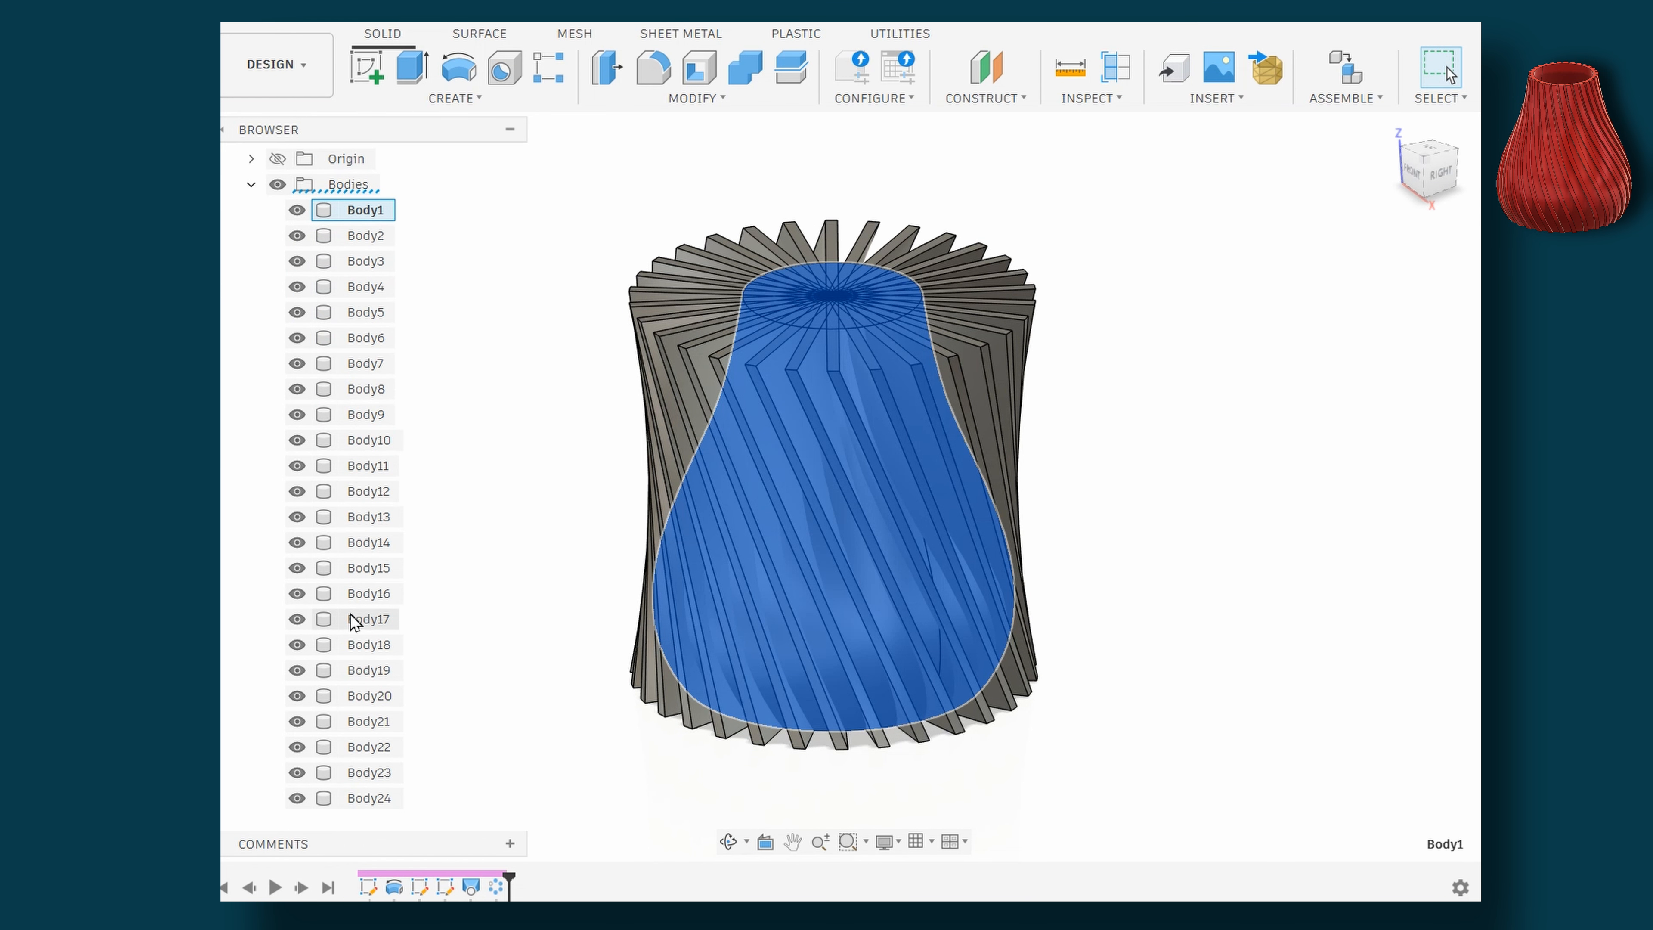
{"action": "scroll", "coordinate": [371, 696], "scroll_direction": "down", "scroll_amount": 3}
{"action": "left_click", "coordinate": [369, 695], "text": "shift"}
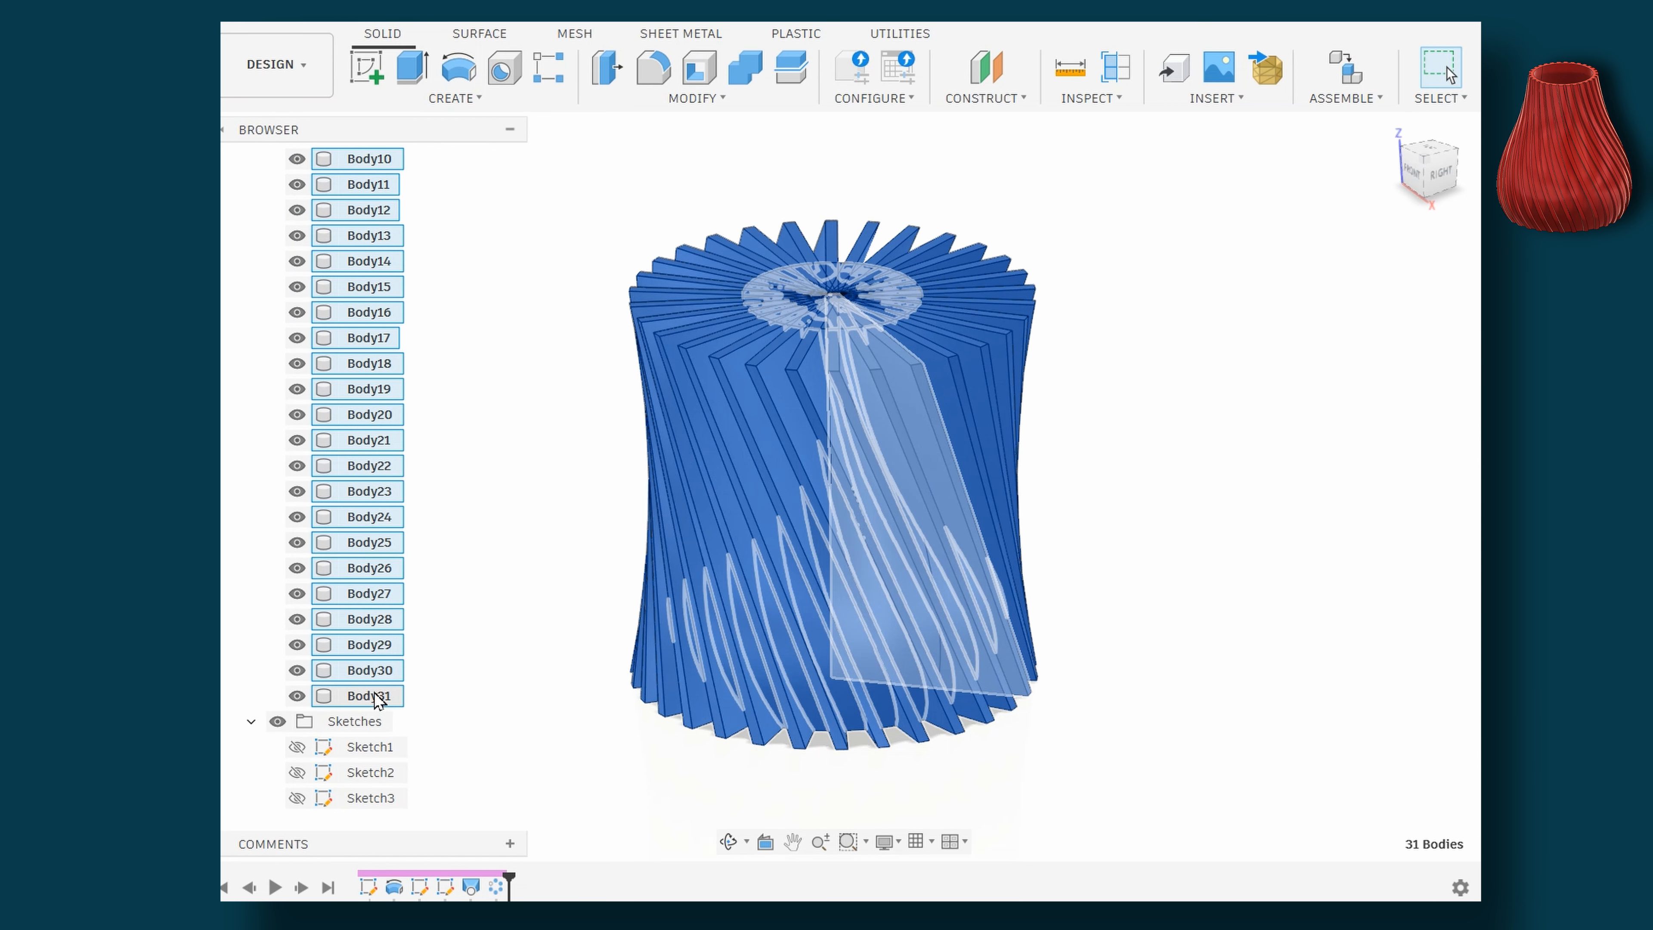
{"action": "left_click", "coordinate": [746, 70]}
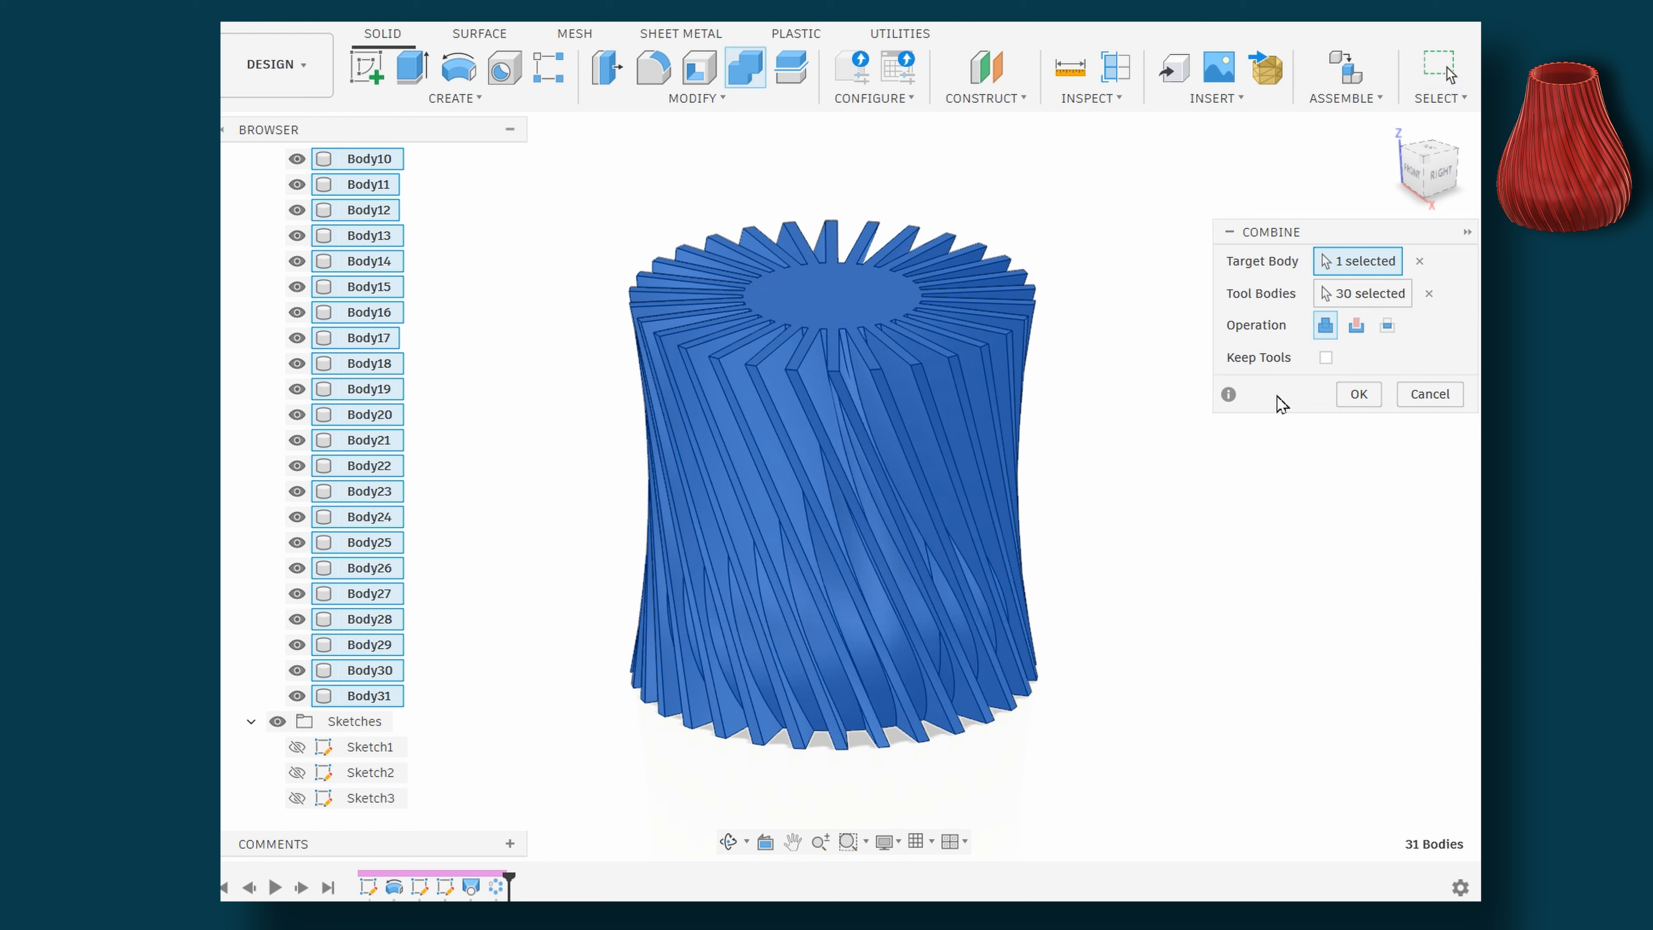
{"action": "left_click", "coordinate": [1359, 395]}
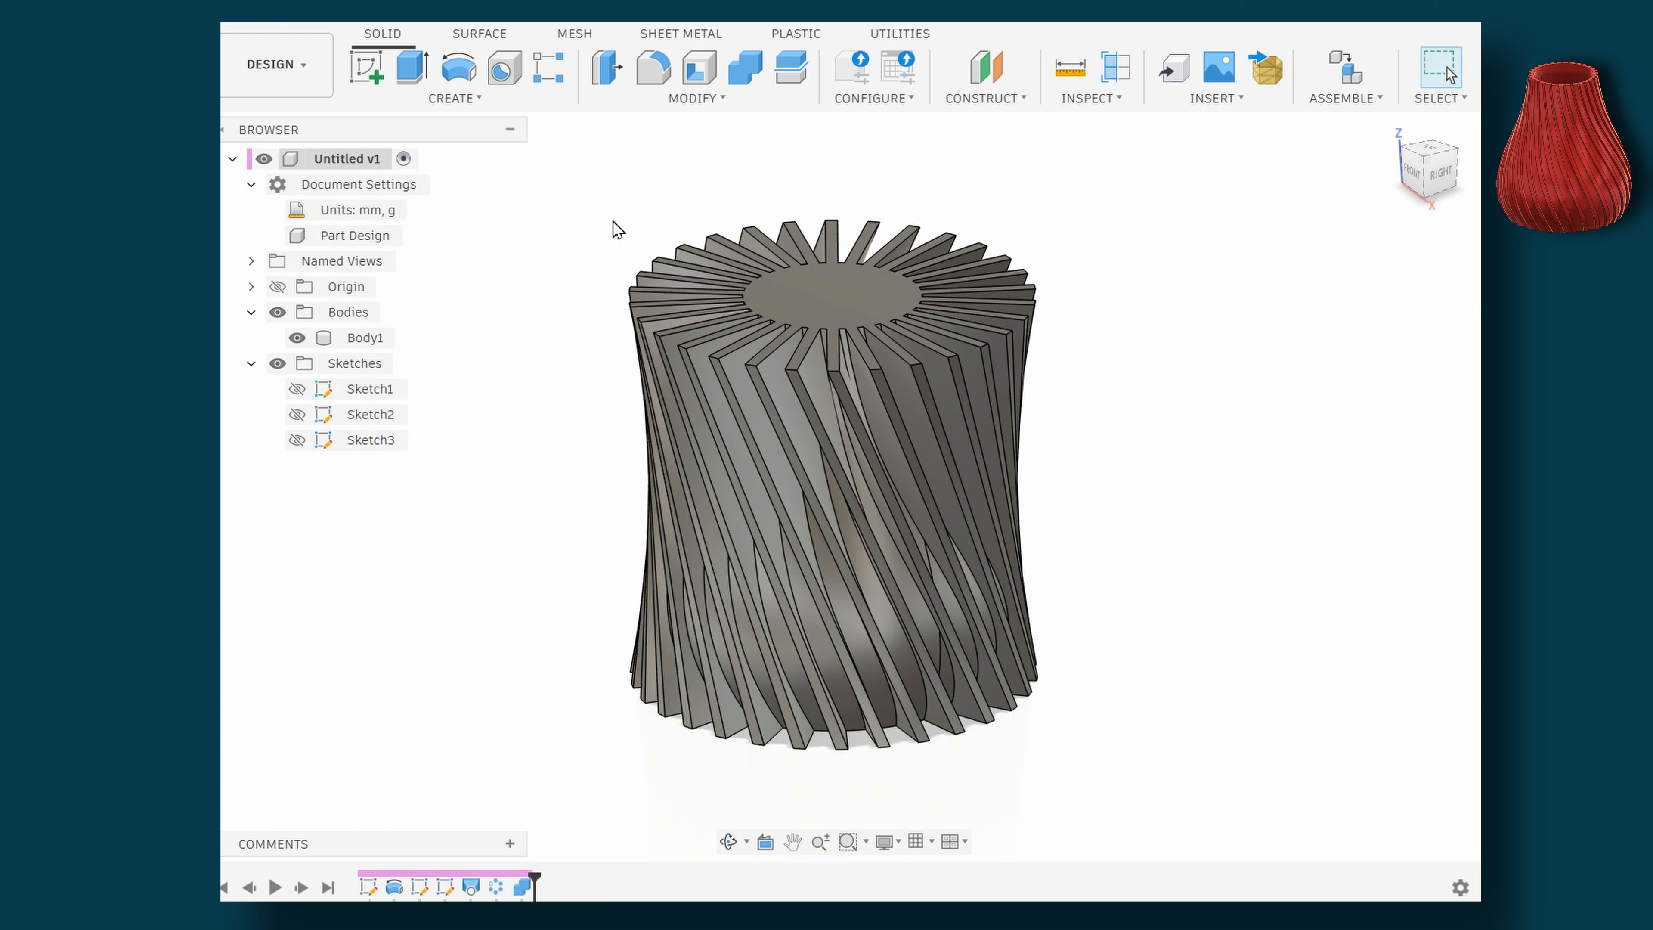
{"action": "left_click", "coordinate": [367, 338]}
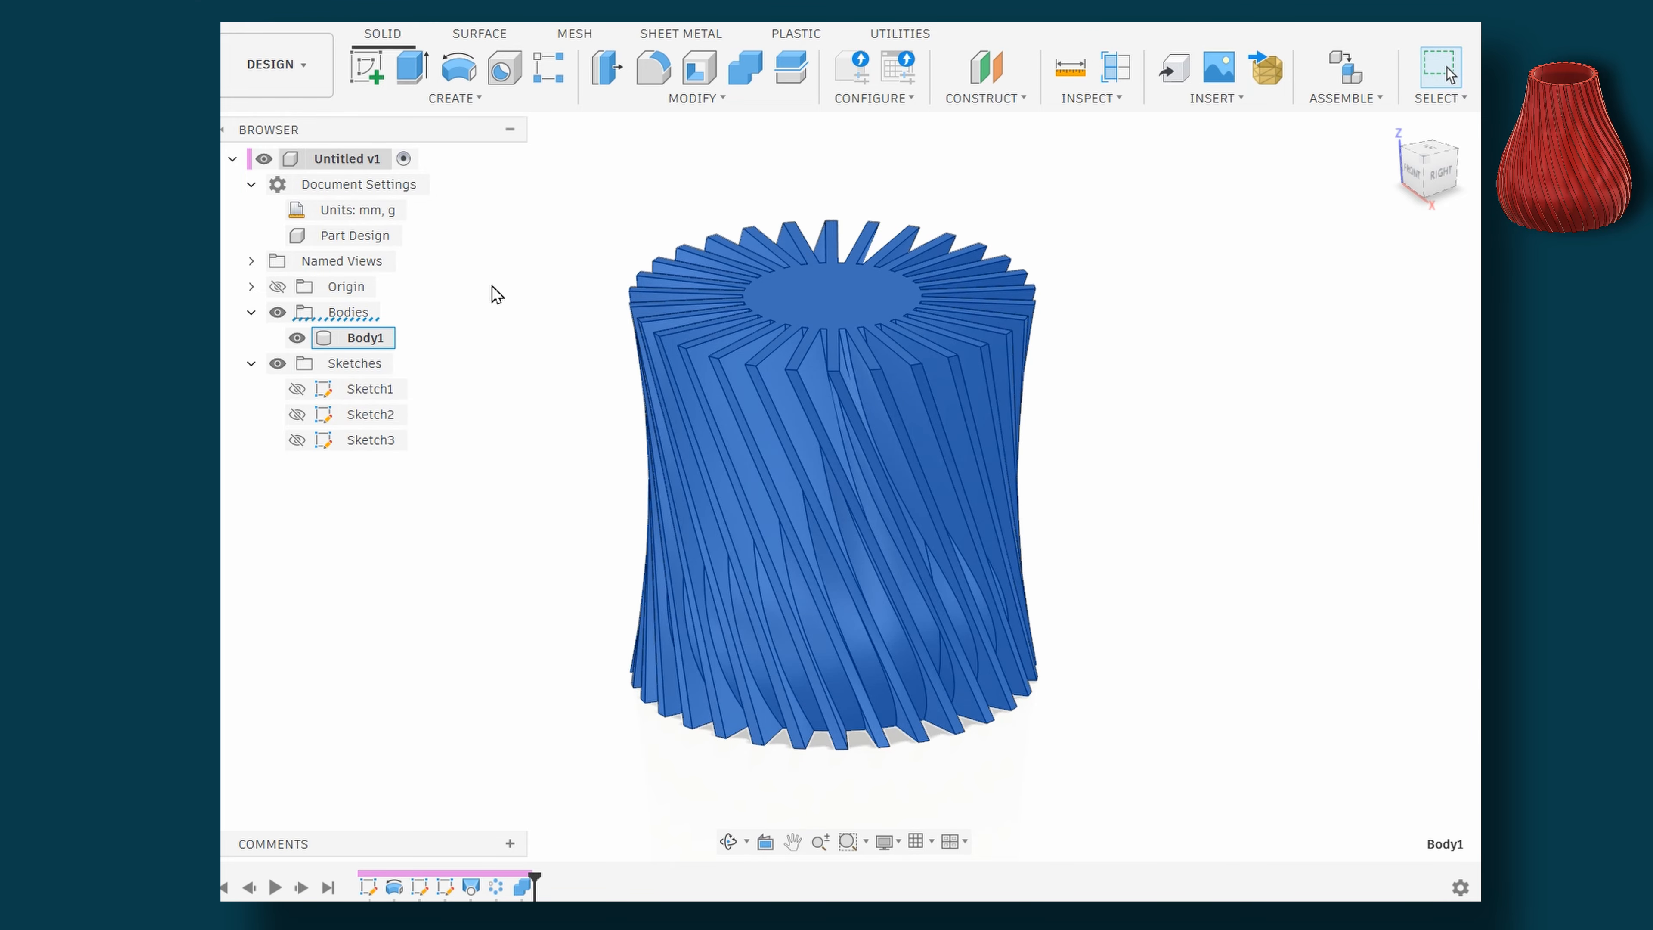
{"action": "key", "text": "Escape"}
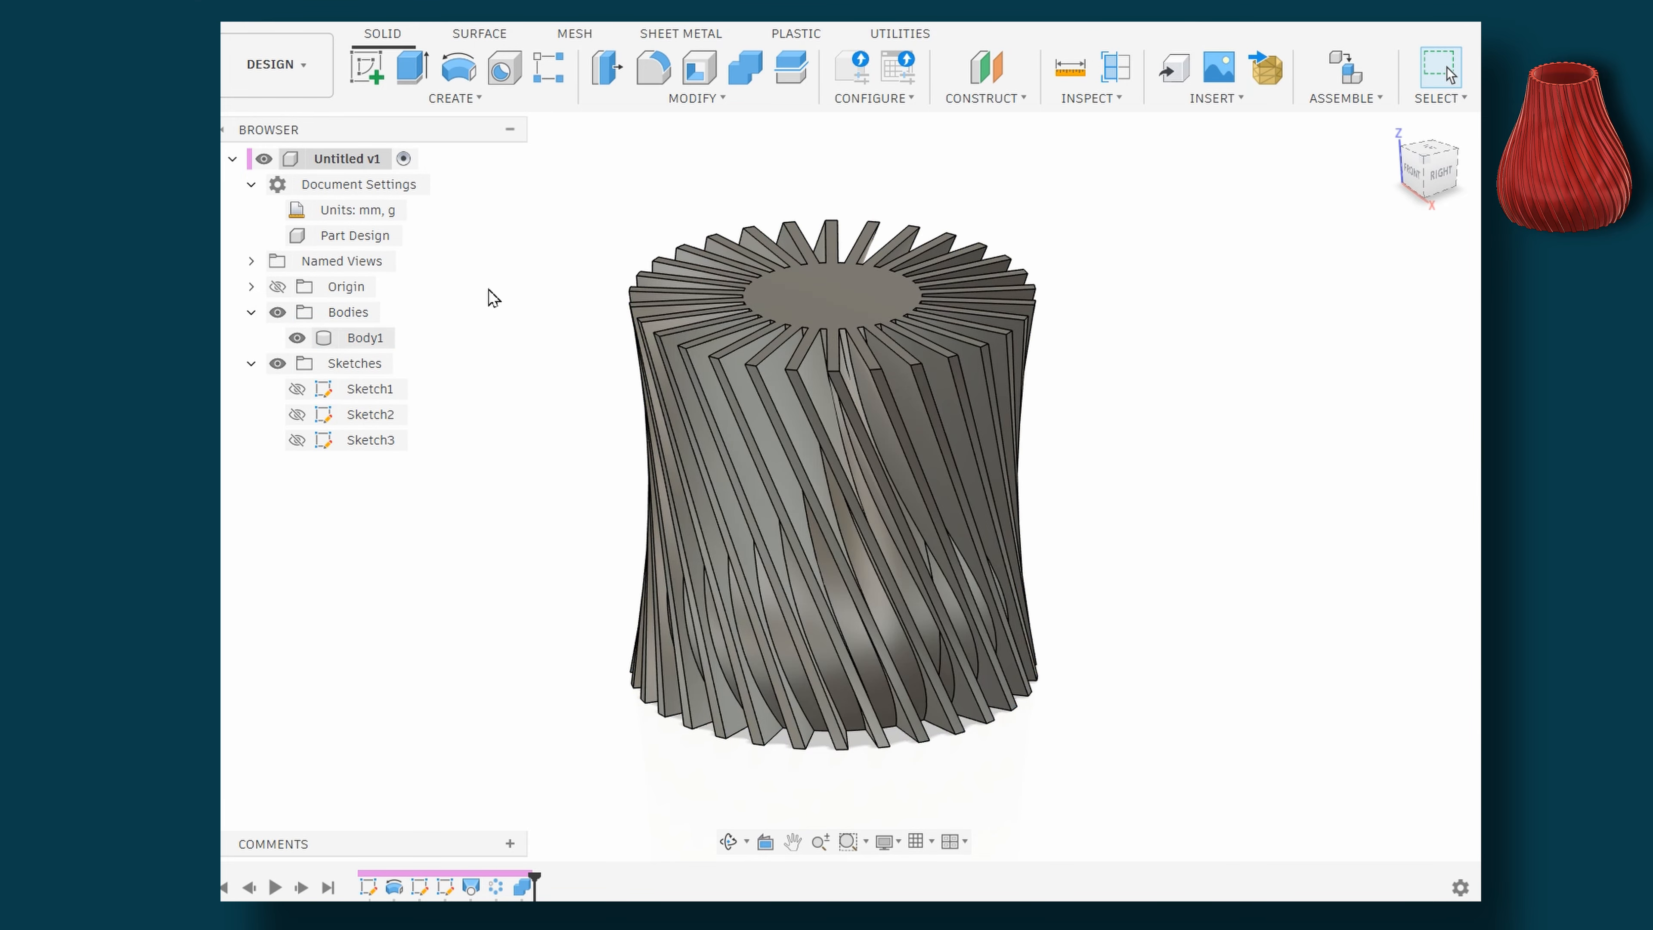
Show the vase profile sketch (Sketch1) and hide the combined body
{"action": "left_click", "coordinate": [303, 391]}
{"action": "left_click", "coordinate": [298, 391]}
{"action": "mouse_move", "coordinate": [1221, 791]}
{"action": "middle_mouse_down", "text": "shift"}
{"action": "mouse_move", "coordinate": [1236, 742]}
{"action": "mouse_move", "coordinate": [1257, 749]}
{"action": "mouse_move", "coordinate": [1295, 686]}
{"action": "mouse_move", "coordinate": [1339, 686]}
{"action": "mouse_move", "coordinate": [1332, 721]}
{"action": "middle_mouse_up", "text": "shift"}
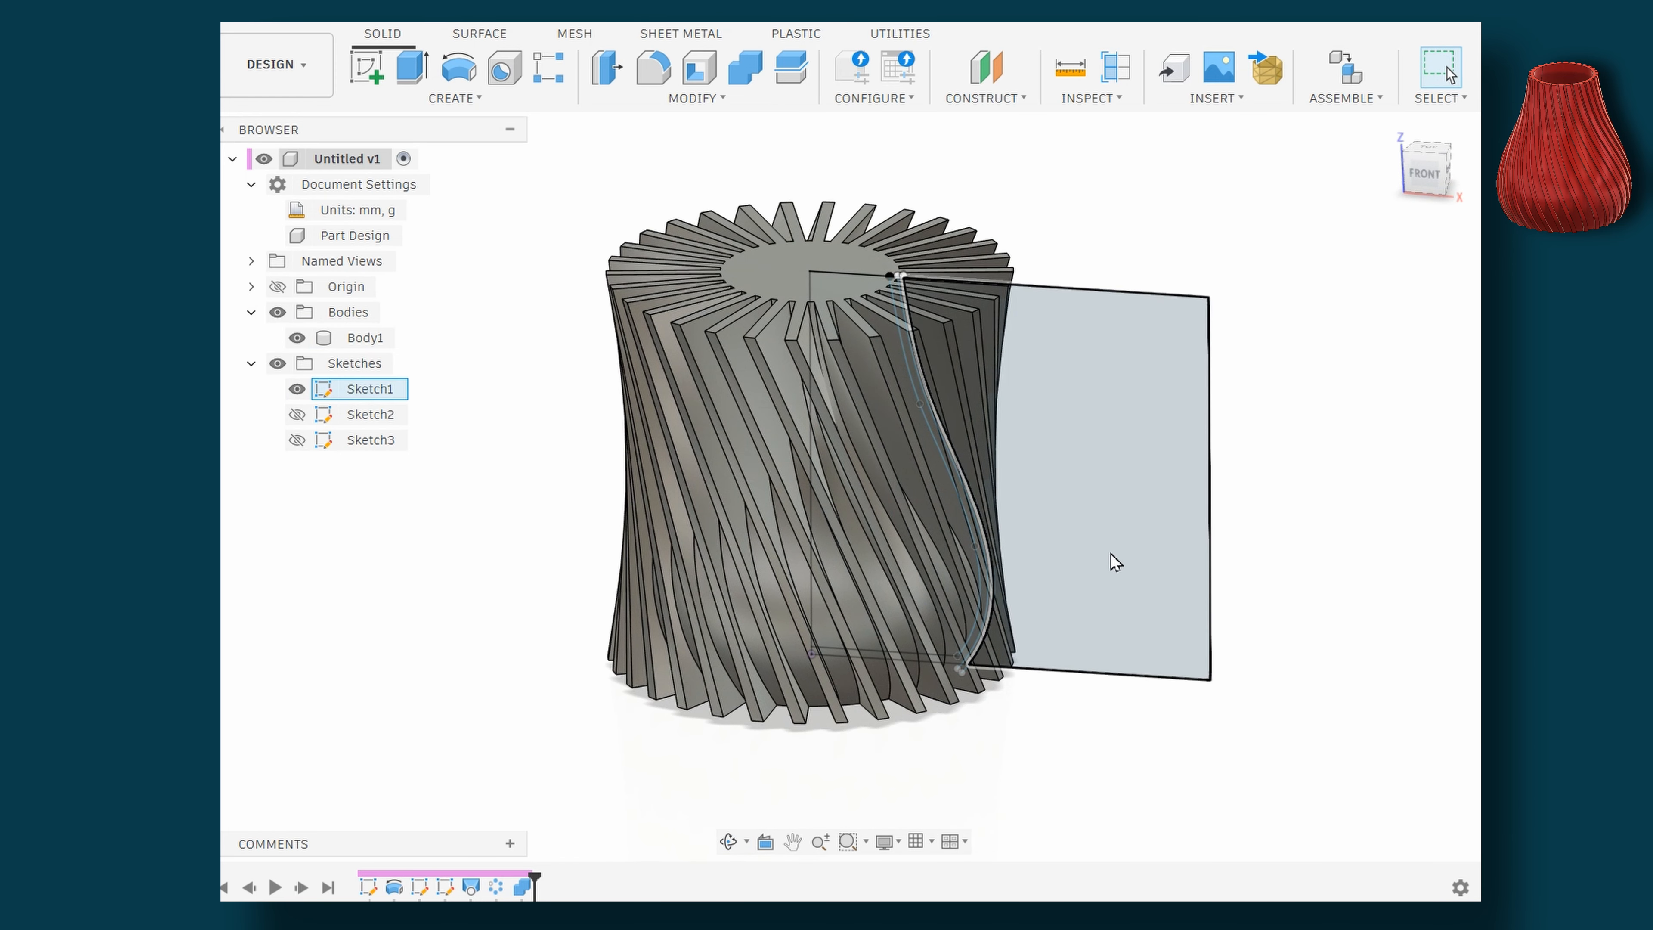
{"action": "left_click", "coordinate": [1078, 605]}
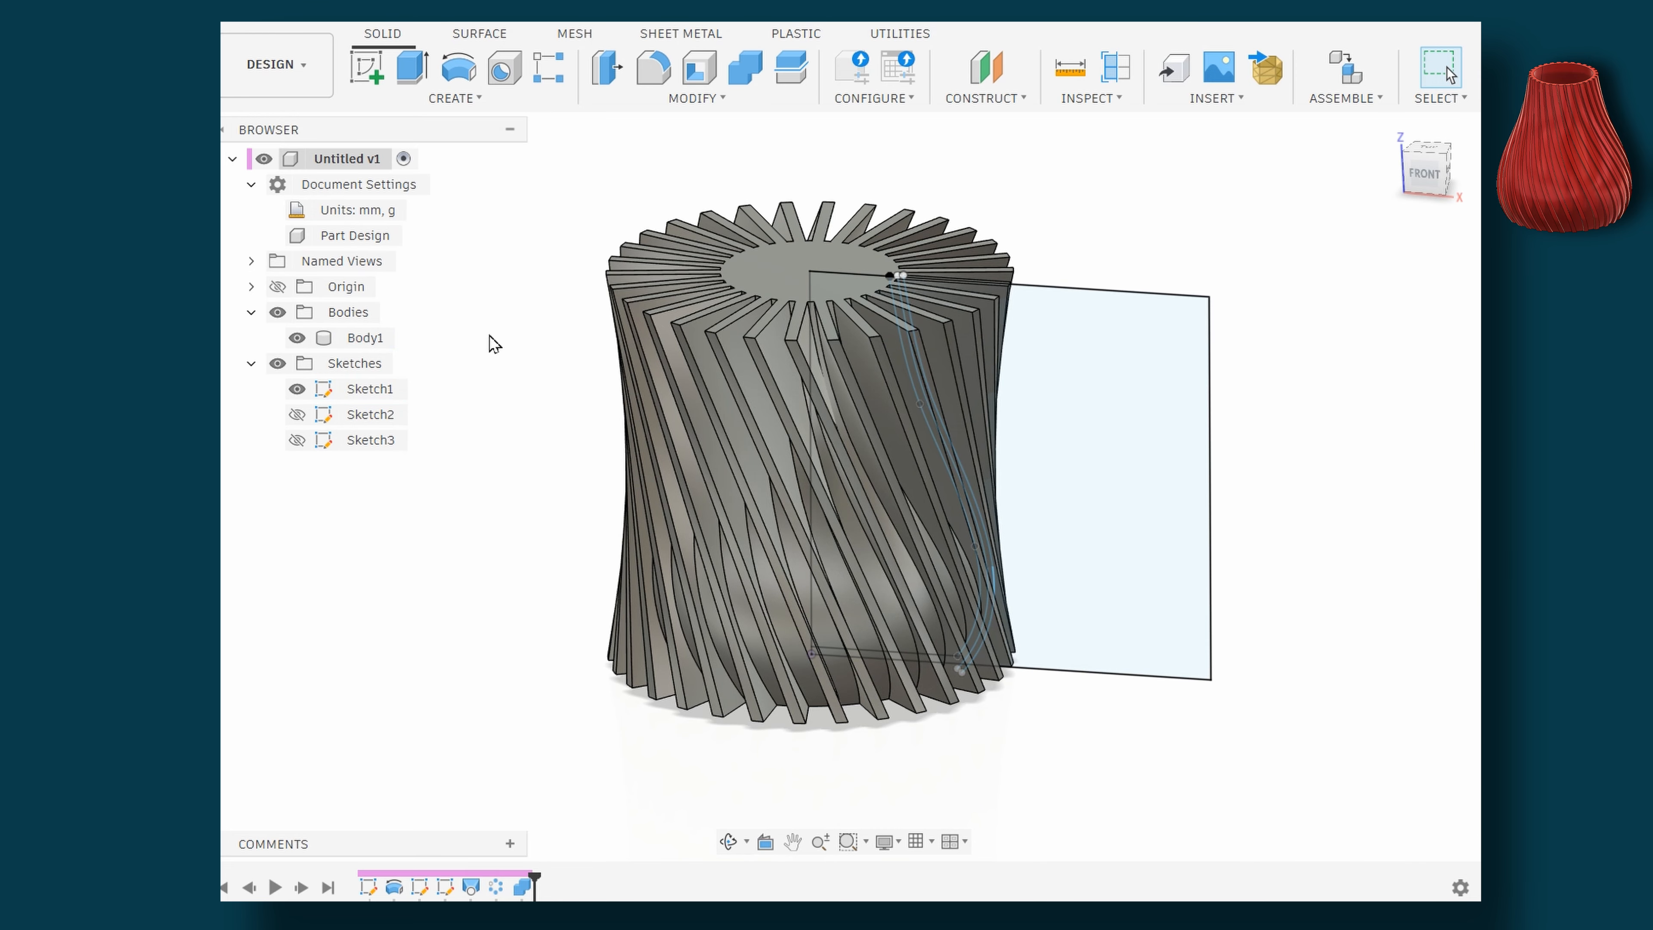
{"action": "left_click", "coordinate": [297, 338]}
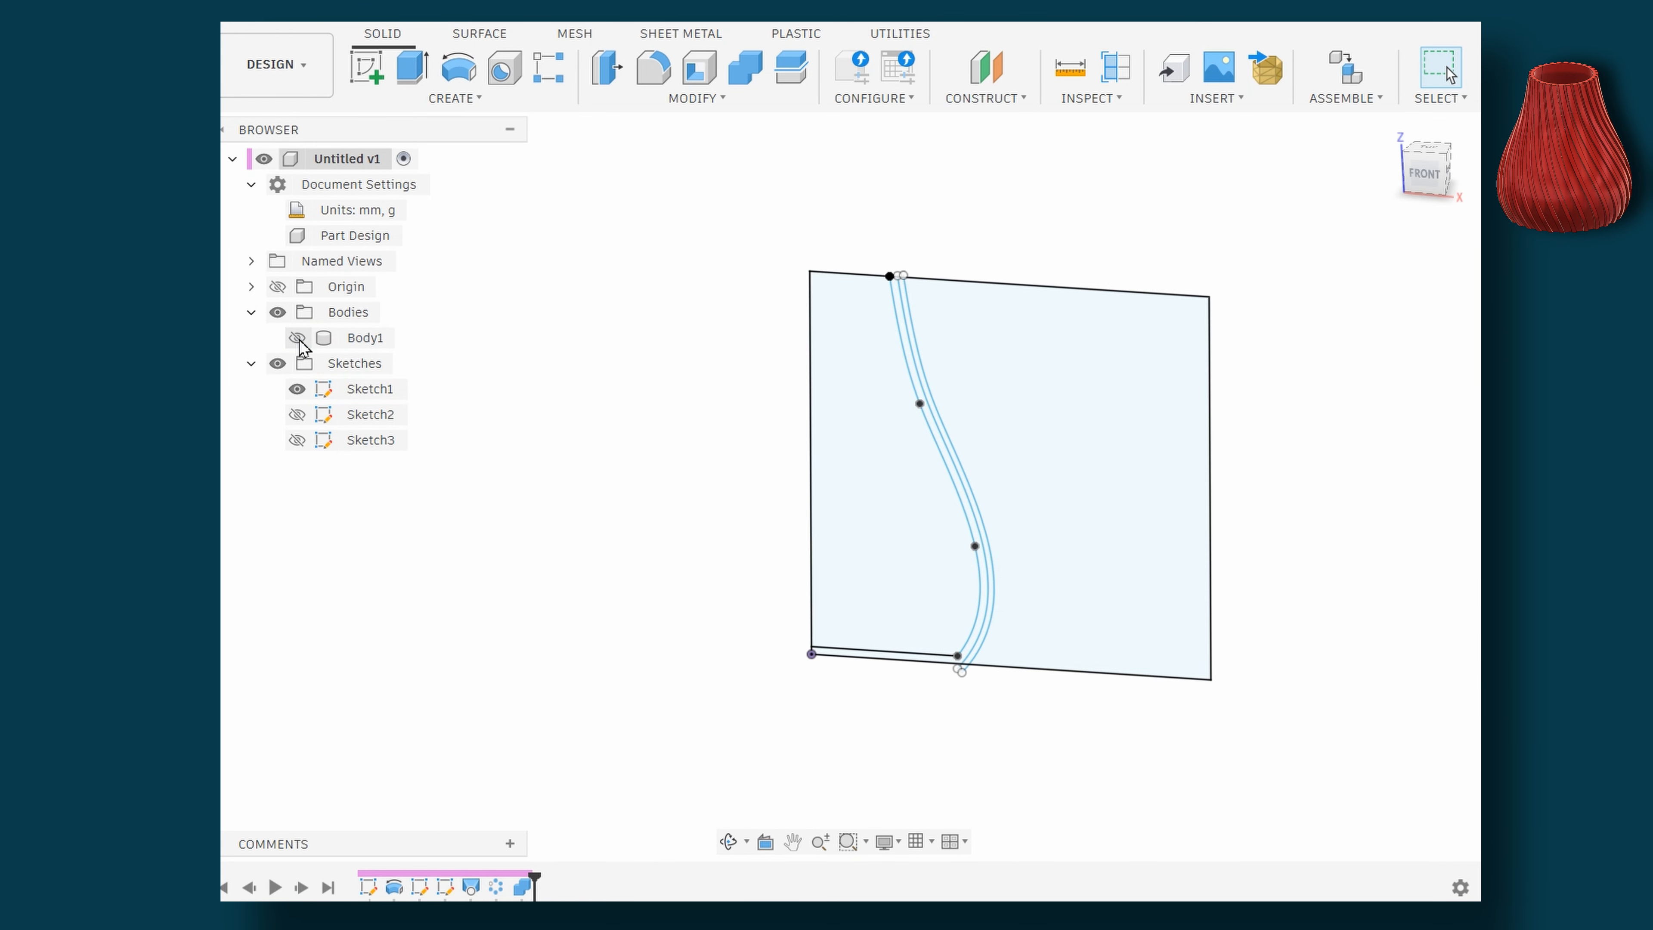
Show the combined body and revolve the region outside the outermost vase curve 360° around the sketch's vertical centre line as a cut
{"action": "left_click", "coordinate": [461, 70]}
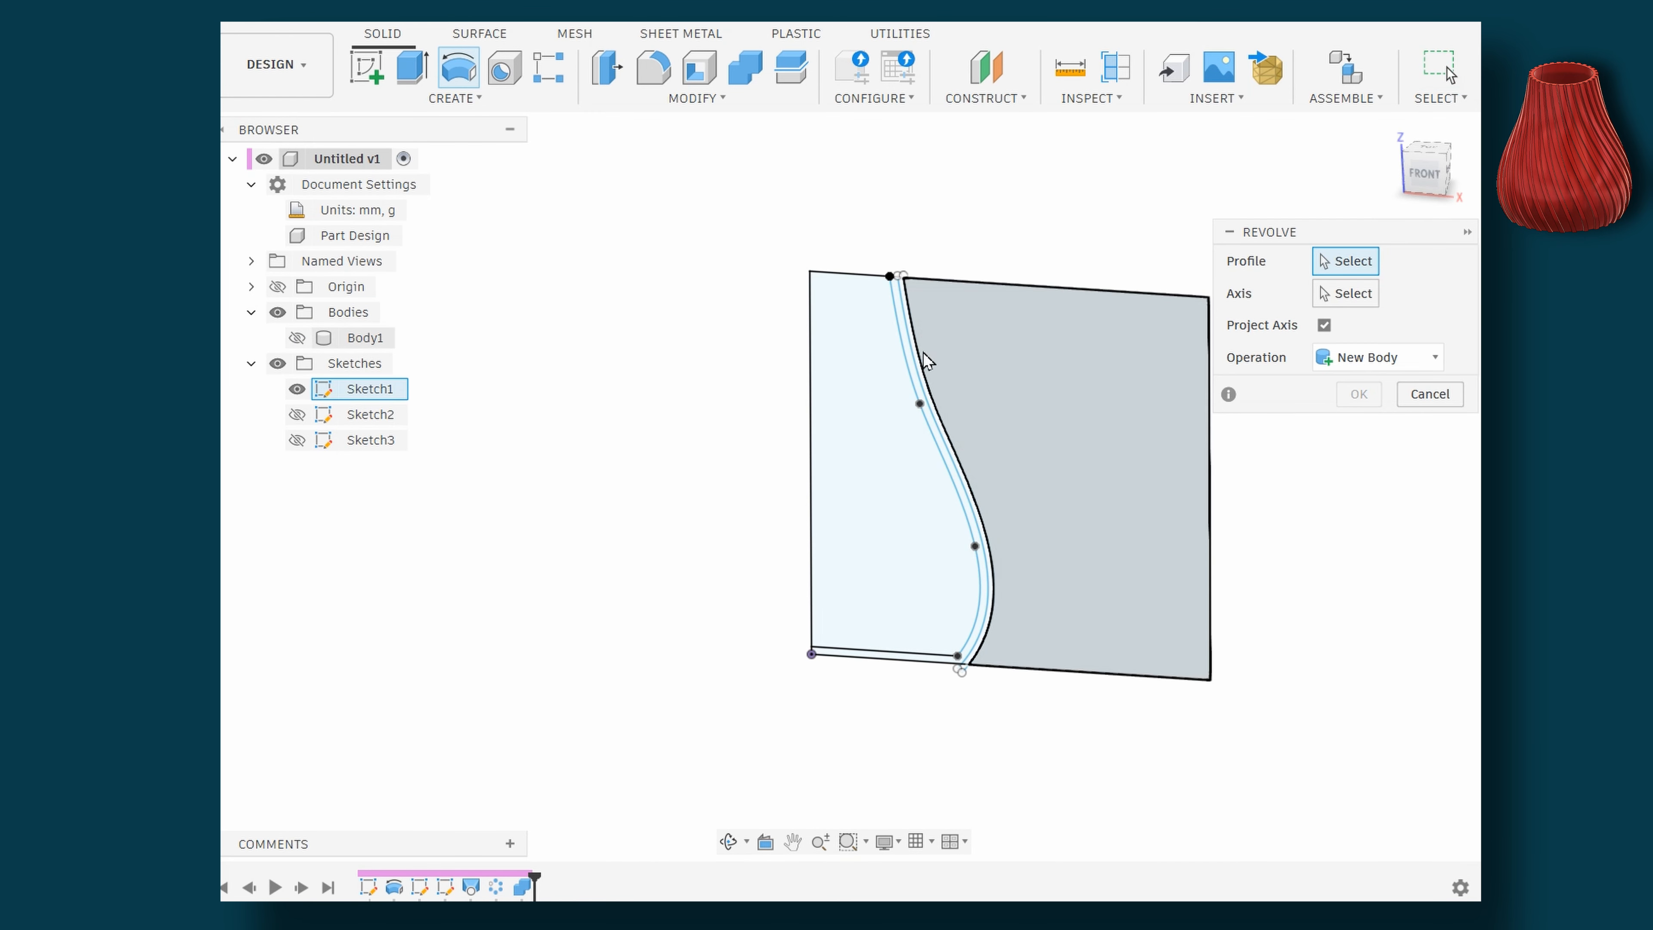
{"action": "left_click", "coordinate": [1065, 427]}
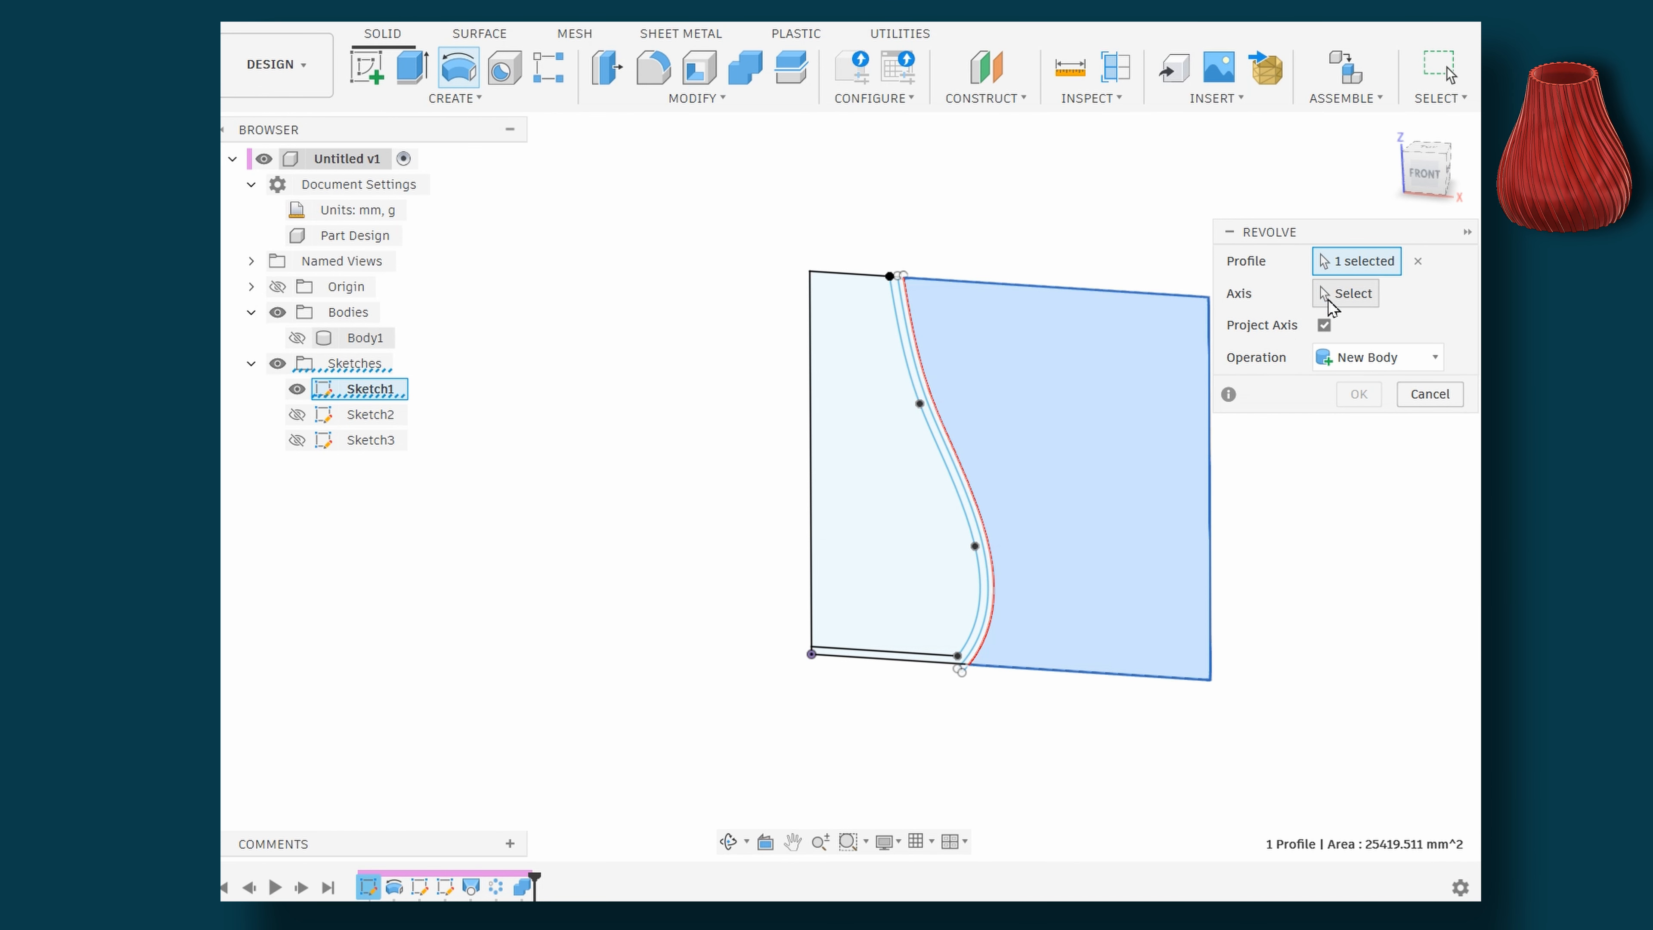
{"action": "left_click", "coordinate": [1344, 293]}
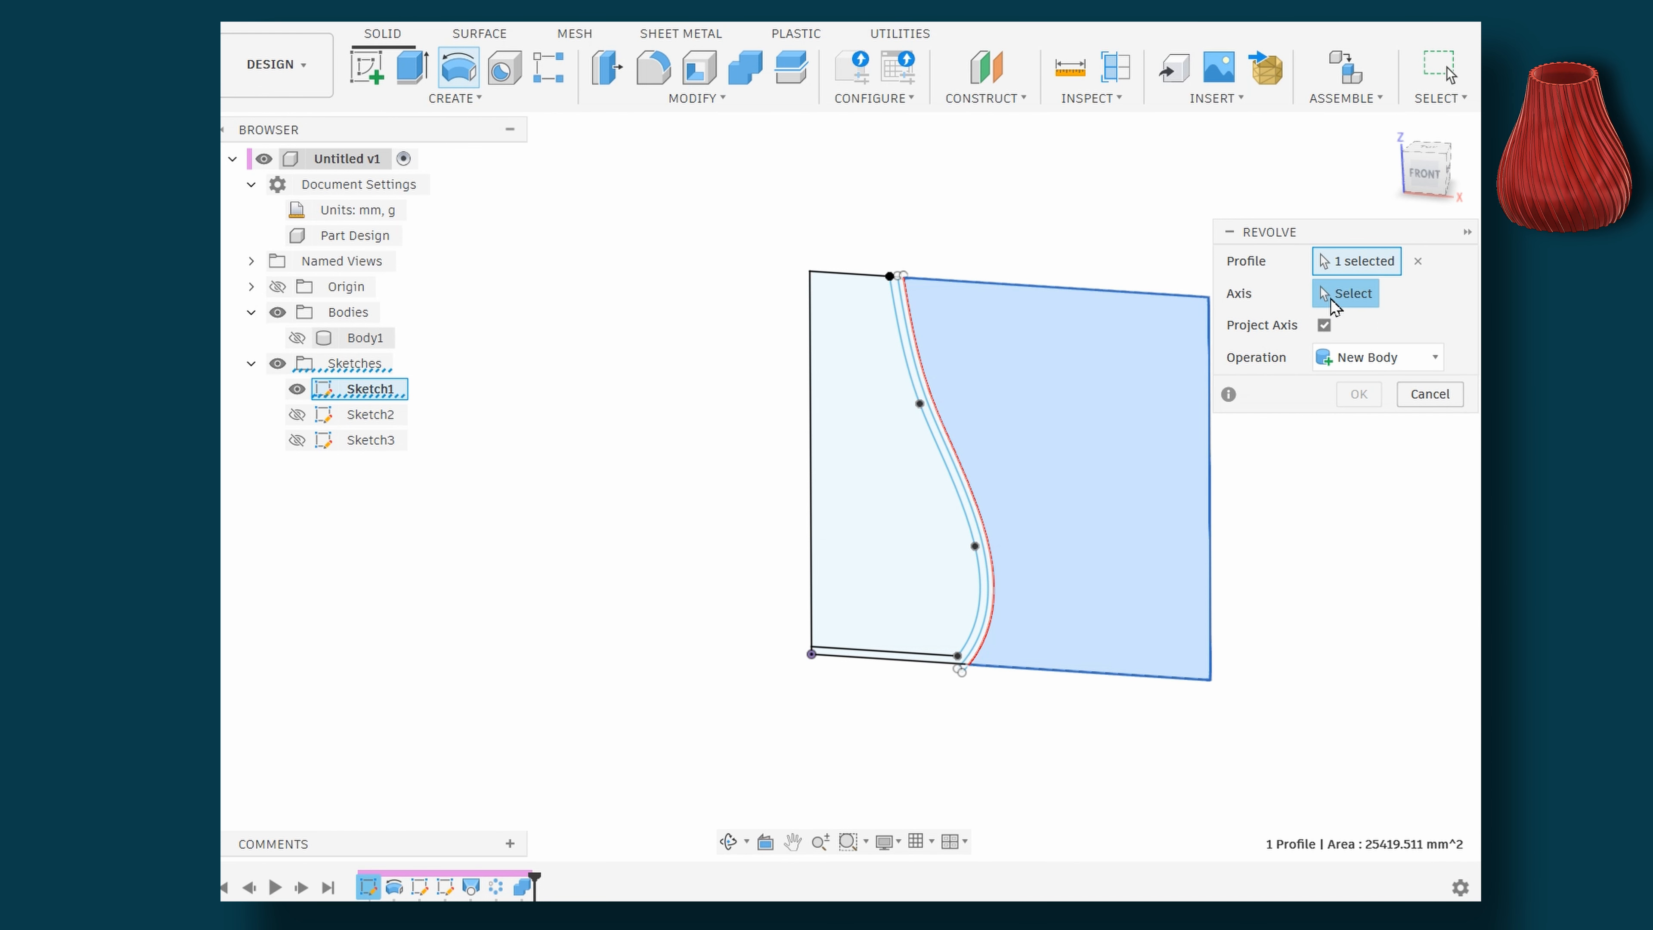
{"action": "left_click", "coordinate": [812, 409]}
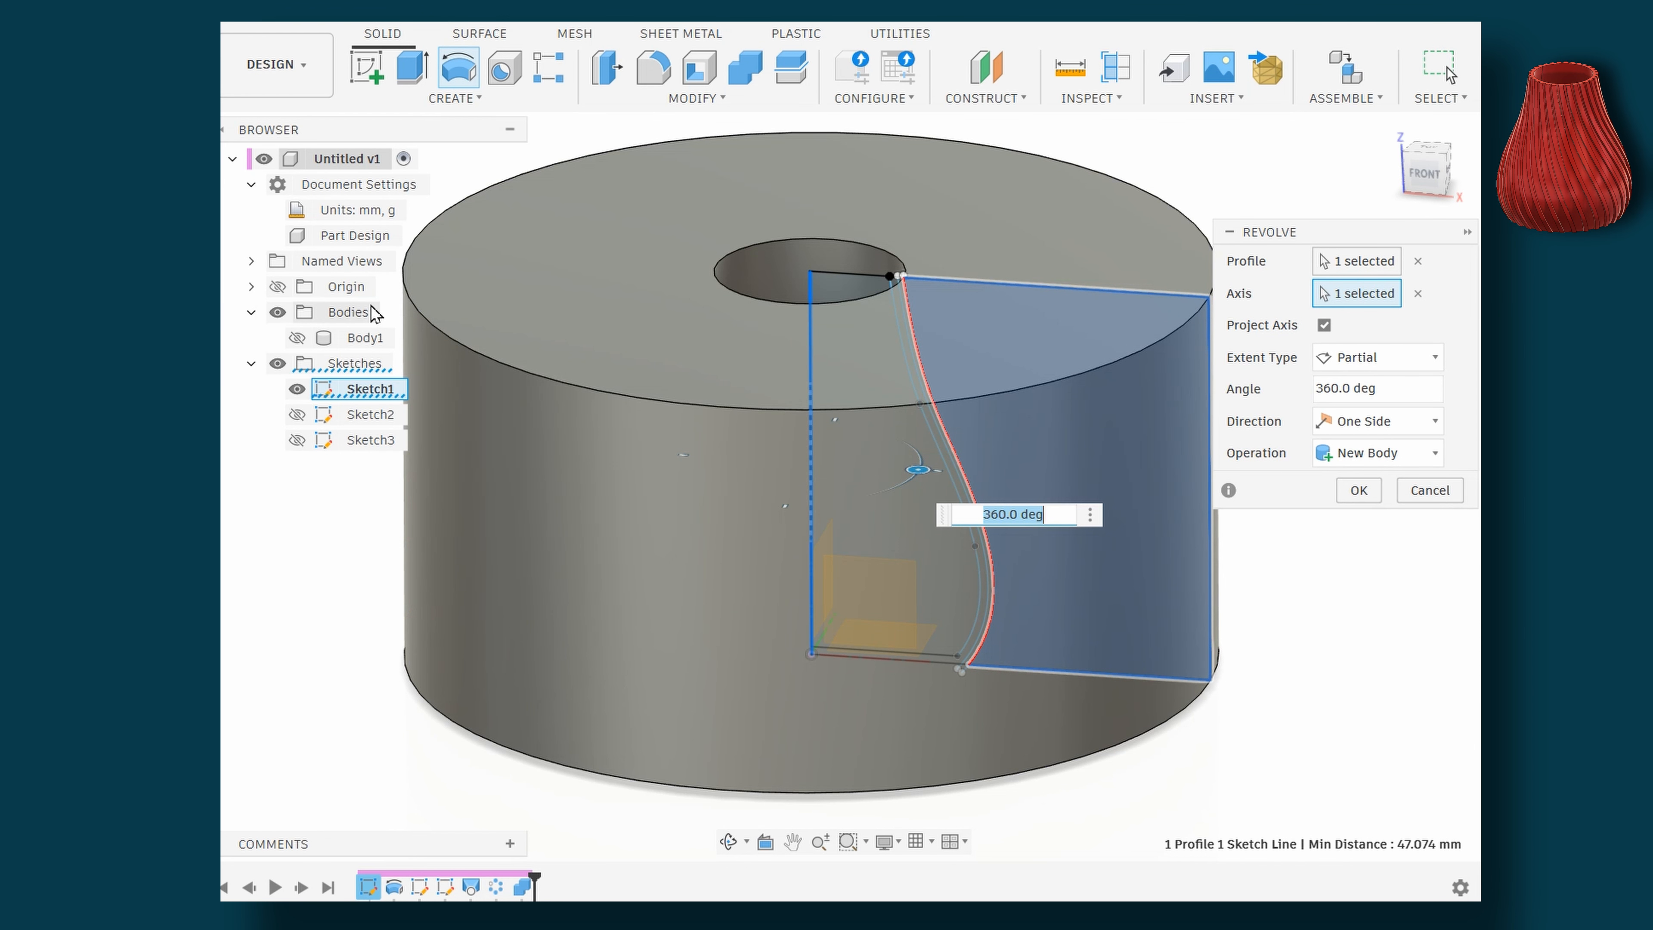
{"action": "left_click", "coordinate": [298, 339]}
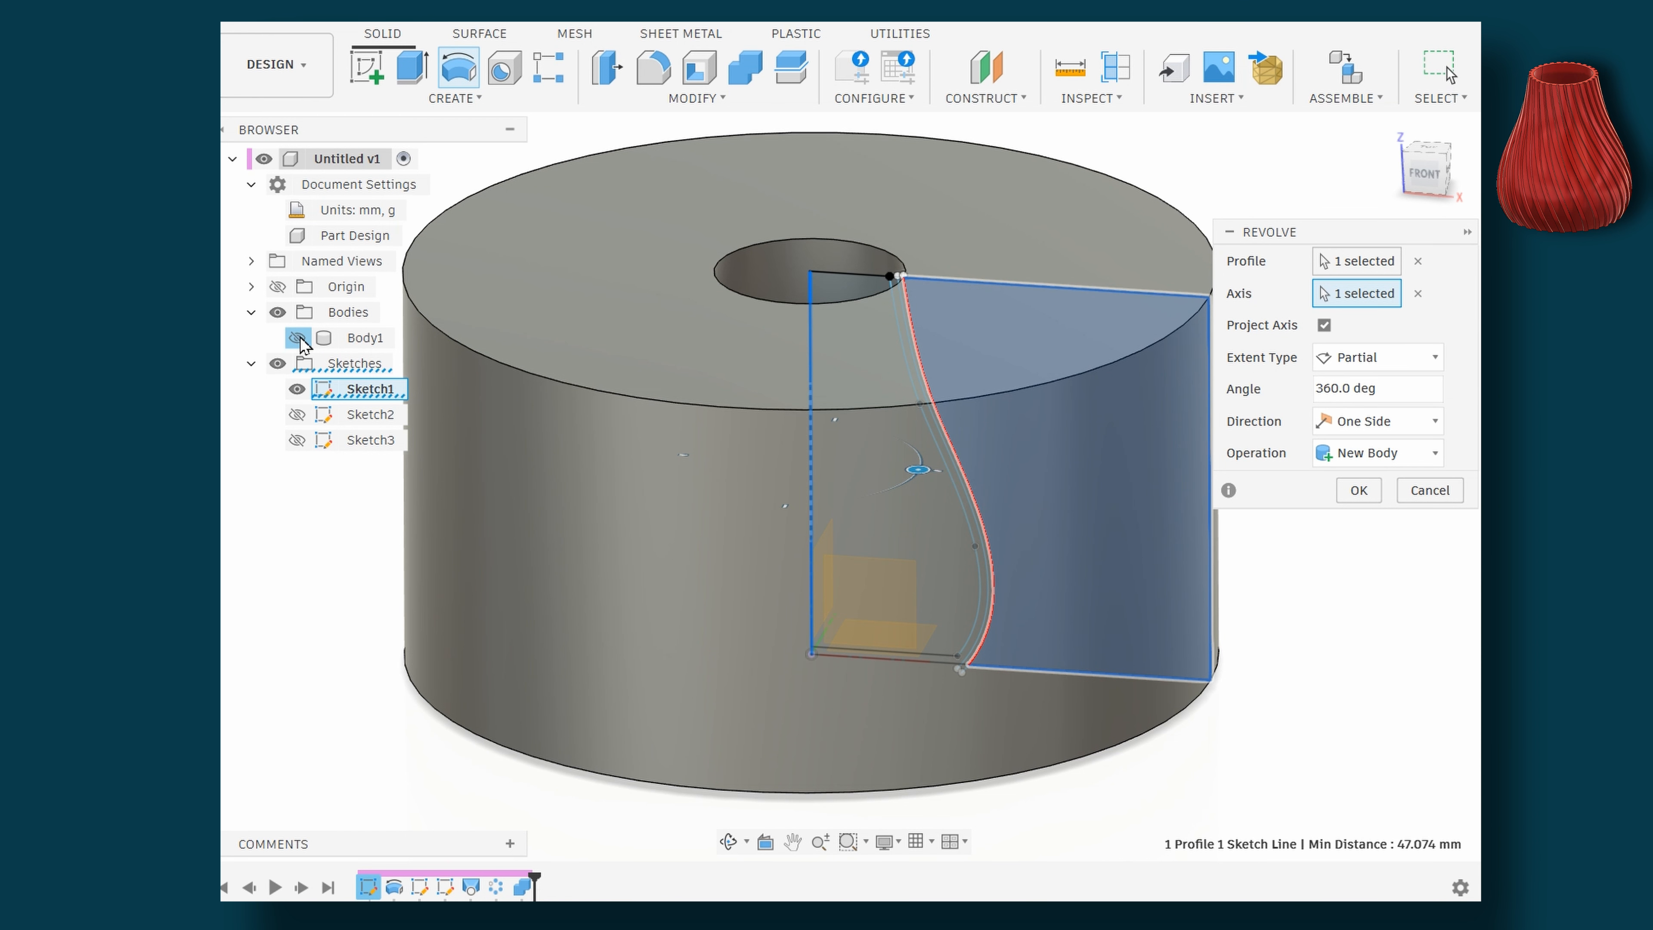
{"action": "left_click", "coordinate": [298, 339]}
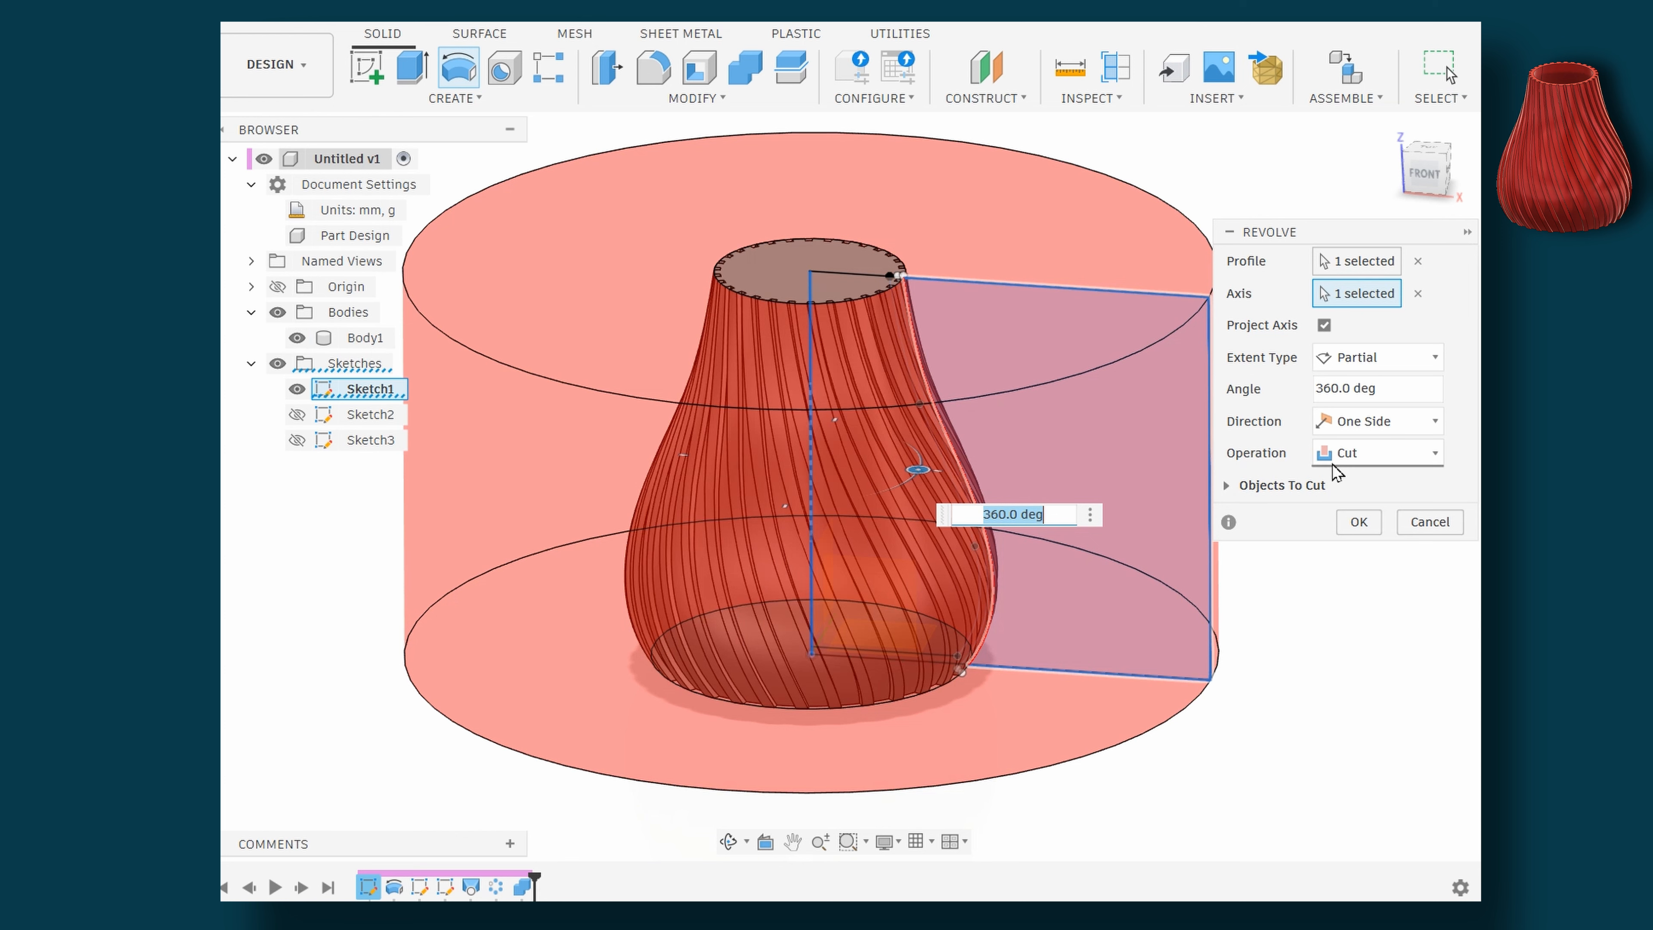
{"action": "left_click", "coordinate": [1362, 523]}
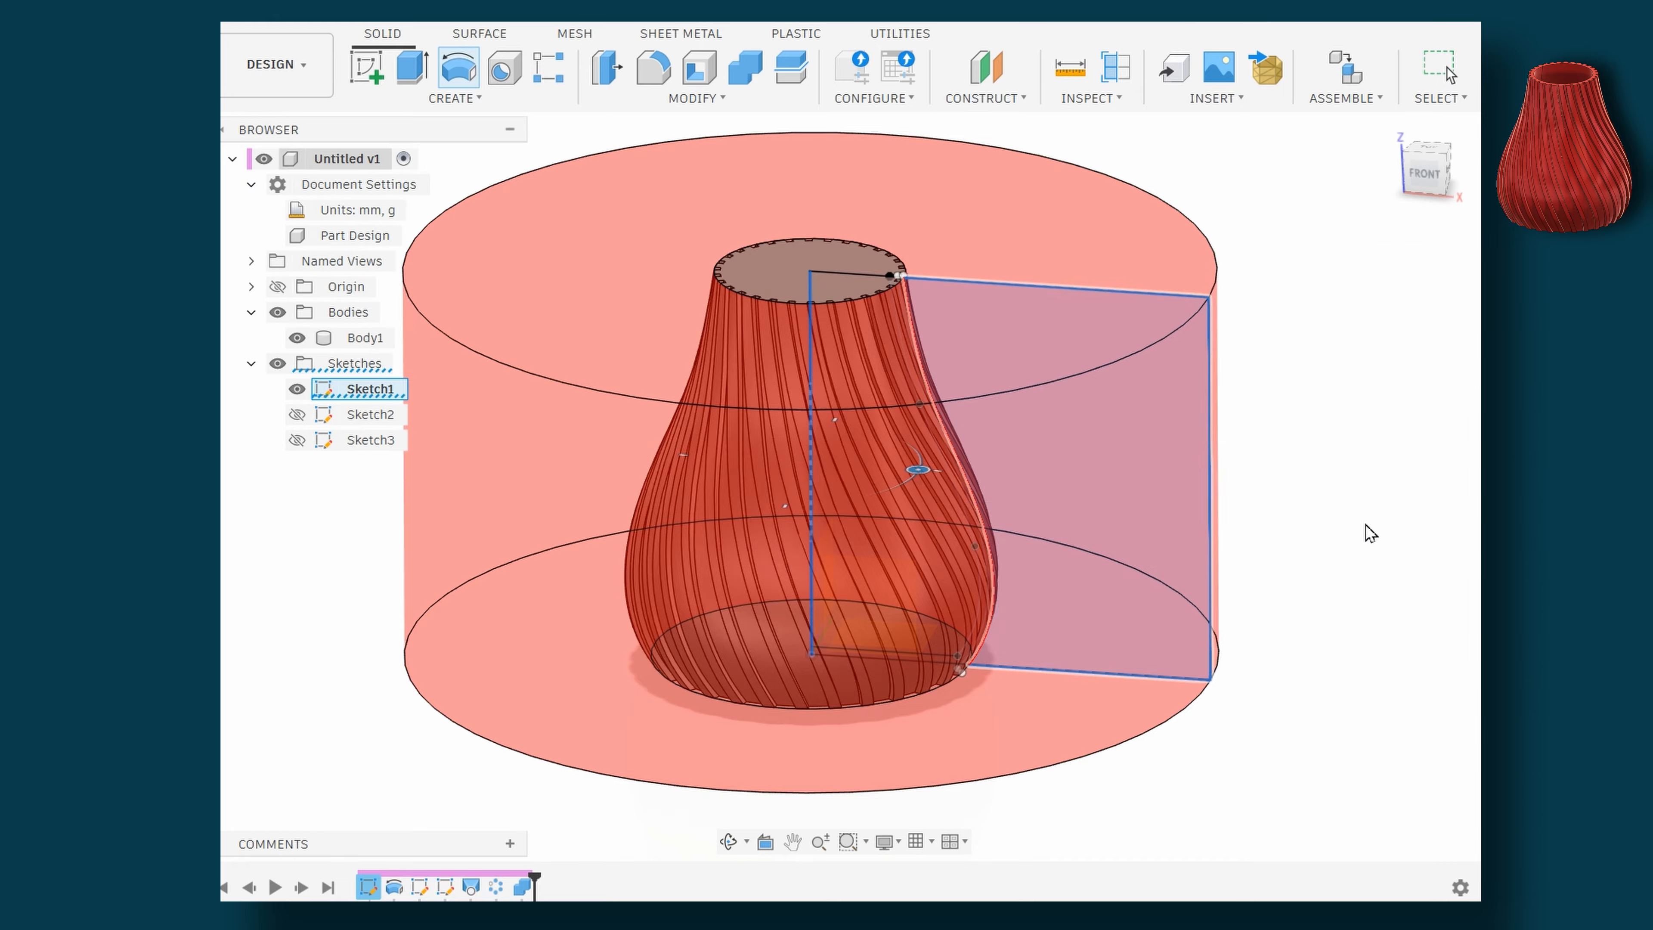
{"action": "middle_click_drag", "start_coordinate": [1106, 498], "coordinate": [1051, 472], "text": "shift"}
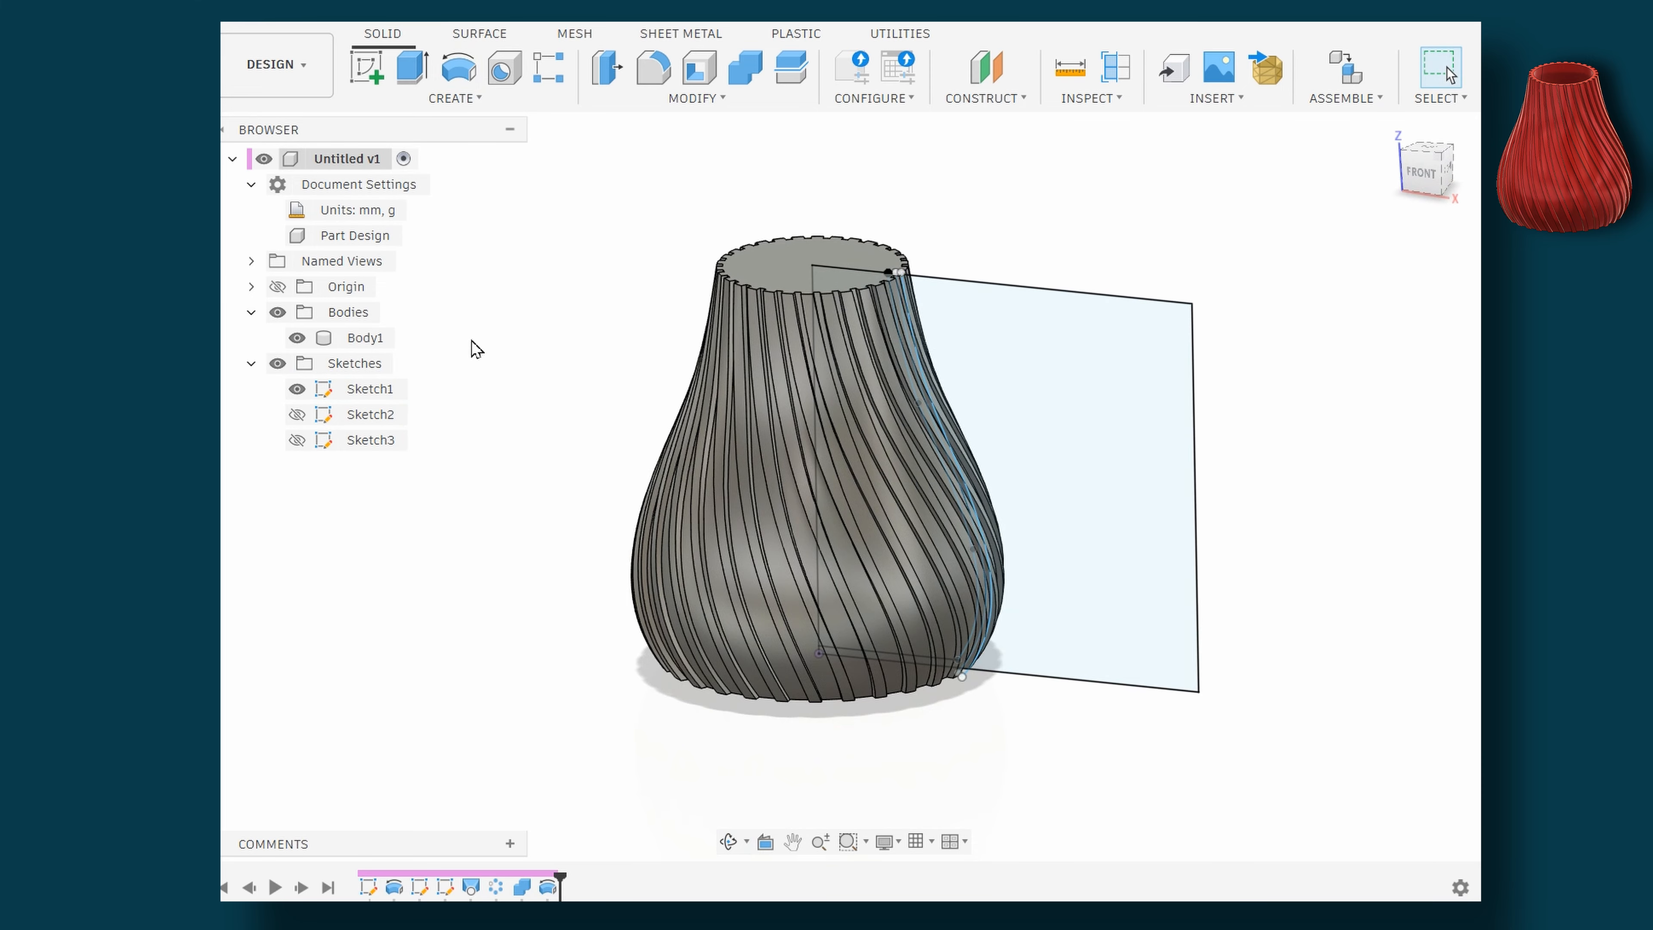
Revolve the region inside the innermost vase curve 360° around the sketch's vertical centre line as a cut in the body, and hide Sketch1
{"action": "left_click", "coordinate": [306, 343]}
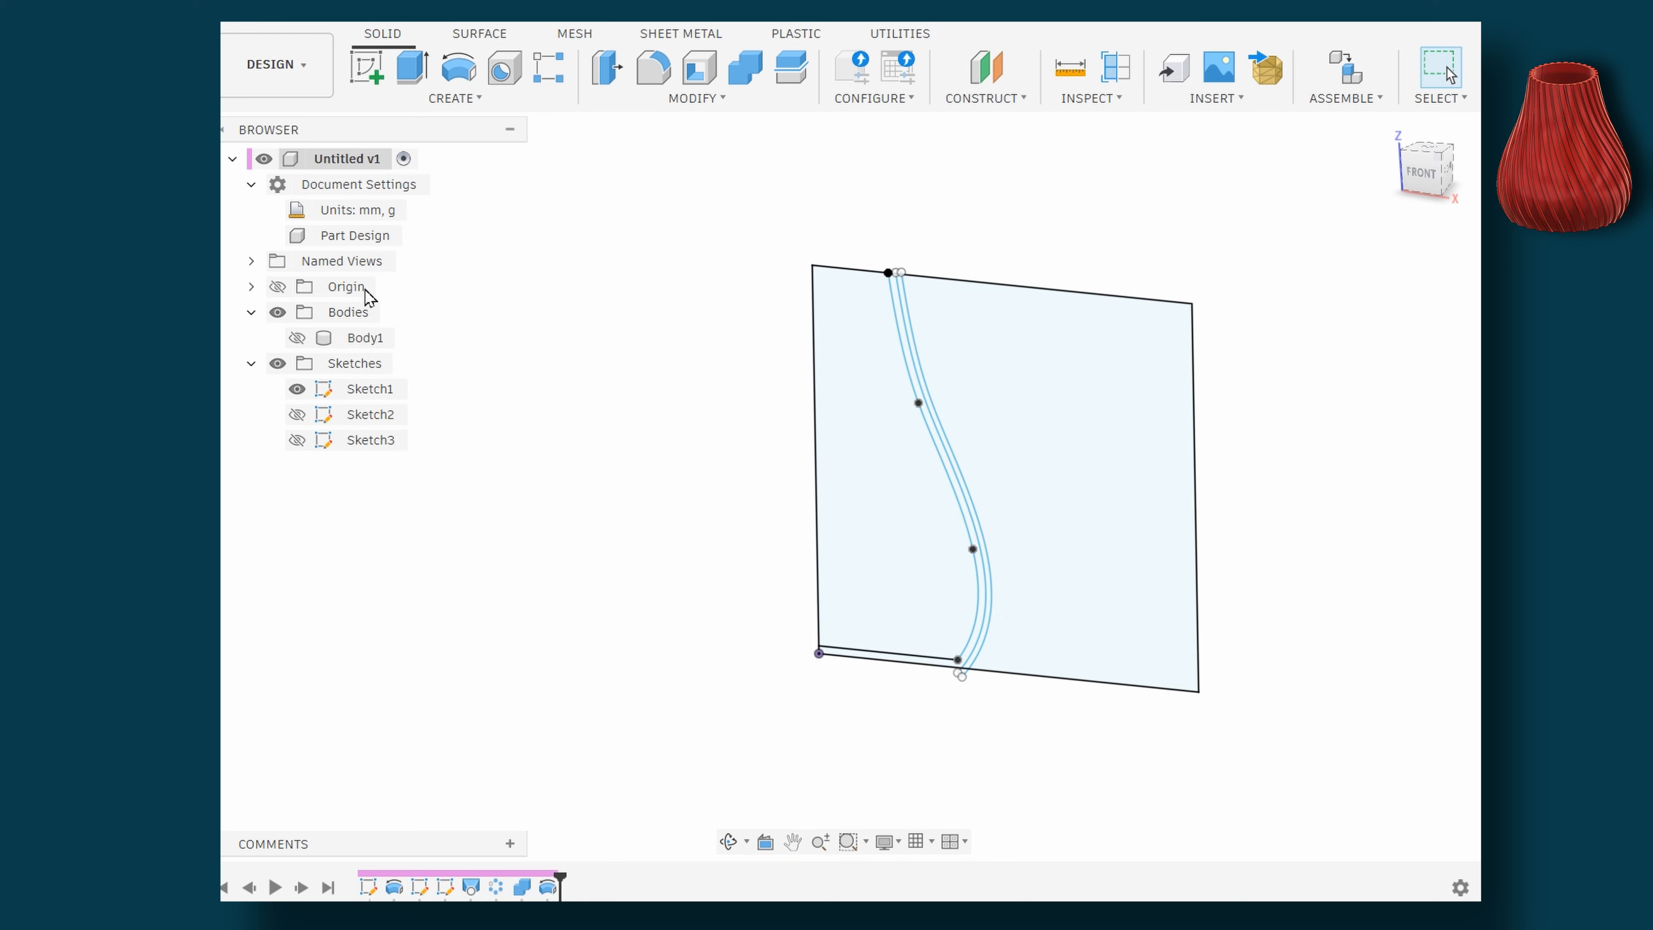
{"action": "left_click", "coordinate": [461, 70]}
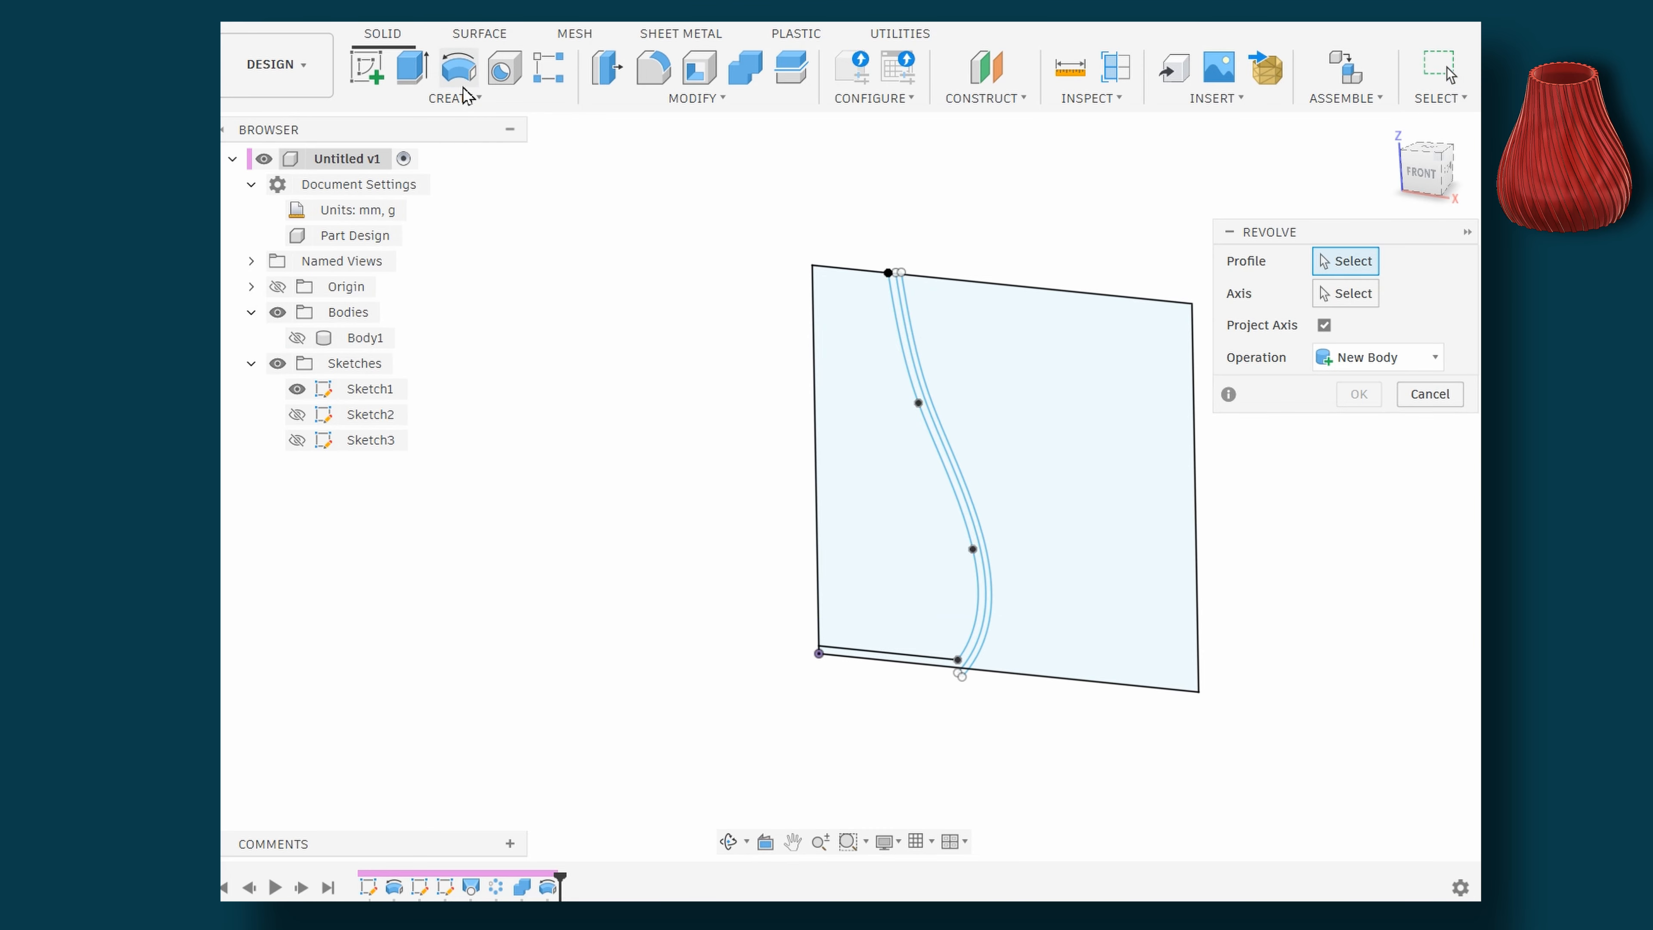
{"action": "left_click", "coordinate": [843, 496]}
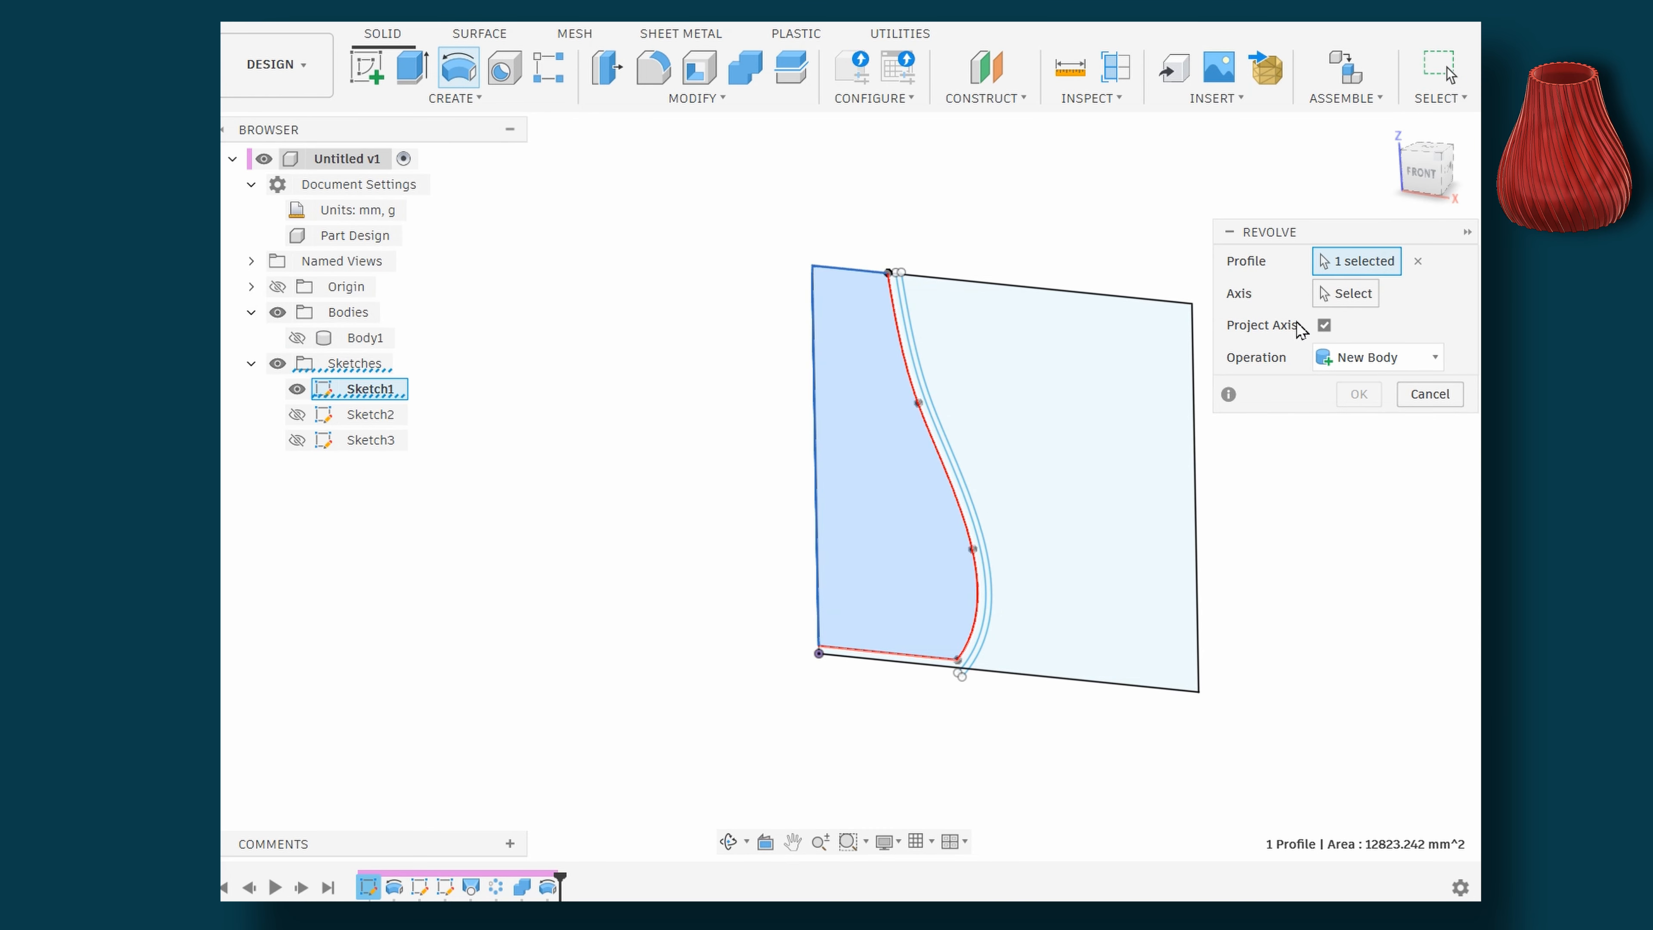
{"action": "left_click", "coordinate": [1336, 301]}
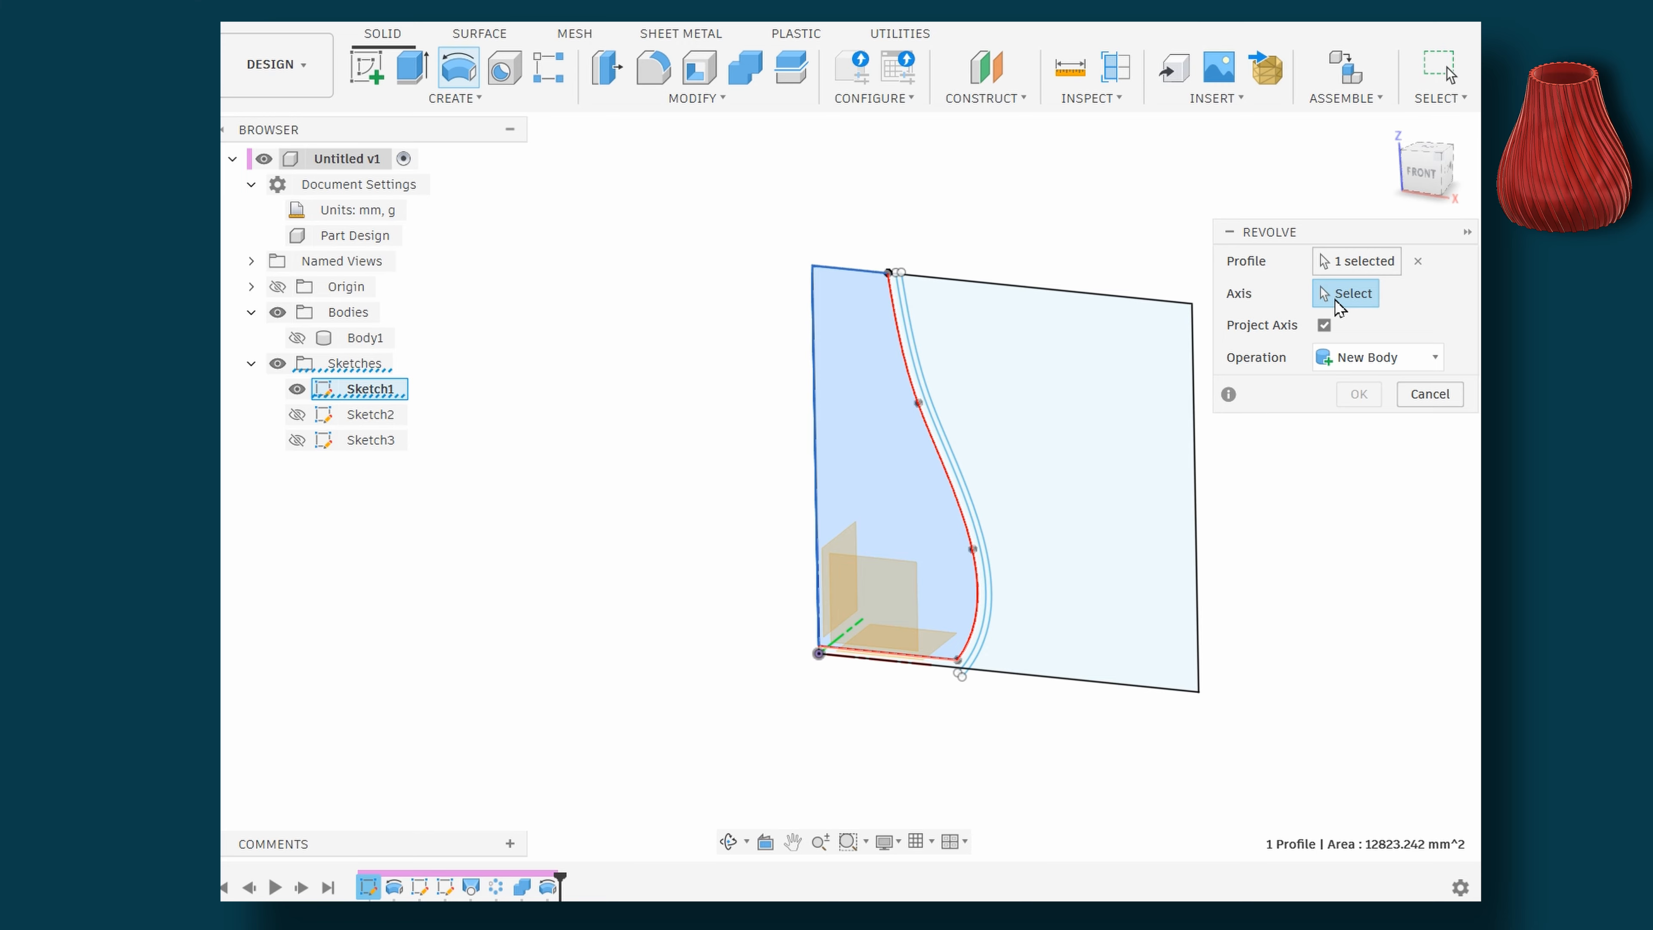
{"action": "left_click", "coordinate": [819, 453]}
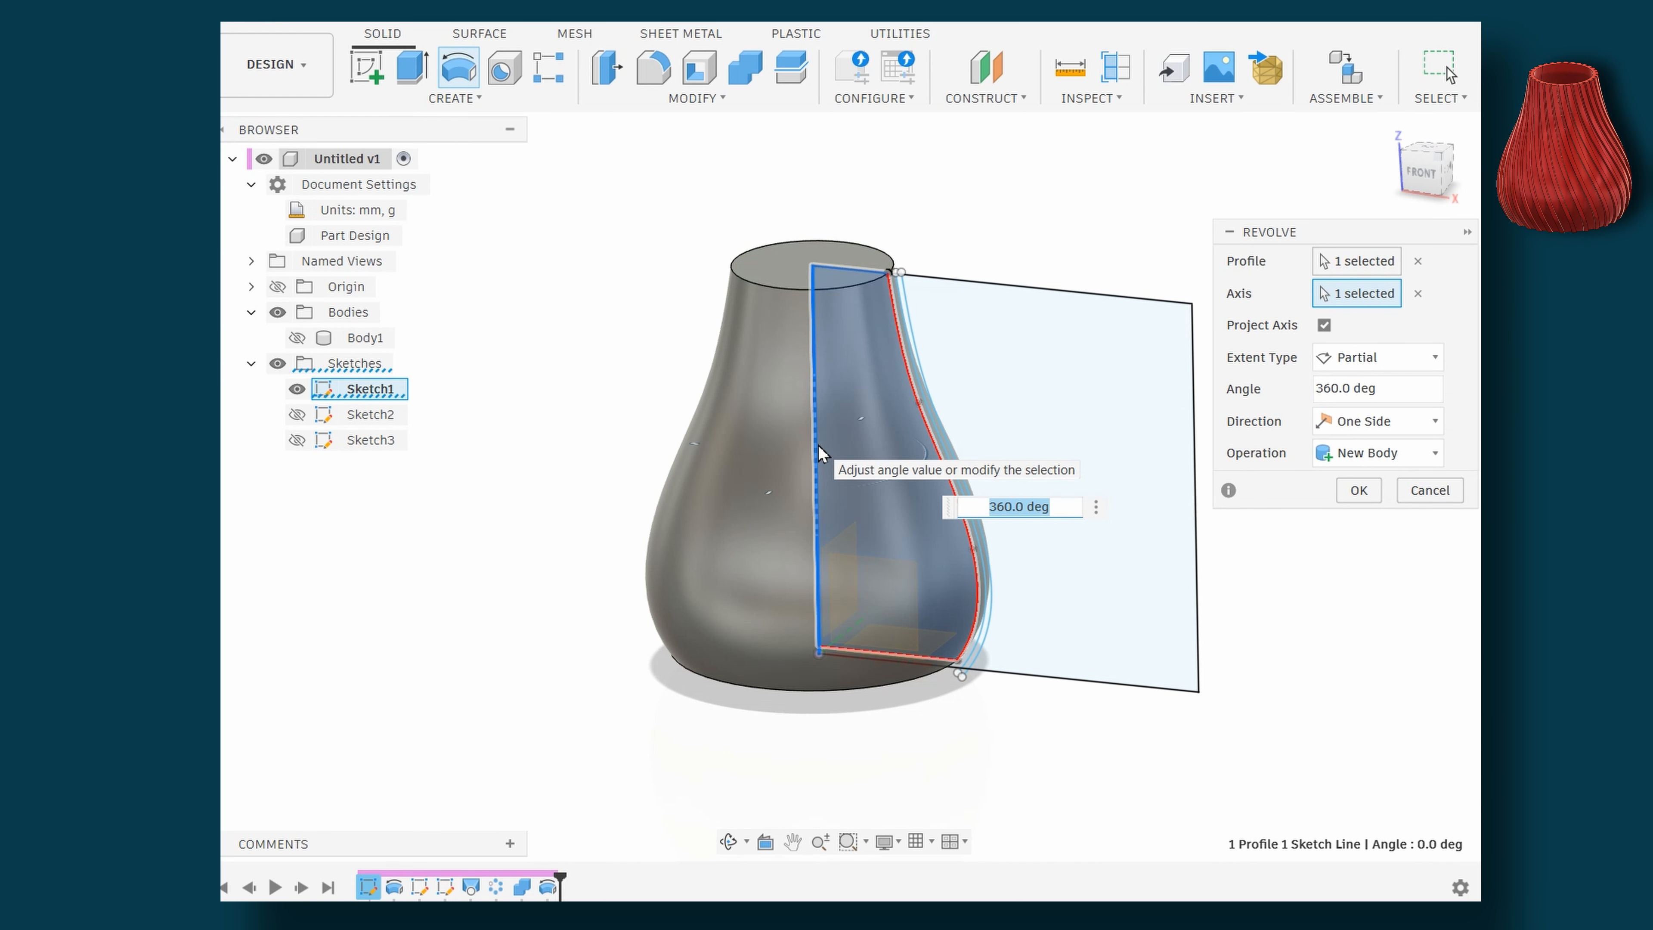
{"action": "left_click", "coordinate": [298, 339]}
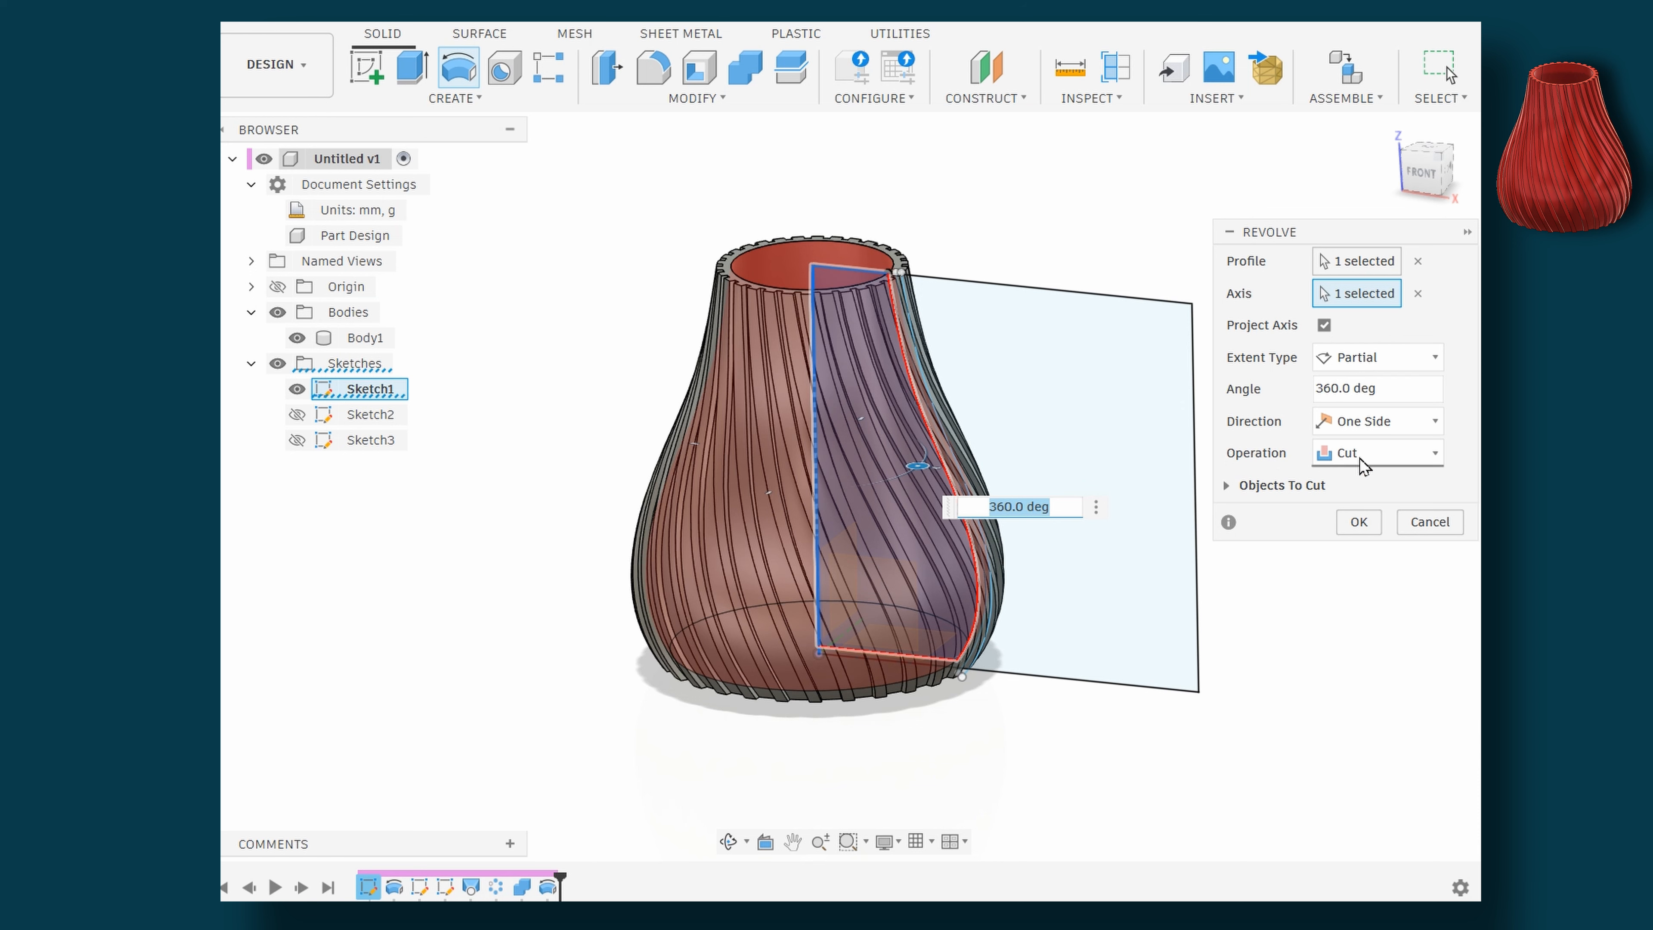
{"action": "left_click", "coordinate": [1358, 522]}
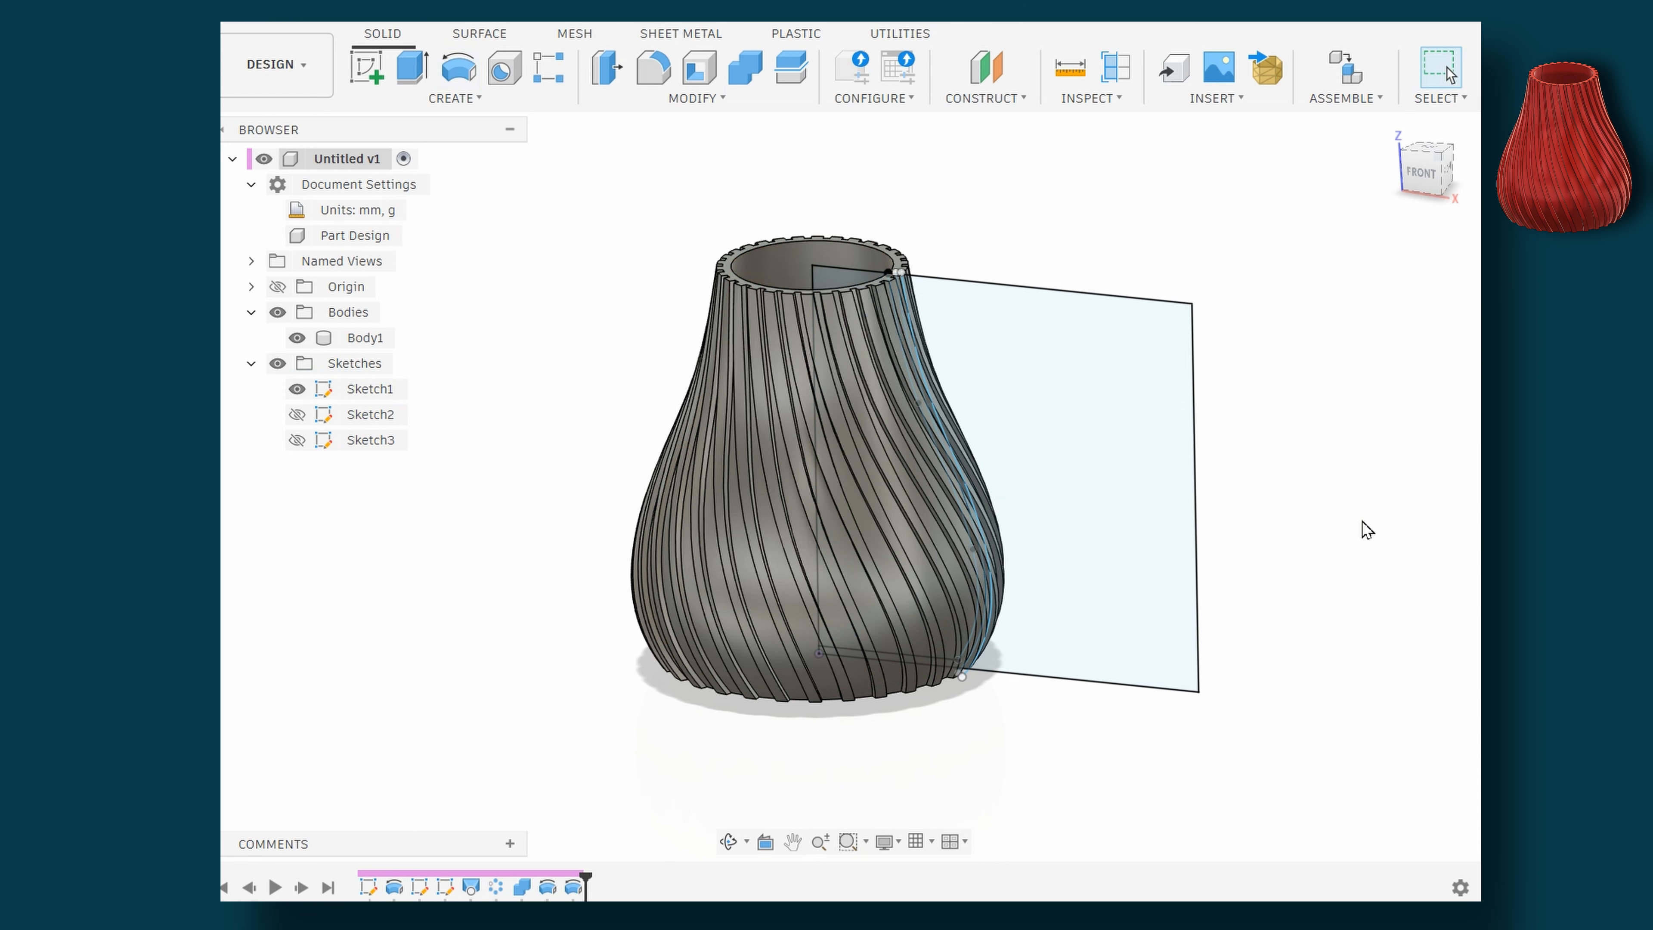
{"action": "left_click", "coordinate": [298, 390]}
{"action": "middle_click_drag", "start_coordinate": [578, 354], "coordinate": [654, 344], "text": "shift"}
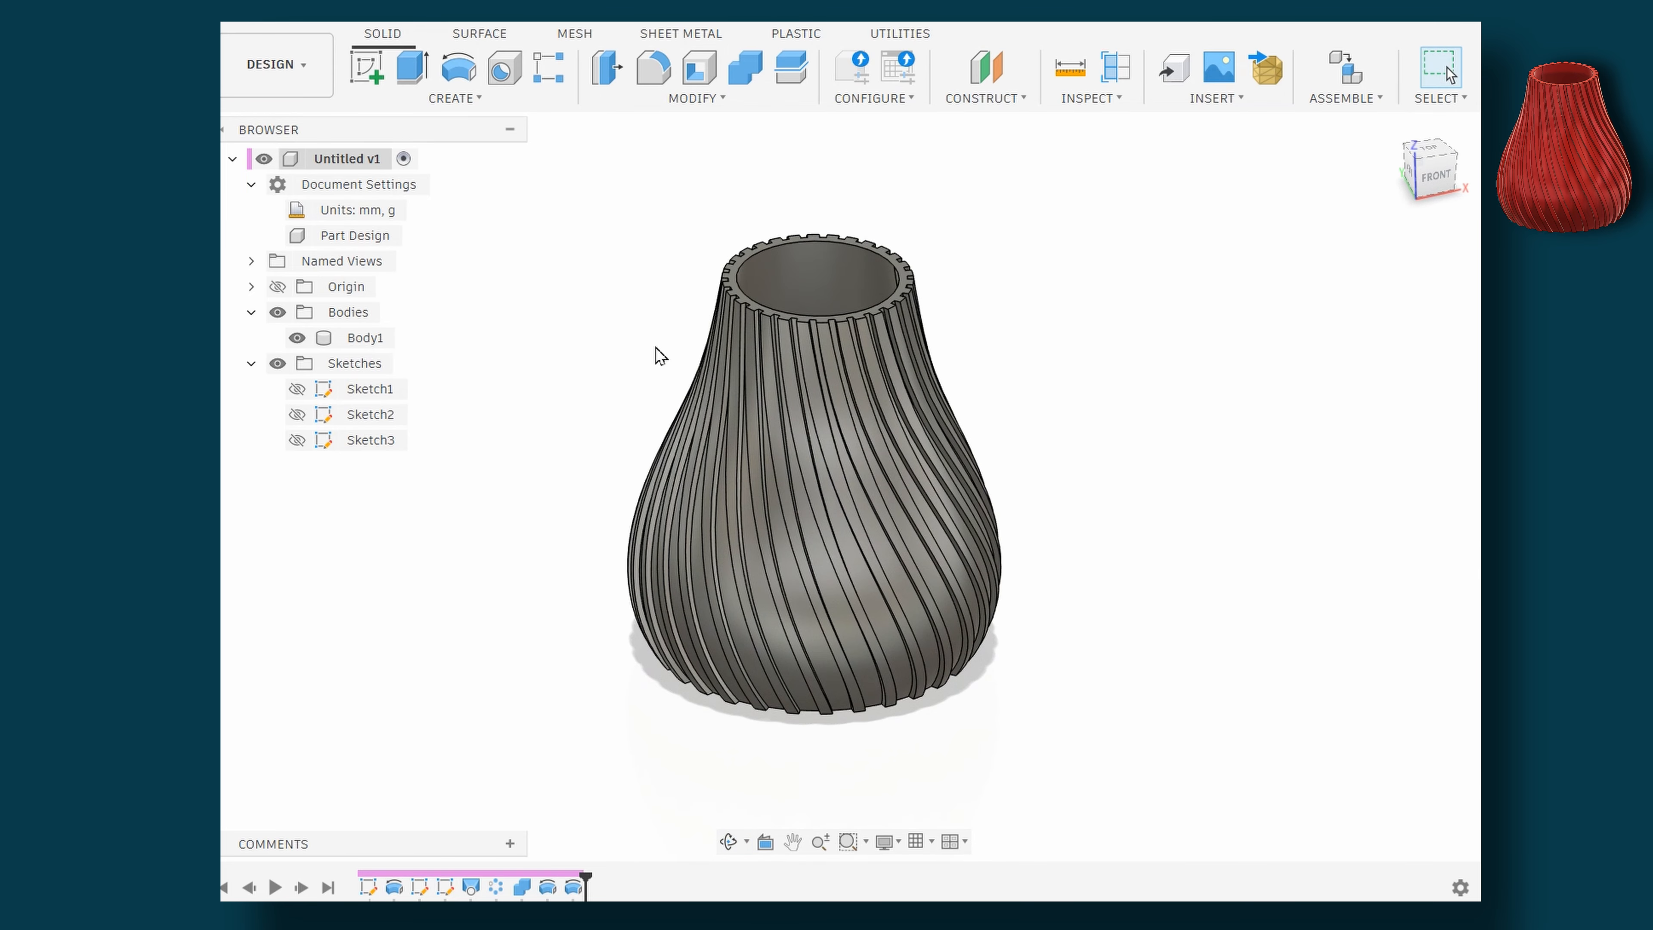
Apply the Paint - Enamel Glossy (Red) appearance to the vase
{"action": "right_click", "coordinate": [365, 161]}
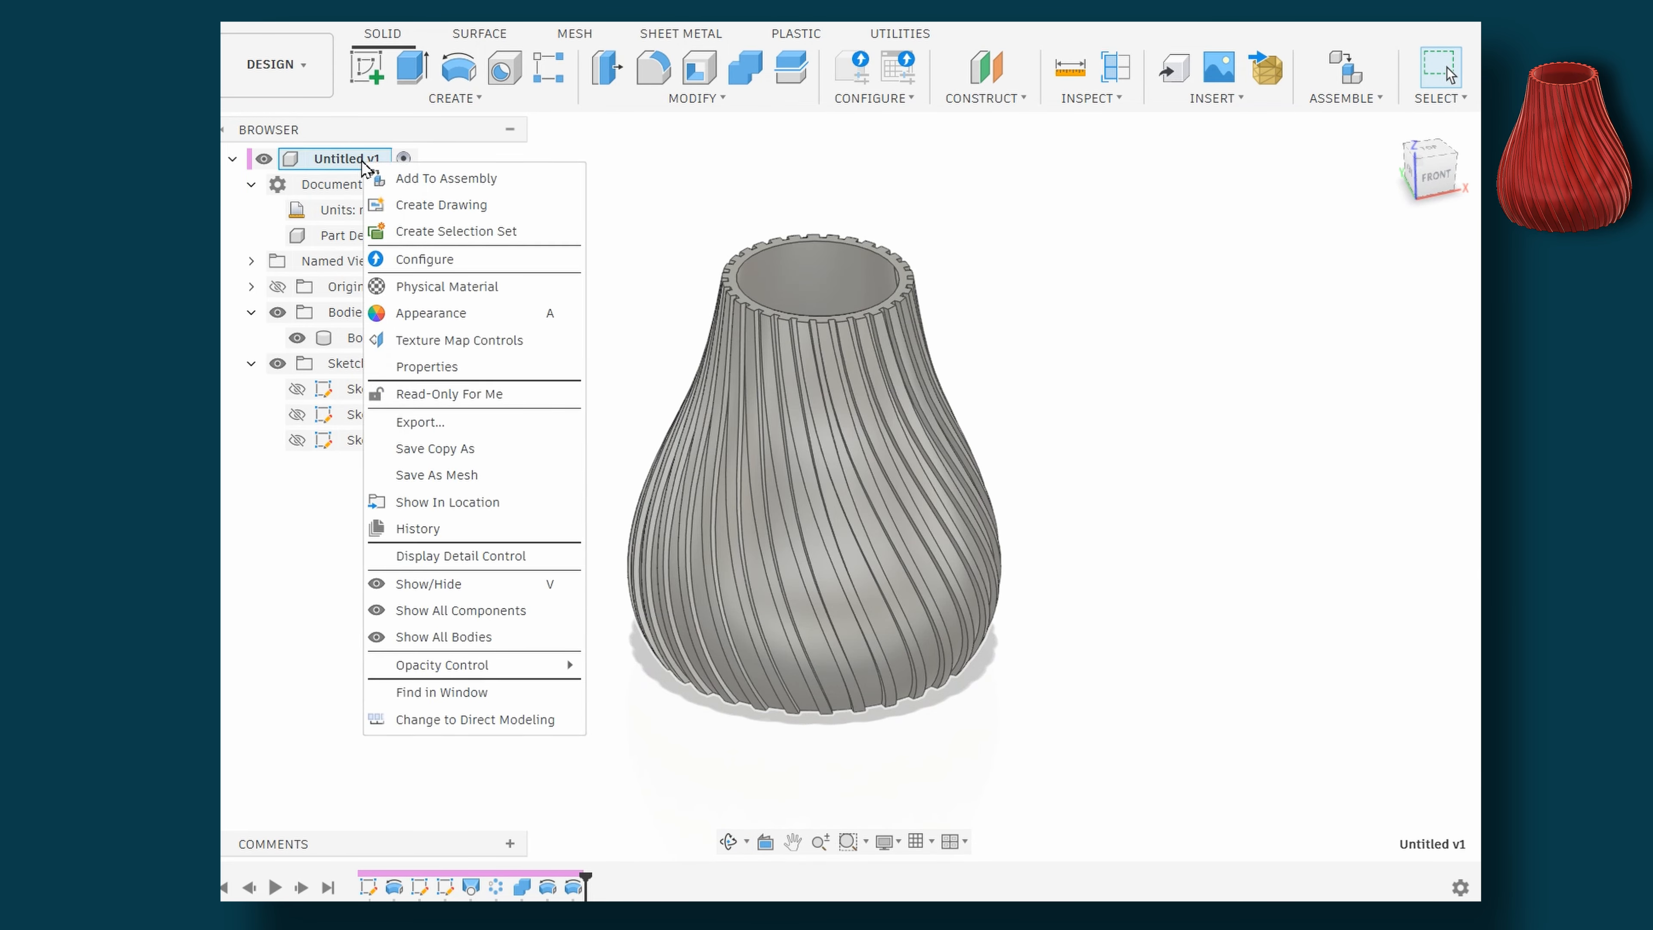
{"action": "left_click", "coordinate": [423, 318]}
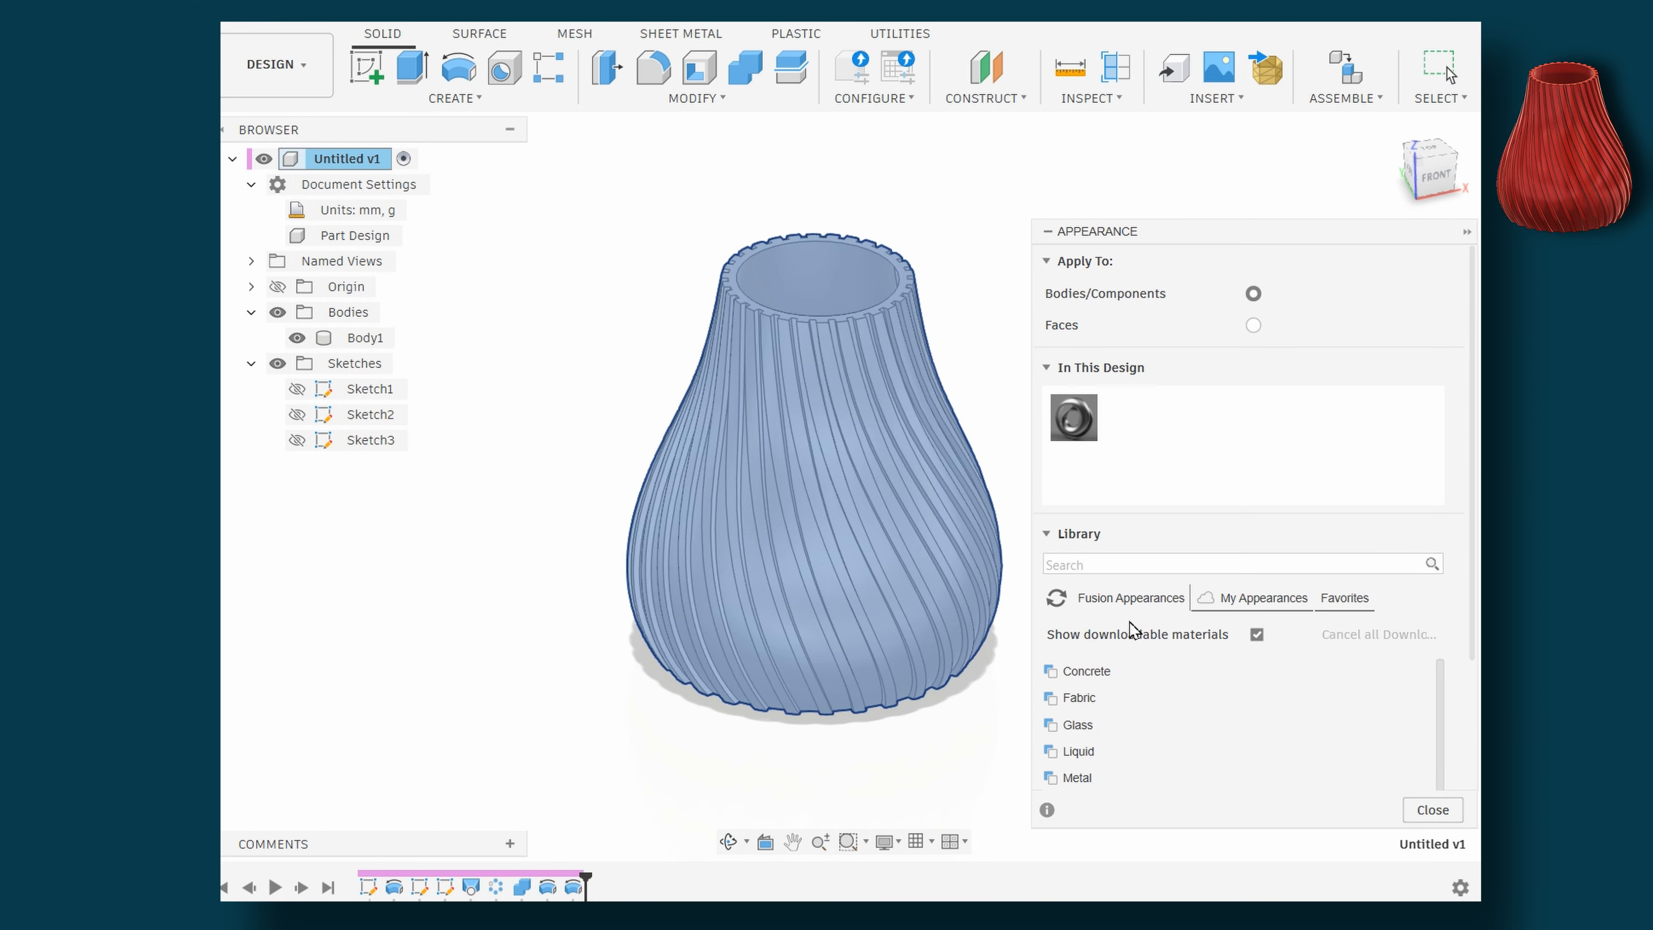
{"action": "scroll", "coordinate": [1149, 640], "scroll_direction": "down", "scroll_amount": 1}
{"action": "scroll", "coordinate": [1149, 640], "scroll_direction": "down", "scroll_amount": 1}
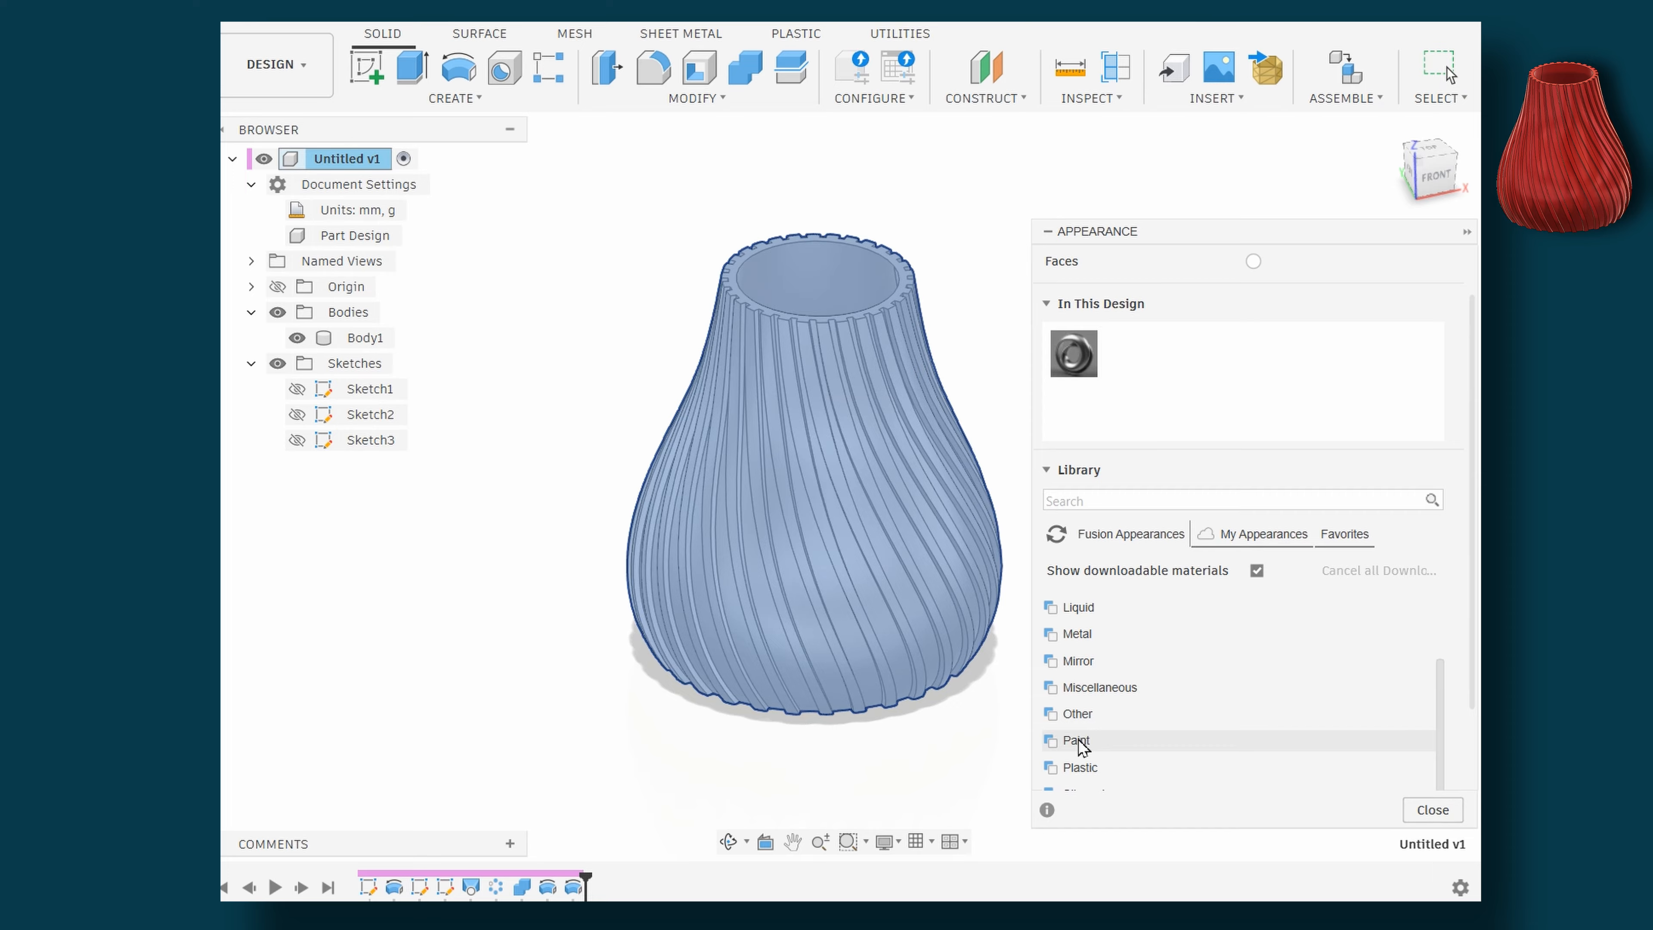
{"action": "scroll", "coordinate": [1147, 736], "scroll_direction": "down", "scroll_amount": 2}
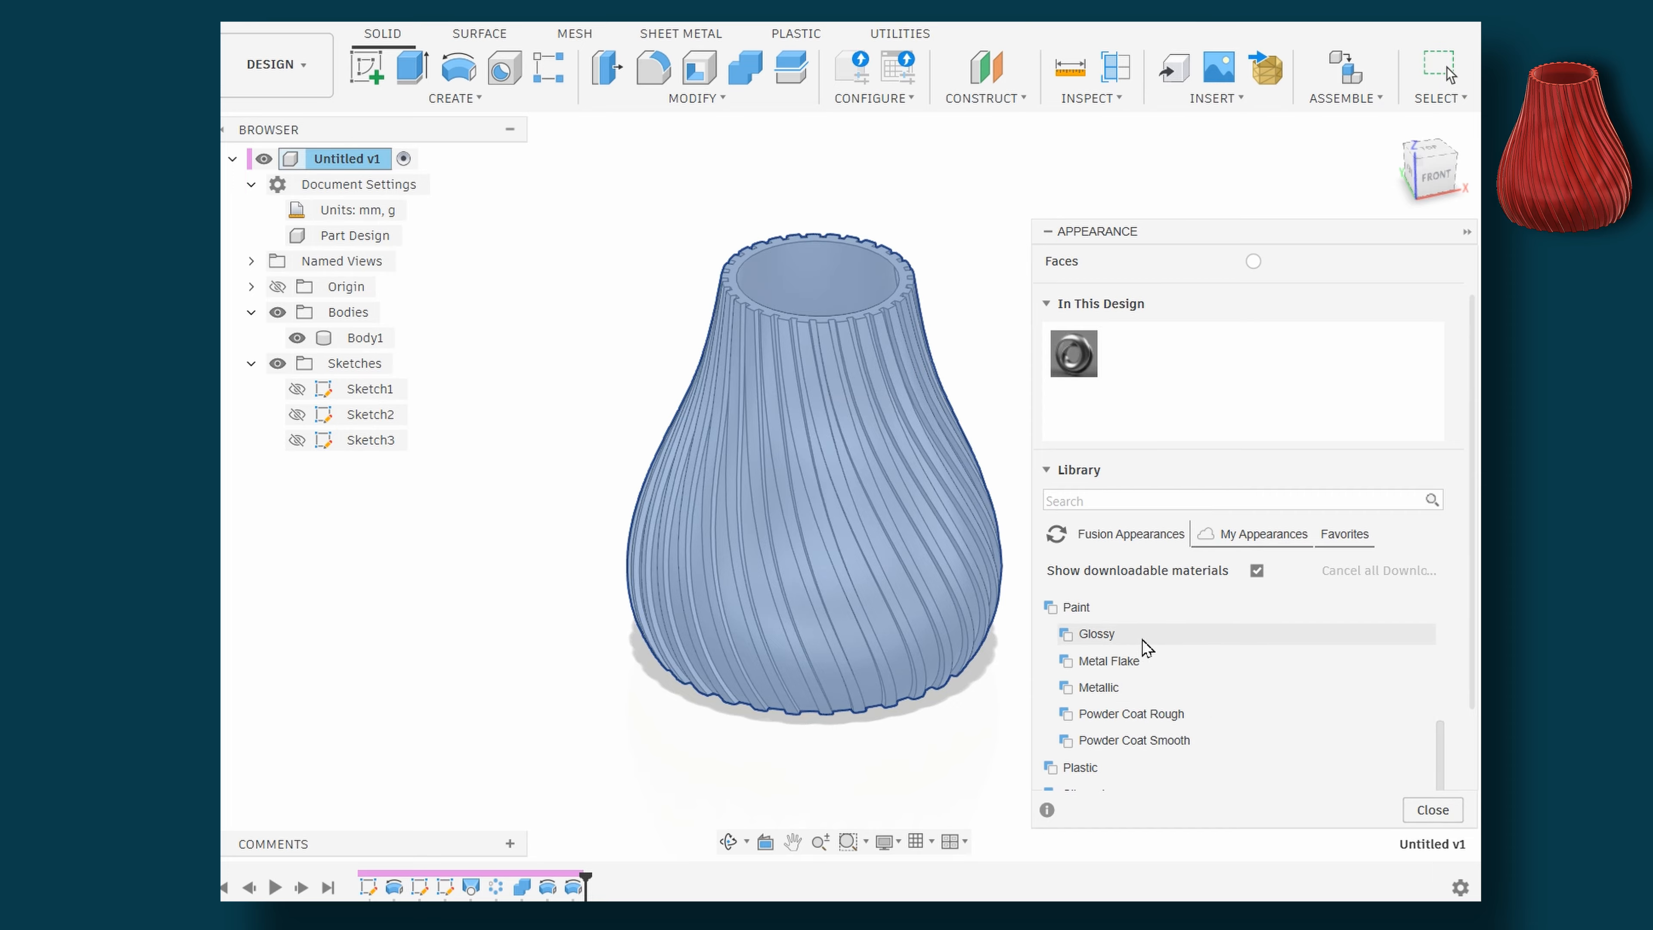
{"action": "left_click", "coordinate": [1145, 639]}
{"action": "scroll", "coordinate": [1207, 728], "scroll_direction": "down", "scroll_amount": 3}
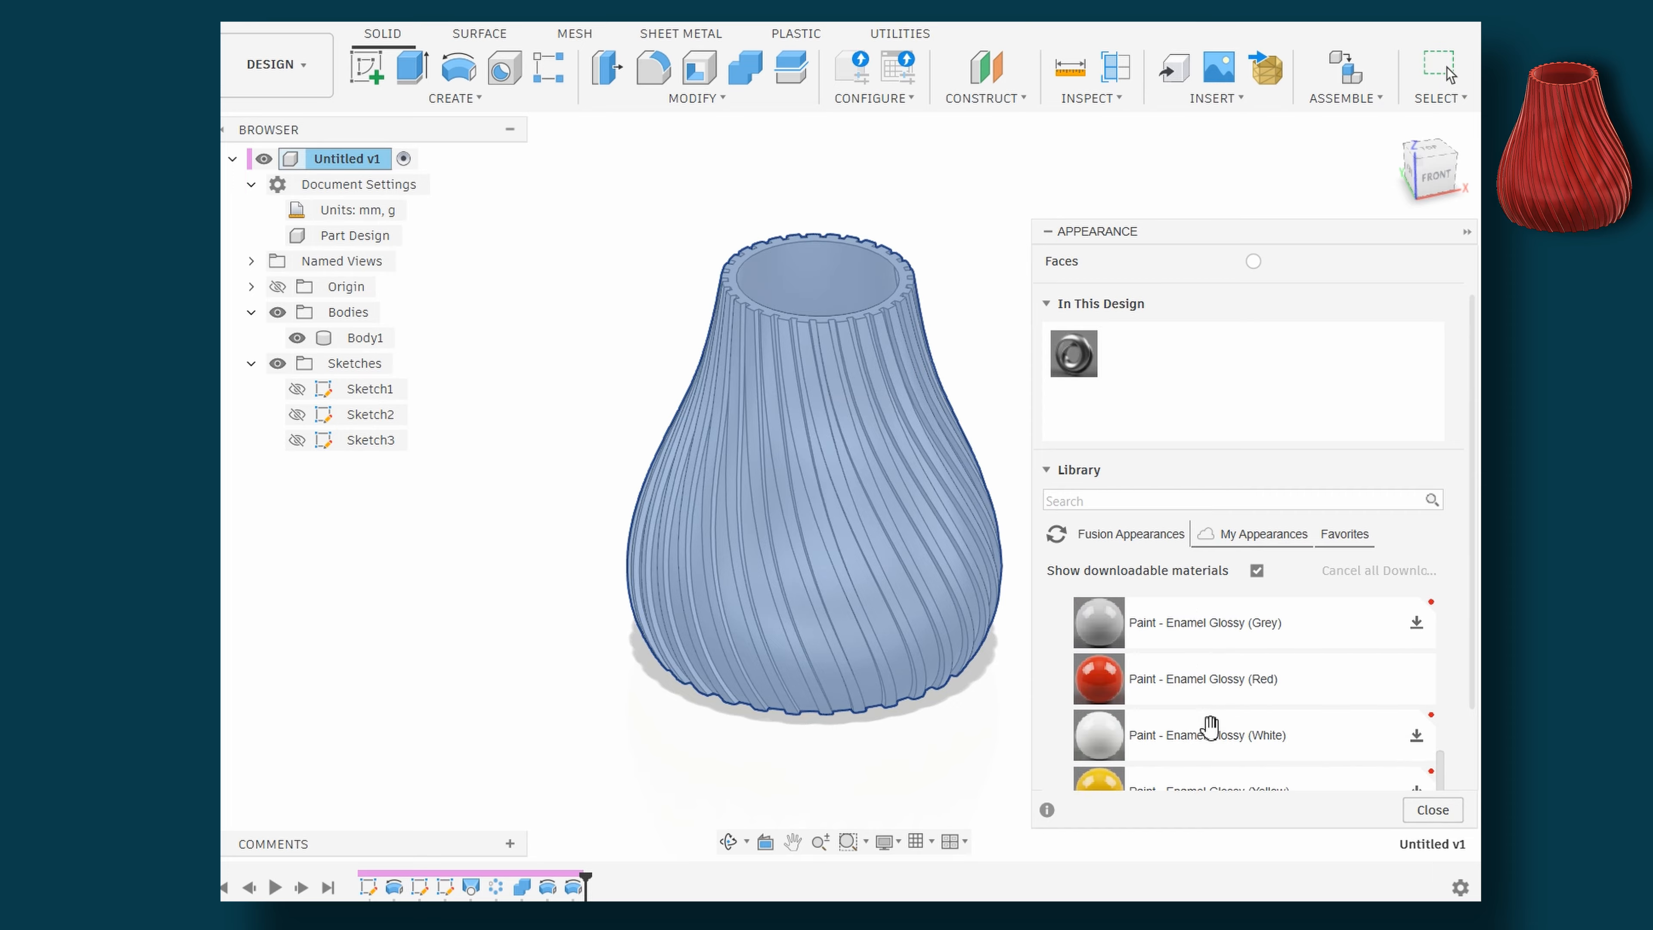
{"action": "scroll", "coordinate": [1209, 728], "scroll_direction": "up", "scroll_amount": 2}
{"action": "left_click_drag", "start_coordinate": [1099, 678], "coordinate": [943, 592]}
{"action": "left_click", "coordinate": [1410, 816]}
{"action": "middle_click_drag", "start_coordinate": [1171, 657], "coordinate": [1214, 610], "text": "shift"}
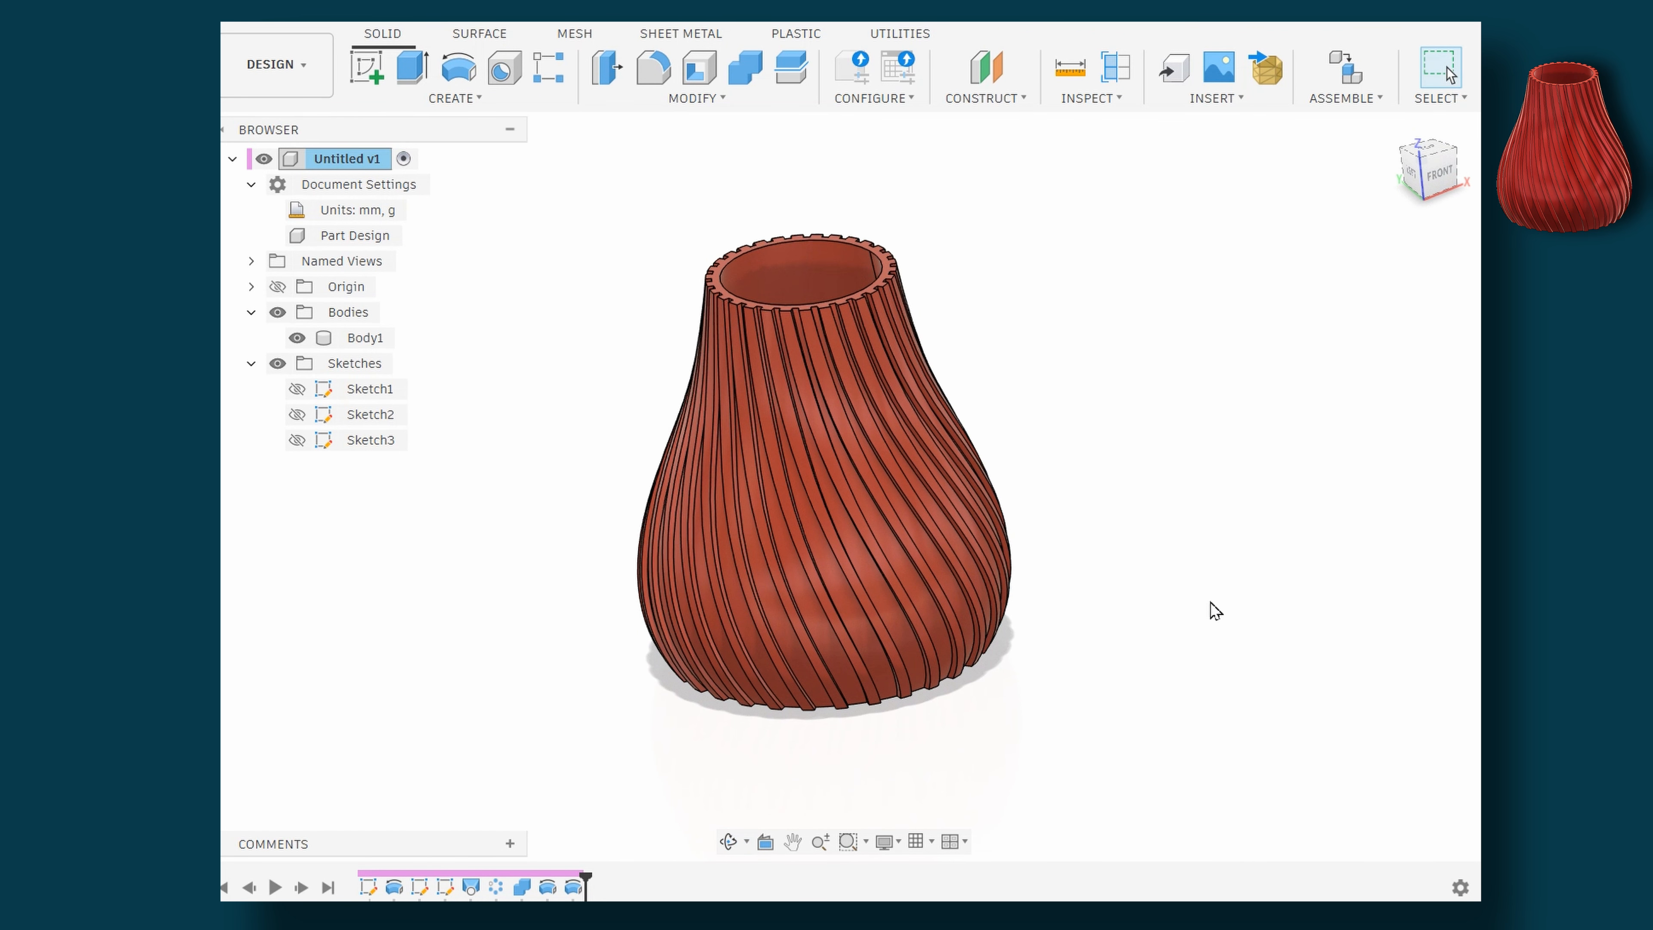
Create a section analysis through the vase on the XZ plane and examine the hollow interior, ribbed wall and base thickness
{"action": "left_click", "coordinate": [1123, 104]}
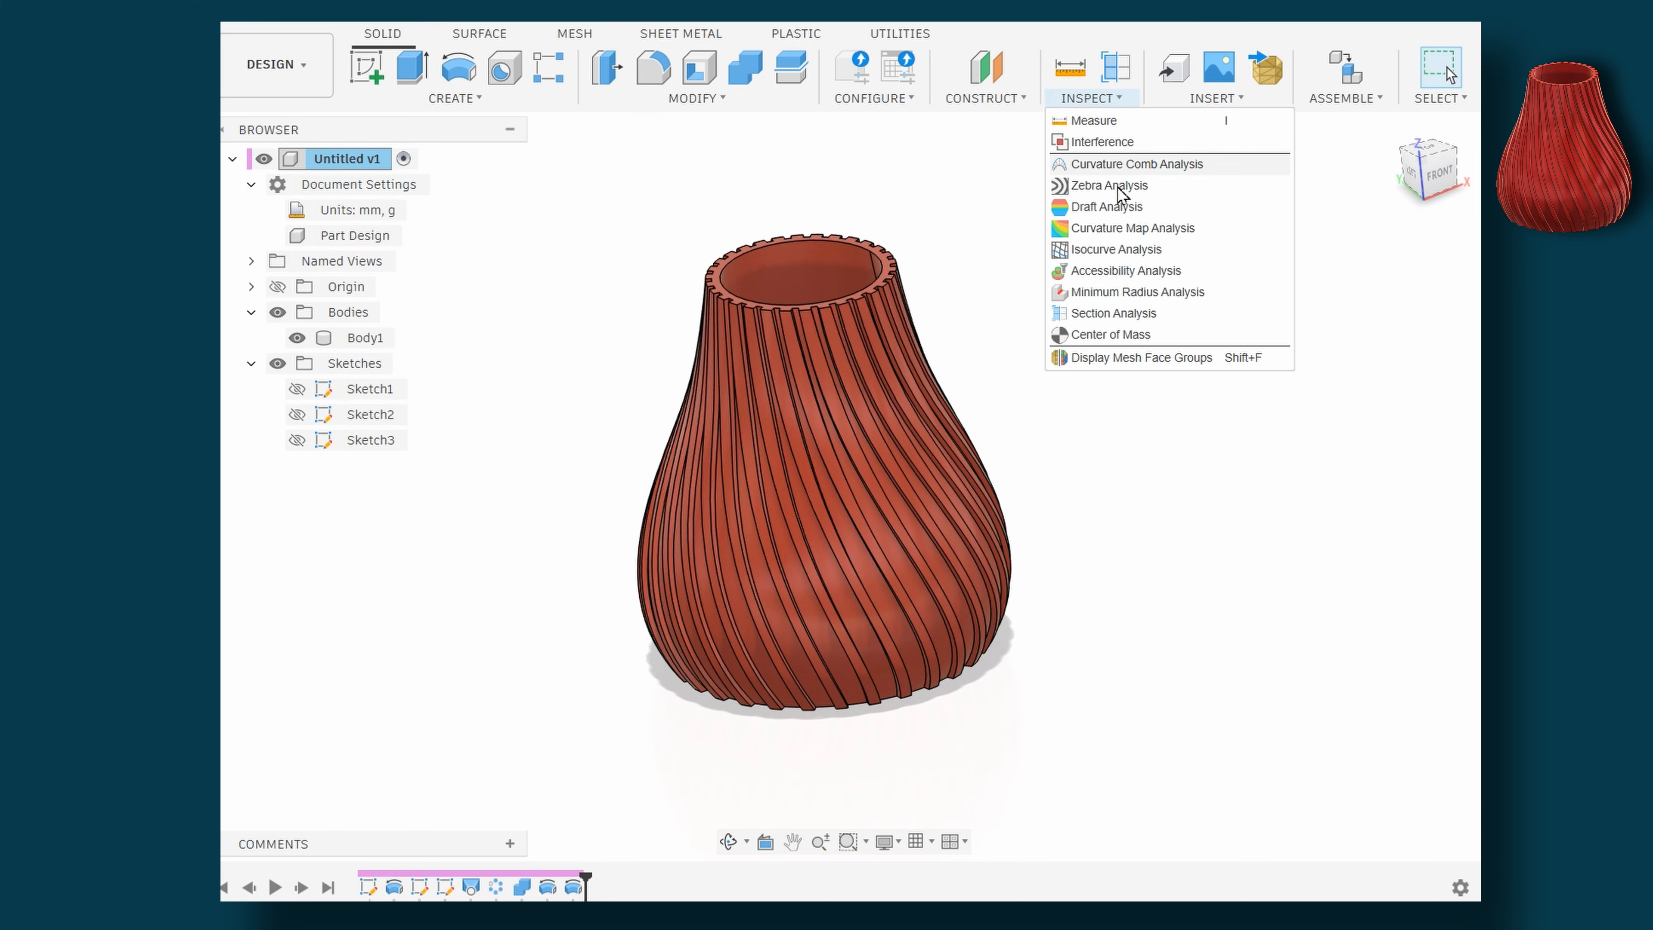
{"action": "left_click", "coordinate": [1114, 313]}
{"action": "left_click", "coordinate": [899, 563]}
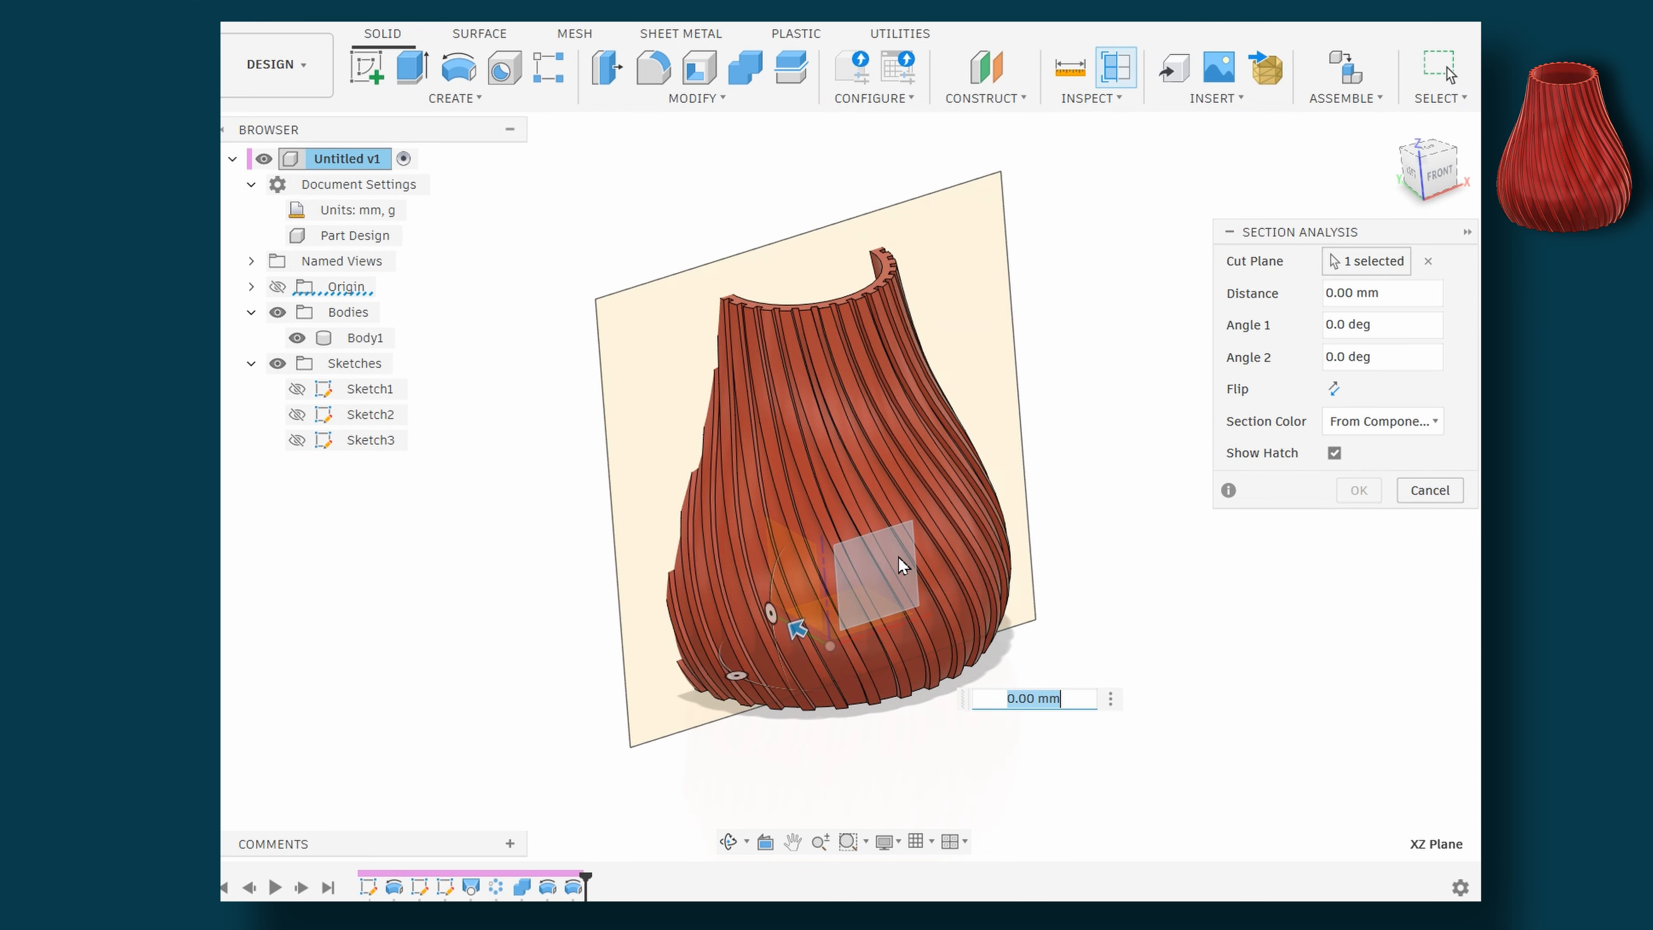
{"action": "mouse_move", "coordinate": [879, 768]}
{"action": "middle_mouse_down", "text": "shift"}
{"action": "mouse_move", "coordinate": [947, 726]}
{"action": "mouse_move", "coordinate": [1107, 742]}
{"action": "mouse_move", "coordinate": [1199, 768]}
{"action": "mouse_move", "coordinate": [1184, 814]}
{"action": "middle_mouse_up", "text": "shift"}
{"action": "scroll", "coordinate": [934, 314], "scroll_direction": "up", "scroll_amount": 10}
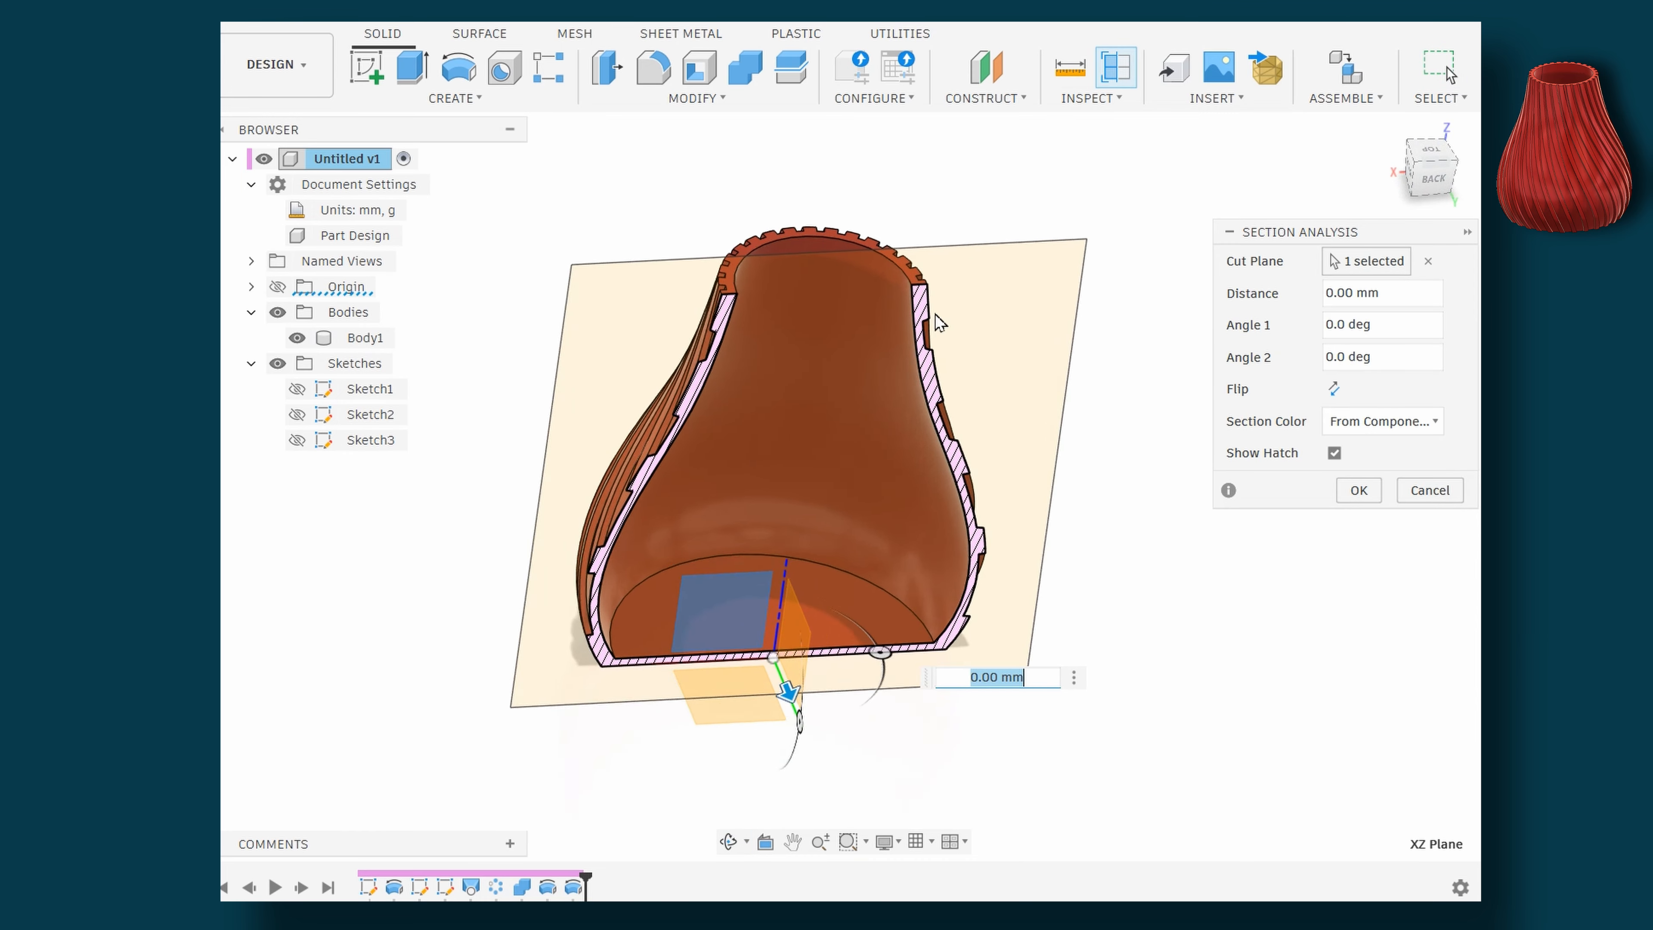
{"action": "scroll", "coordinate": [876, 312], "scroll_direction": "down", "scroll_amount": 8}
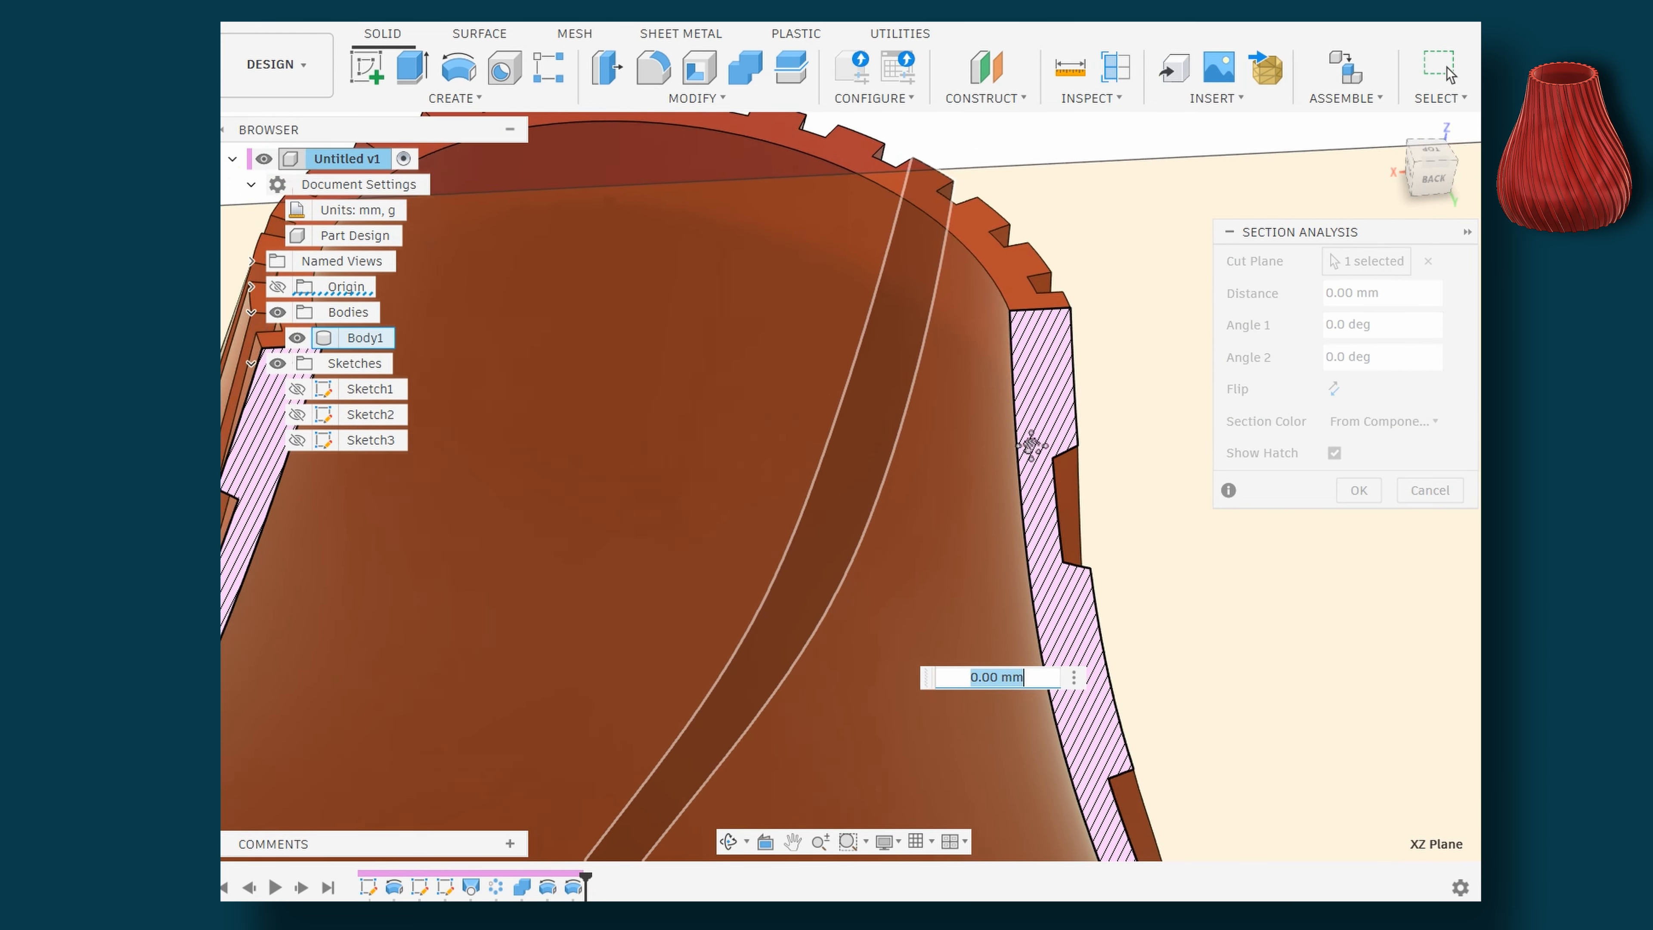
{"action": "scroll", "coordinate": [859, 431], "scroll_direction": "down", "scroll_amount": 1}
{"action": "middle_click_drag", "start_coordinate": [921, 370], "coordinate": [937, 160]}
{"action": "mouse_move", "coordinate": [728, 443]}
{"action": "middle_mouse_down"}
{"action": "mouse_move", "coordinate": [856, 288]}
{"action": "mouse_move", "coordinate": [852, 156]}
{"action": "middle_mouse_up"}
{"action": "scroll", "coordinate": [850, 259], "scroll_direction": "down", "scroll_amount": 8}
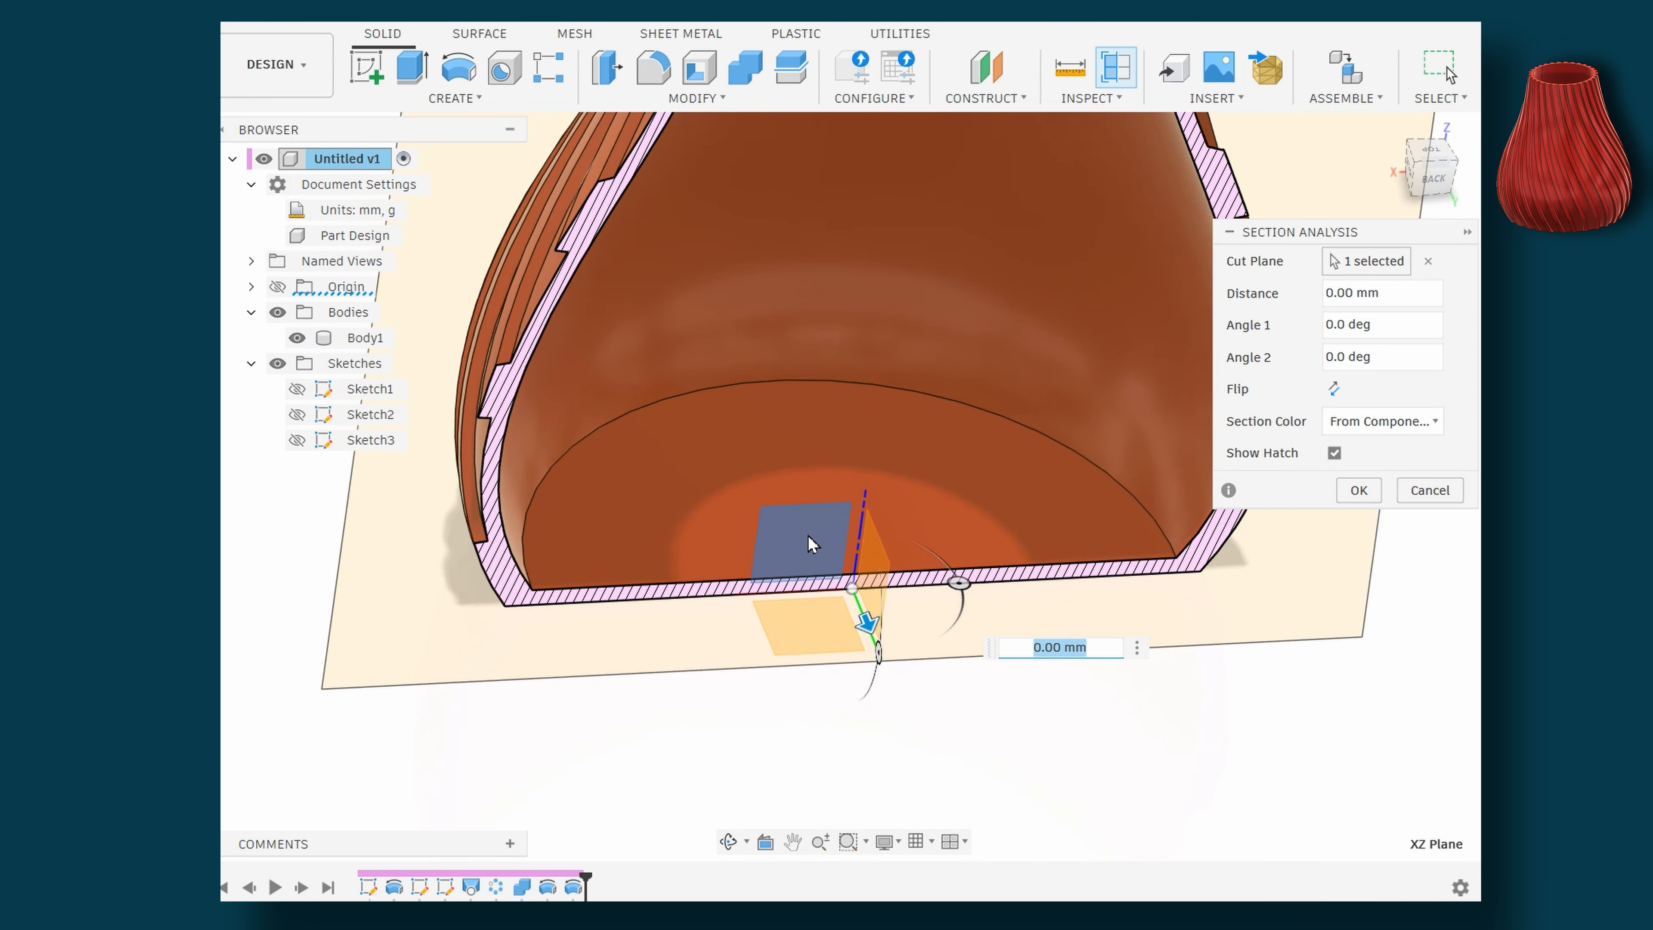
{"action": "middle_click_drag", "start_coordinate": [781, 483], "coordinate": [808, 526], "text": "shift"}
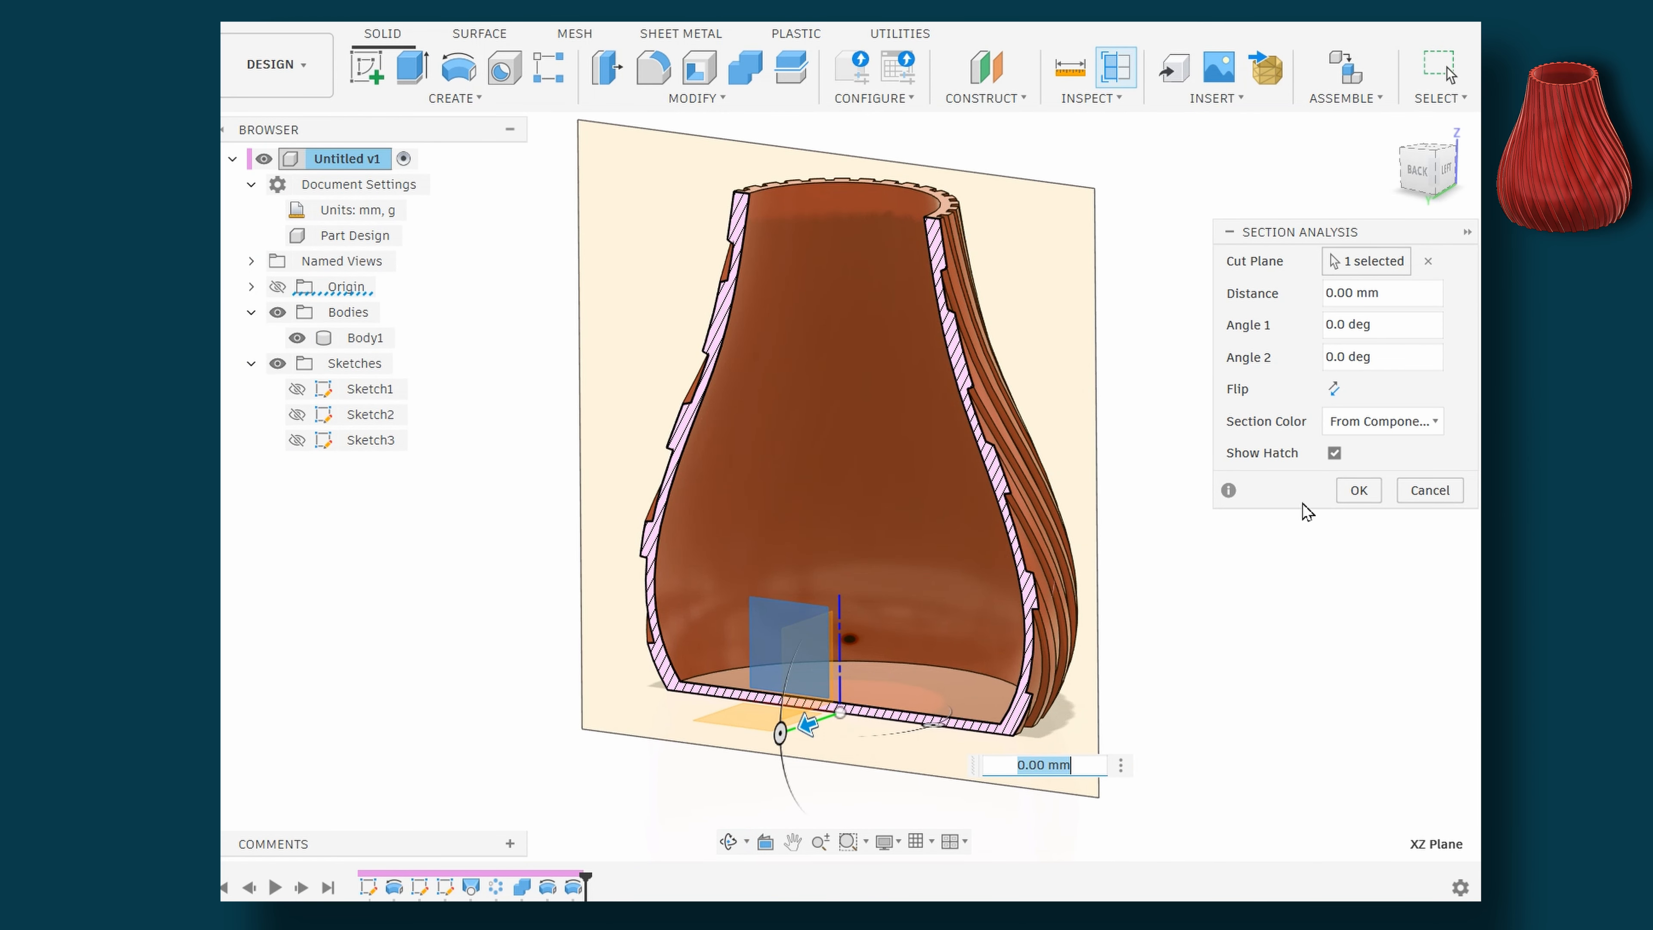
{"action": "left_click", "coordinate": [1340, 497]}
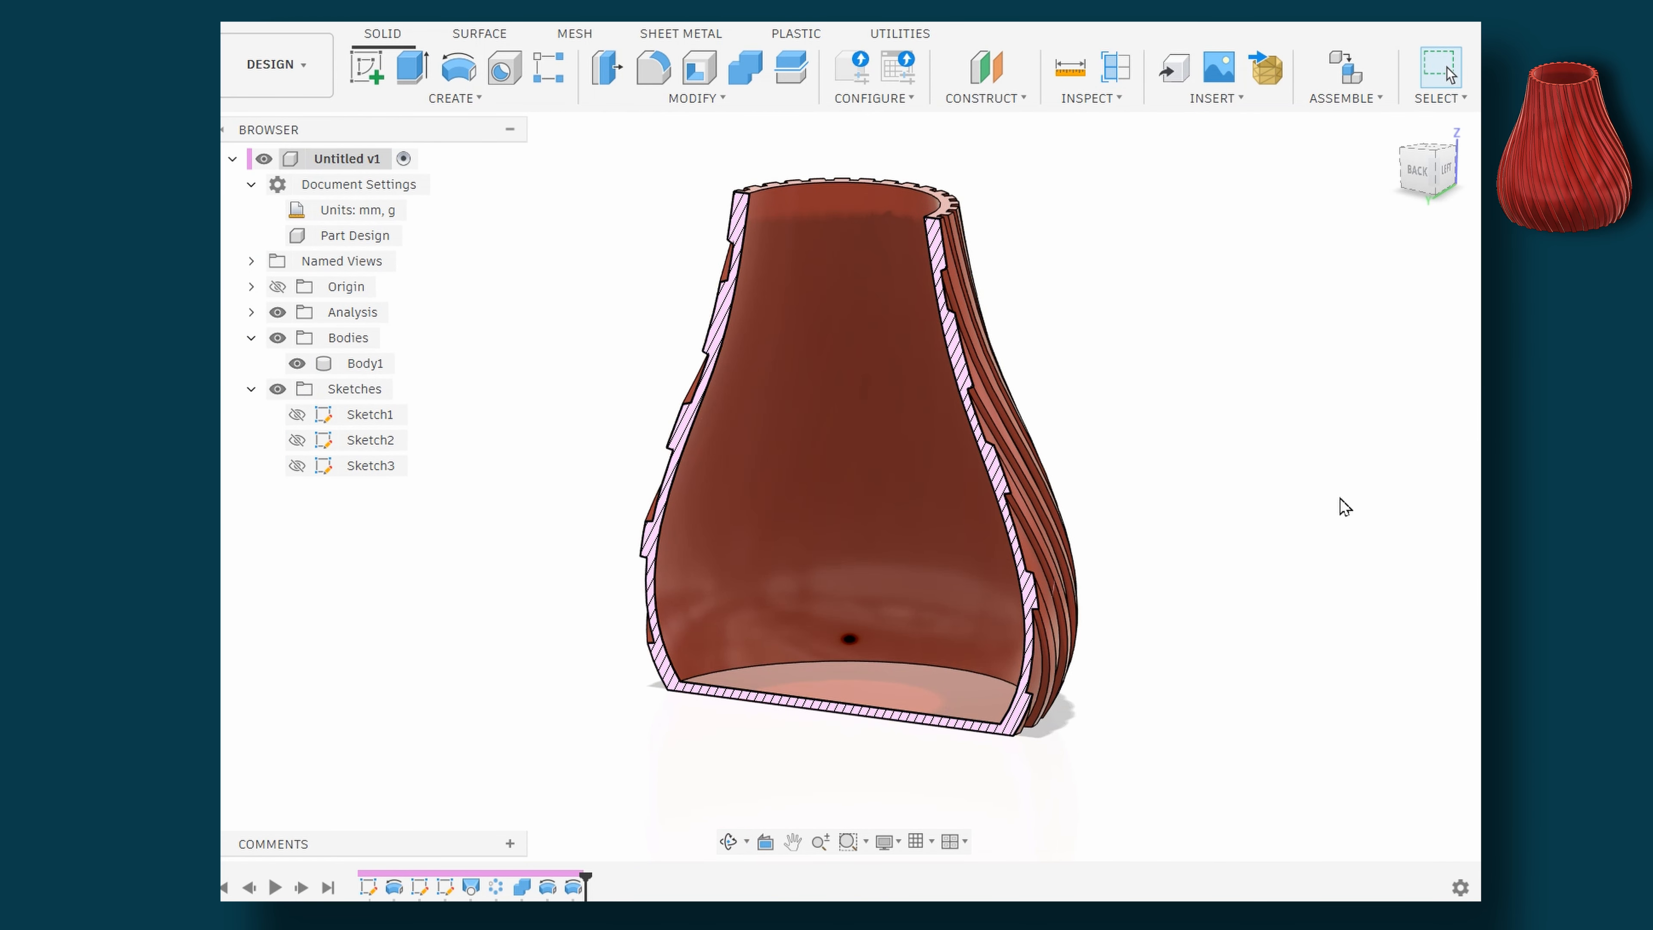
Undo the section analysis
{"action": "key", "text": "ctrl+z"}
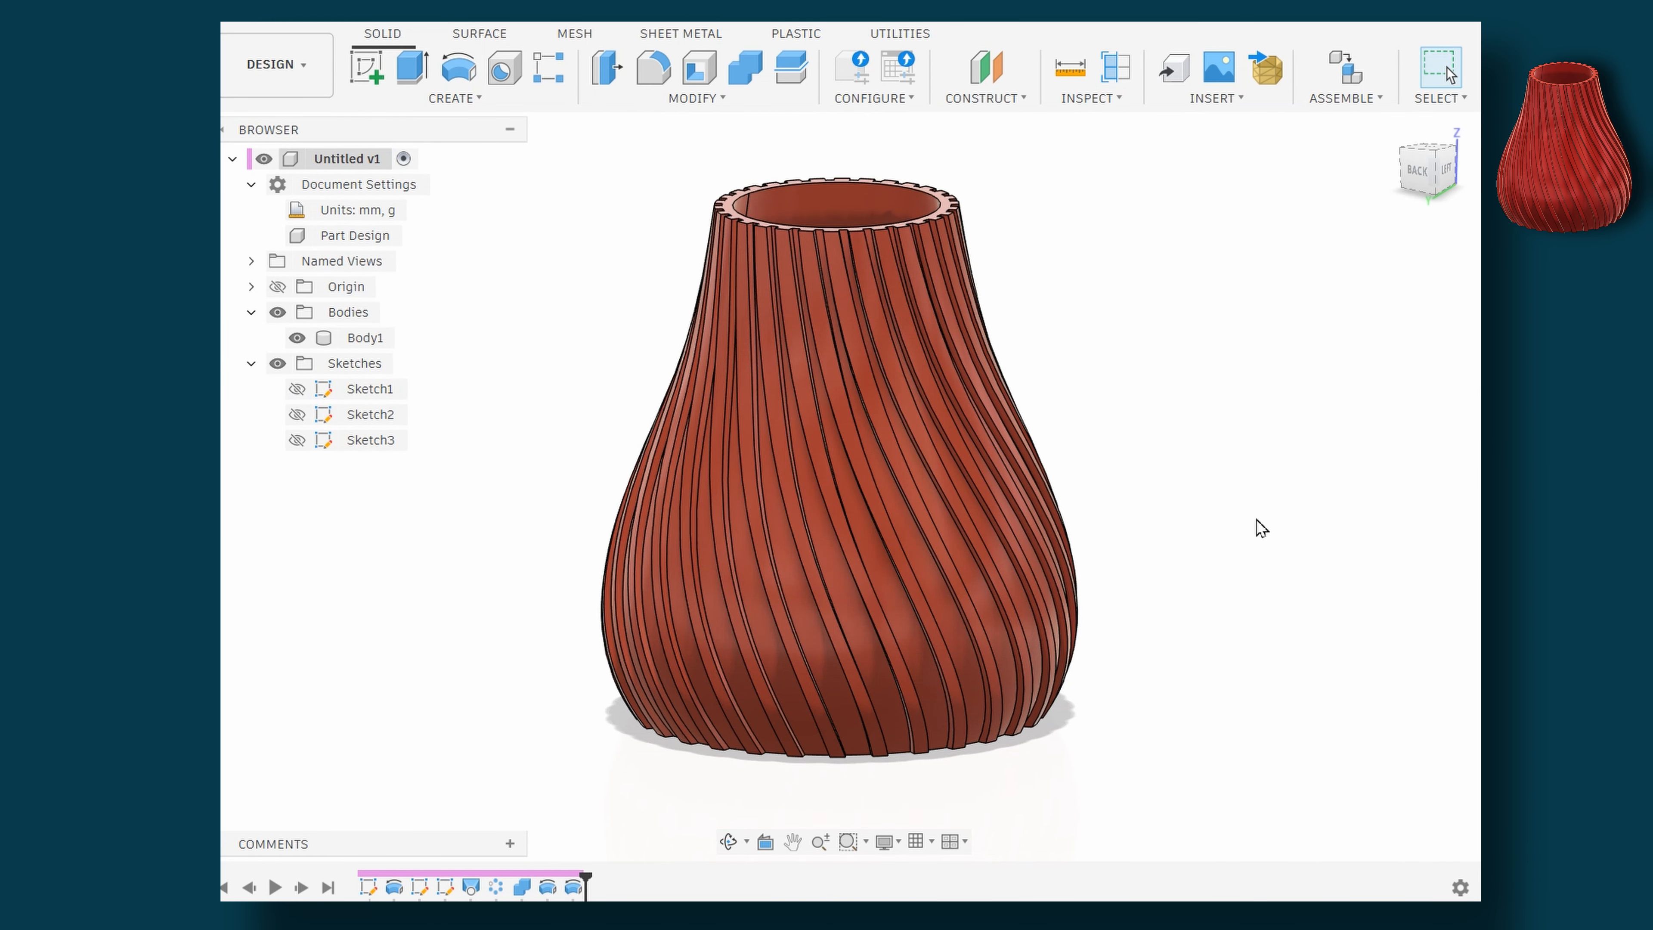
{"action": "middle_click_drag", "start_coordinate": [939, 470], "coordinate": [924, 468], "text": "shift"}
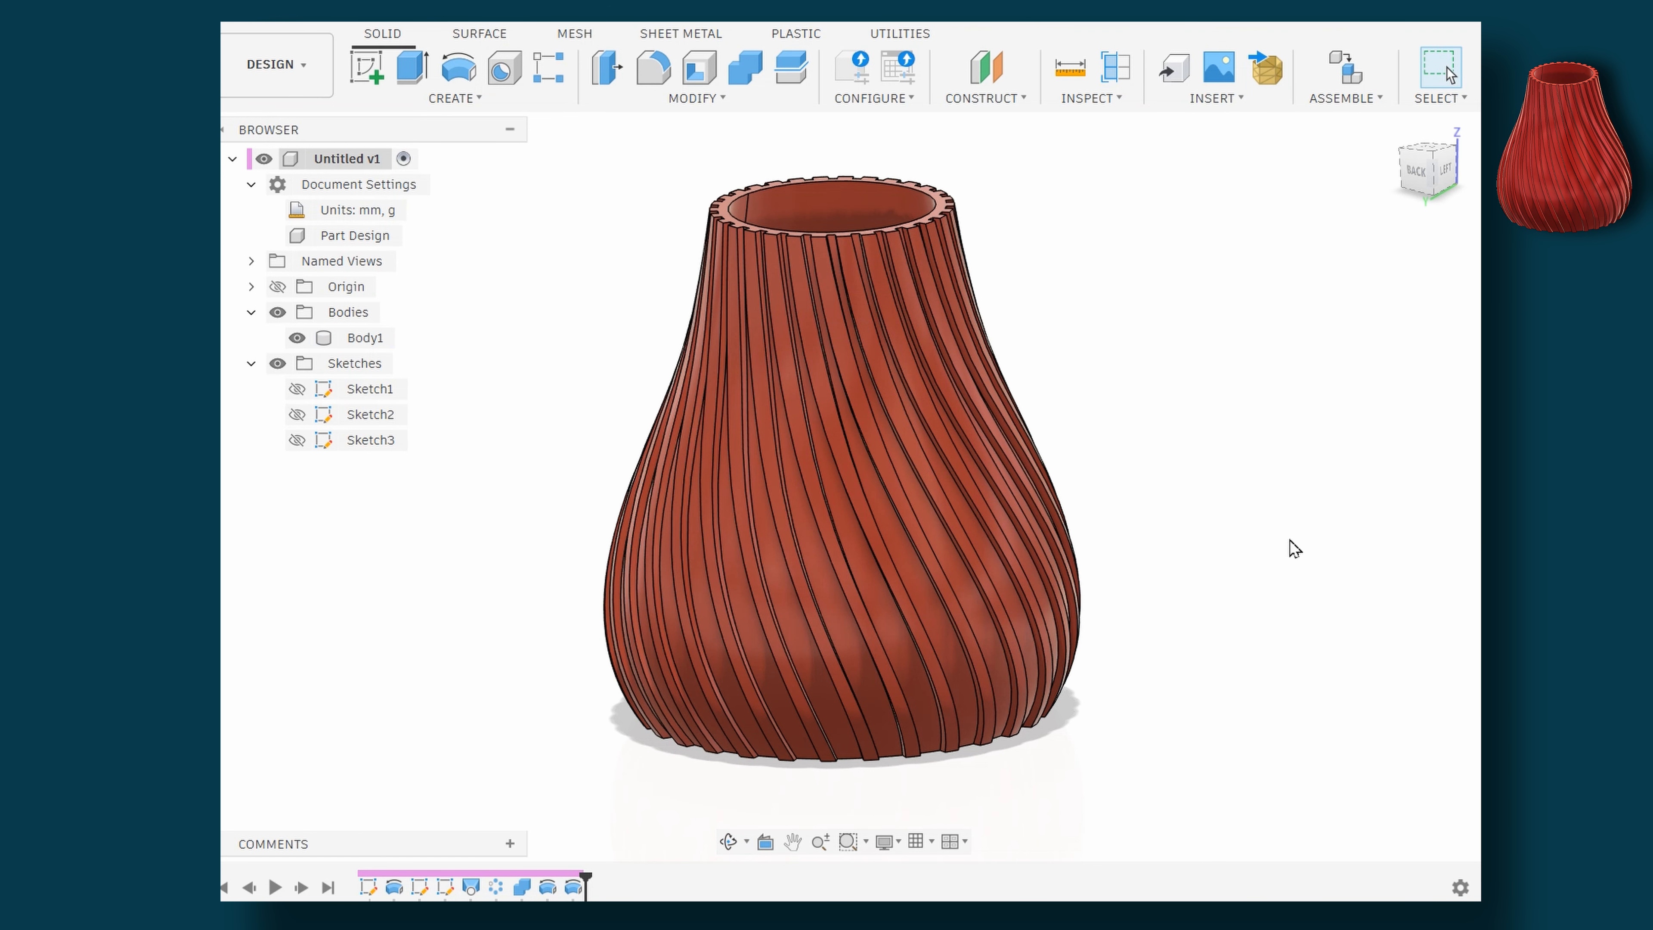